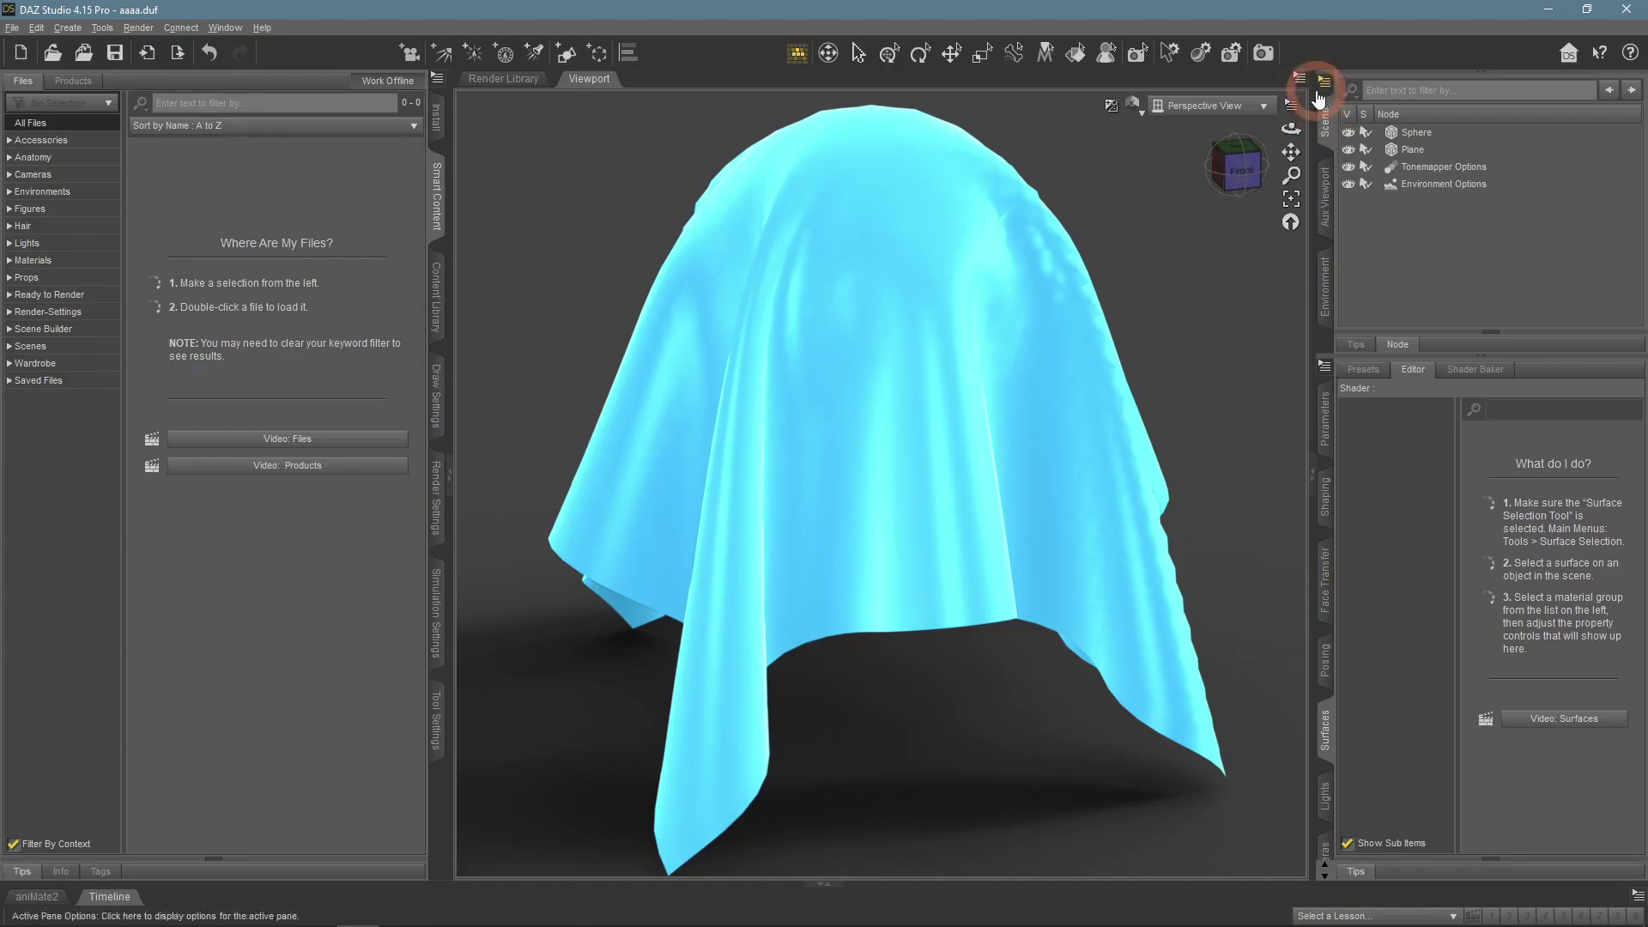
Switch the viewport to a top-down view of the new cube-only scene.
left_click(1236, 150)
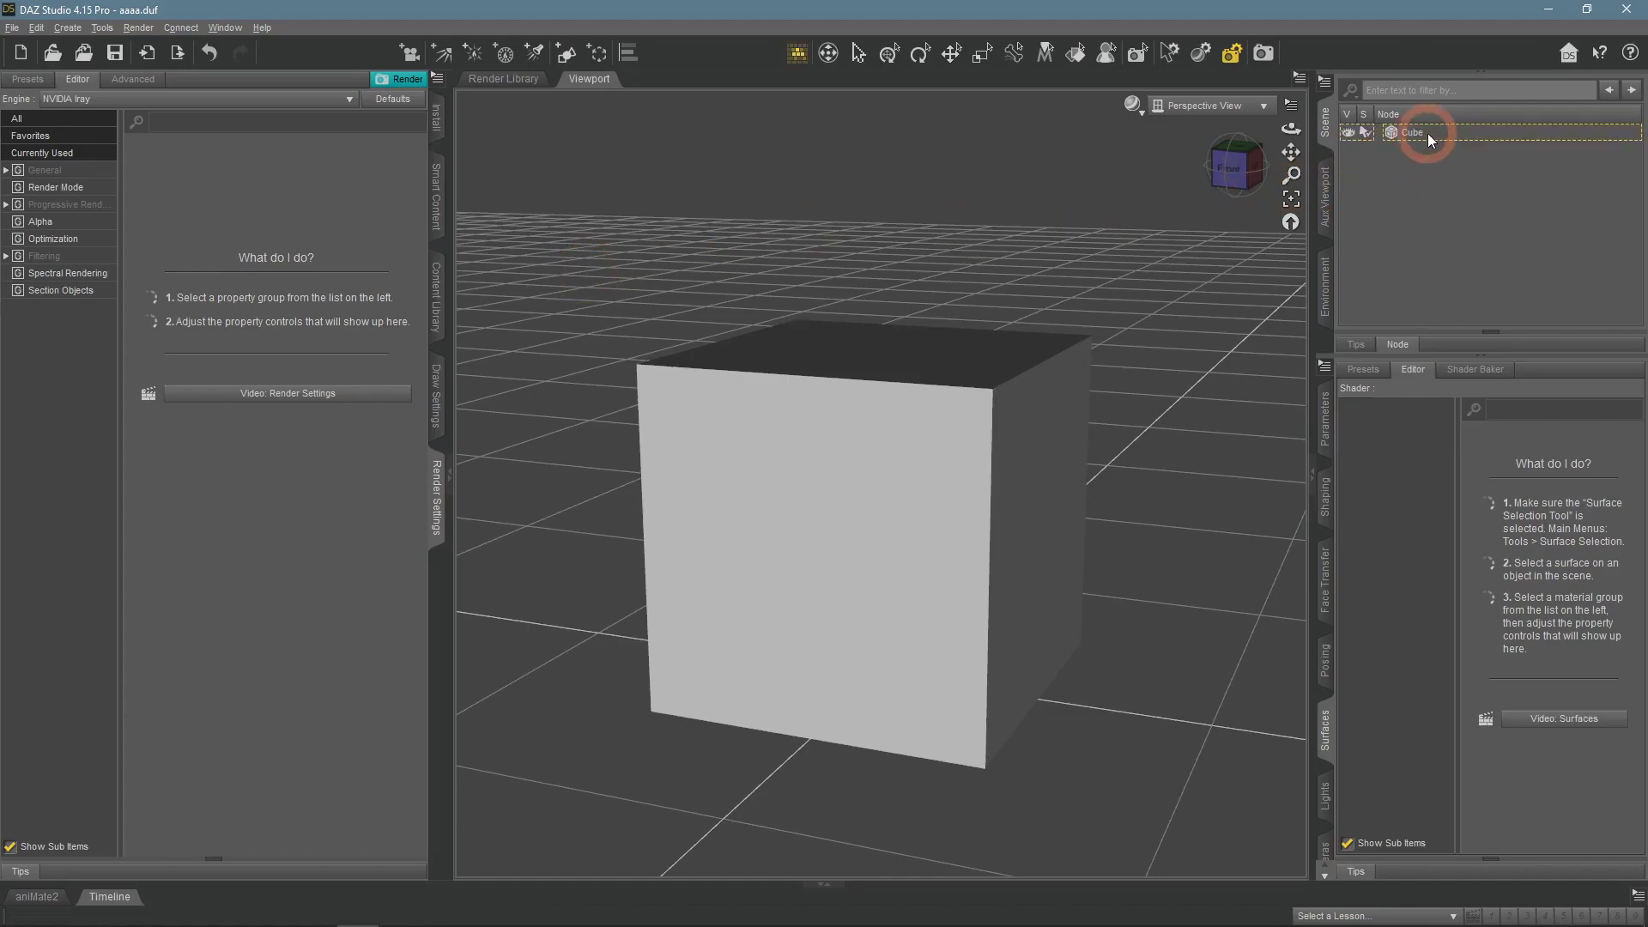
Add a dForce modifier to the Cube, then close the Create menu without choosing anything.
left_click(38, 27)
left_click(128, 162)
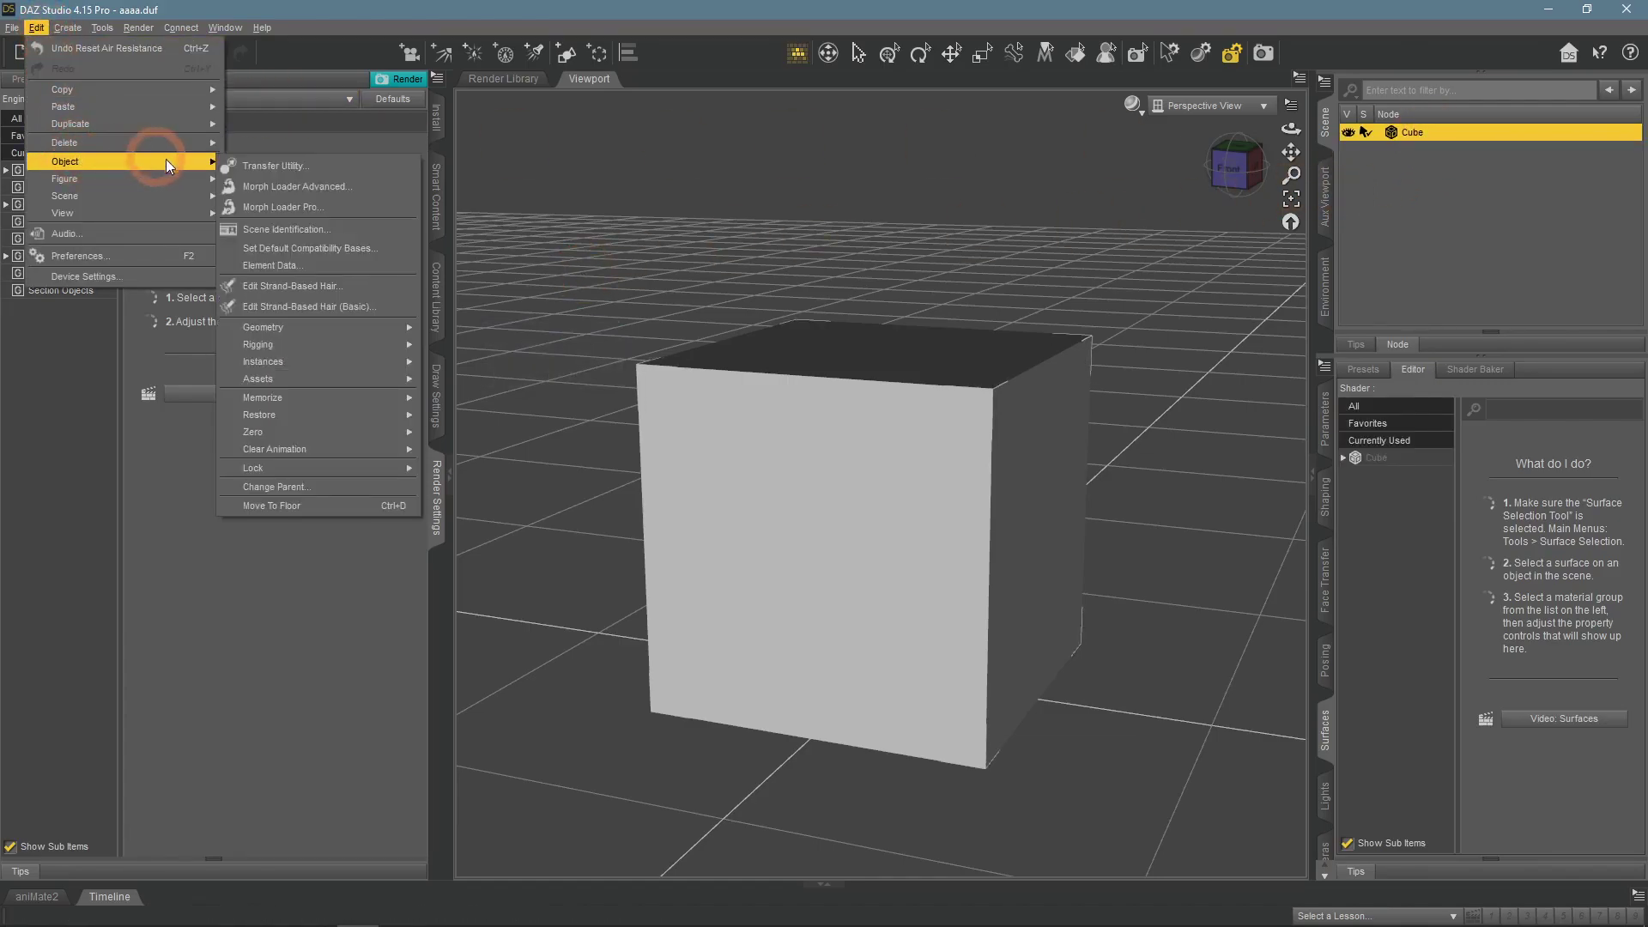
left_click(337, 327)
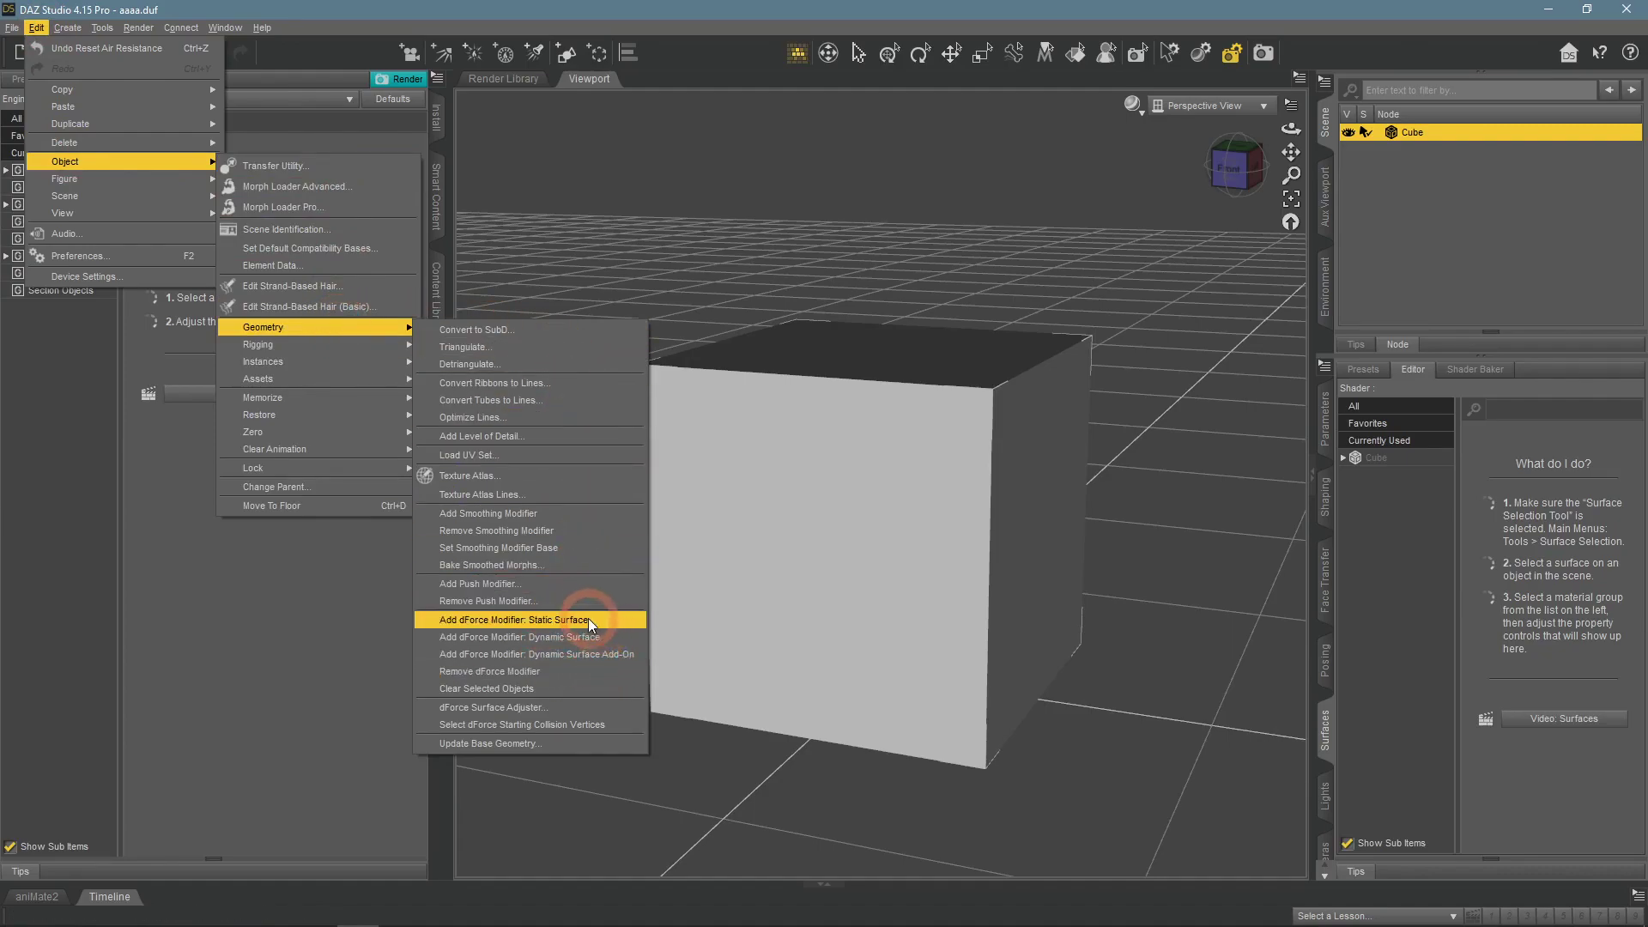
left_click(620, 640)
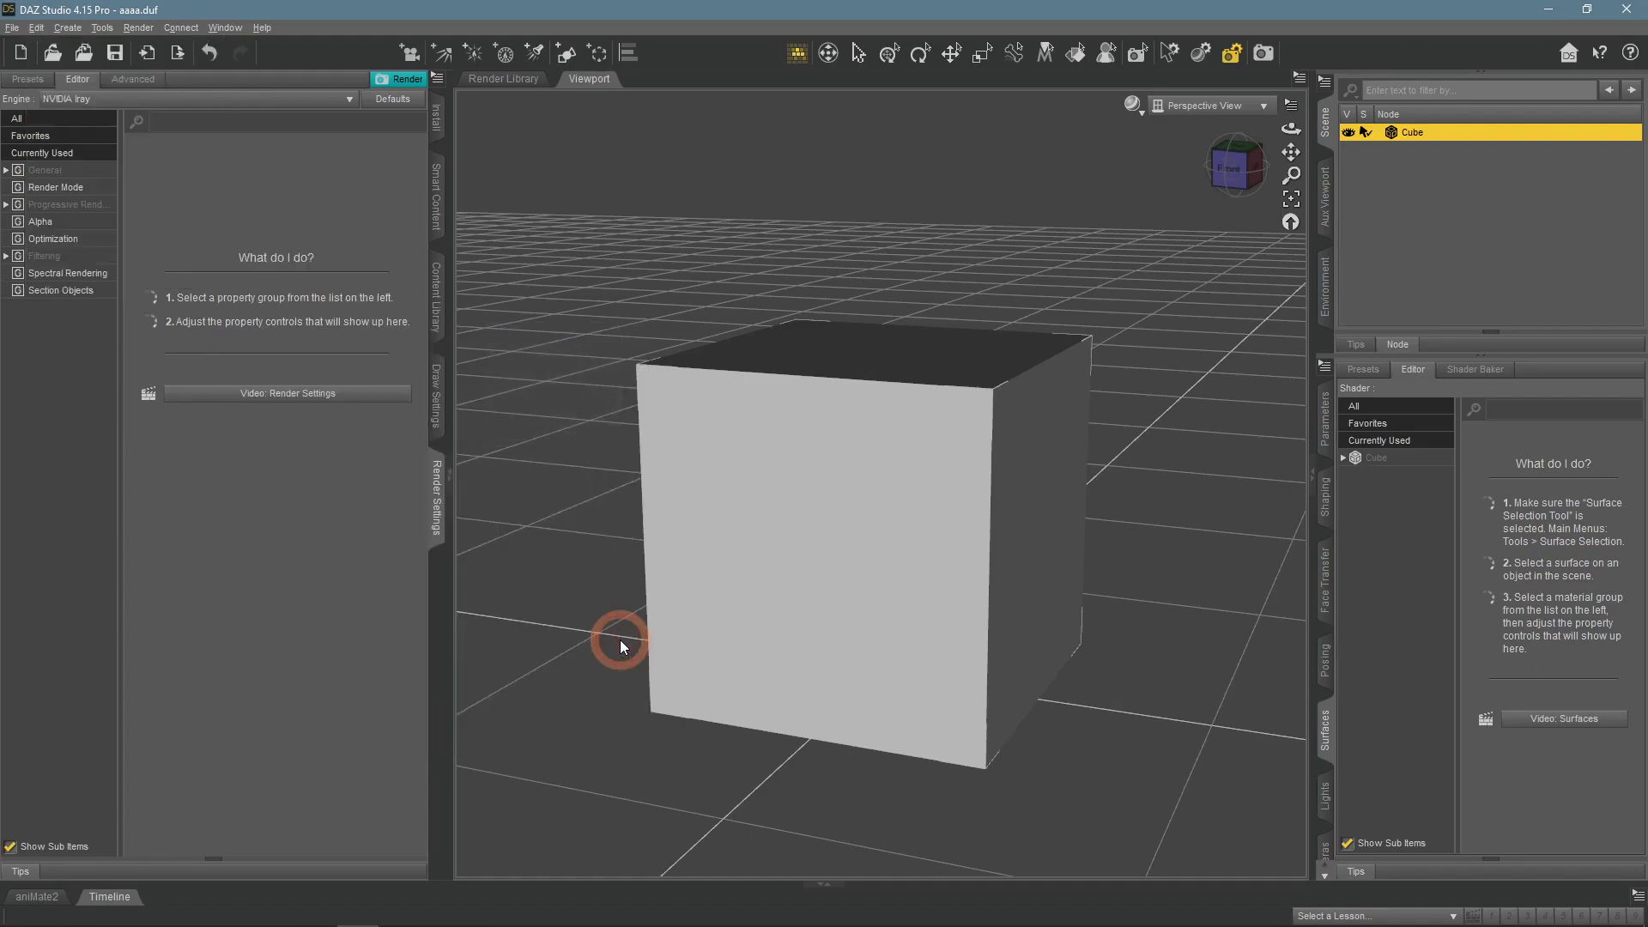
left_click(69, 28)
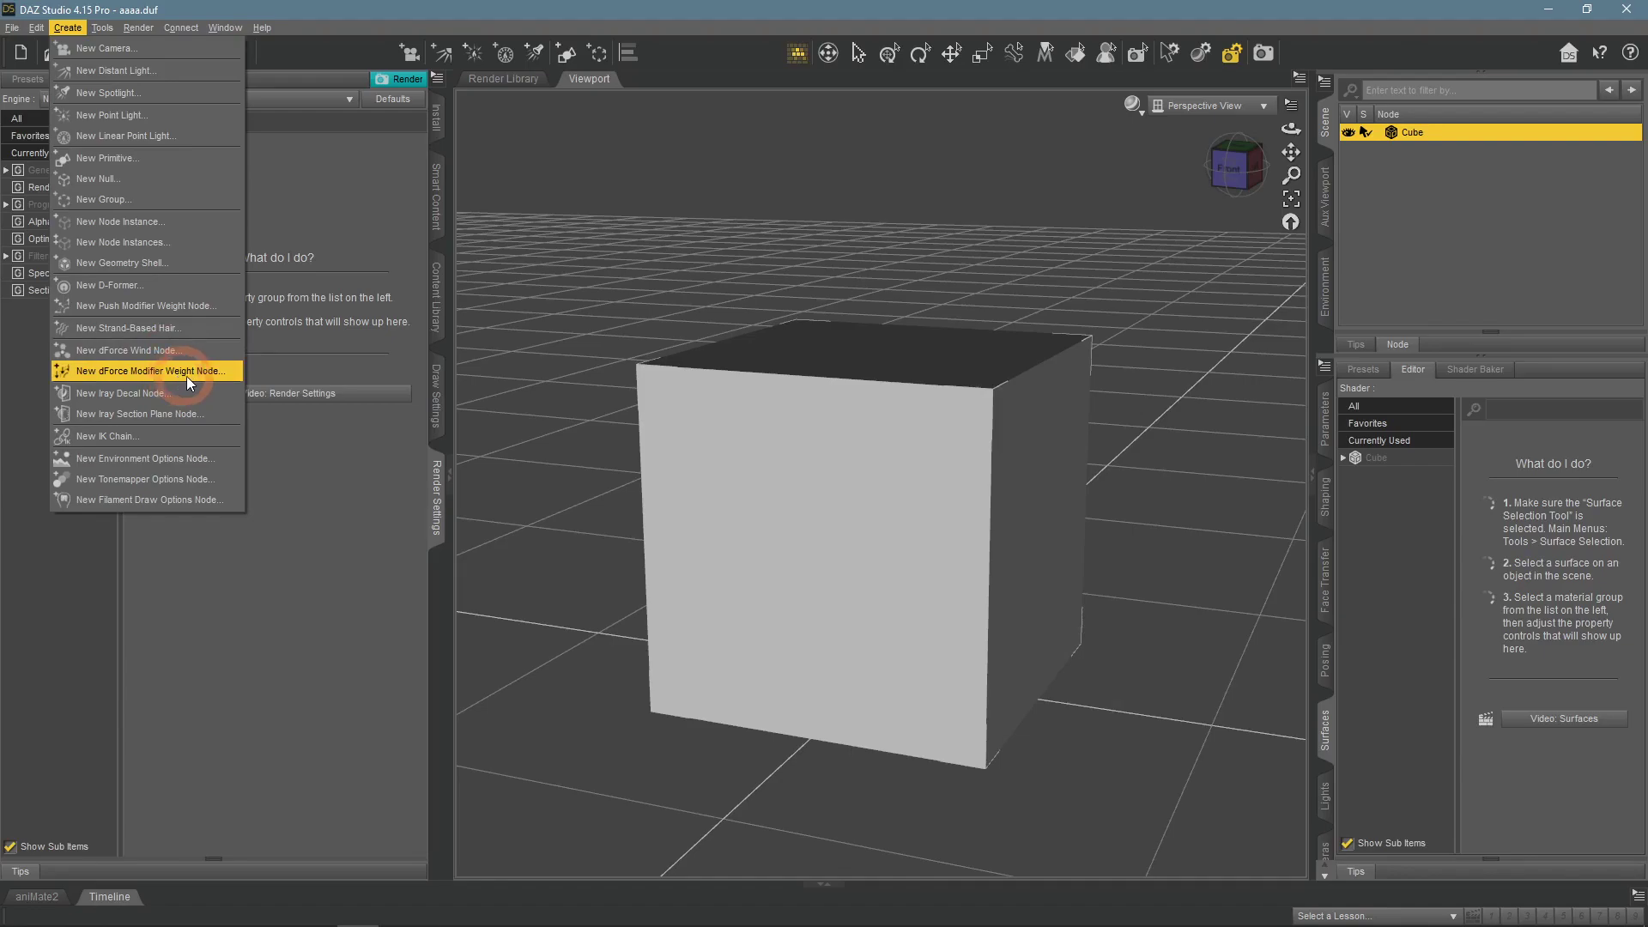
left_click(374, 508)
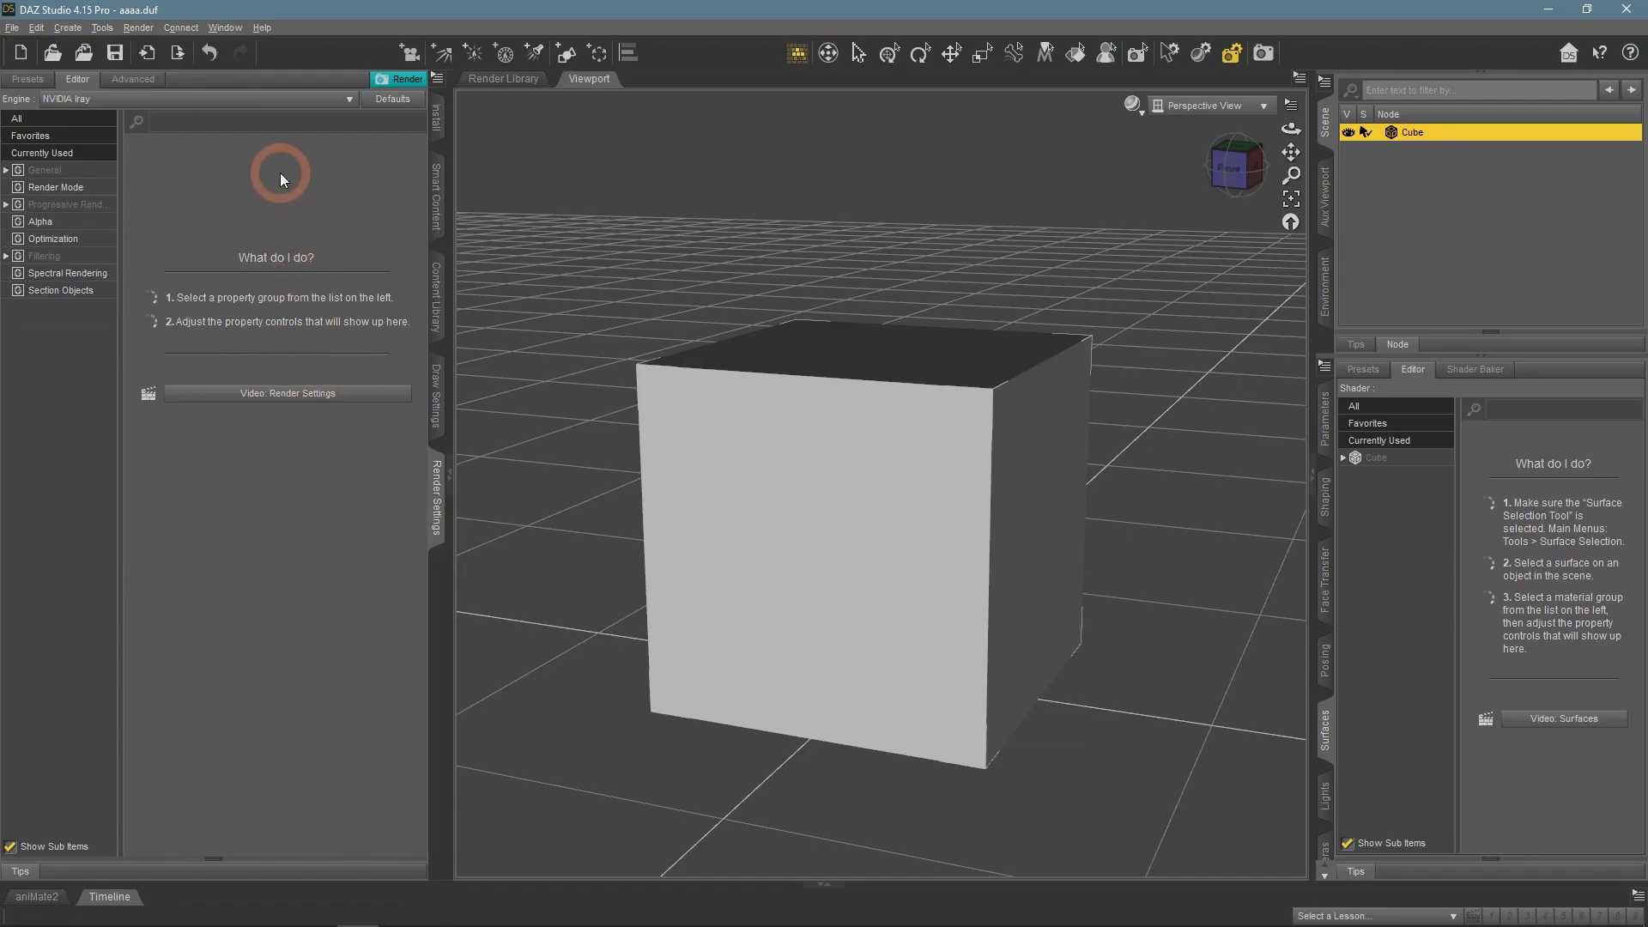
Show the Simulation Settings pane and review its Simulation and Environment categories.
left_click(230, 33)
mouse_move(245, 45)
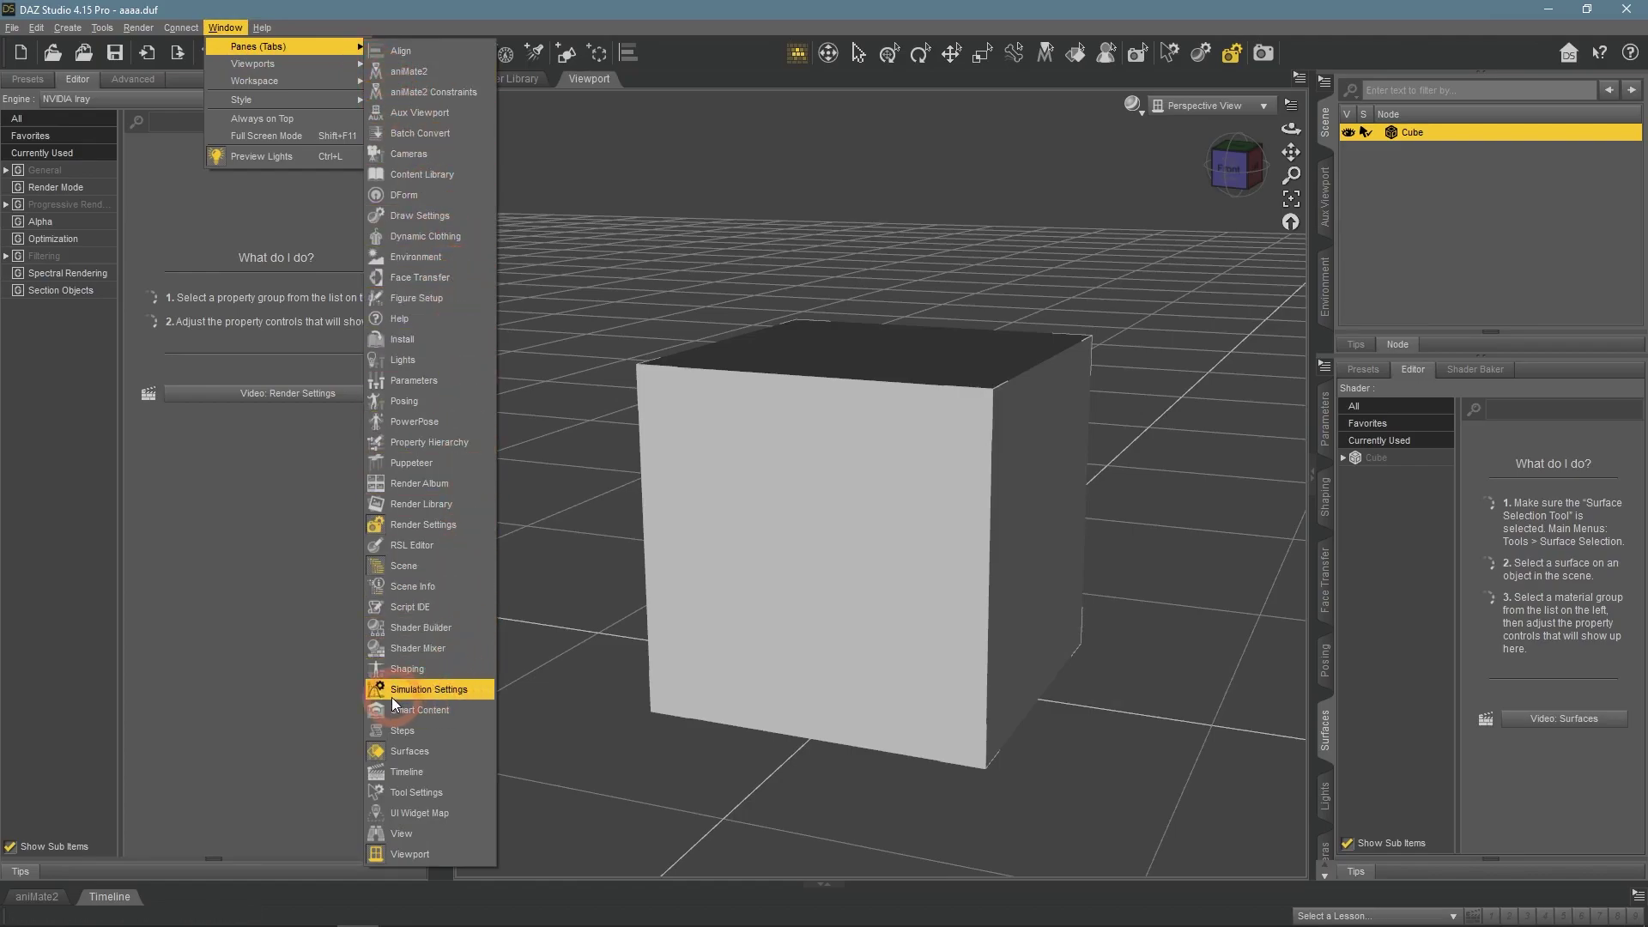
left_click(480, 695)
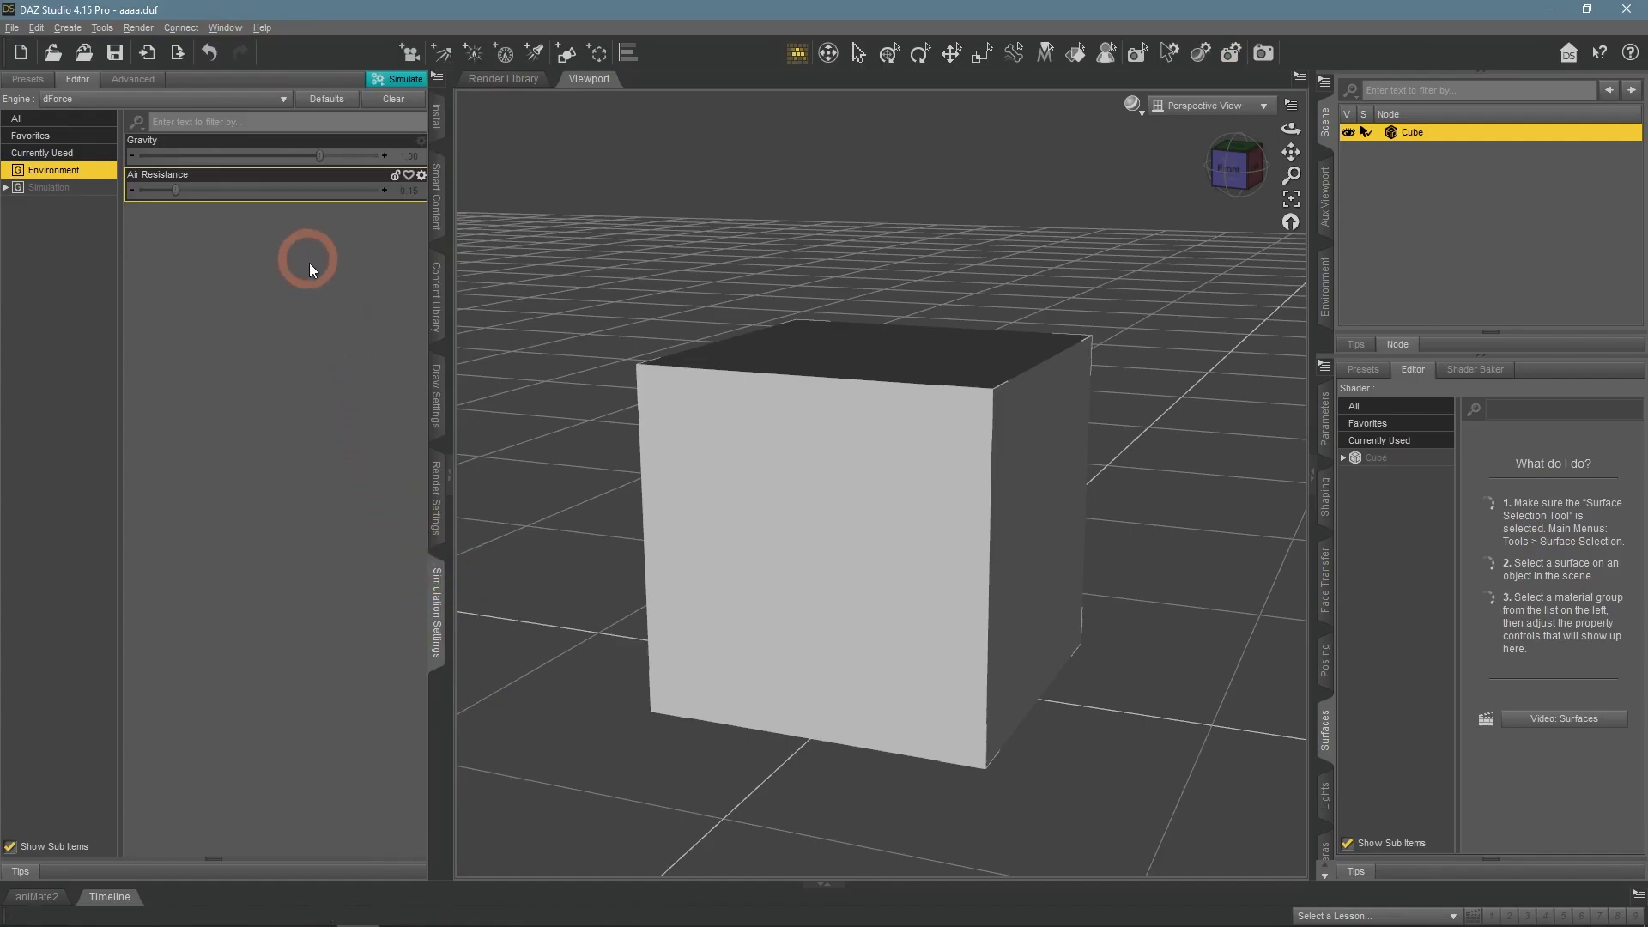
left_click(44, 191)
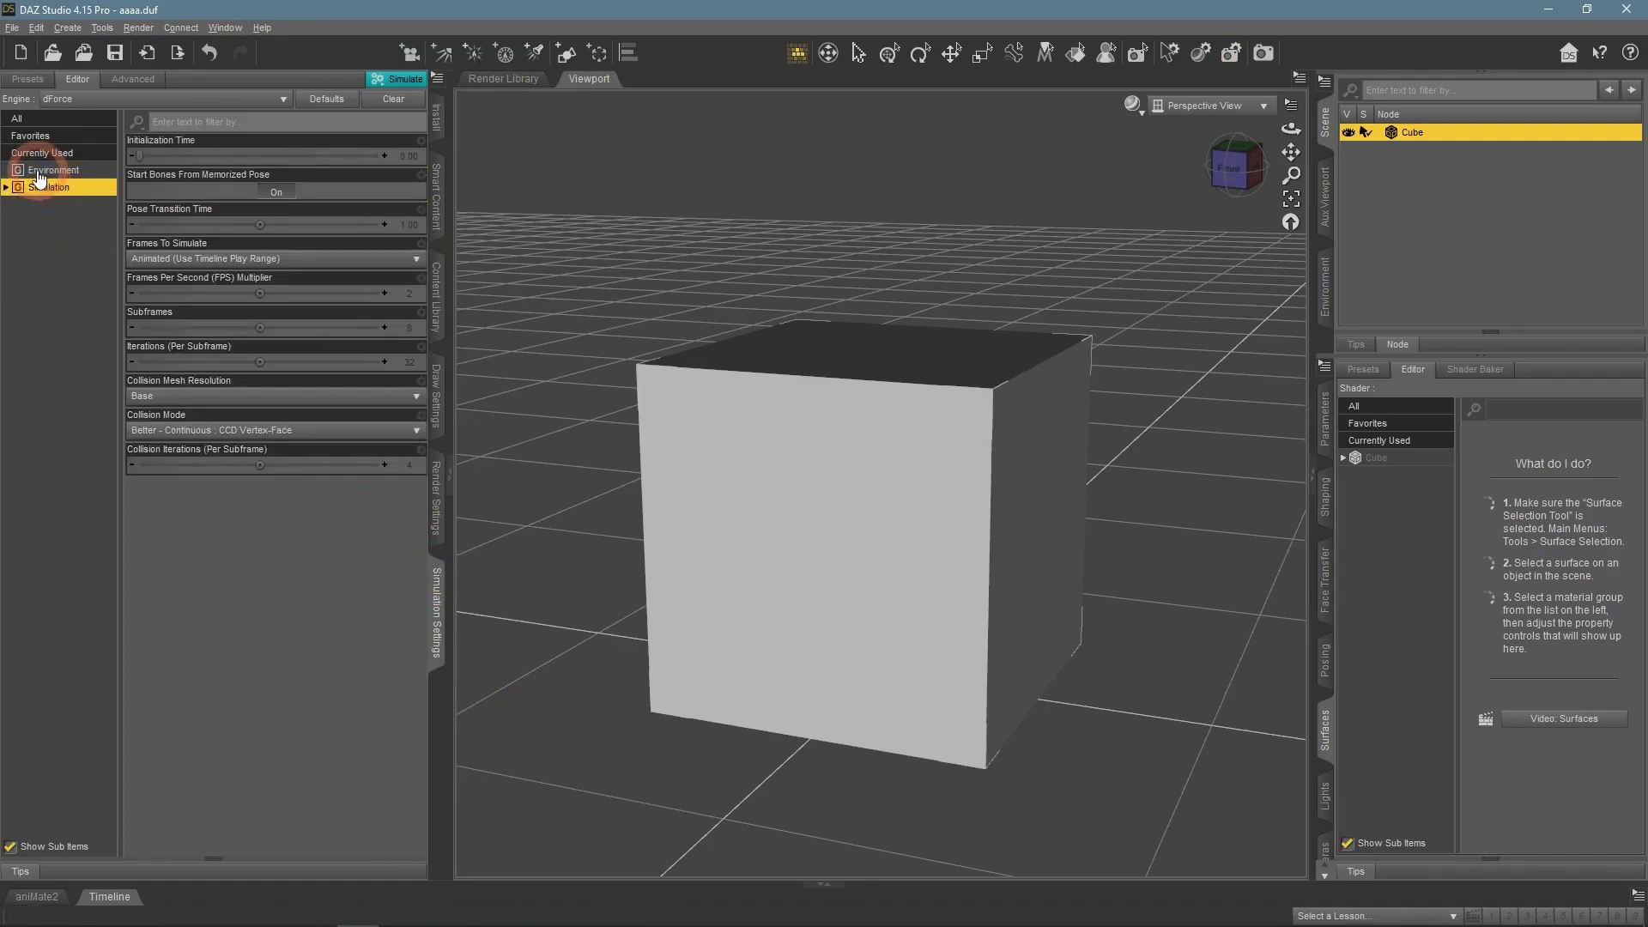
left_click(38, 178)
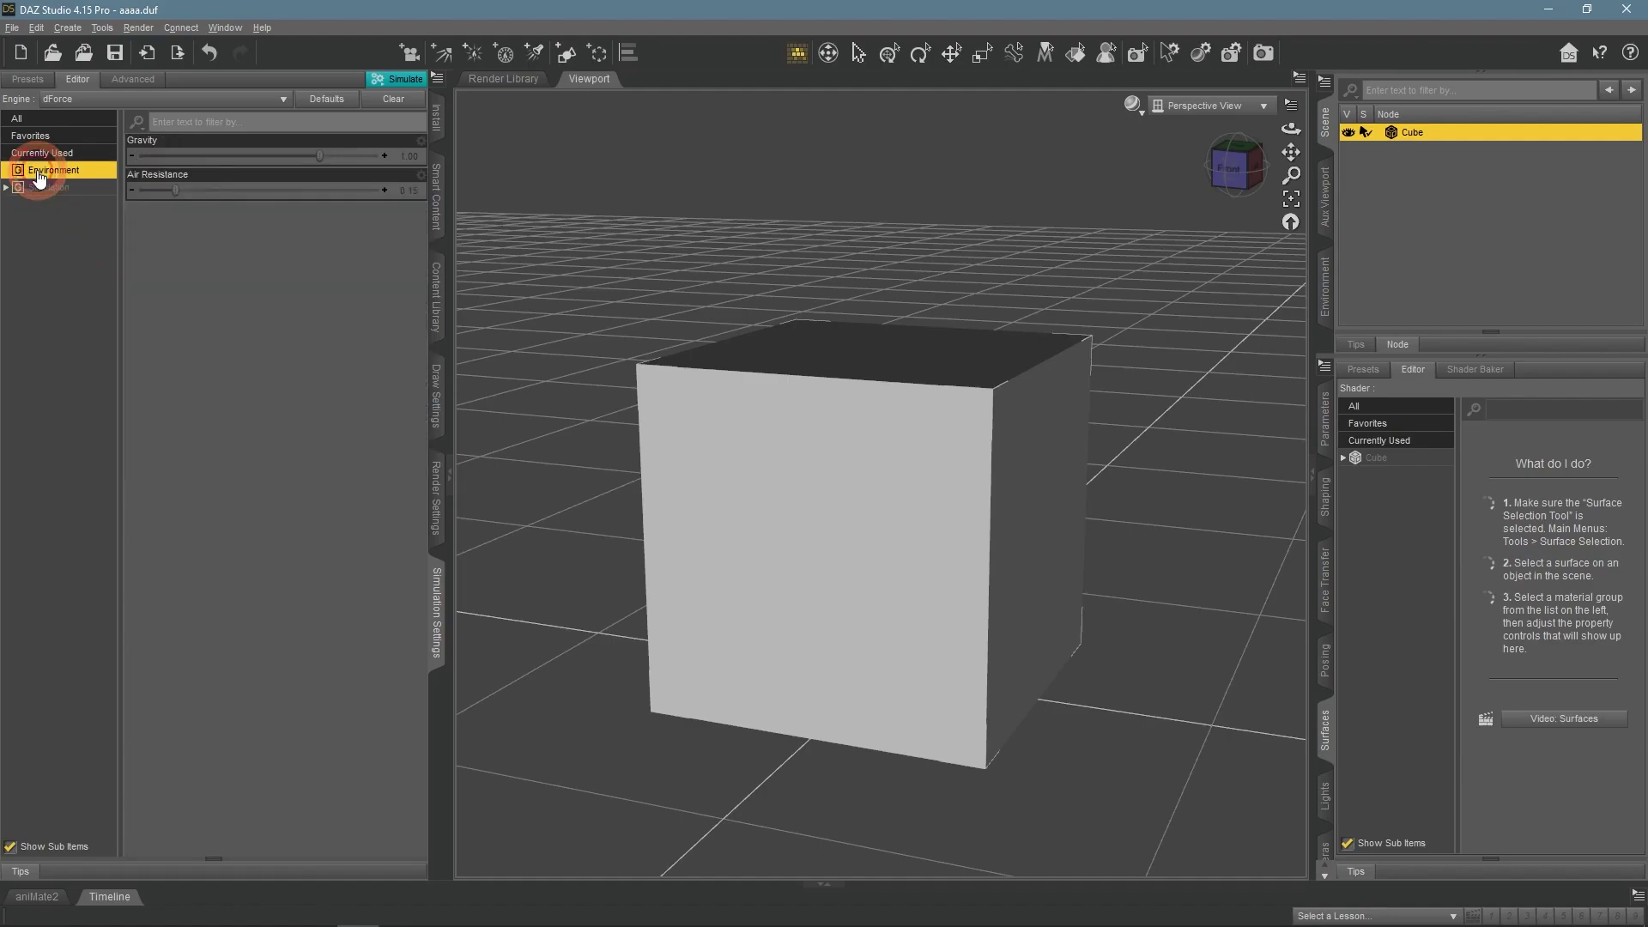
Run the dForce simulation and orbit the viewport to inspect the result.
left_click(399, 79)
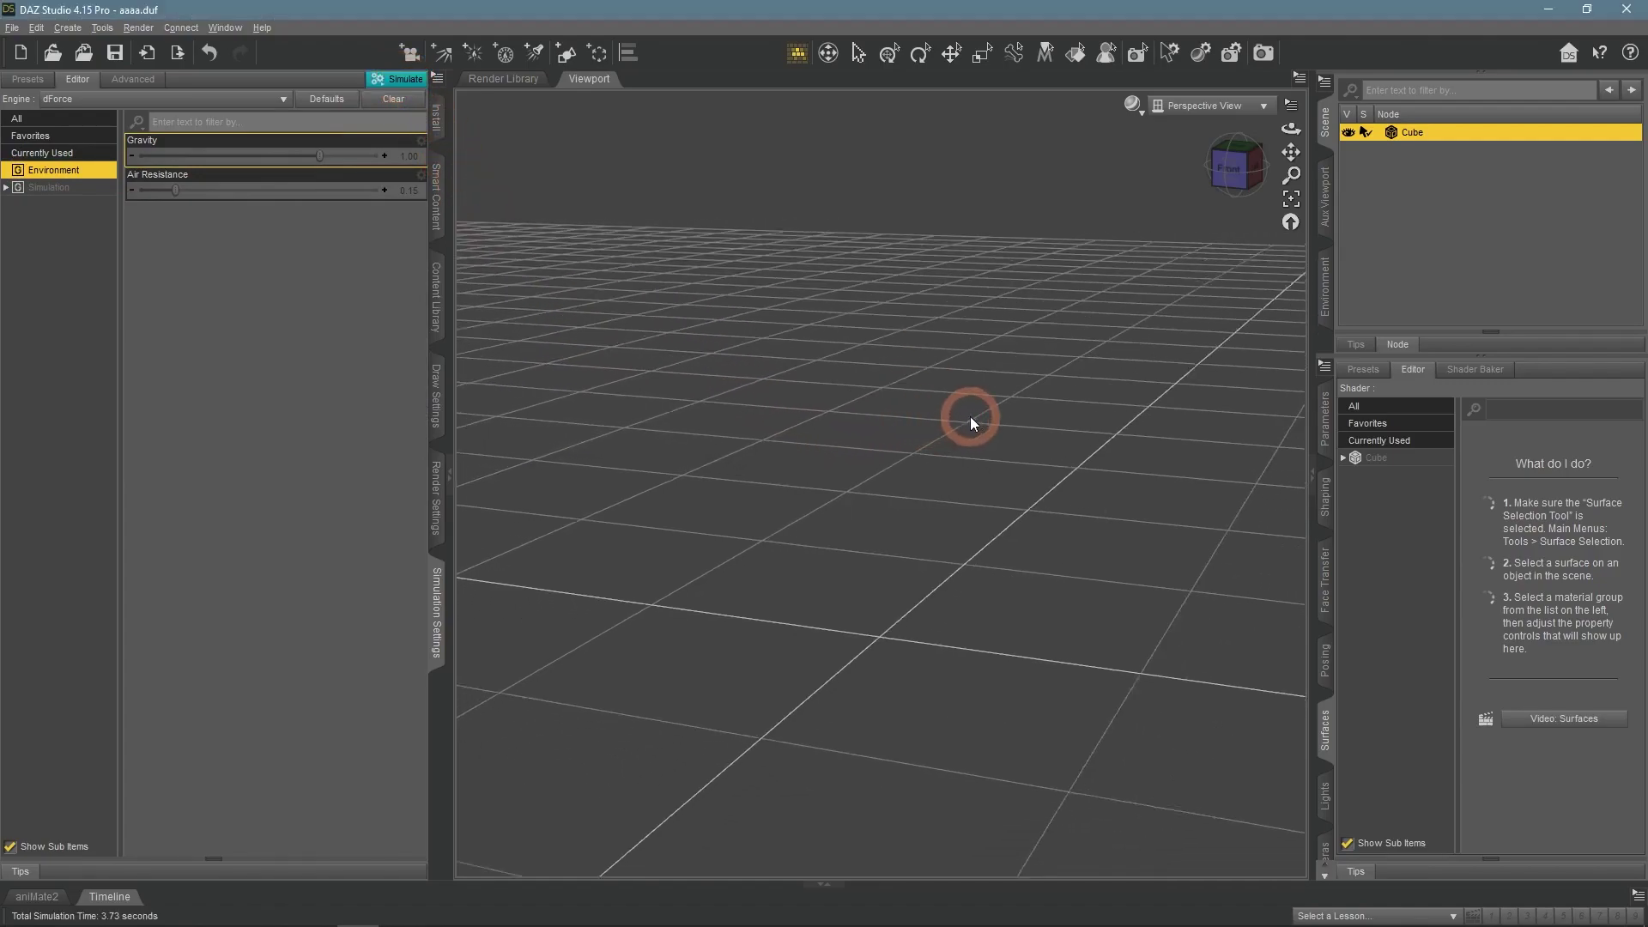
left_click_drag(1291, 128, 1291, 129)
left_click(1114, 508)
left_click(917, 671)
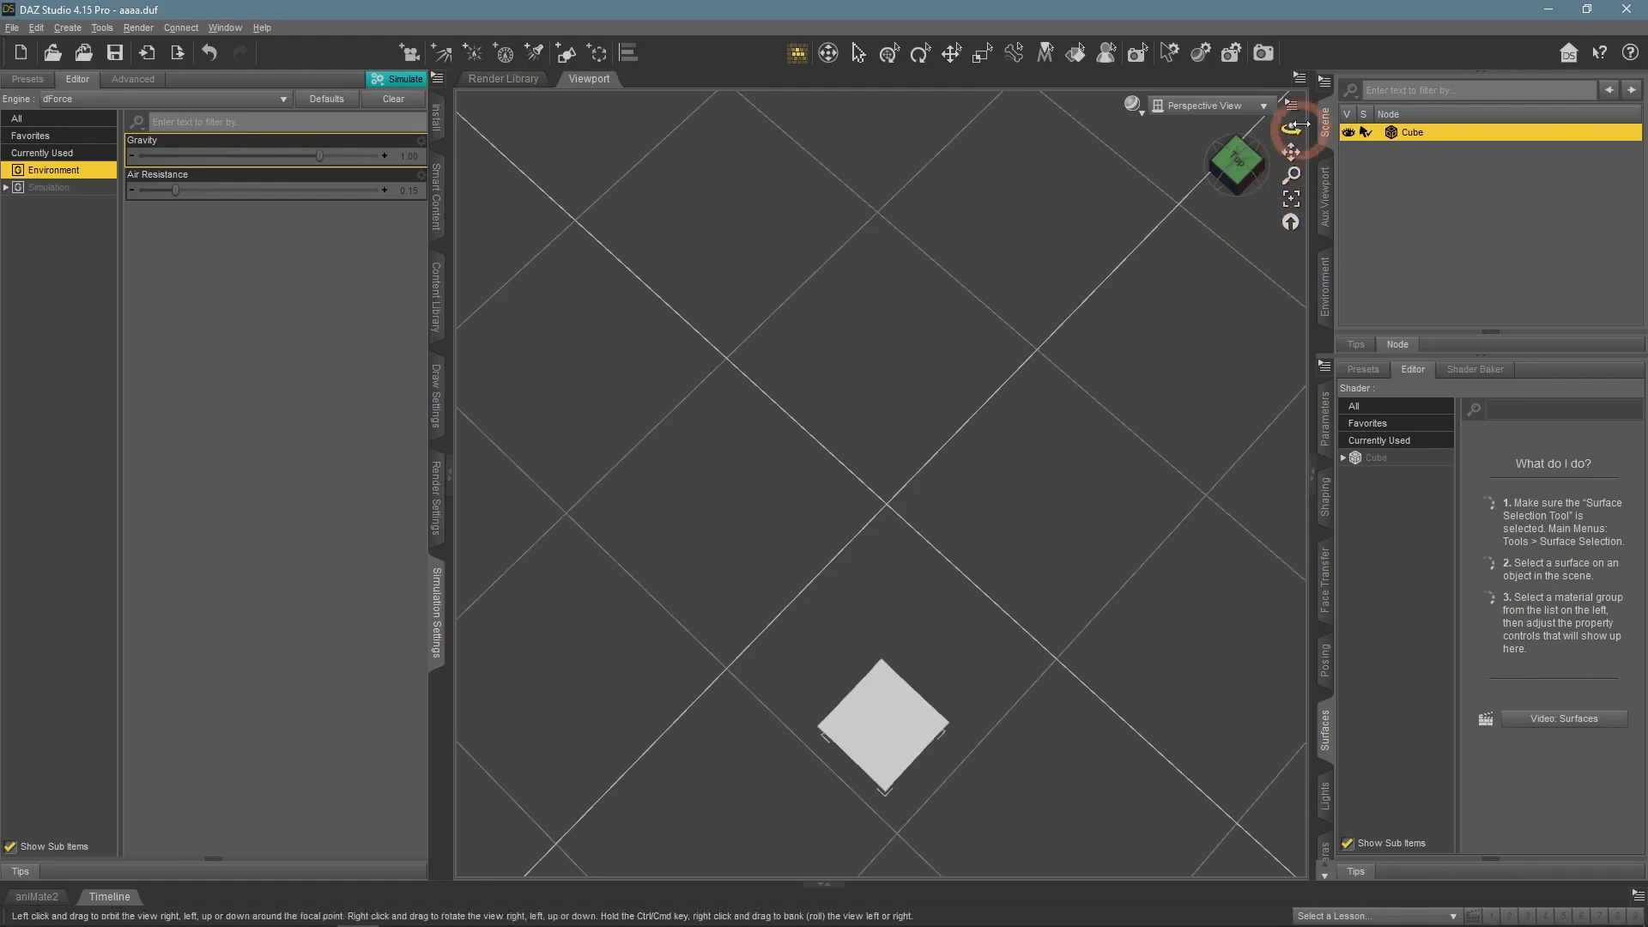
left_click_drag(1289, 124, 1291, 128)
left_click(1199, 343)
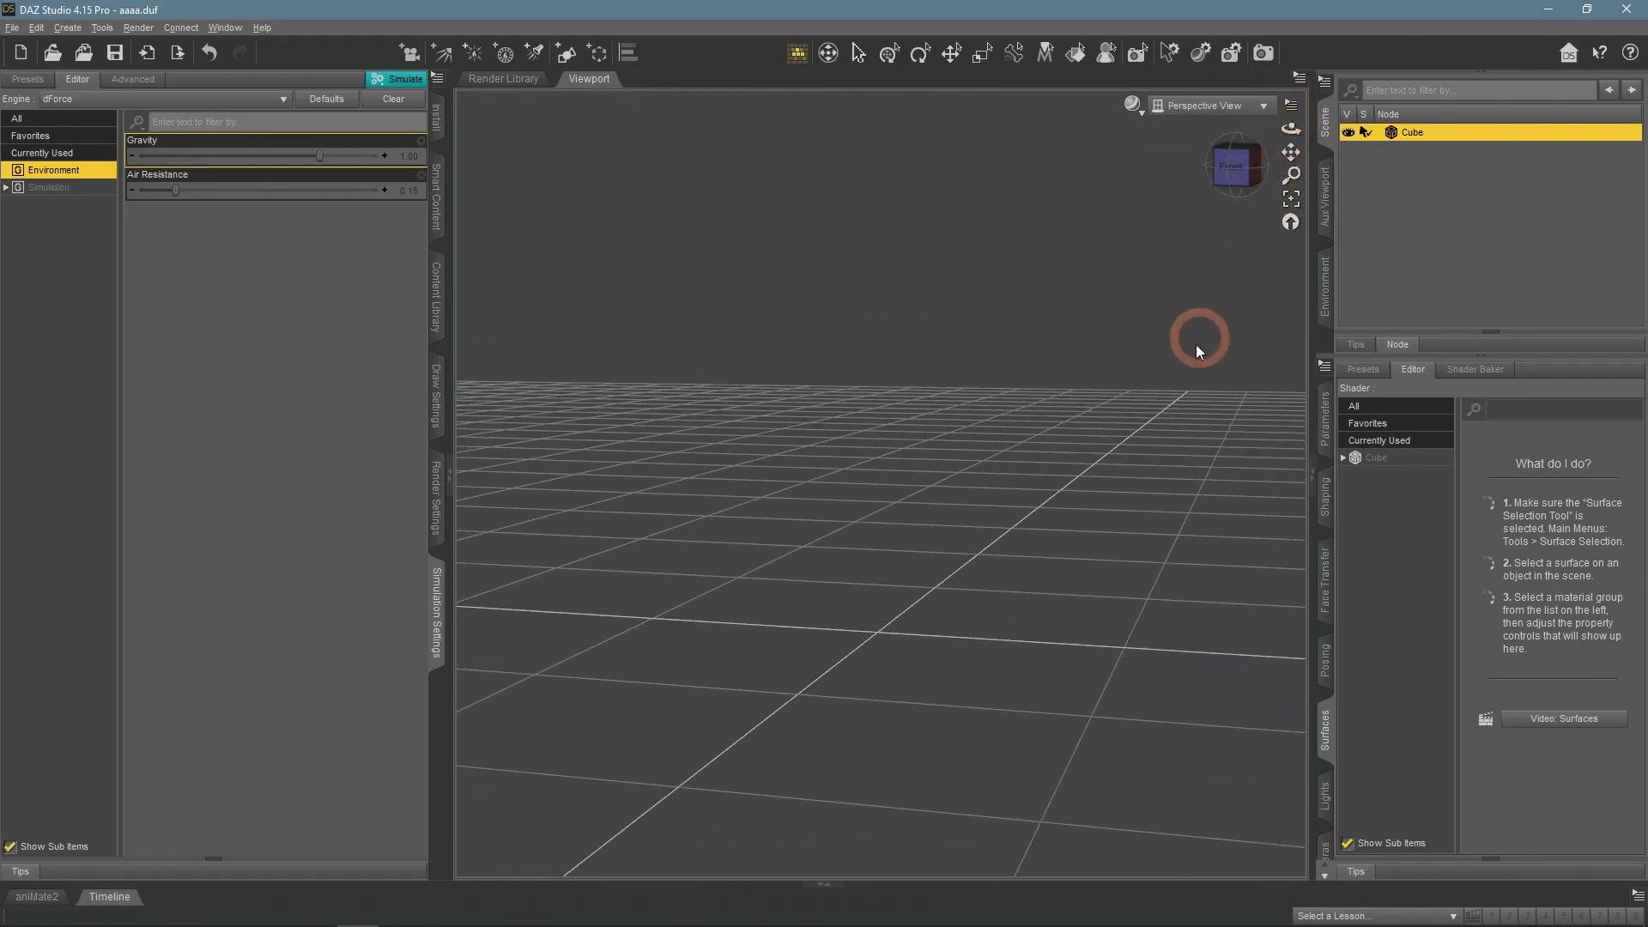
Delete the Cube and create a 3 m Plane primitive at world centre.
right_click(1418, 136)
left_click(1460, 172)
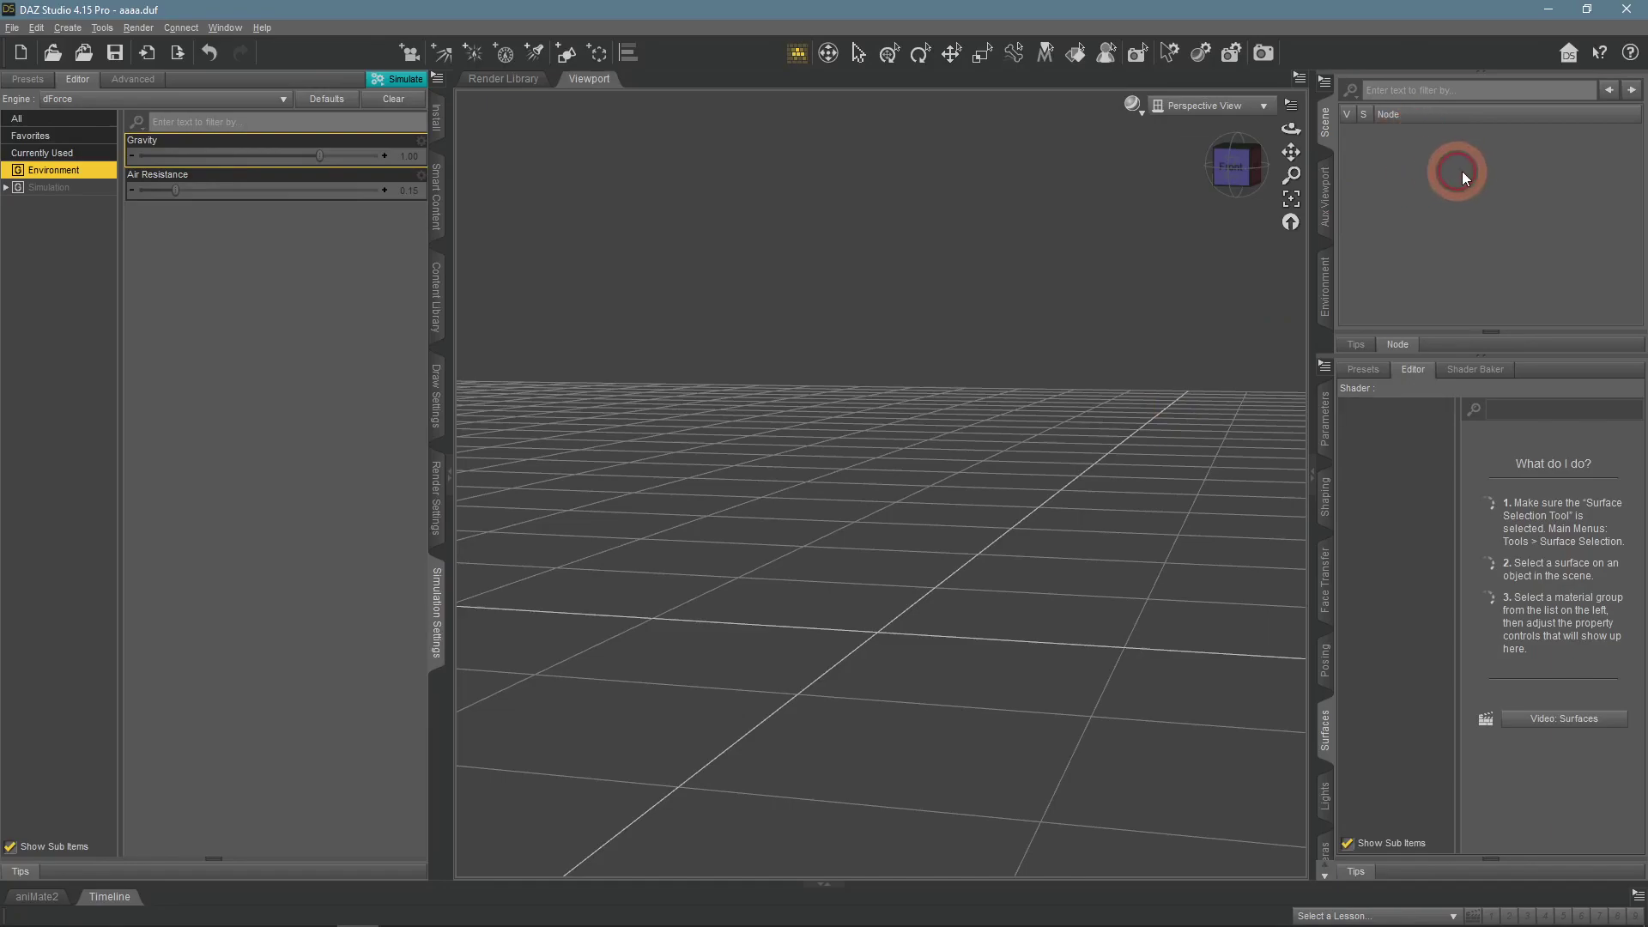
left_click(568, 55)
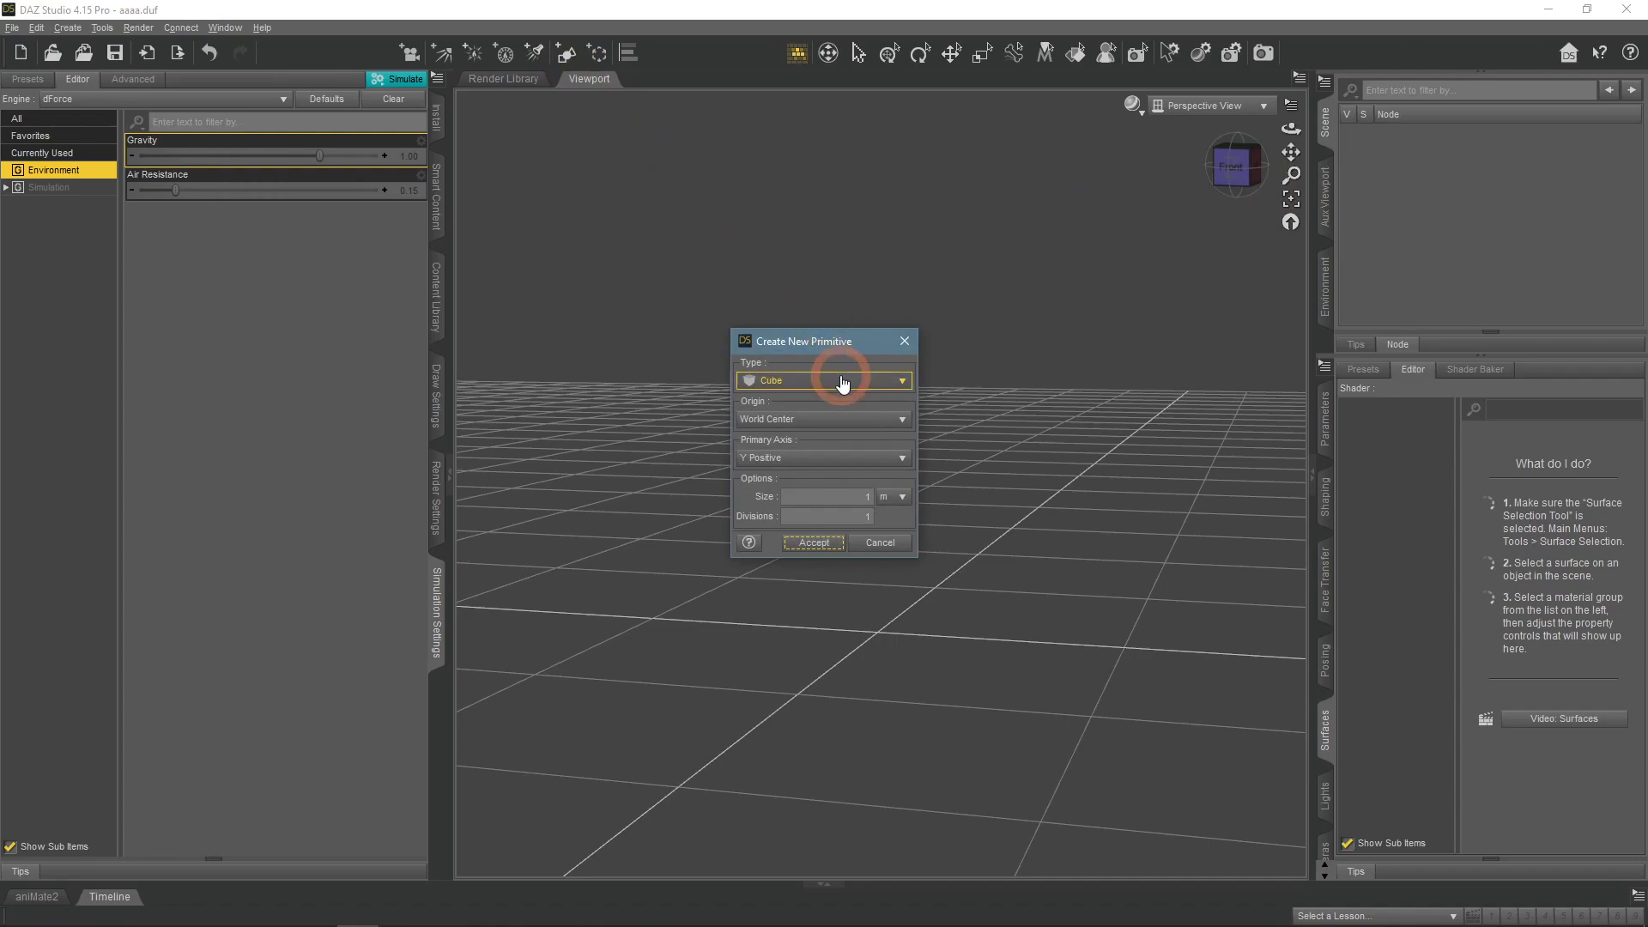
left_click(839, 380)
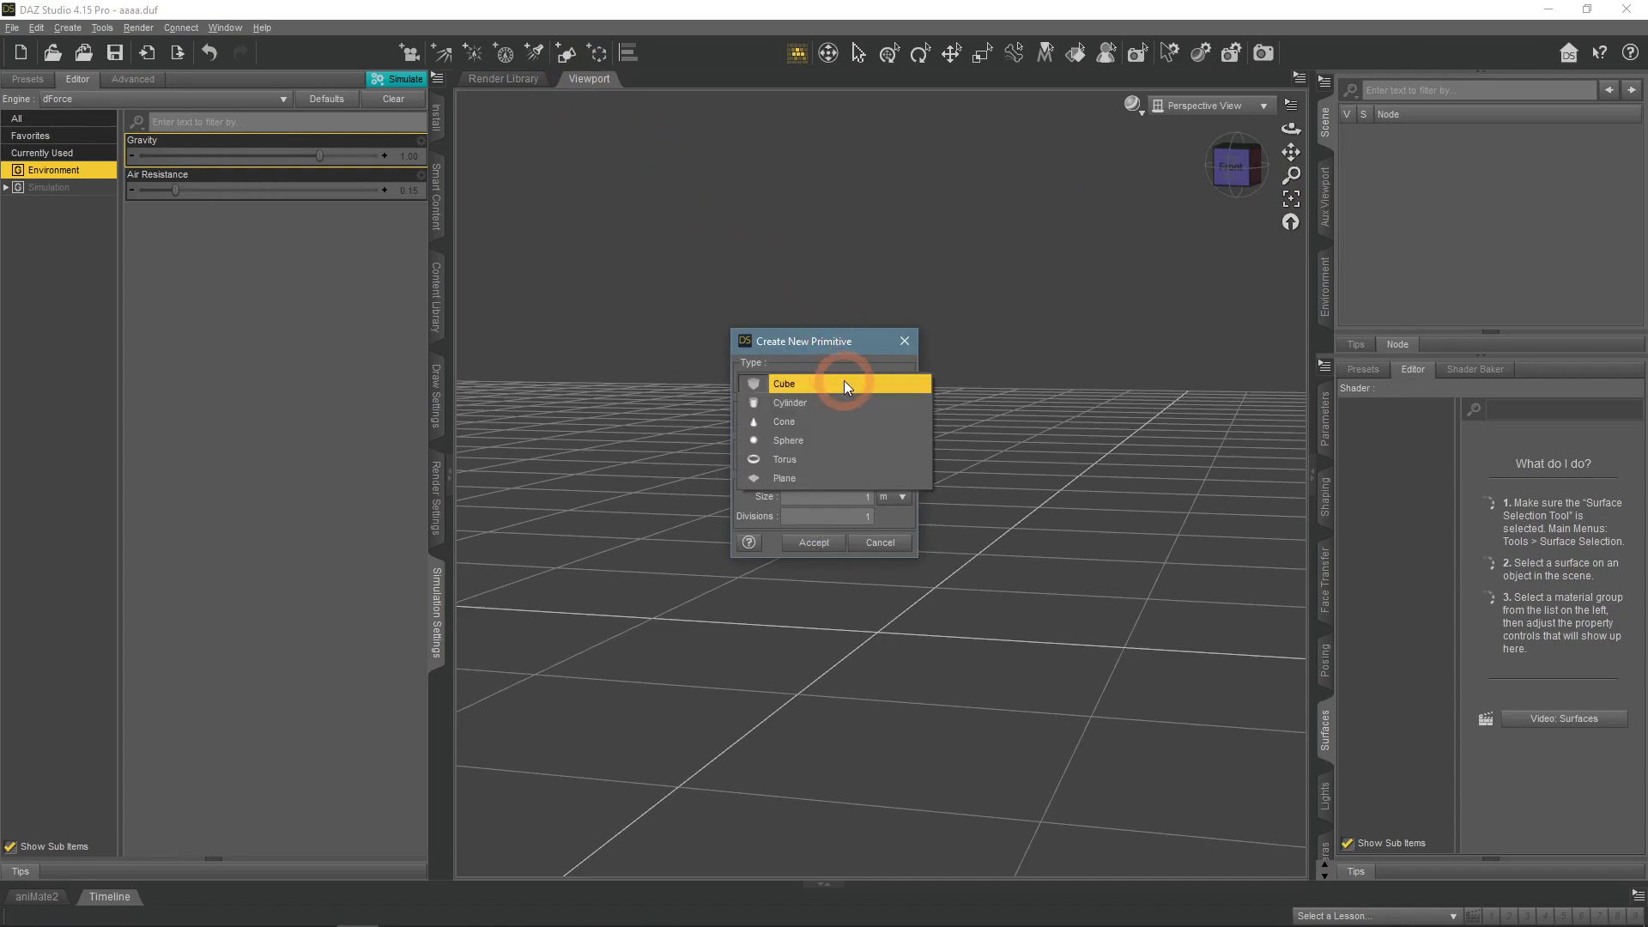
left_click(839, 478)
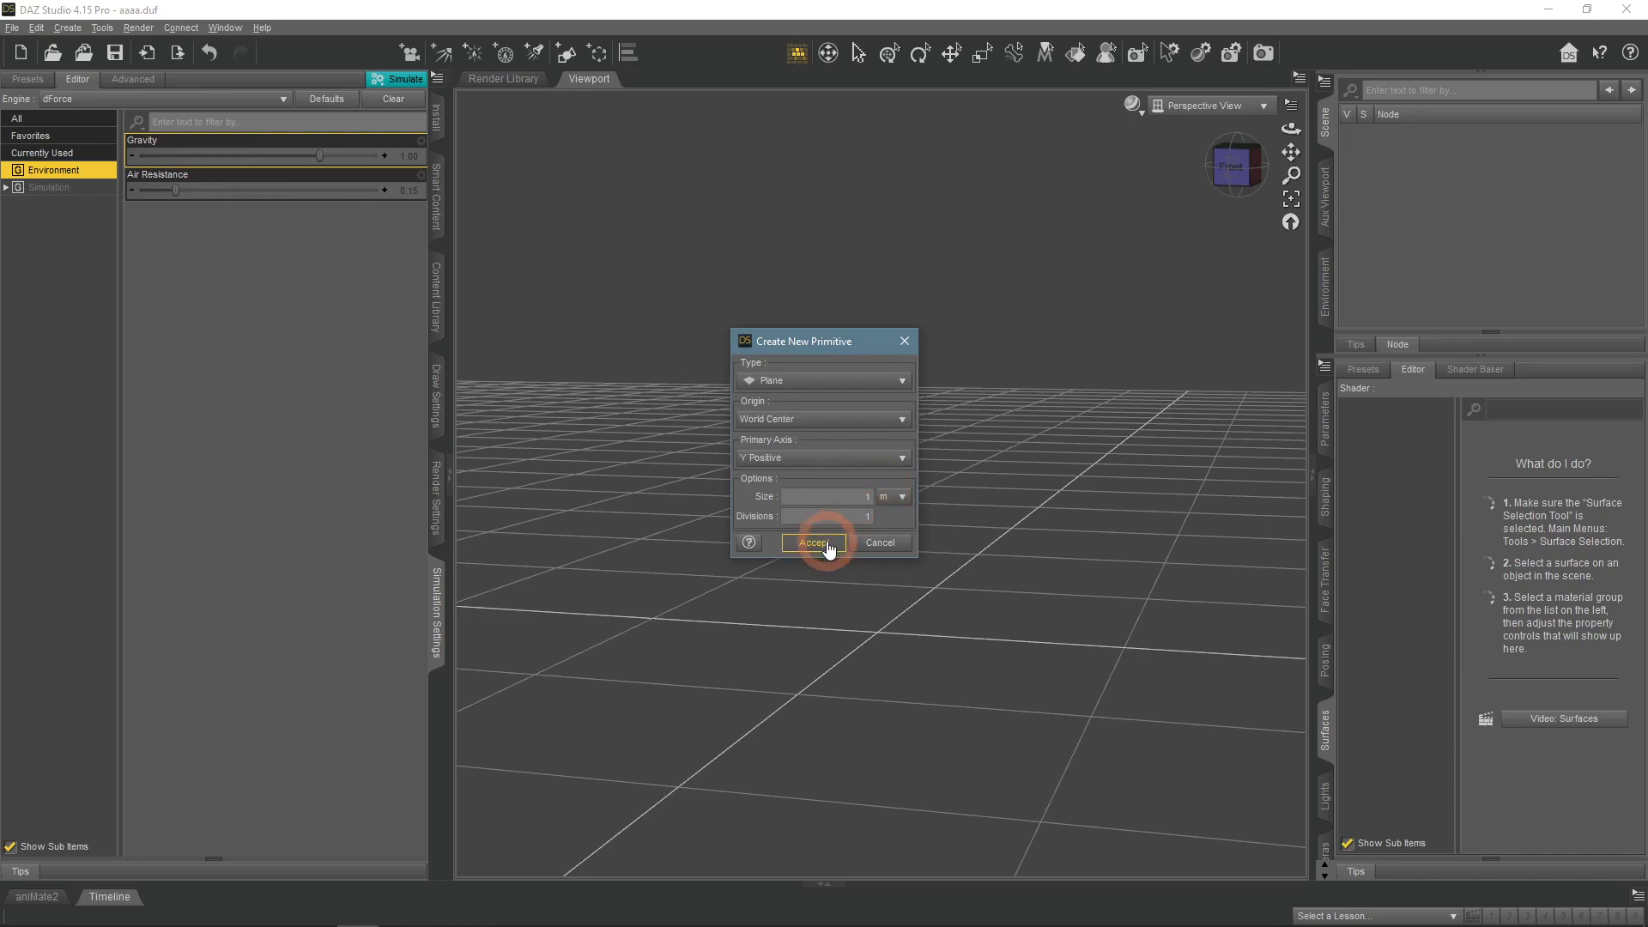
left_click(895, 498)
left_click(813, 543)
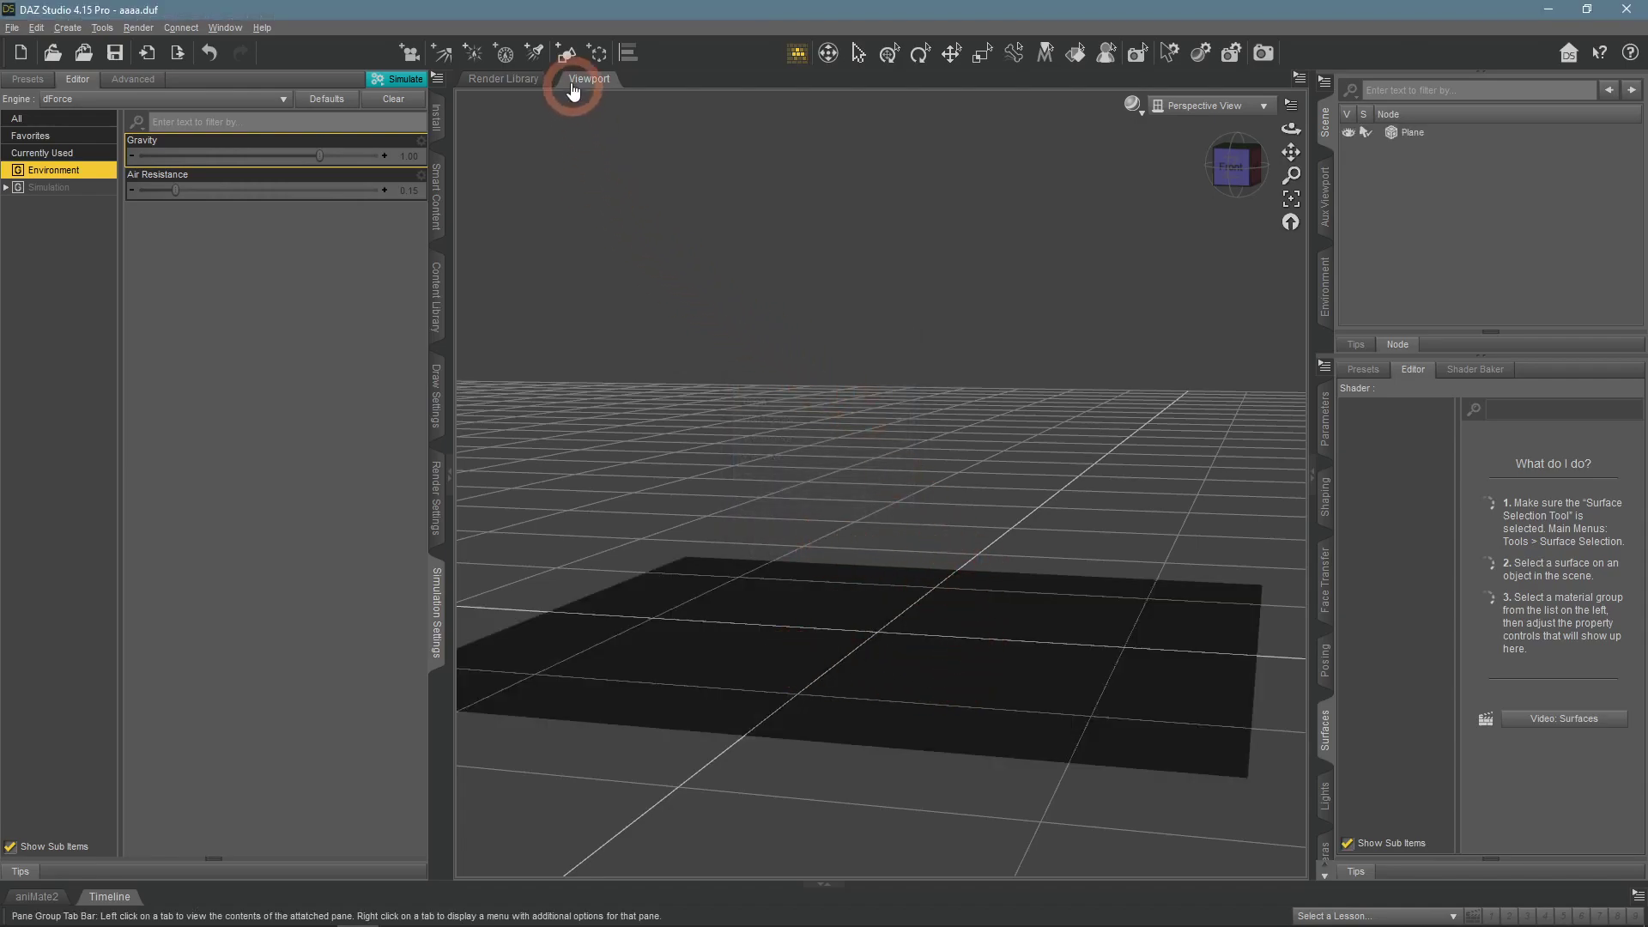
Dismiss the no-objects-to-simulate error and give the Plane a dForce Dynamic Surface modifier.
left_click(396, 79)
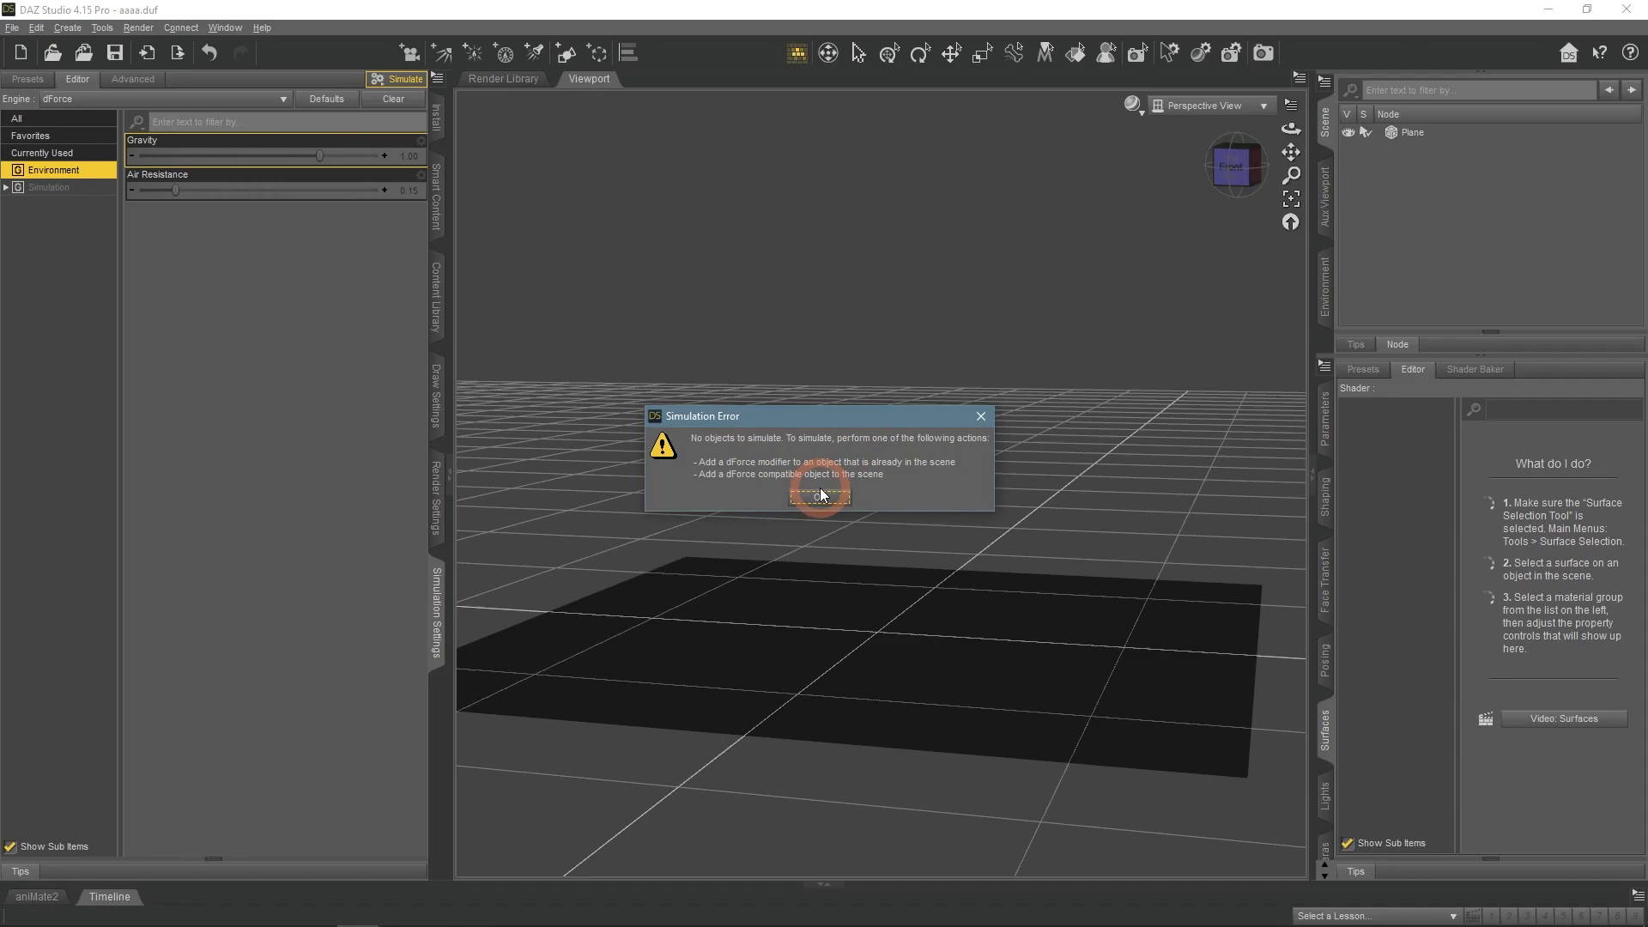
left_click(820, 496)
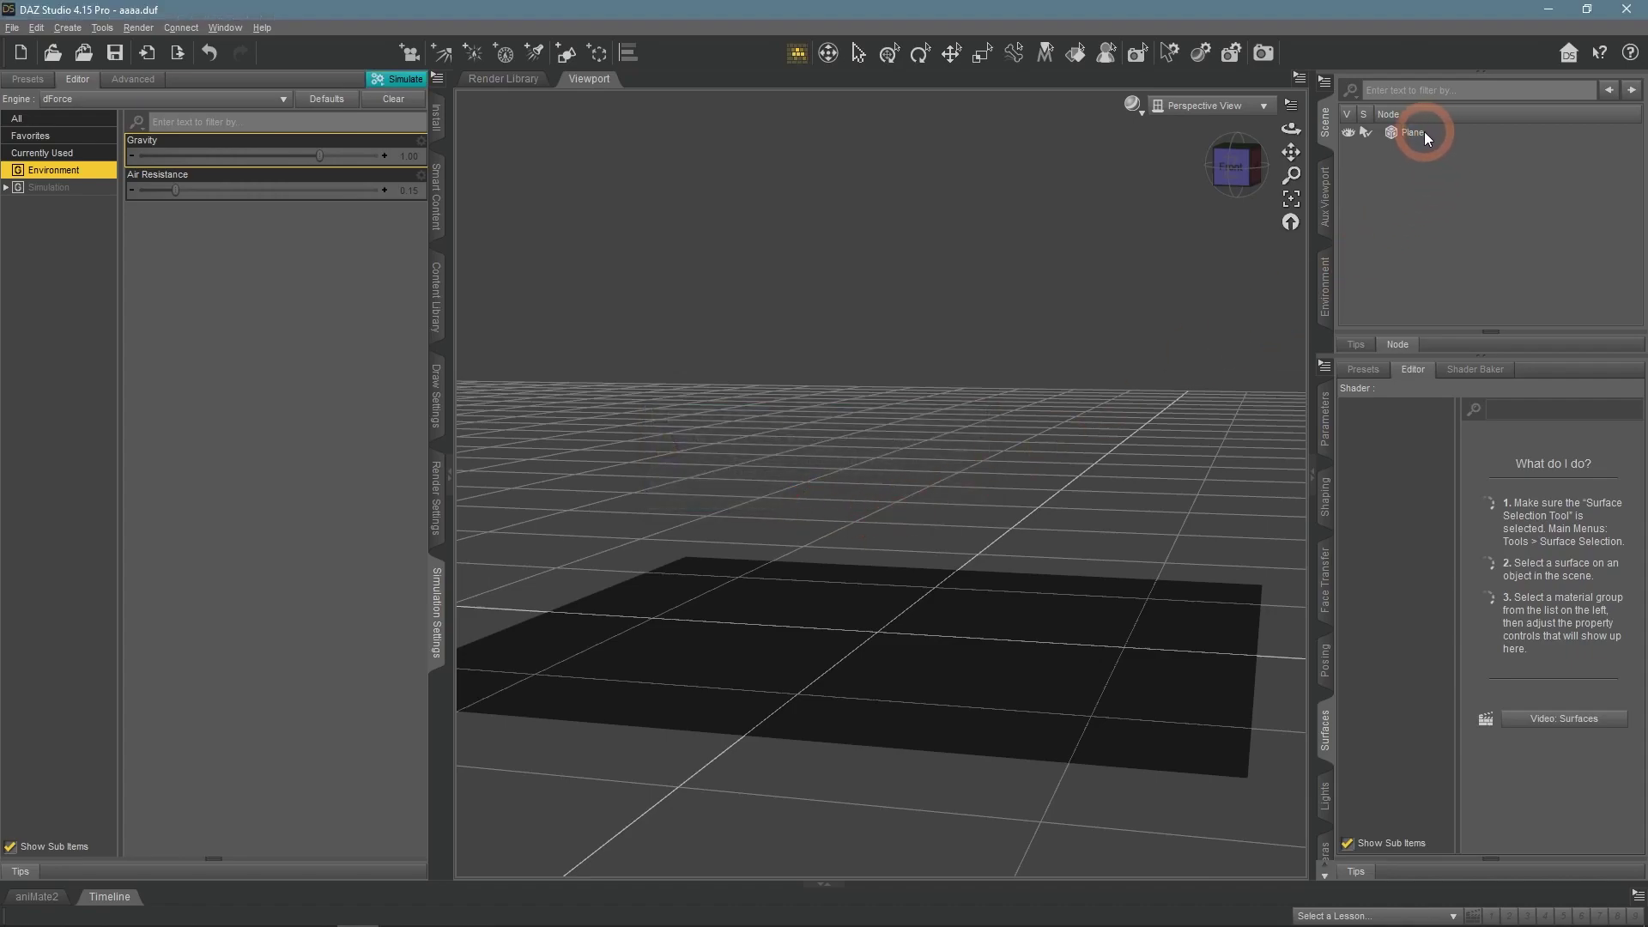
left_click(1426, 131)
left_click(37, 27)
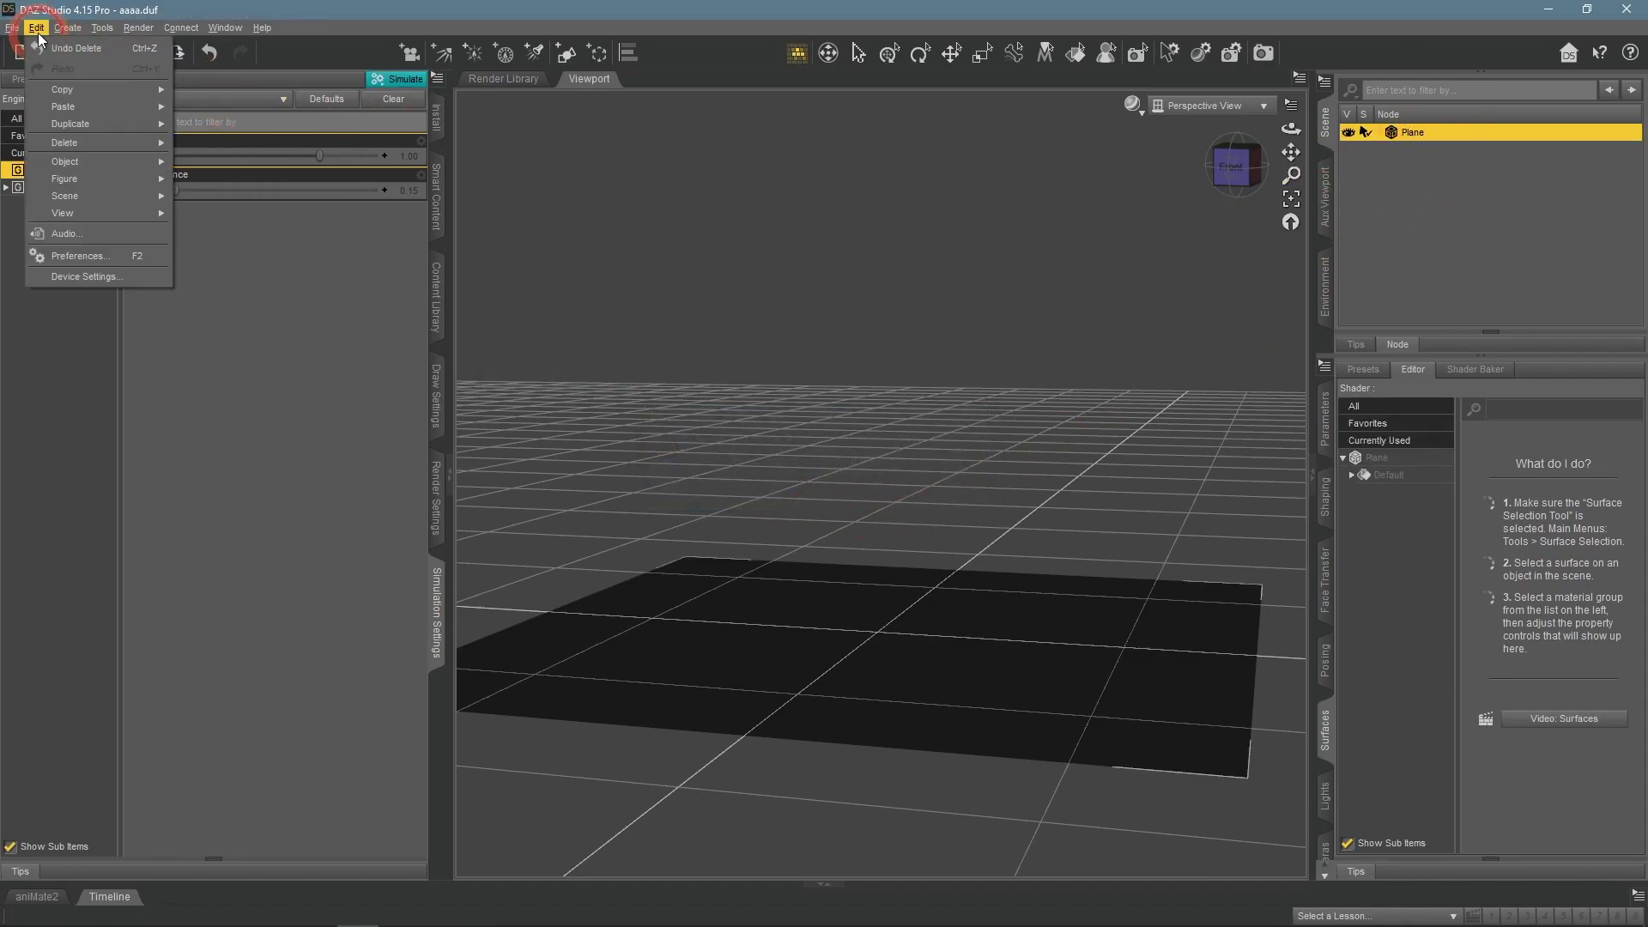
left_click(84, 161)
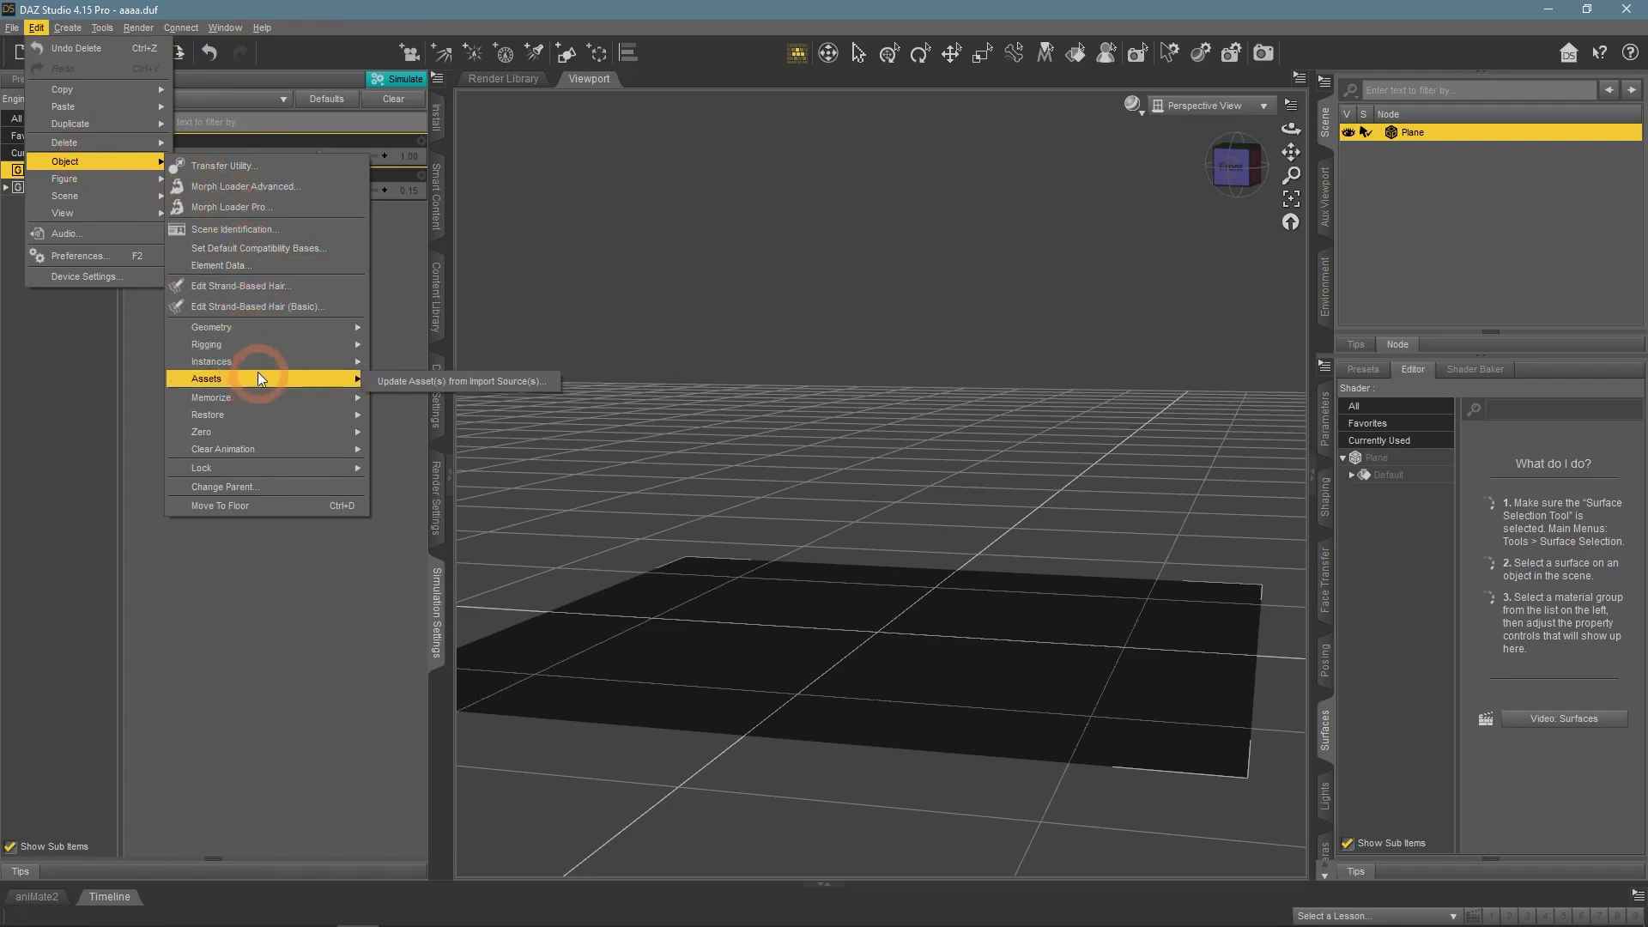
mouse_move(264, 331)
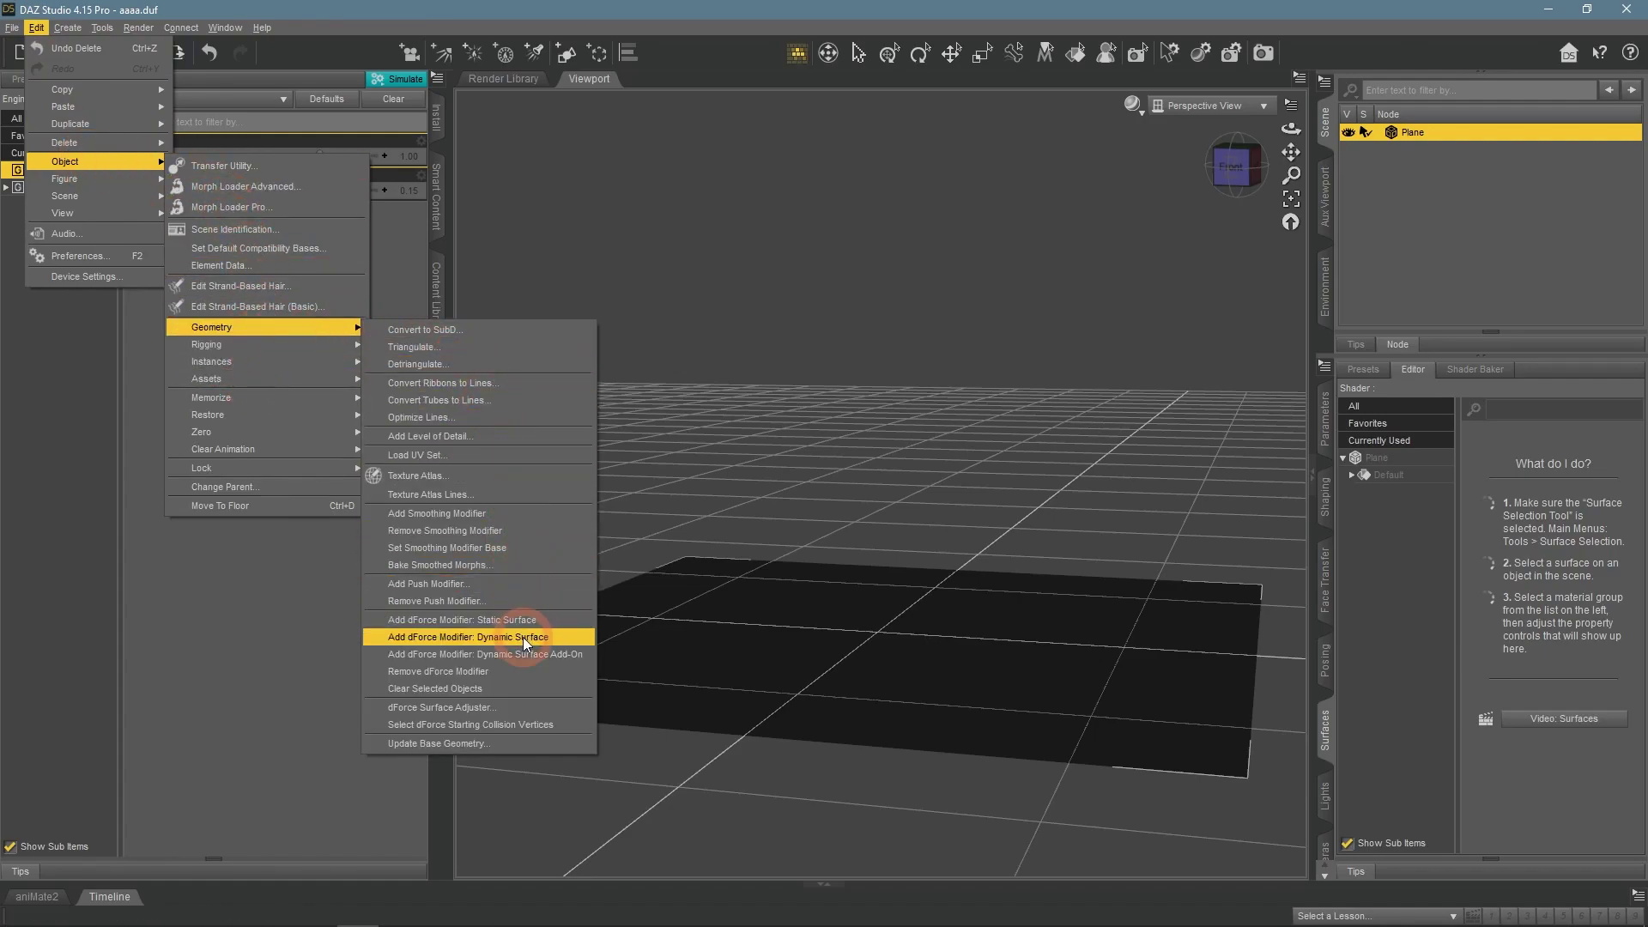
left_click(496, 637)
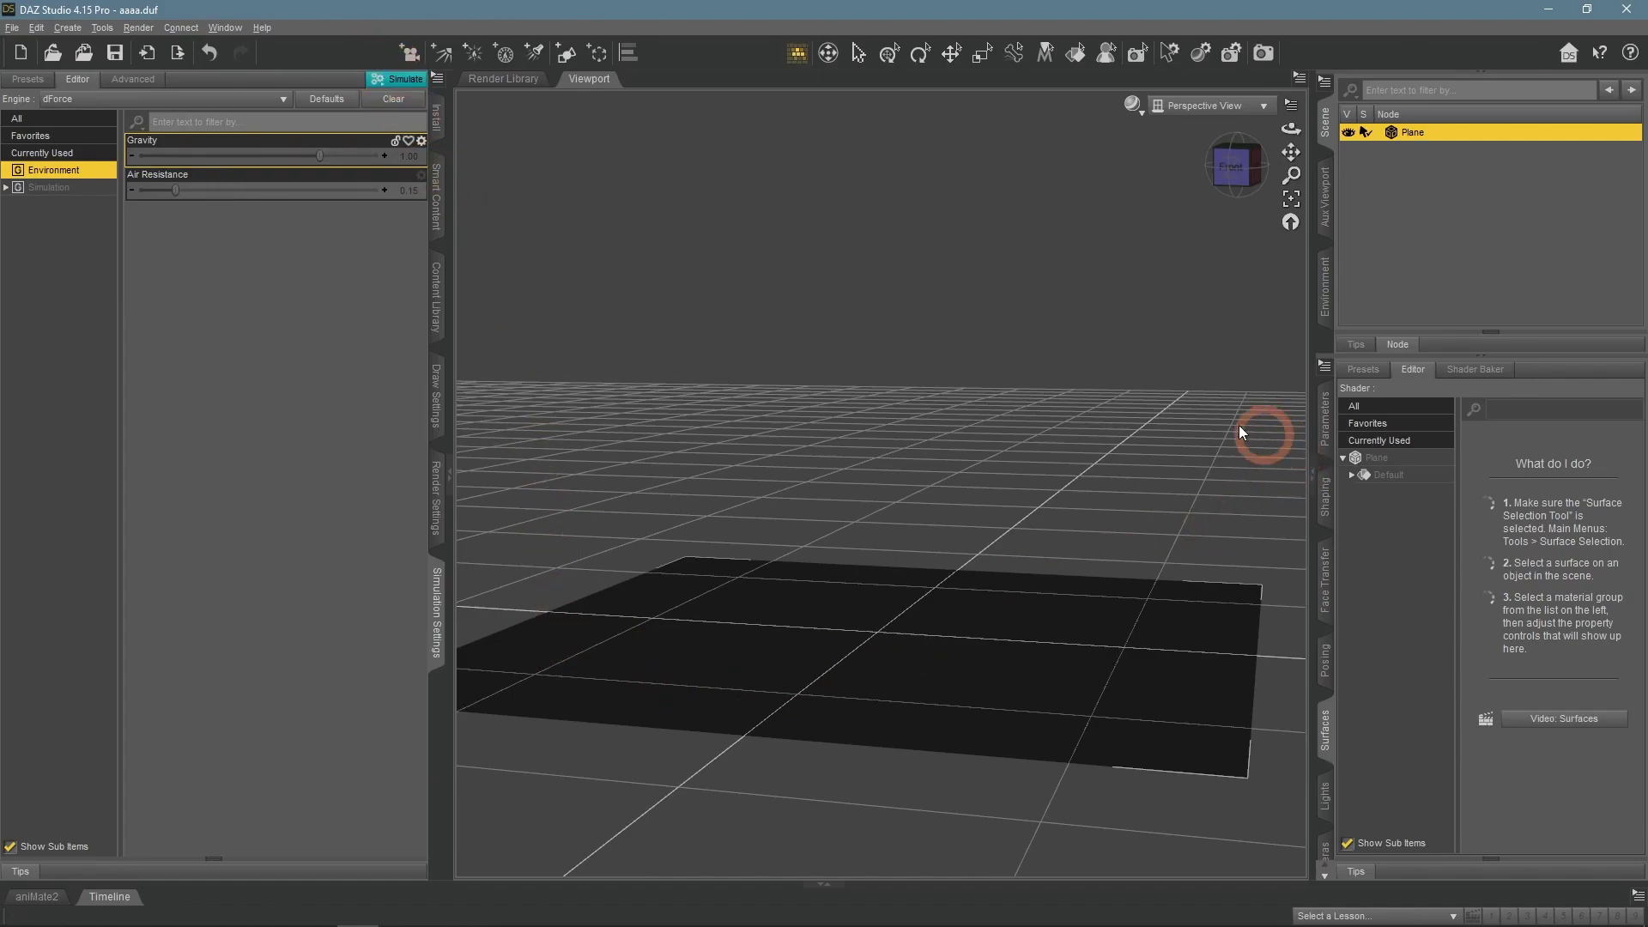
Create a Sphere primitive in the scene.
left_click(567, 52)
left_click(786, 380)
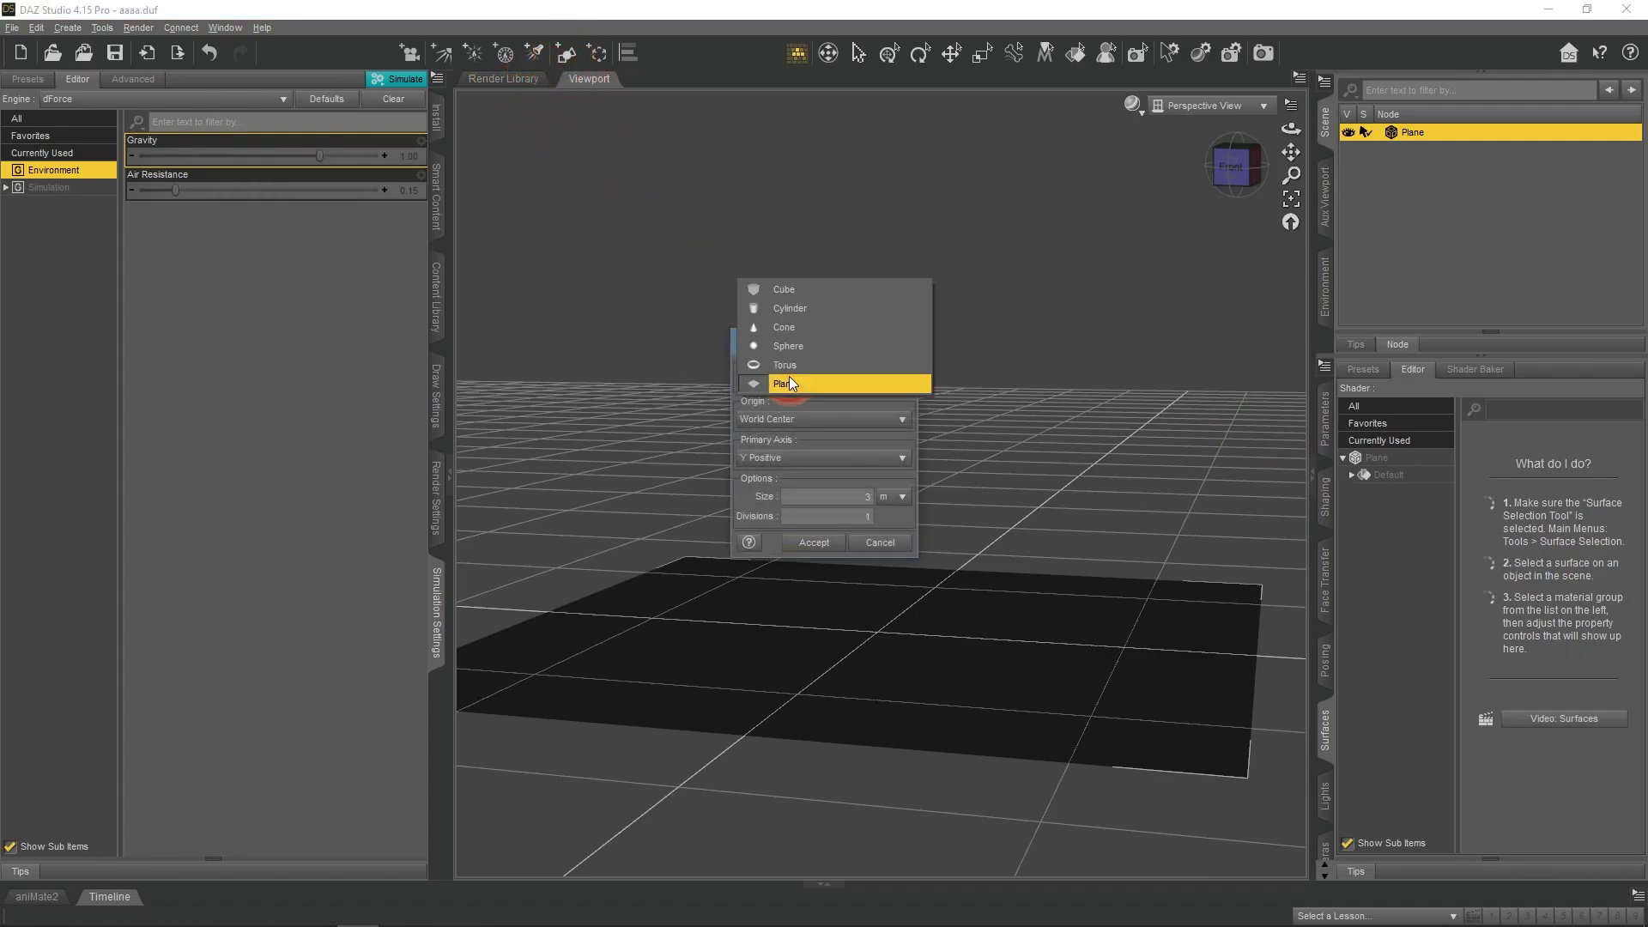
left_click(789, 354)
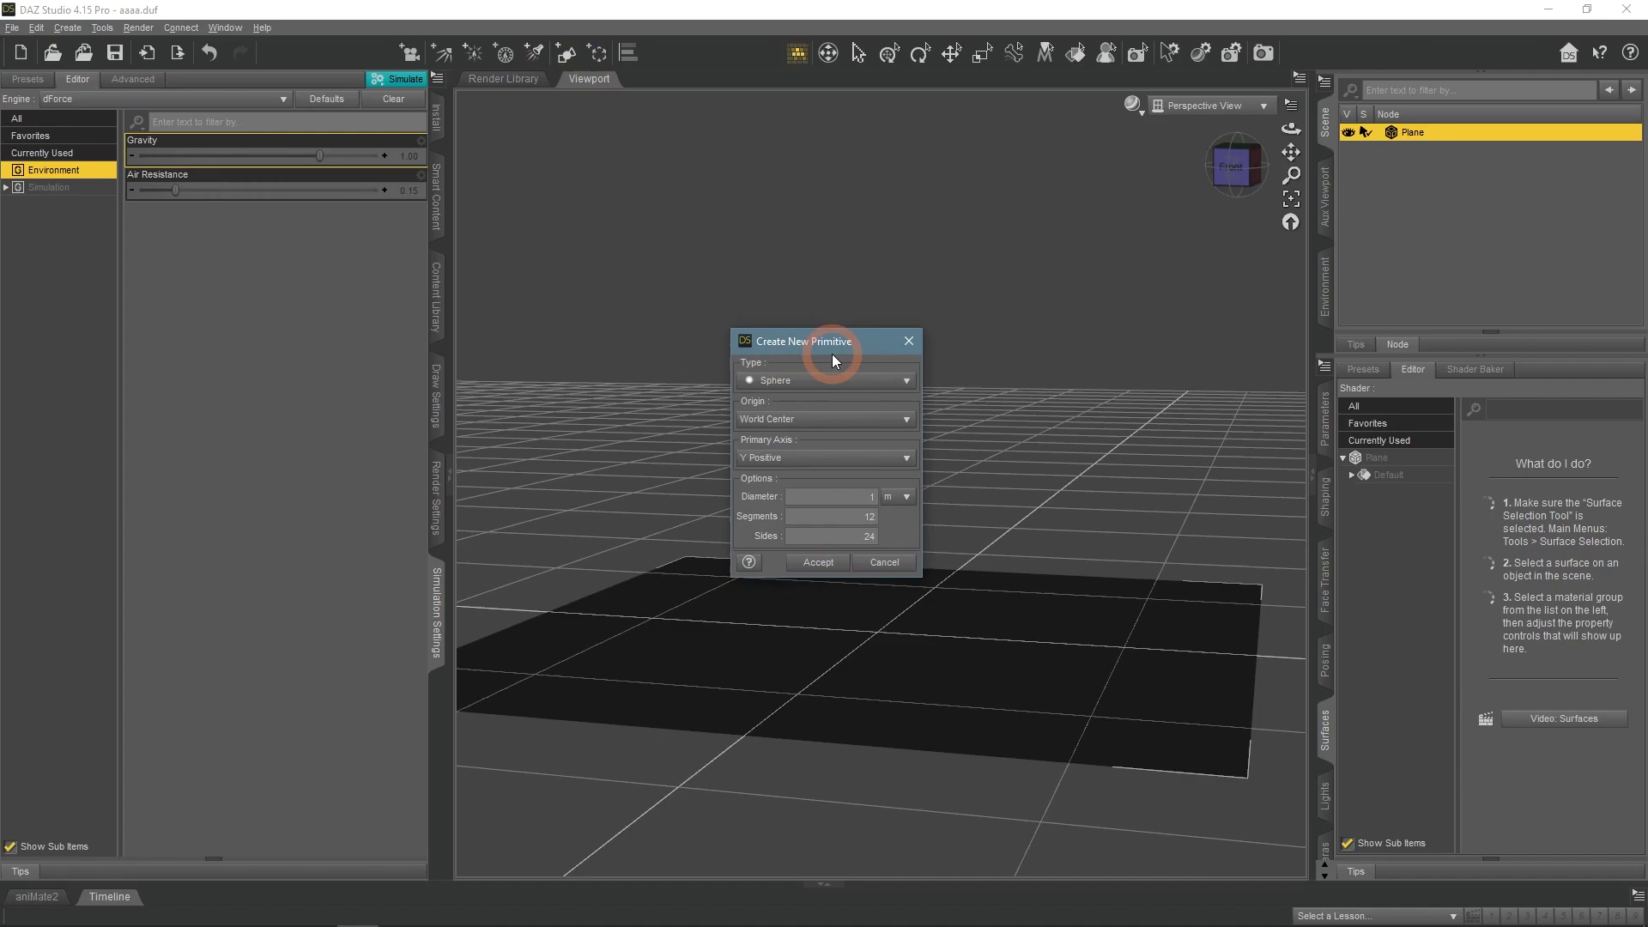
left_click(818, 561)
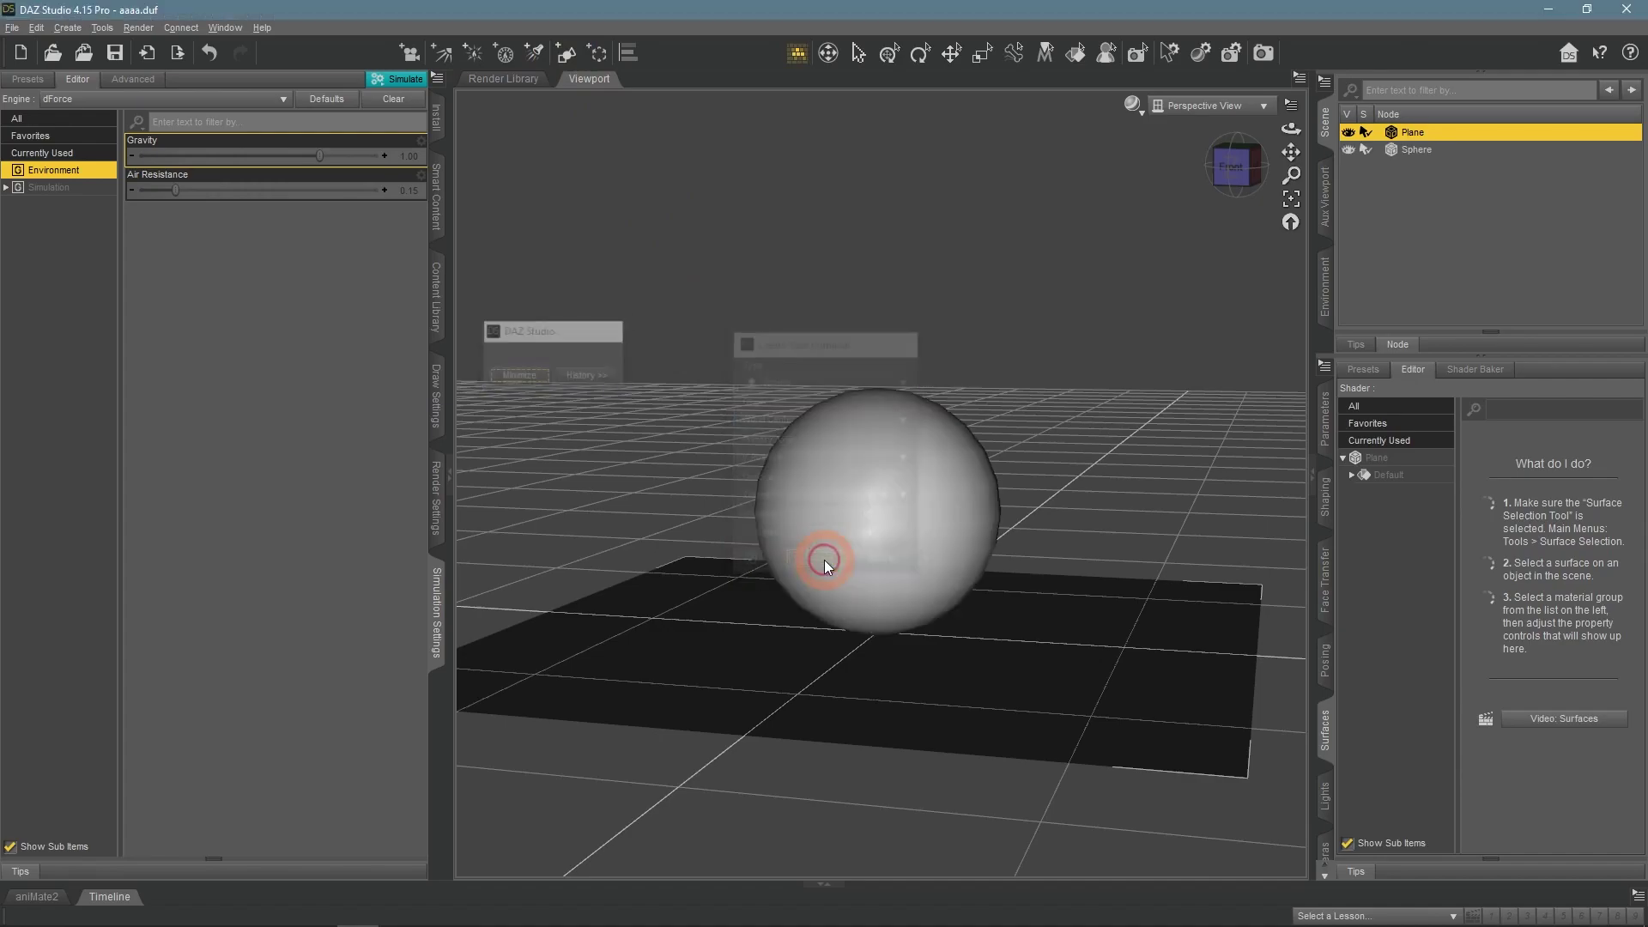
Give the Sphere a dForce Static Surface modifier.
left_click(1418, 154)
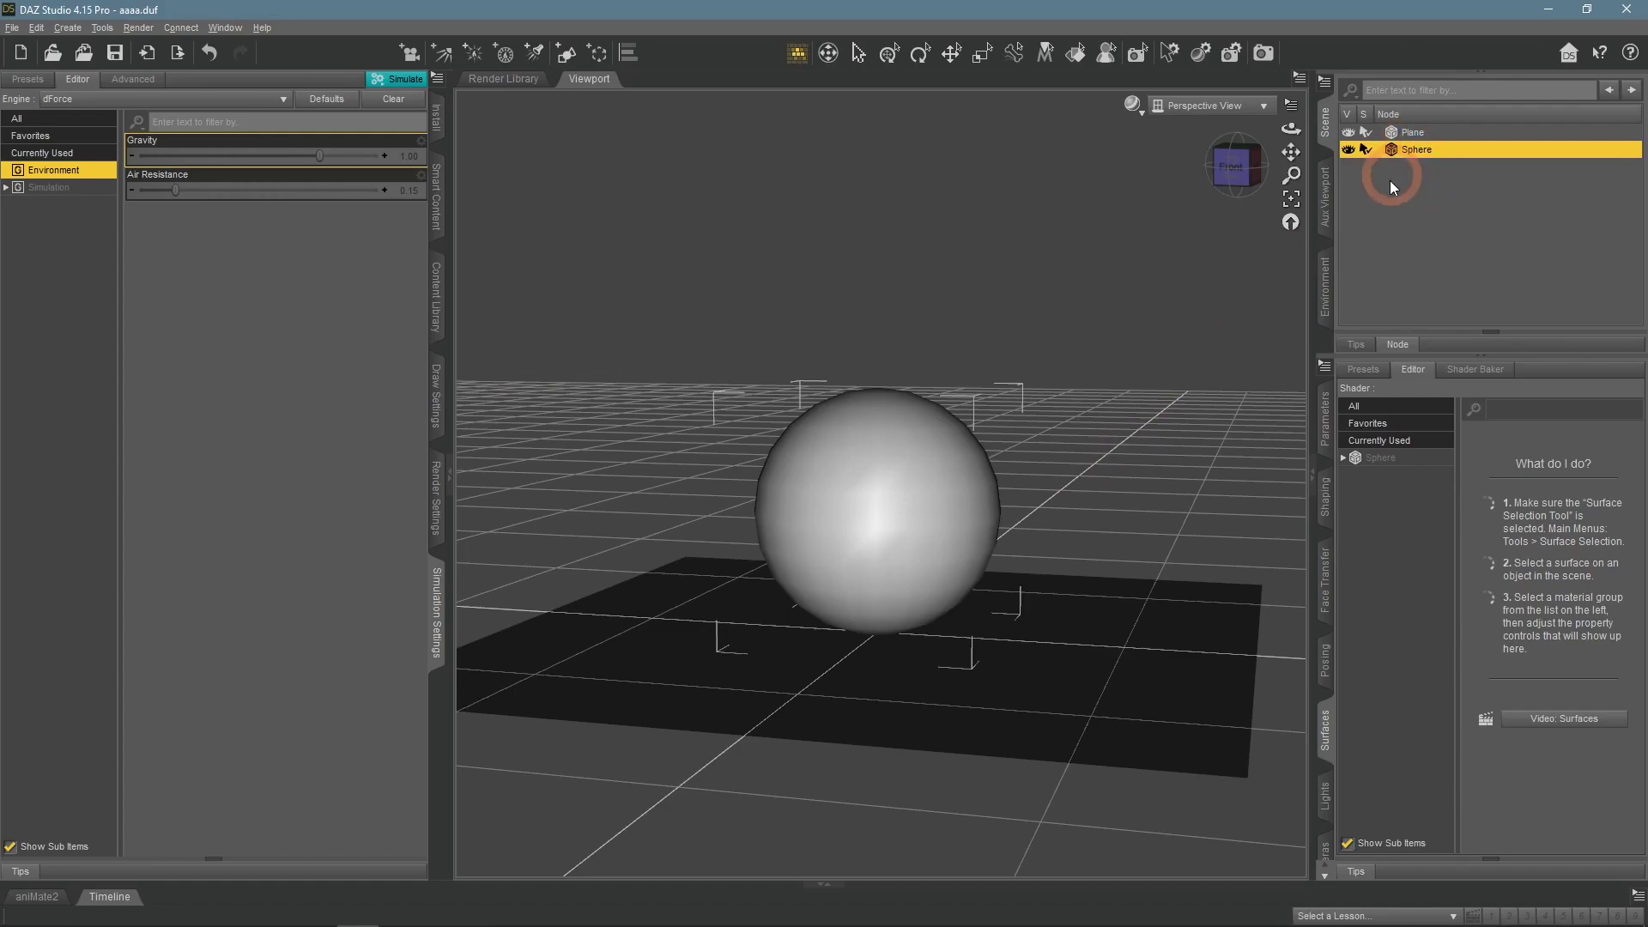
left_click(36, 28)
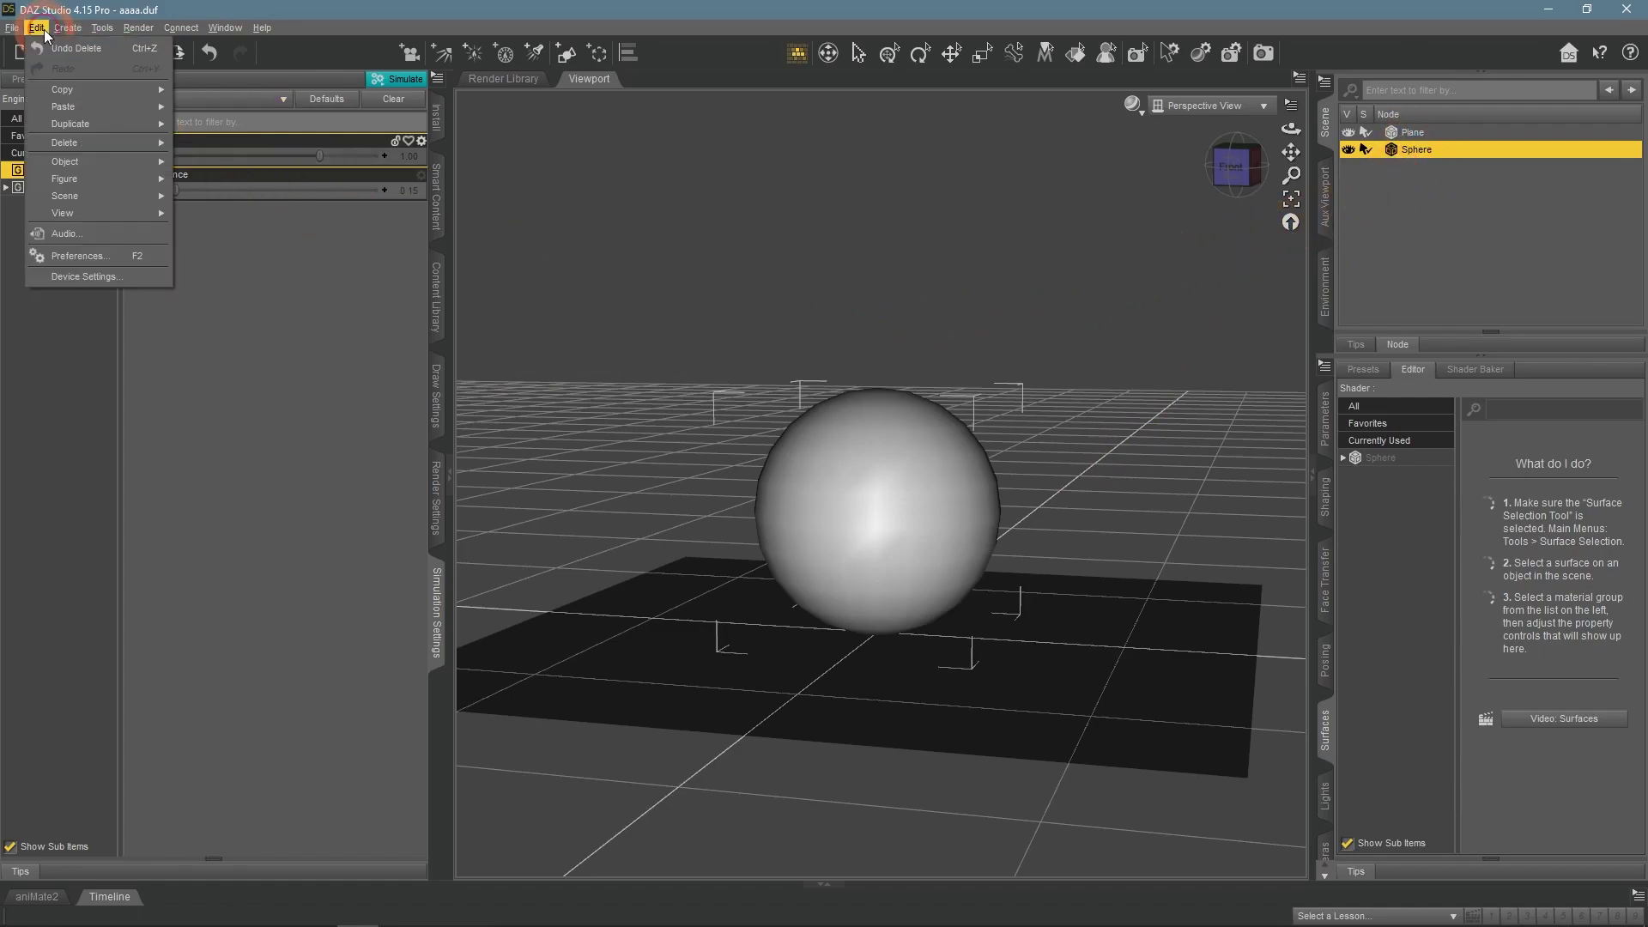
mouse_move(84, 163)
left_click(275, 333)
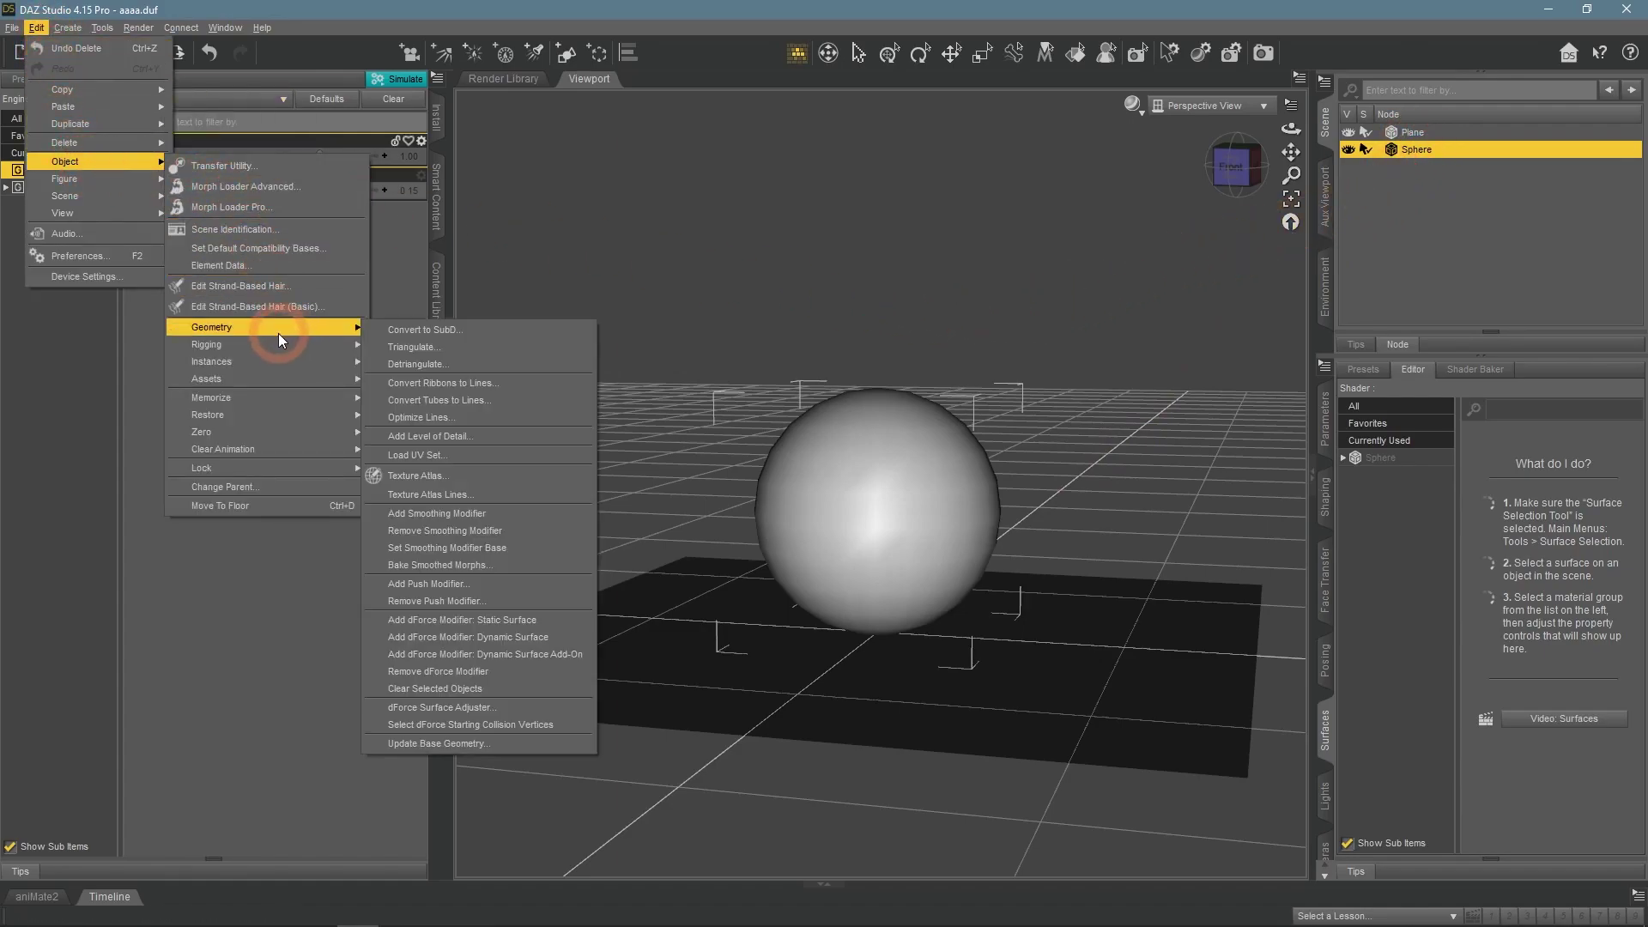
left_click(546, 623)
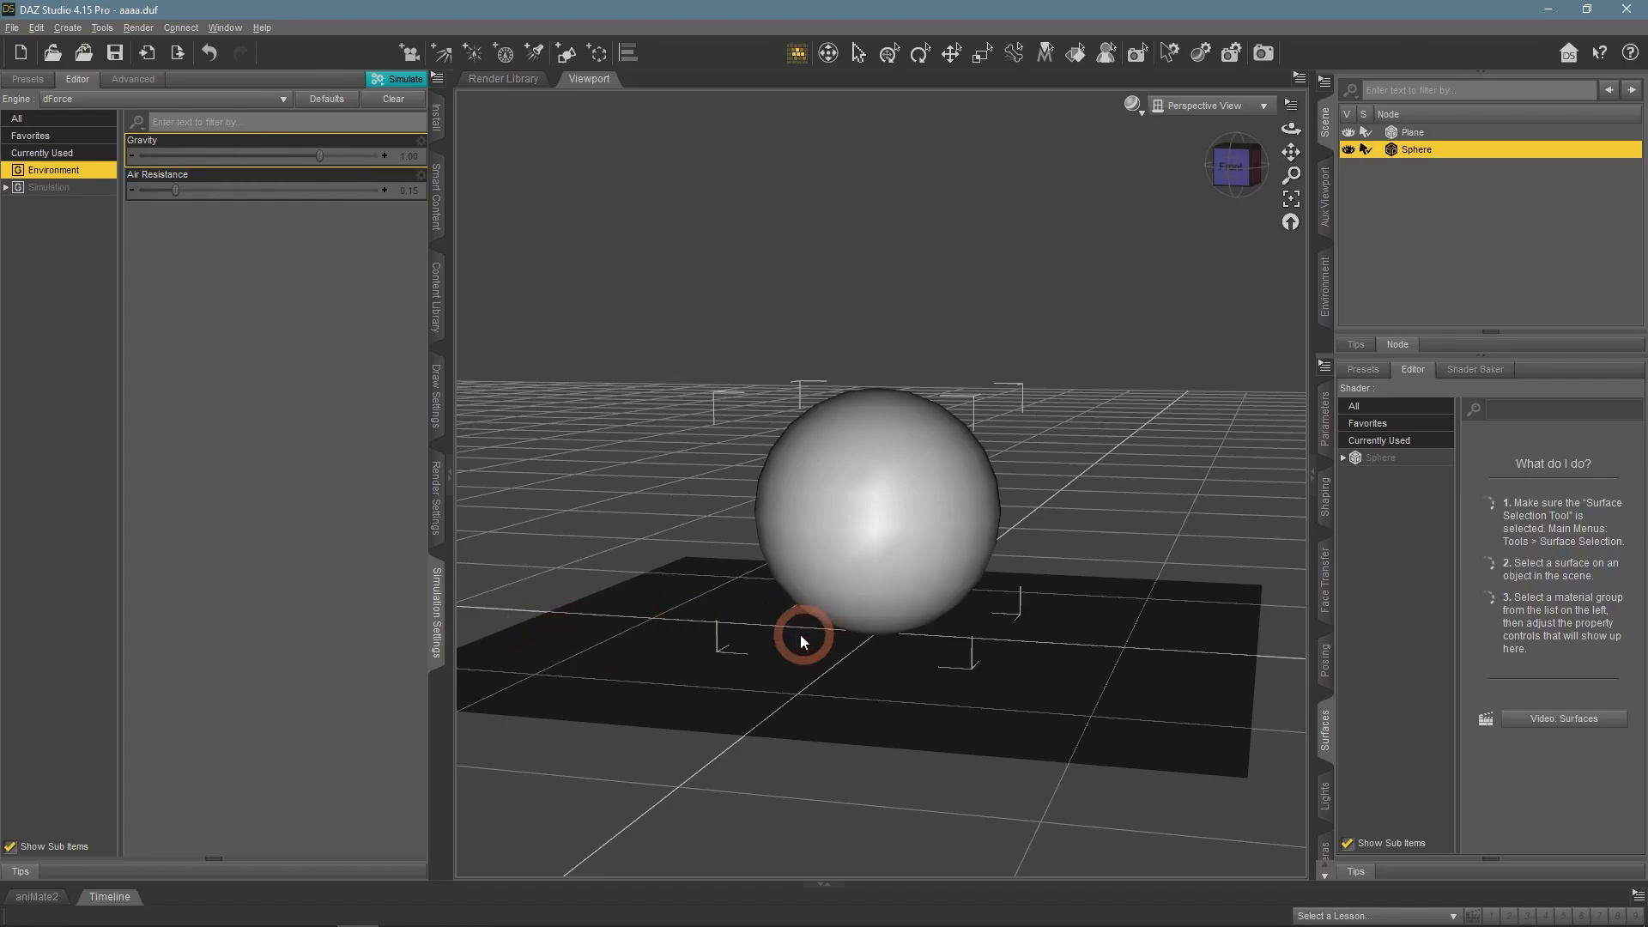
Raise the Plane to Y Translate 125.25 and simulate it falling onto the Sphere.
left_click(1410, 133)
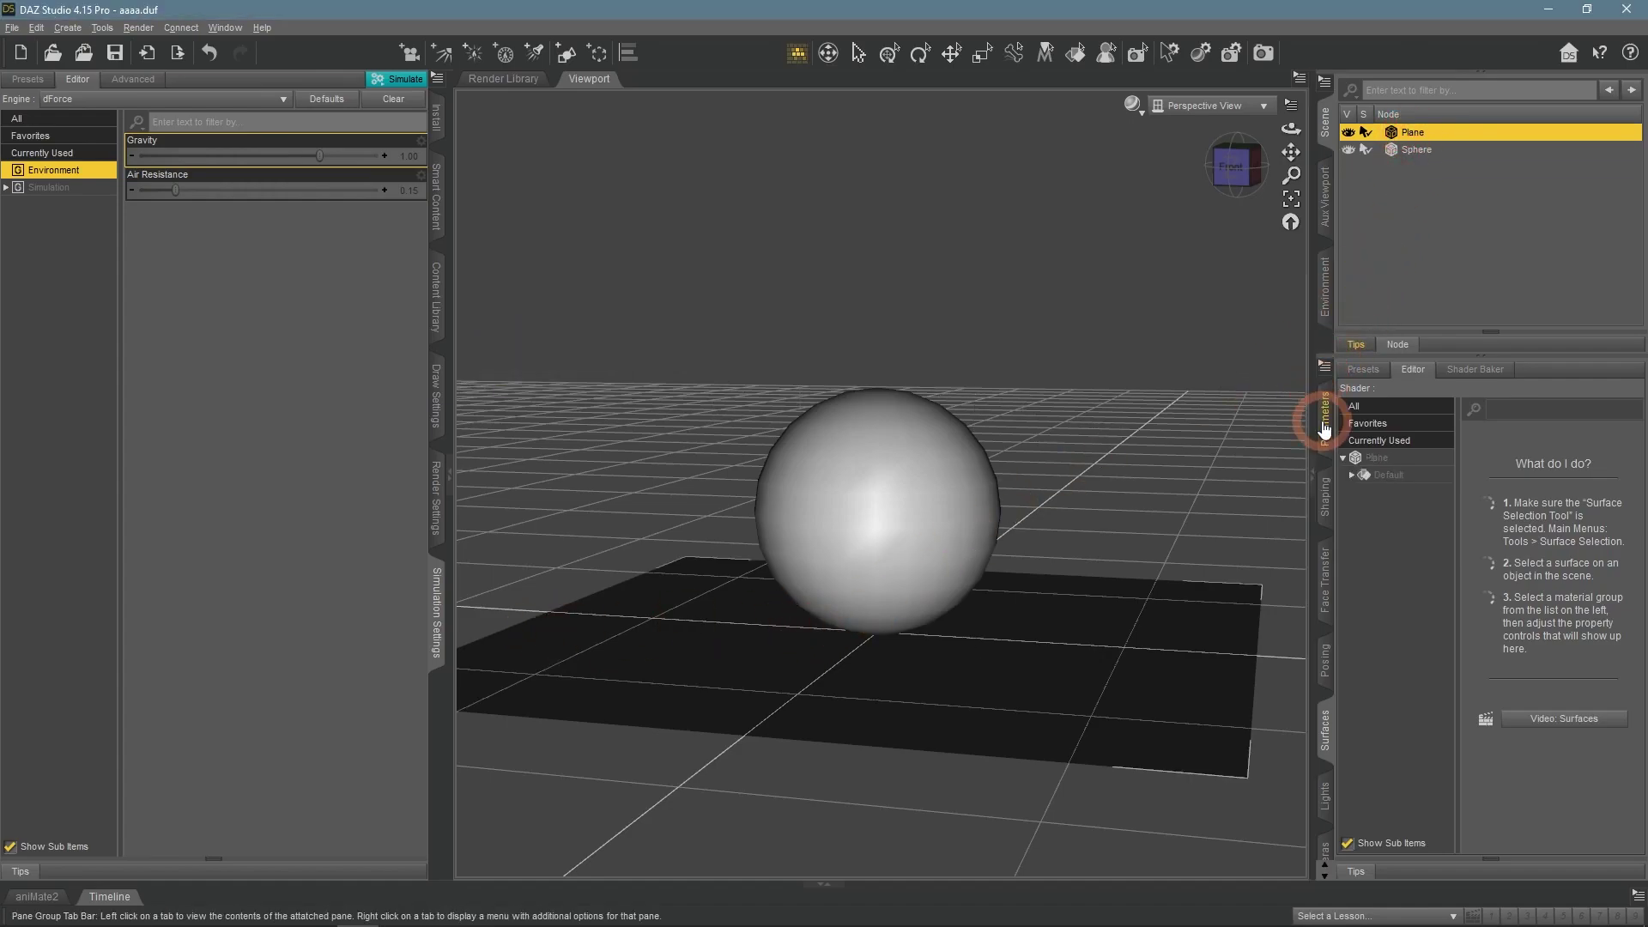
left_click(1324, 421)
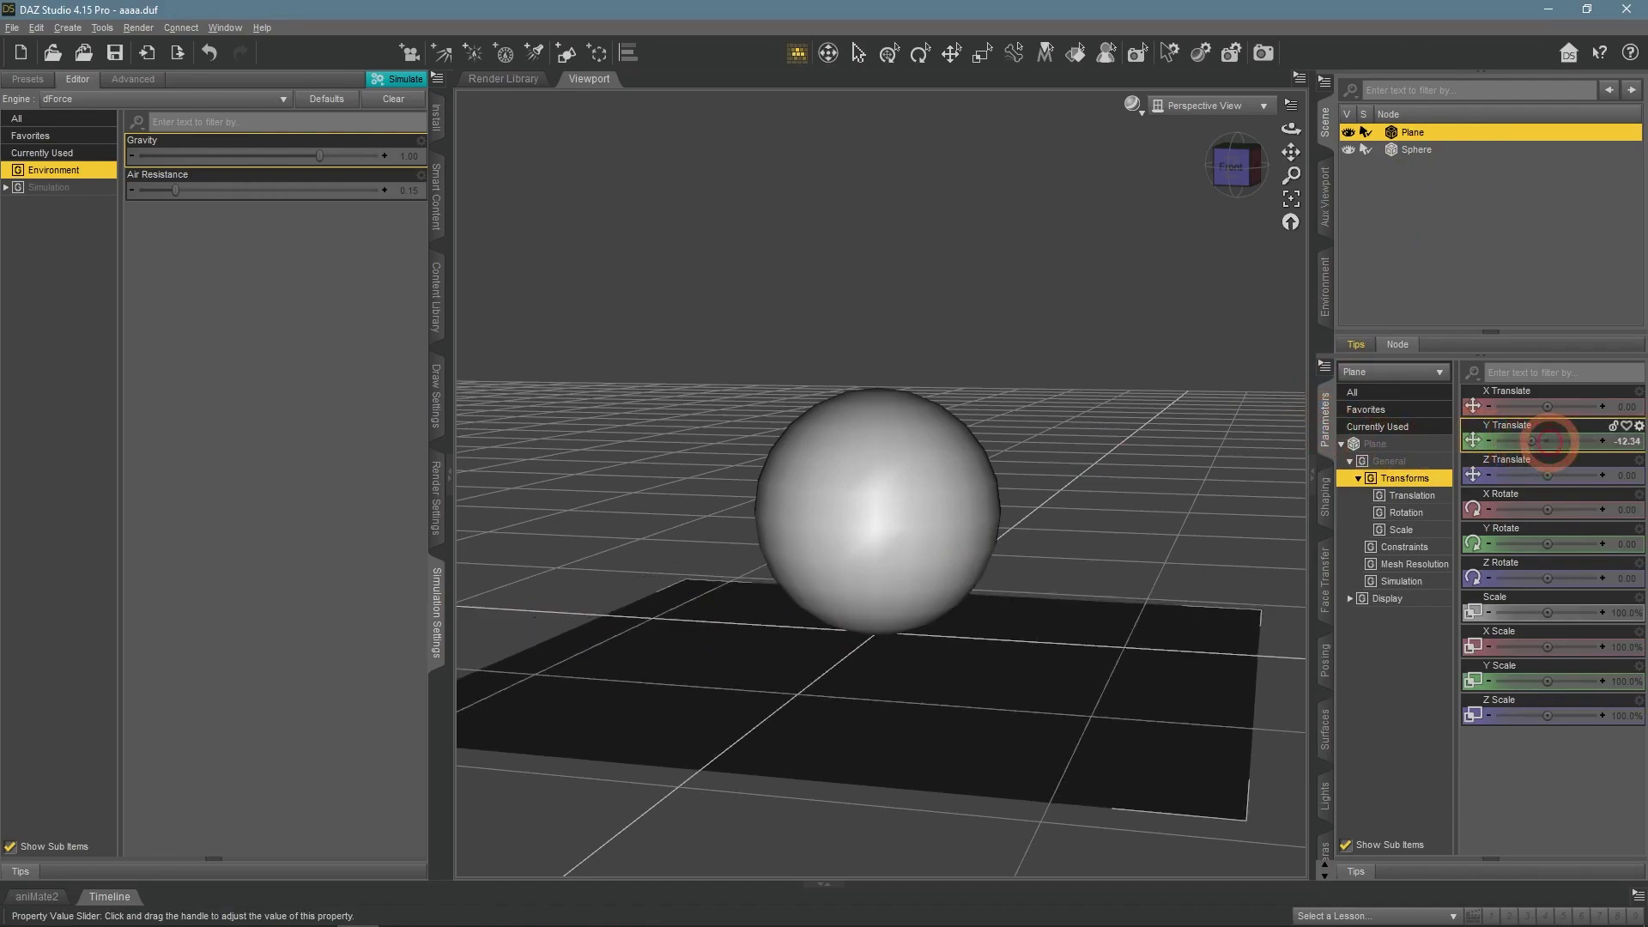
left_click_drag(1547, 442, 1550, 440)
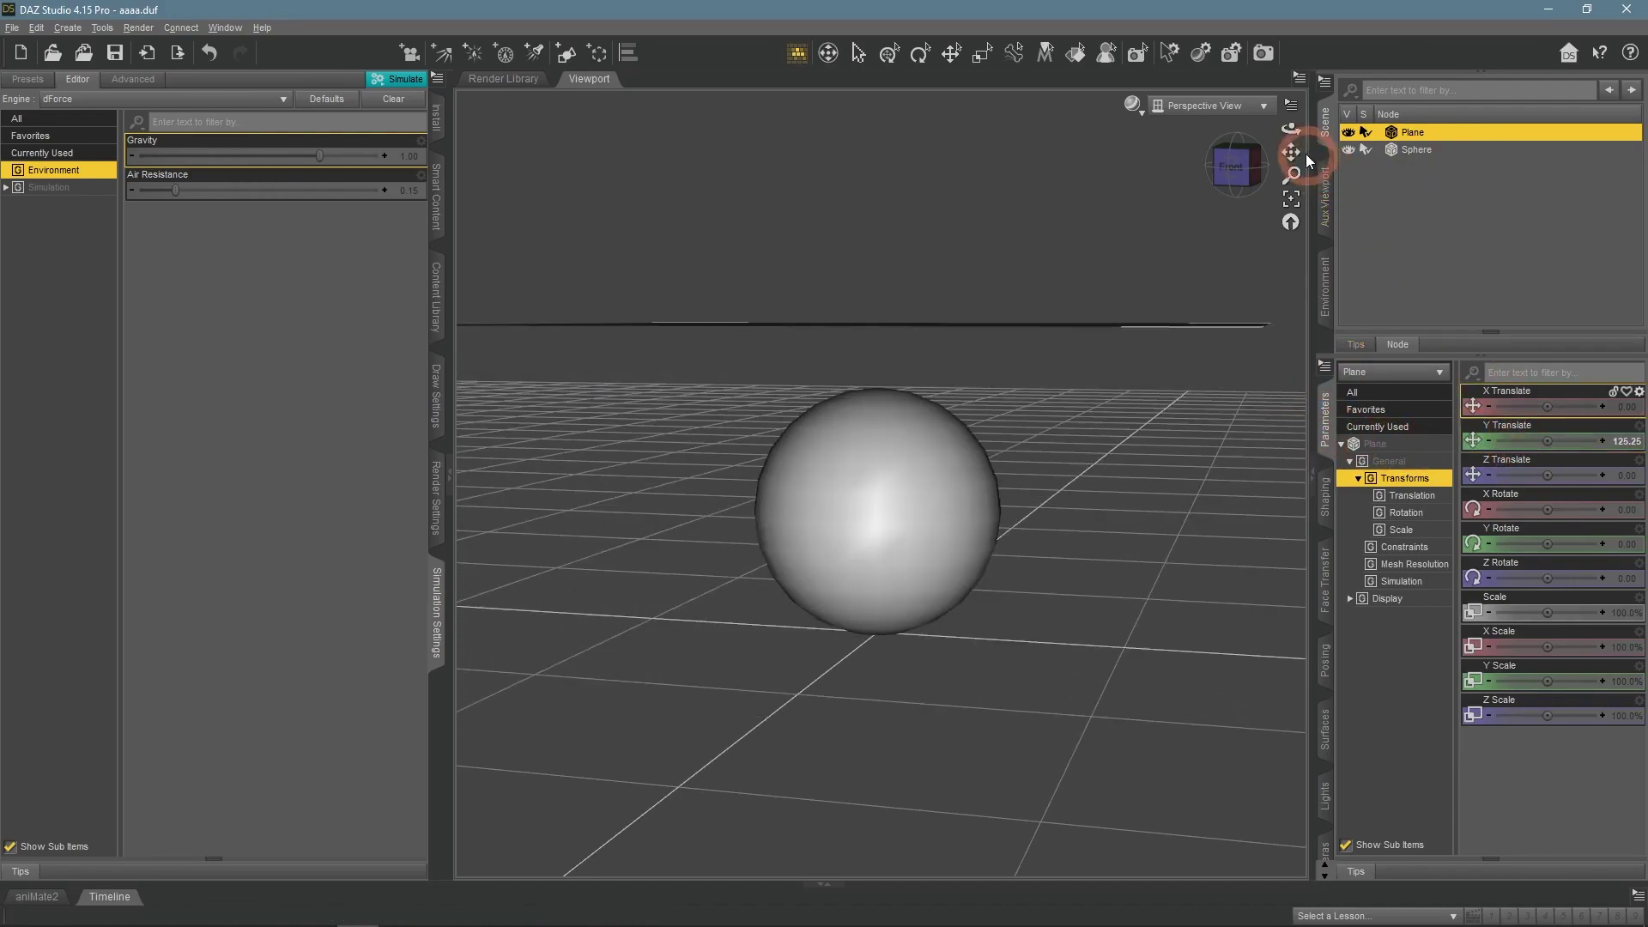
left_click_drag(1291, 129, 1281, 139)
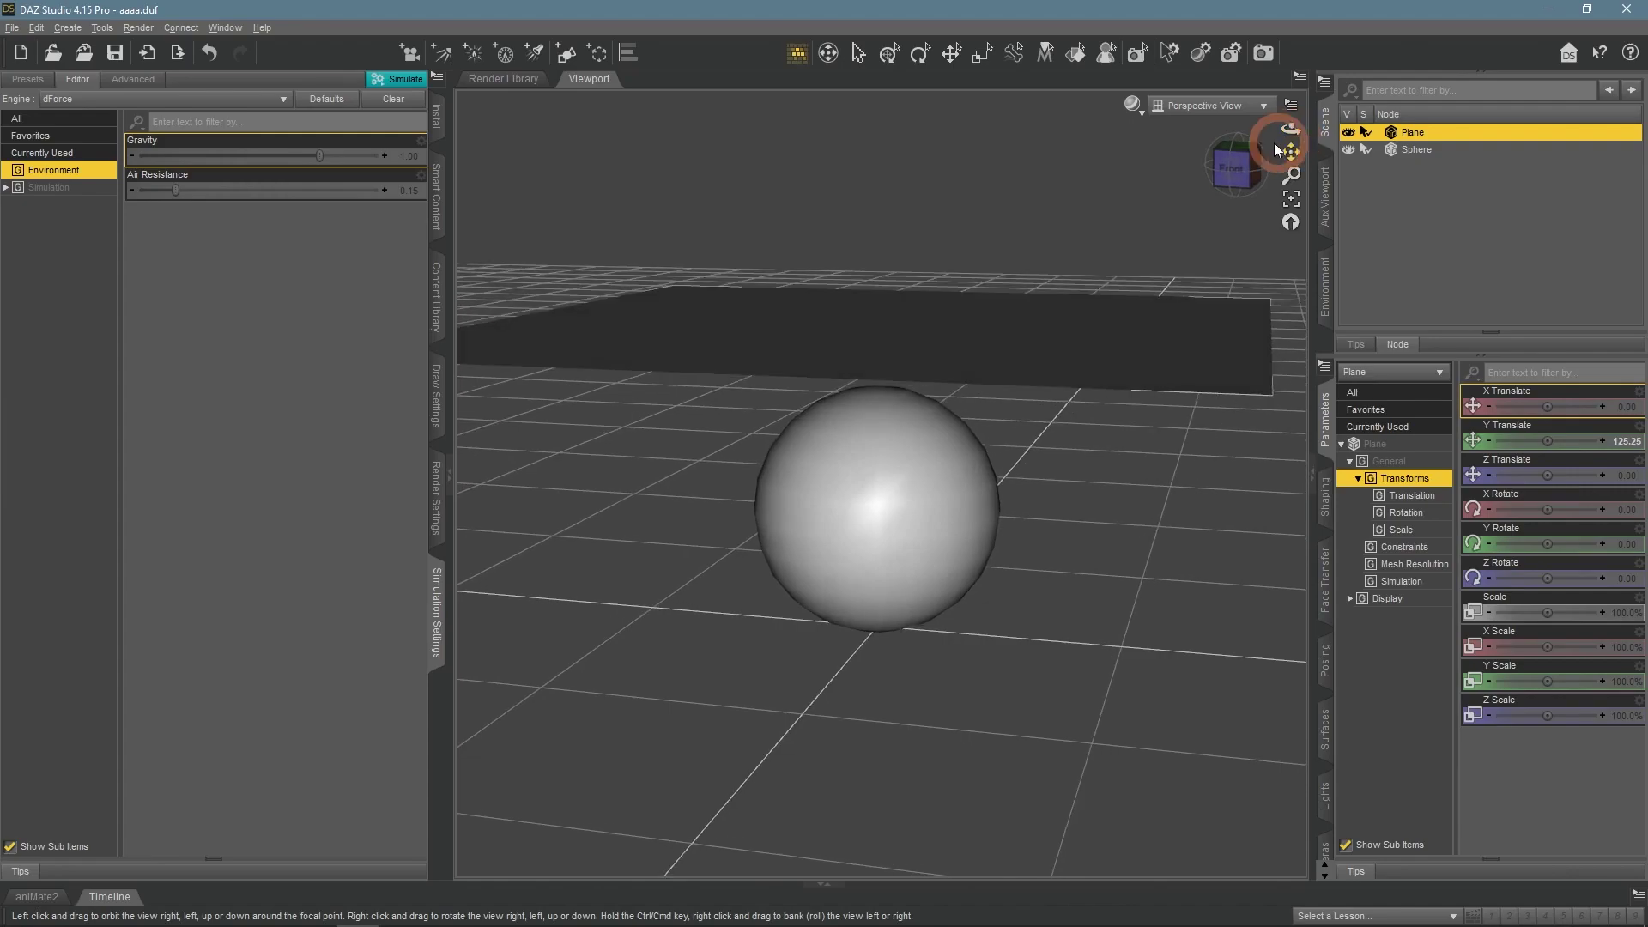
left_click(410, 78)
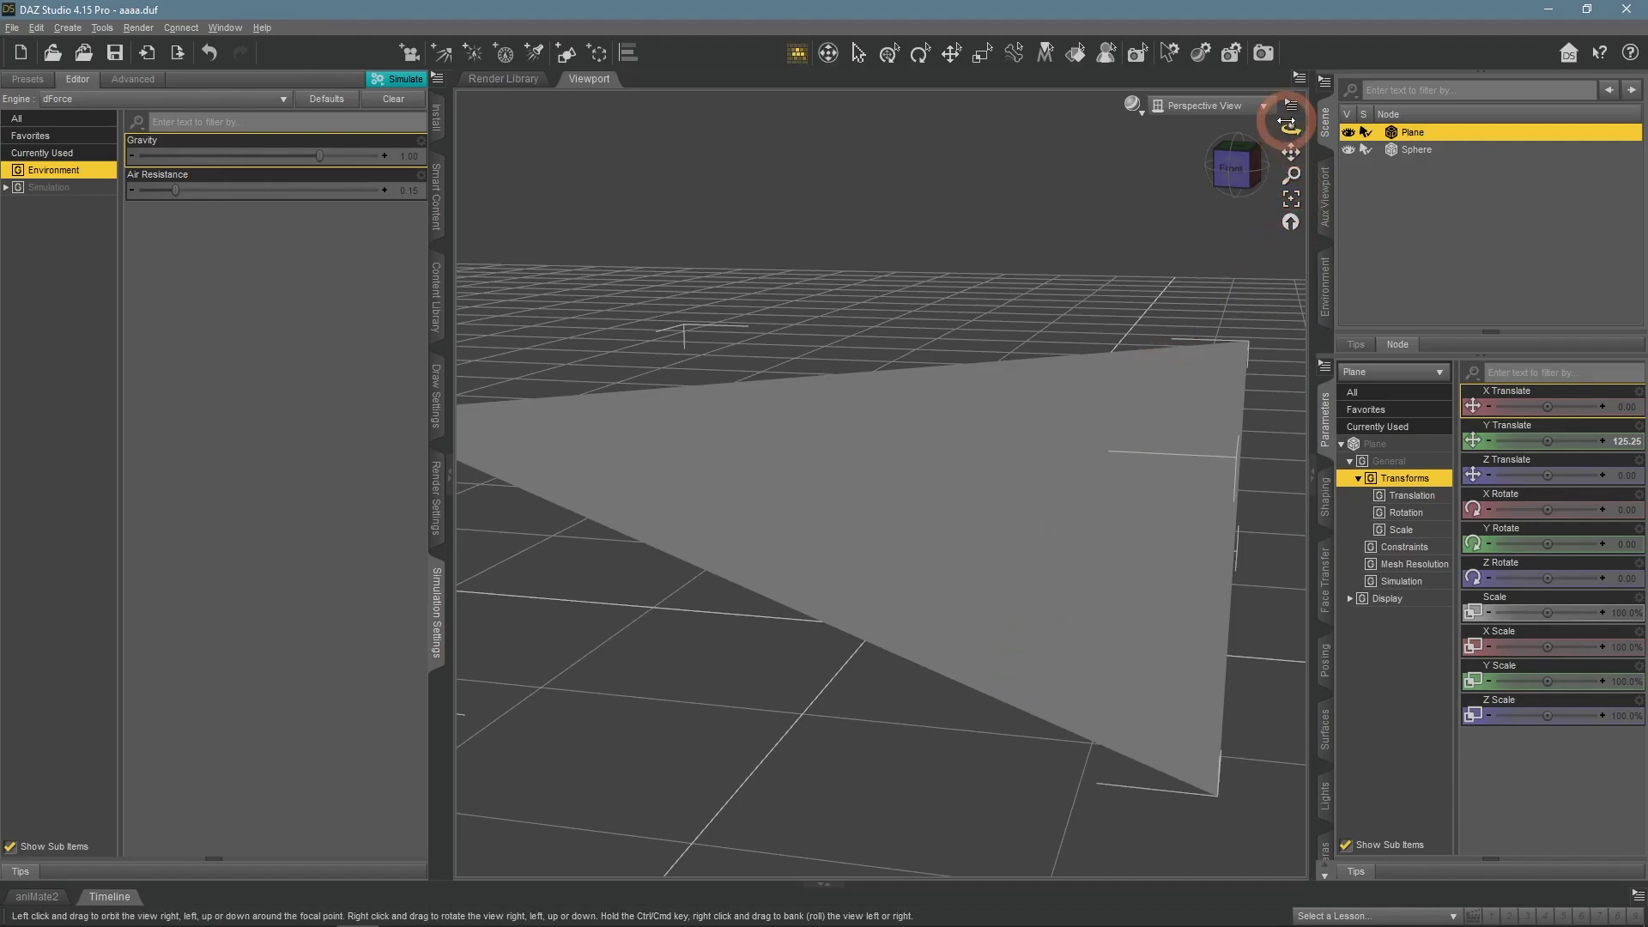
left_click_drag(1287, 122, 1169, 292)
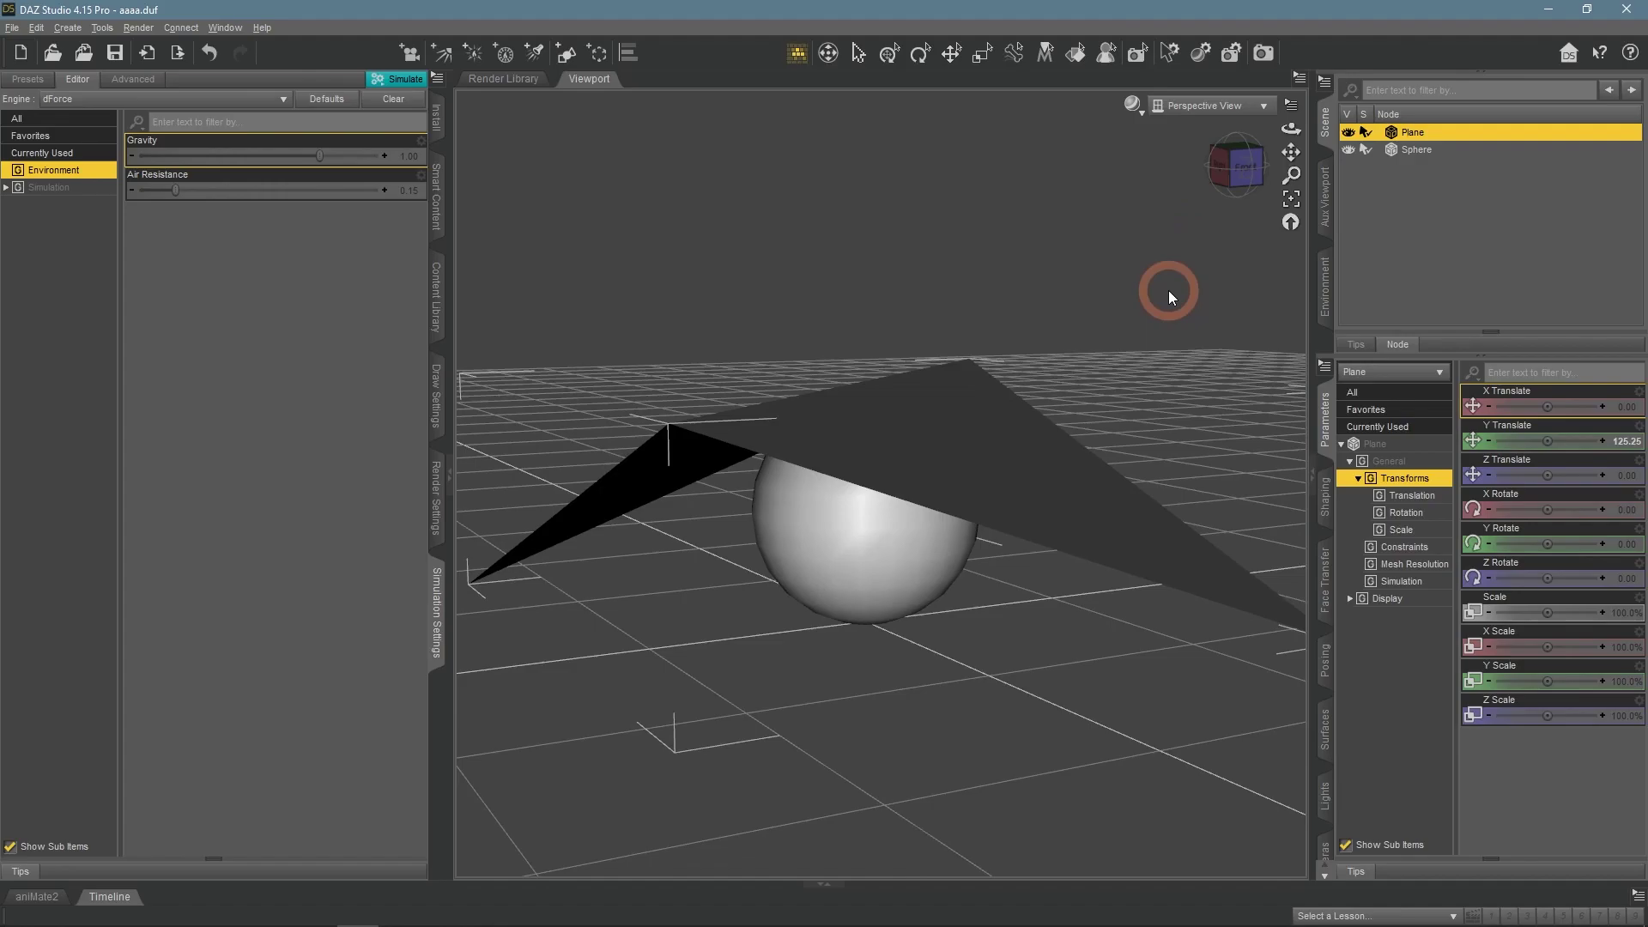
Delete the Plane and create a new 3 m Plane with 70 divisions.
left_click(1410, 135)
right_click(1422, 139)
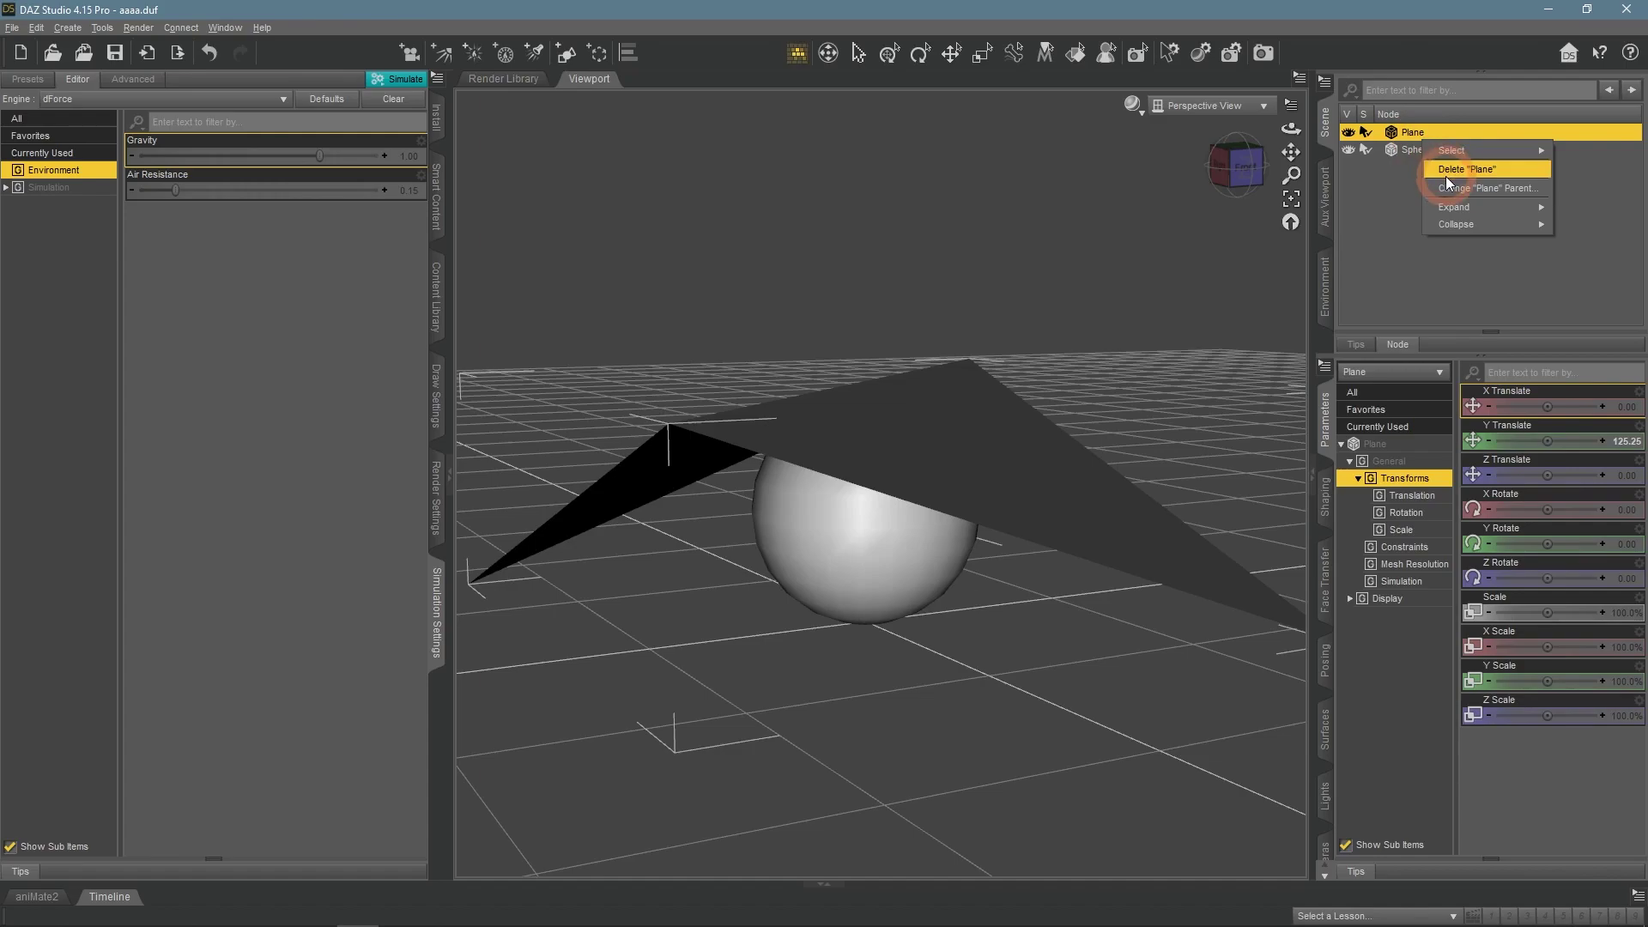
left_click(1461, 172)
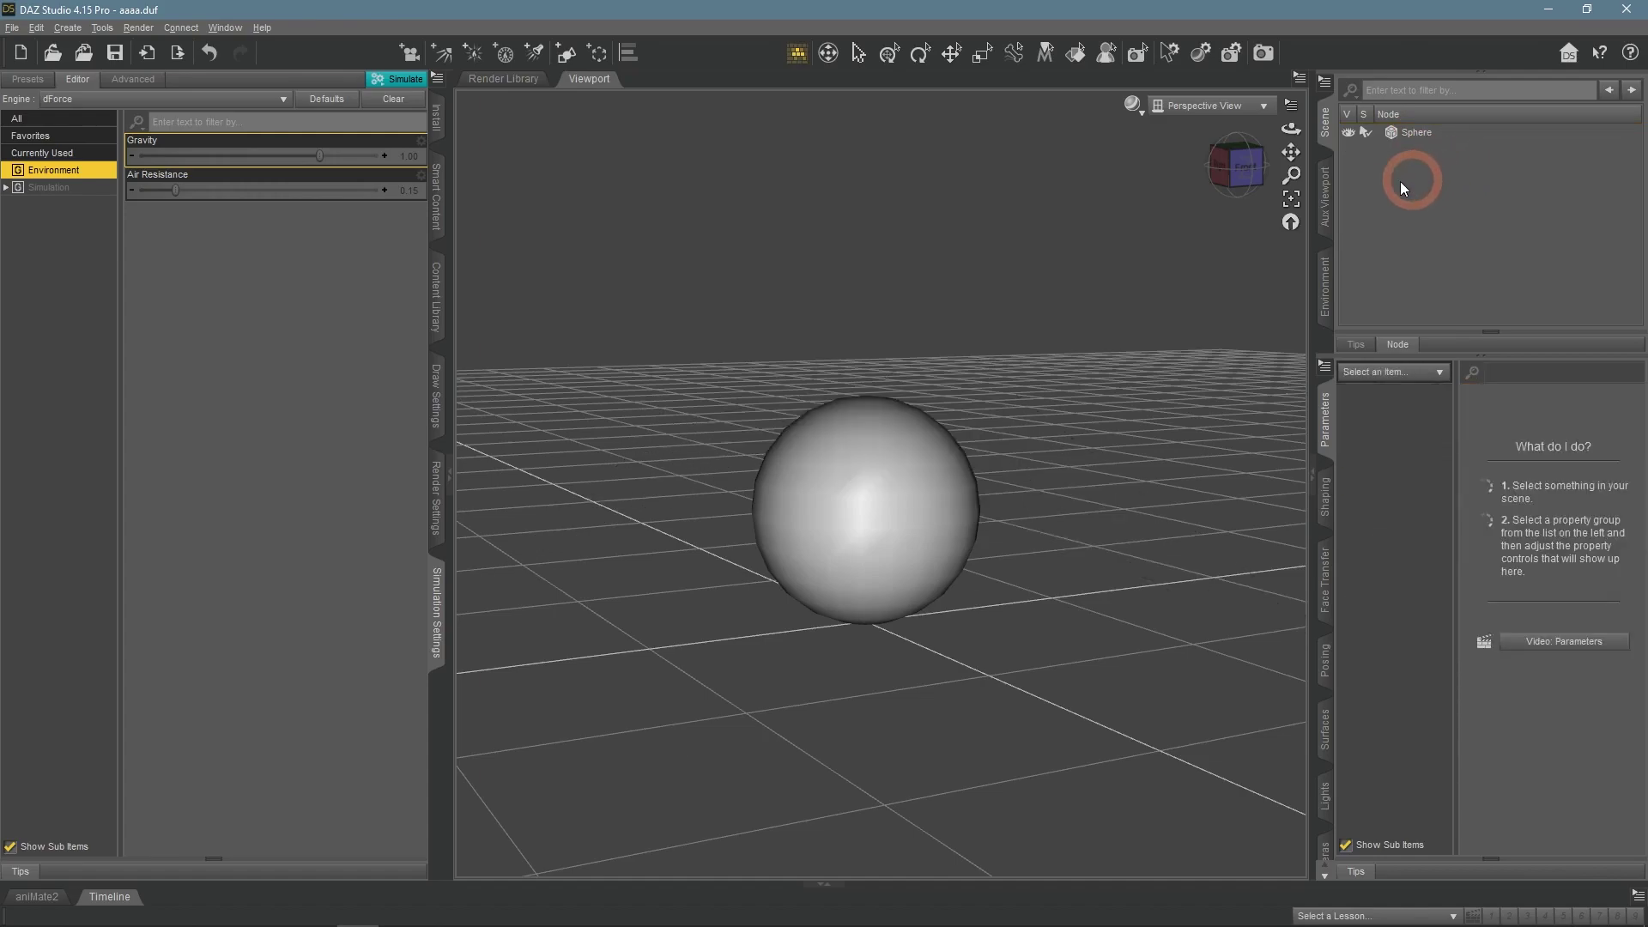
left_click(566, 54)
left_click(826, 382)
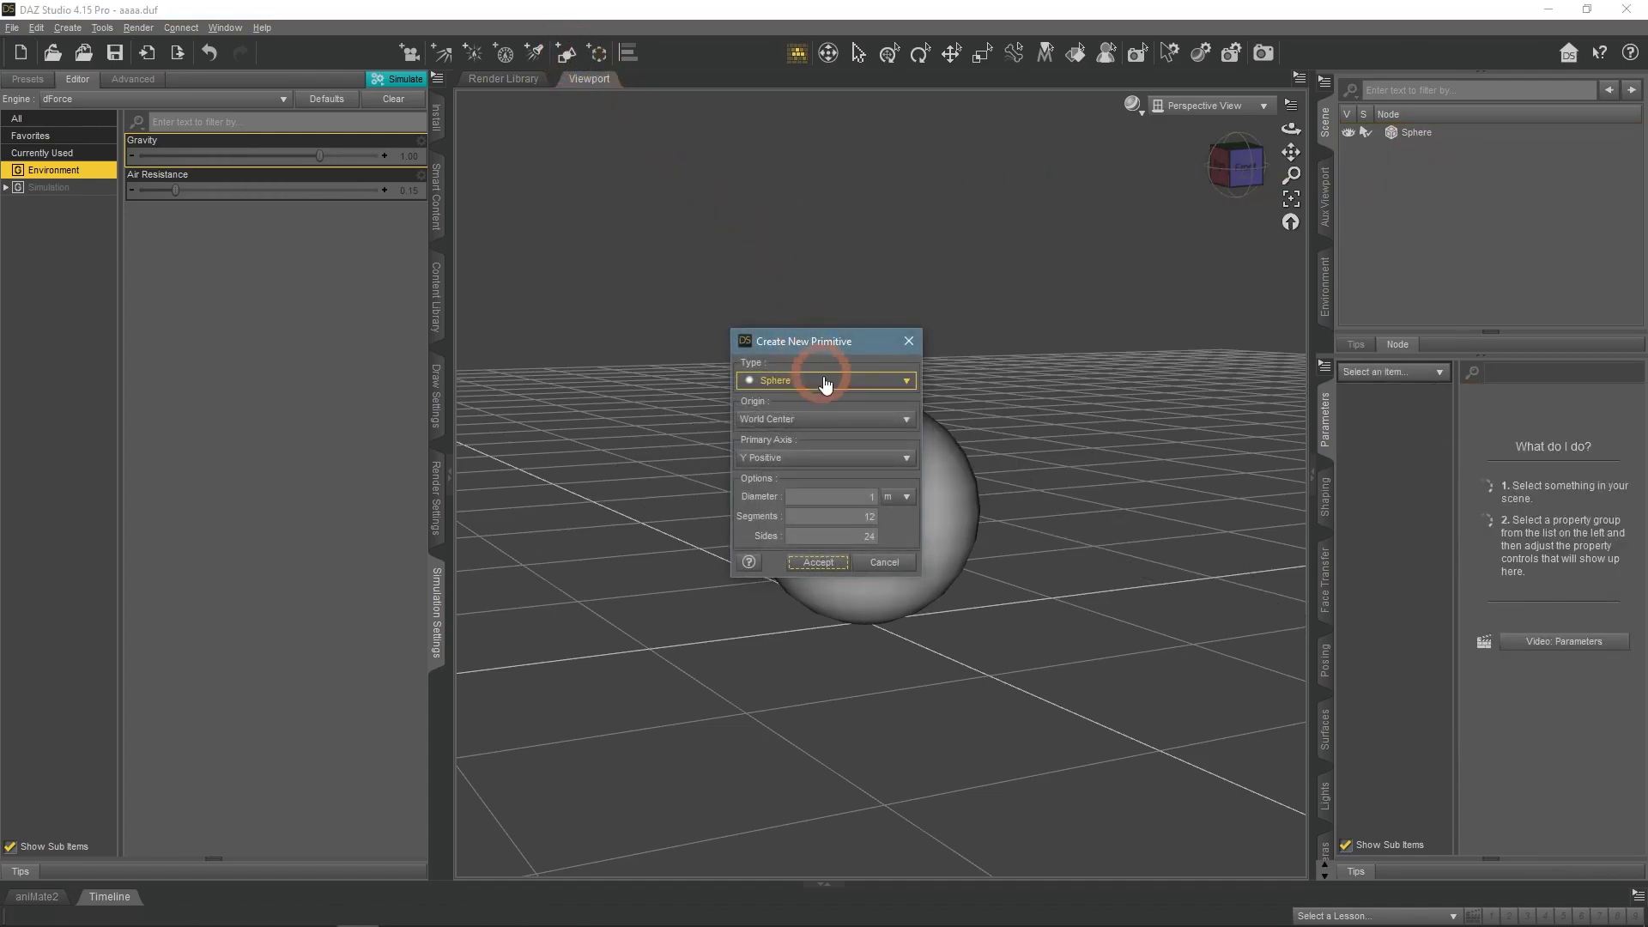
left_click(831, 421)
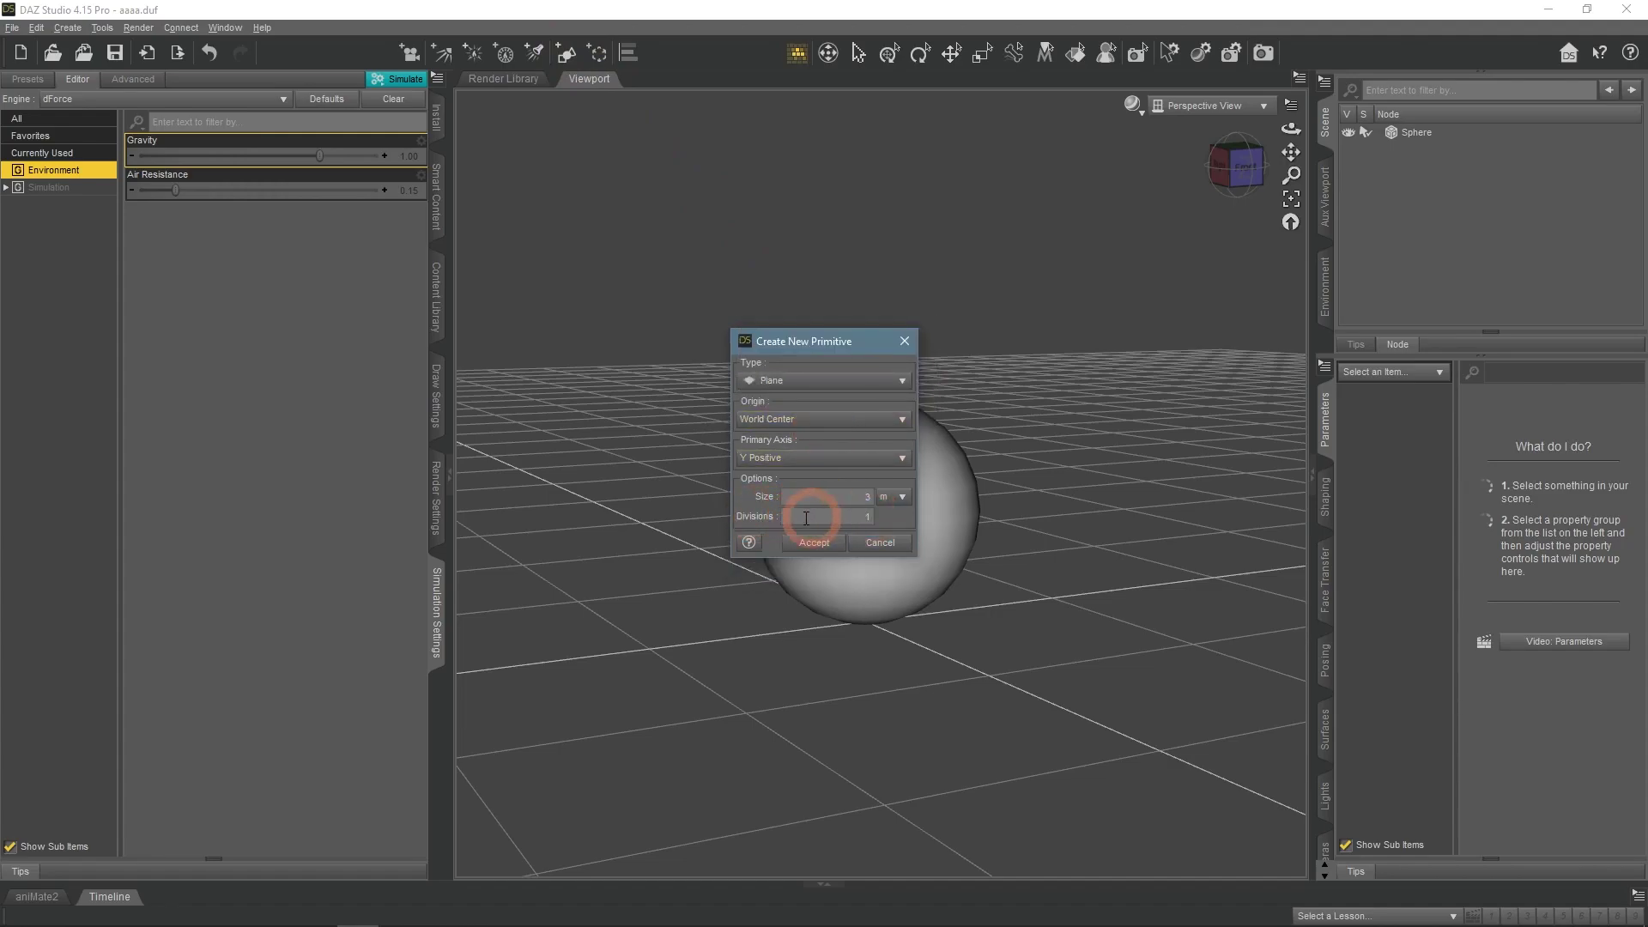
left_click(883, 517)
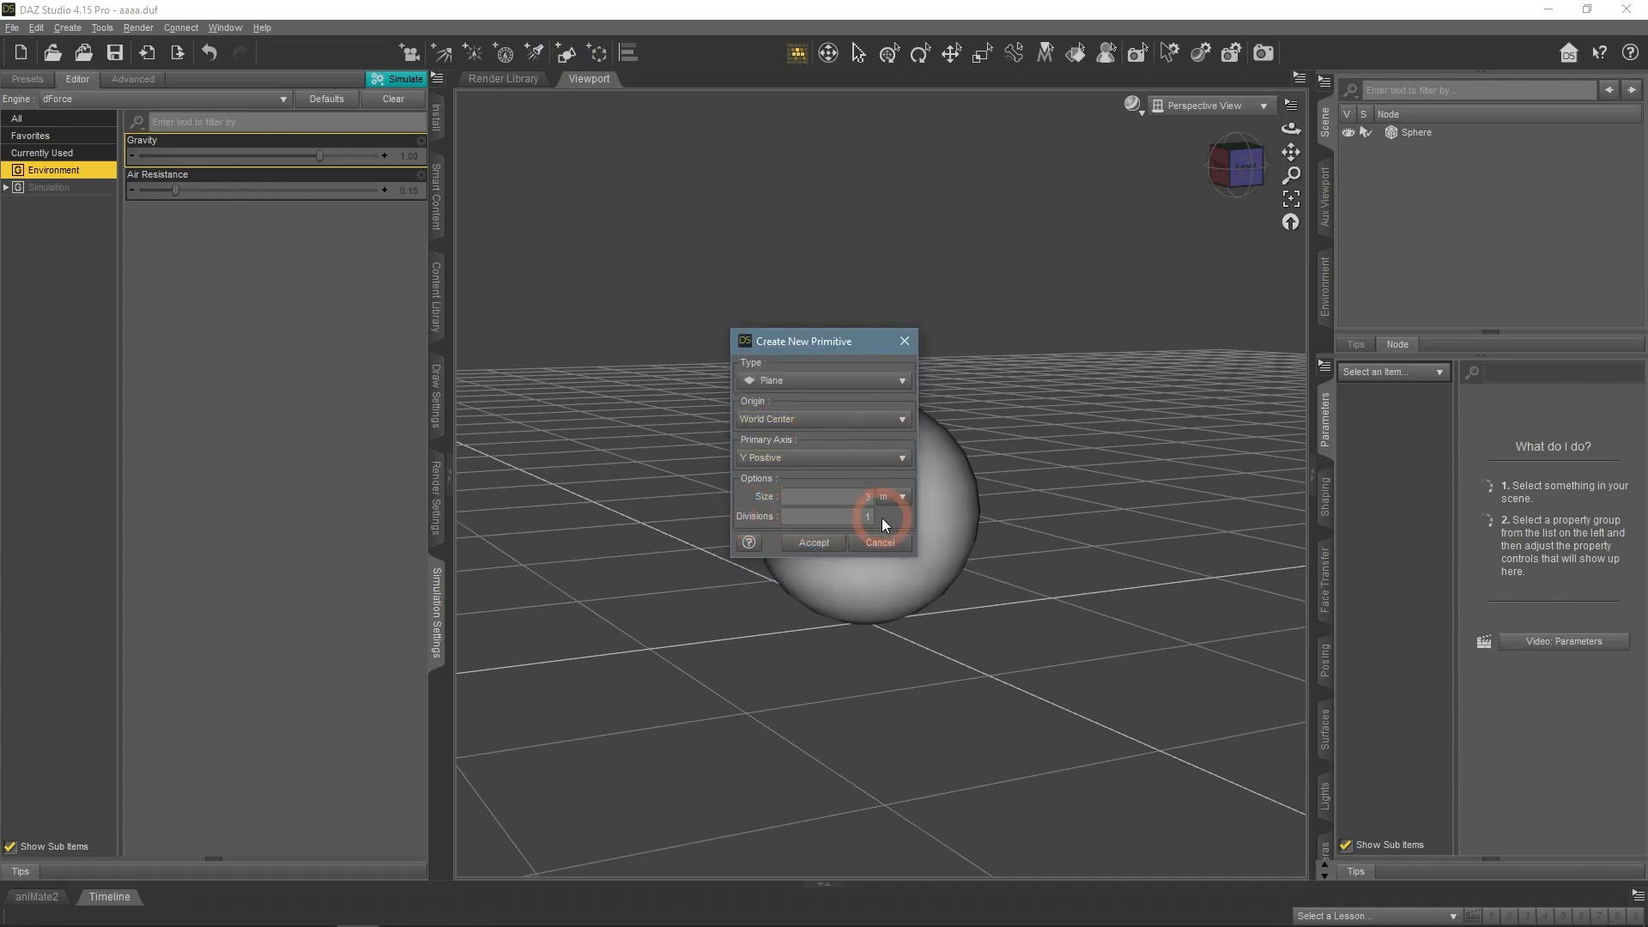
double_click(869, 517)
left_click(811, 542)
Raise the new Plane to Y Translate 127.43 above the Sphere.
left_click(1441, 149)
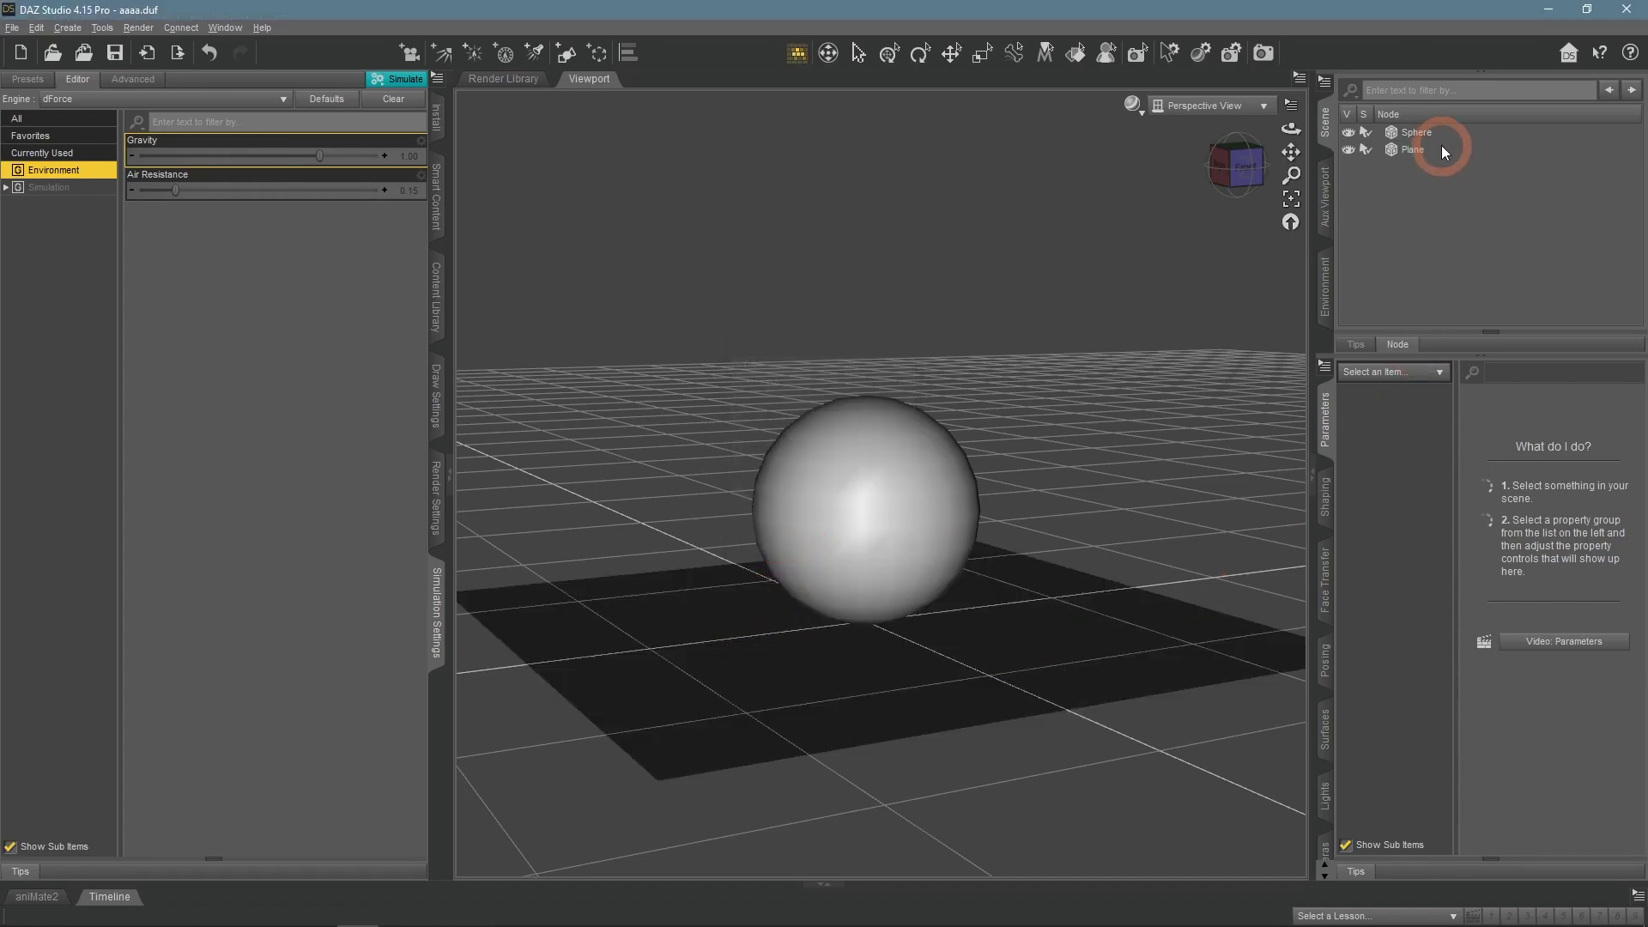
left_click(1425, 150)
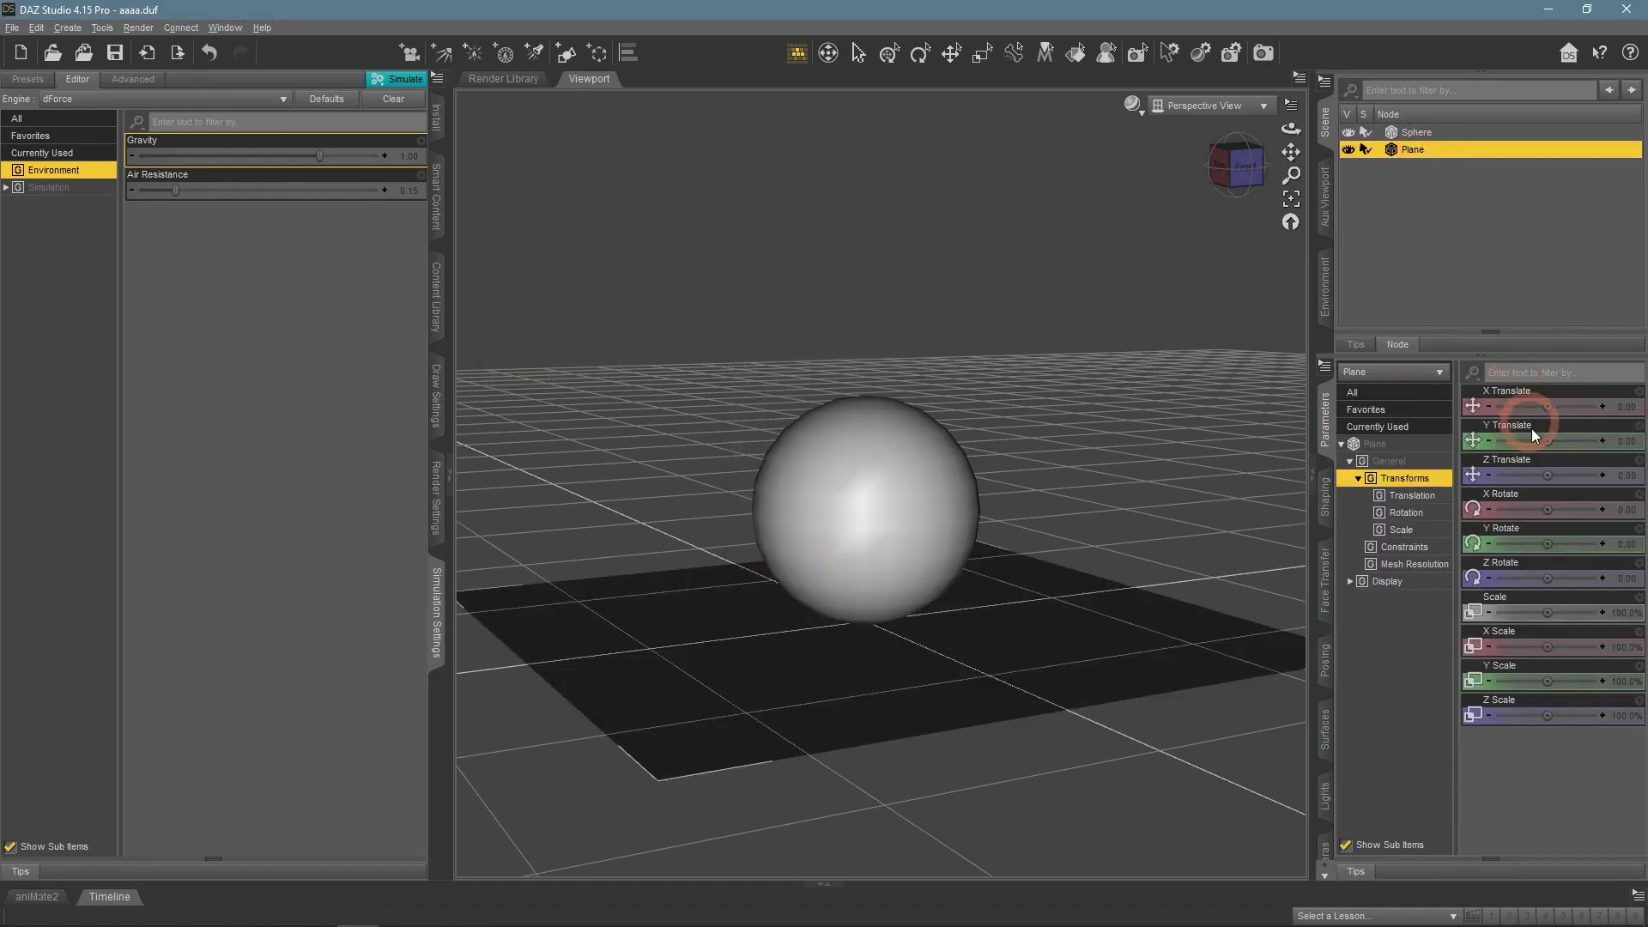
left_click_drag(1547, 441, 1570, 441)
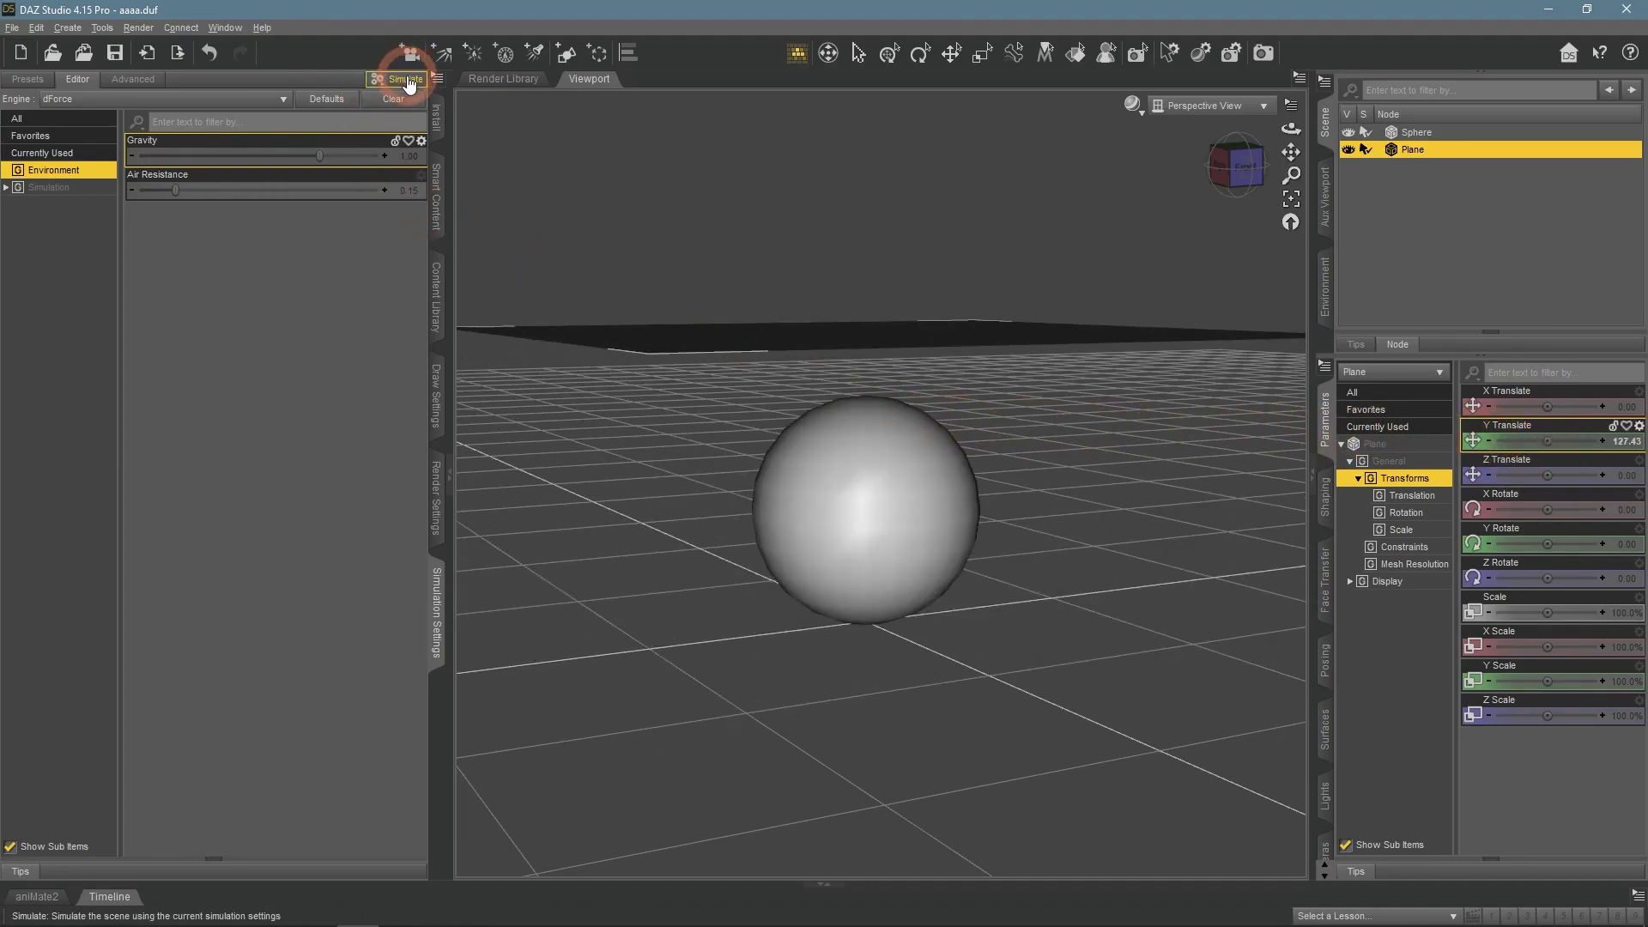
Attempt a simulation on the new Plane and dismiss the Simulation Error.
left_click(406, 80)
left_click(782, 418)
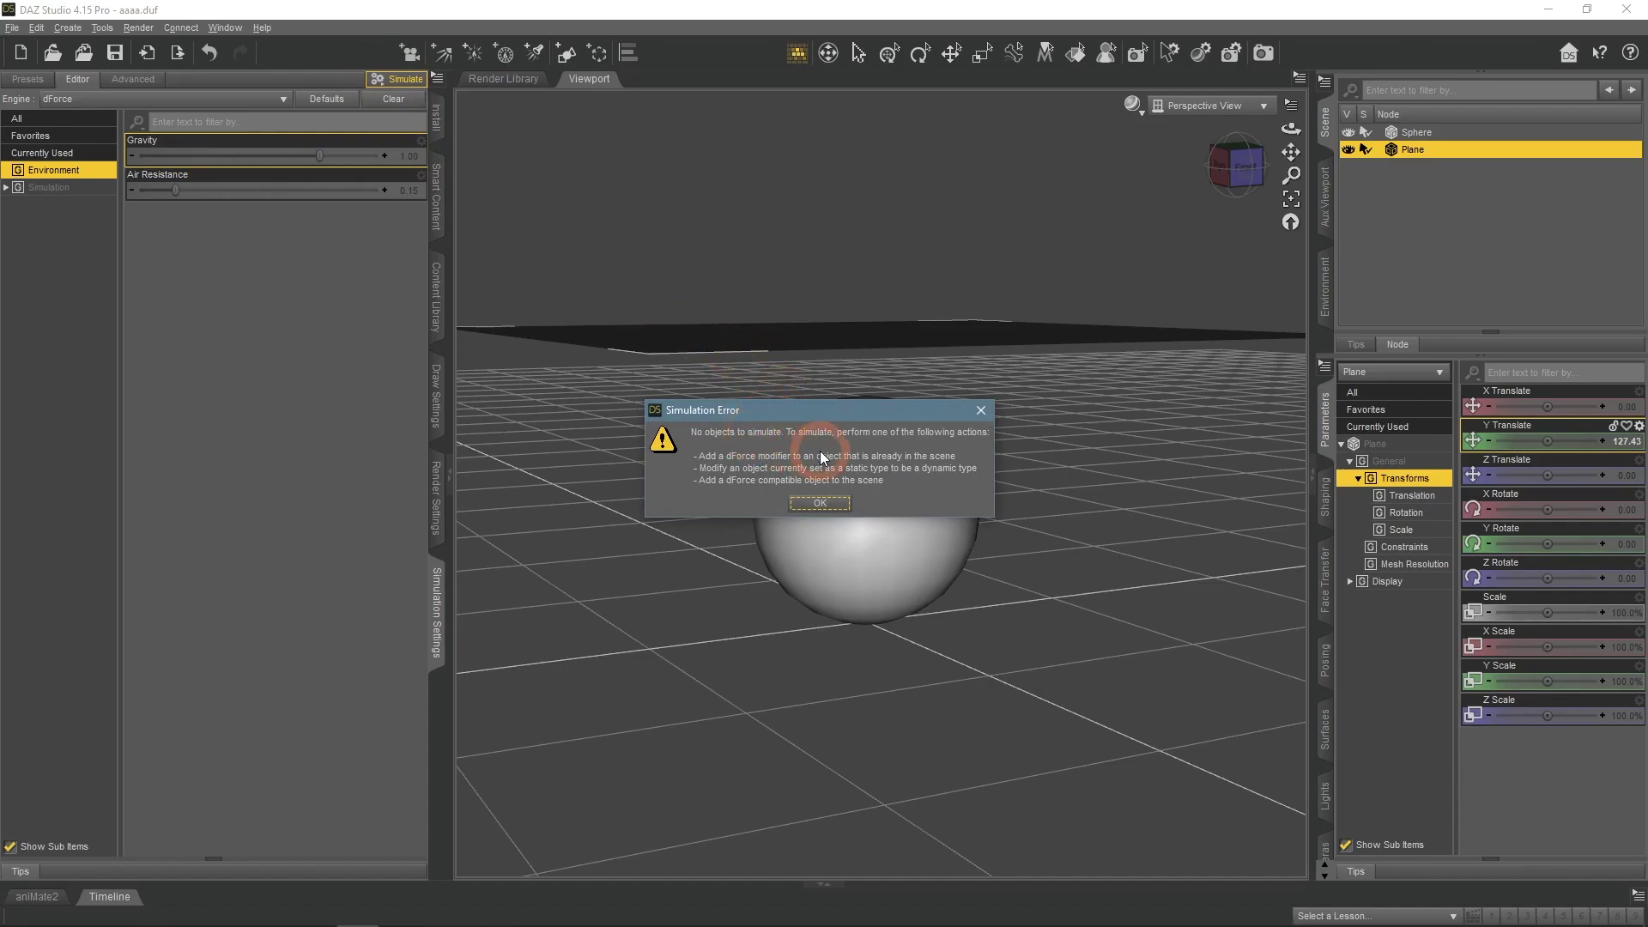
left_click(820, 505)
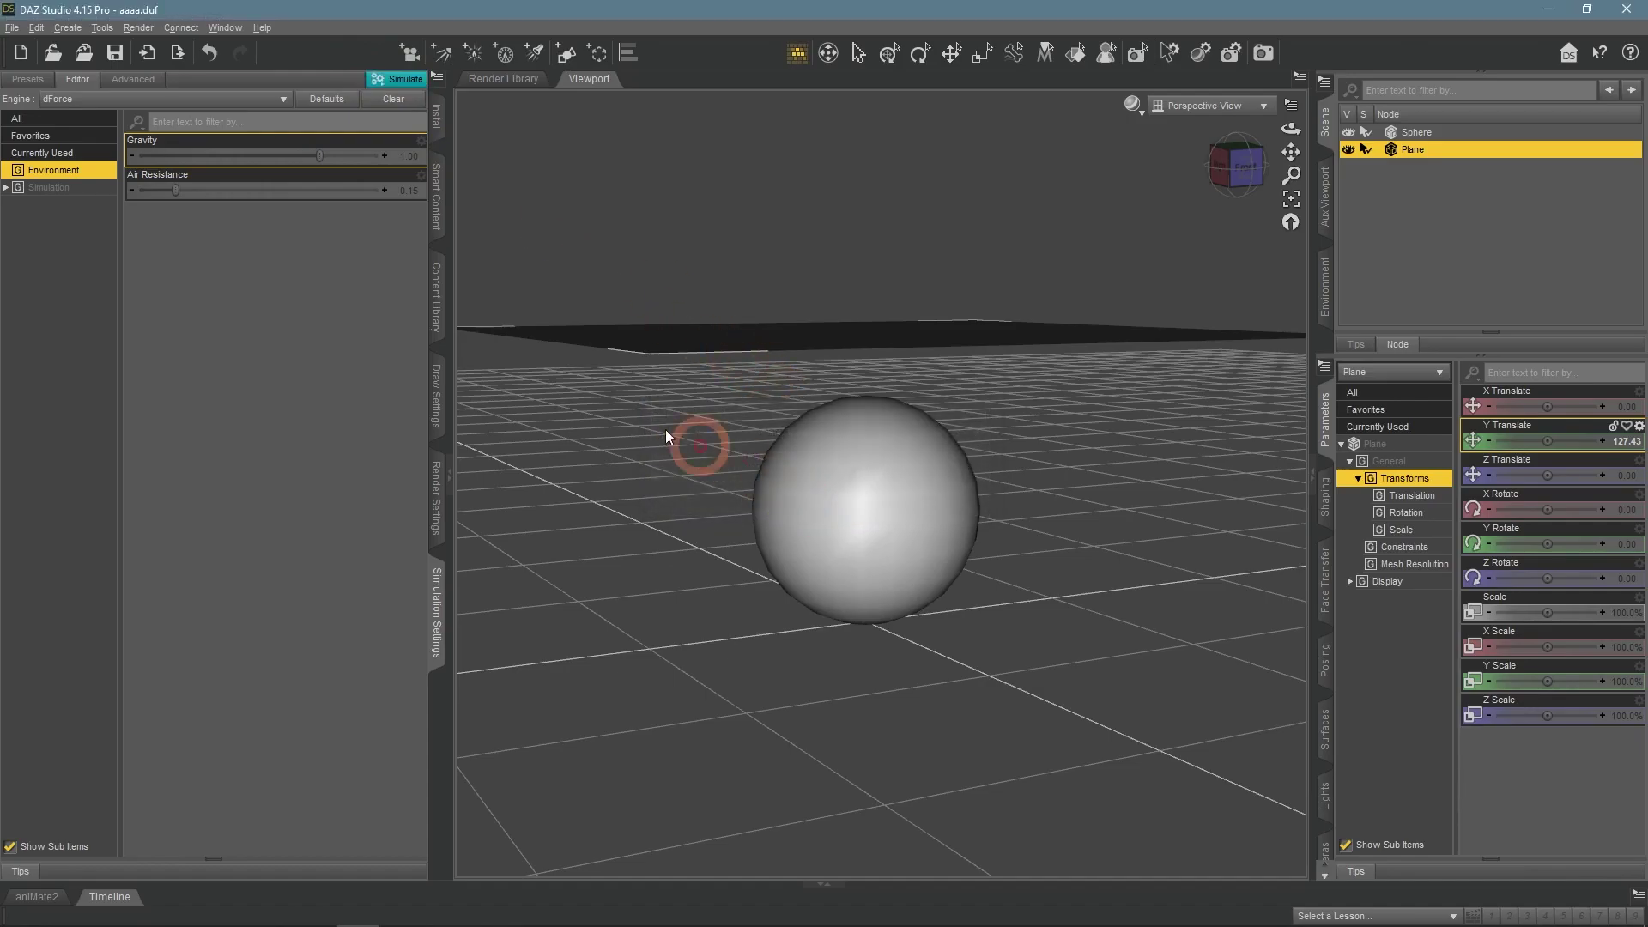
Add a dForce Dynamic Surface modifier to the Plane and simulate it draping over the Sphere.
left_click(36, 27)
left_click(95, 161)
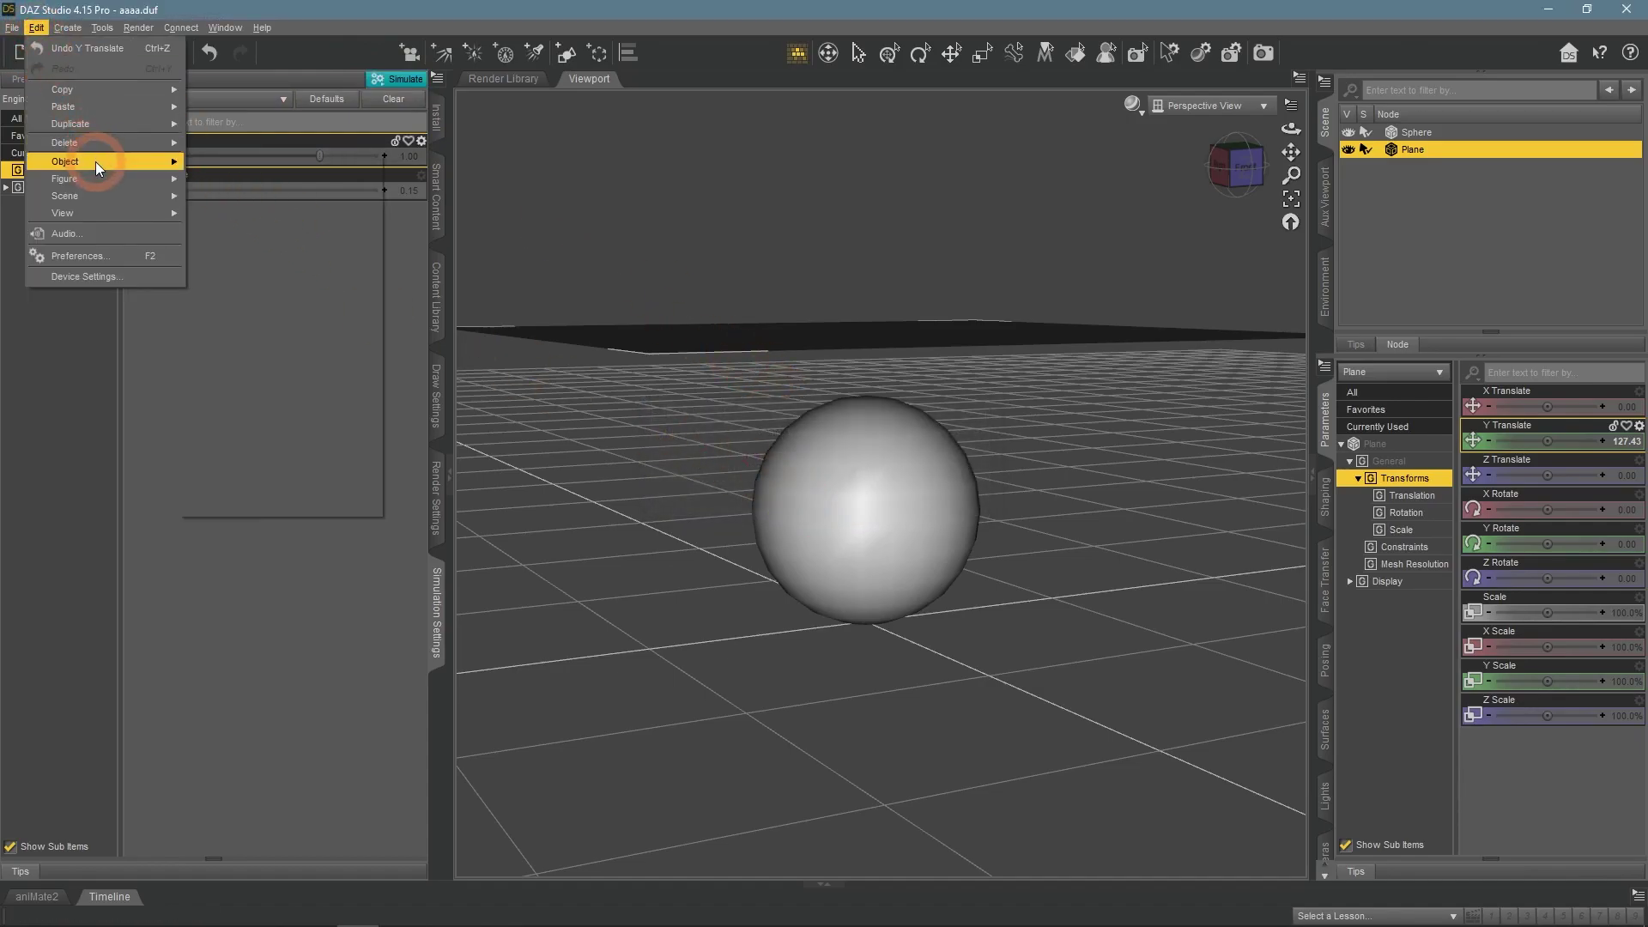
left_click(273, 327)
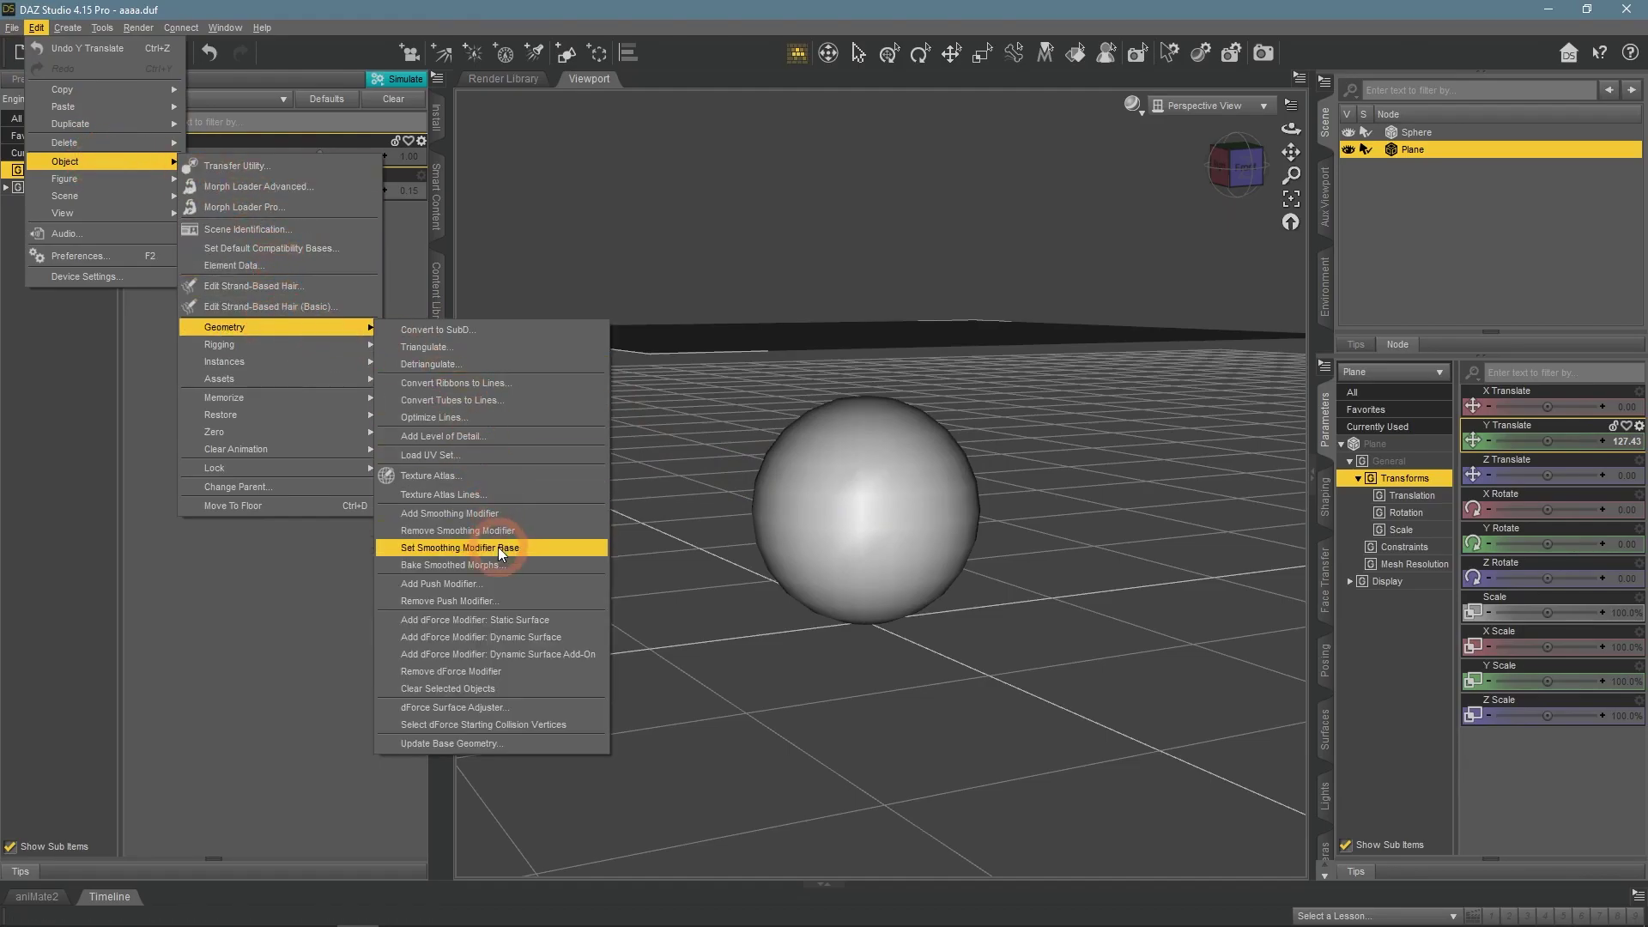
left_click(549, 641)
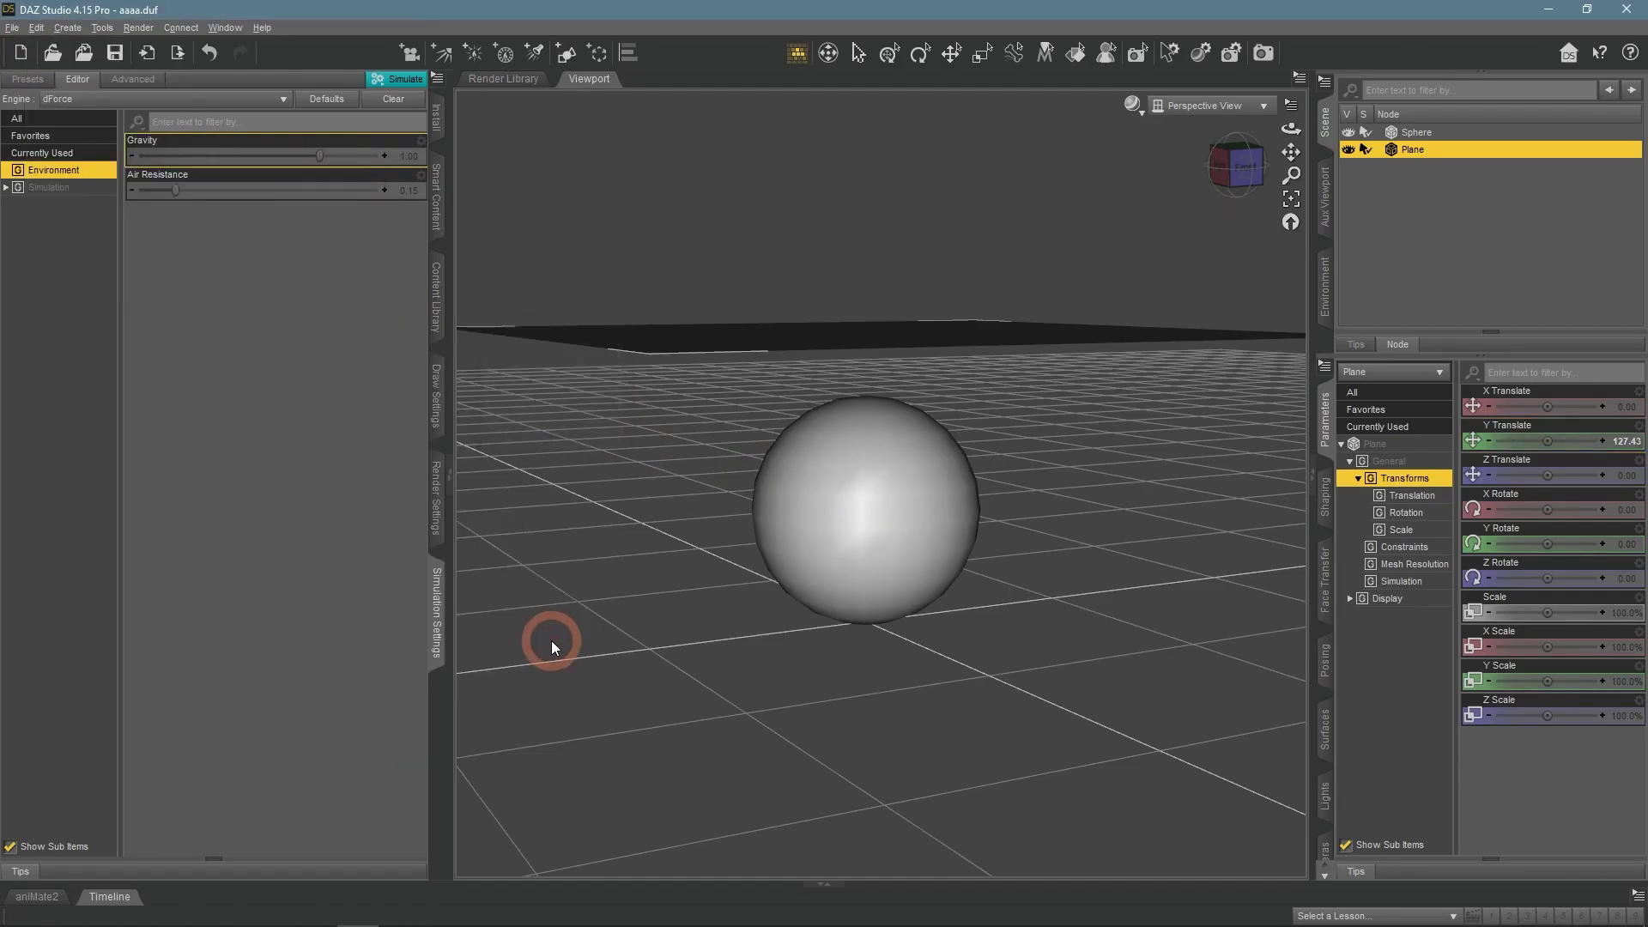
left_click(391, 78)
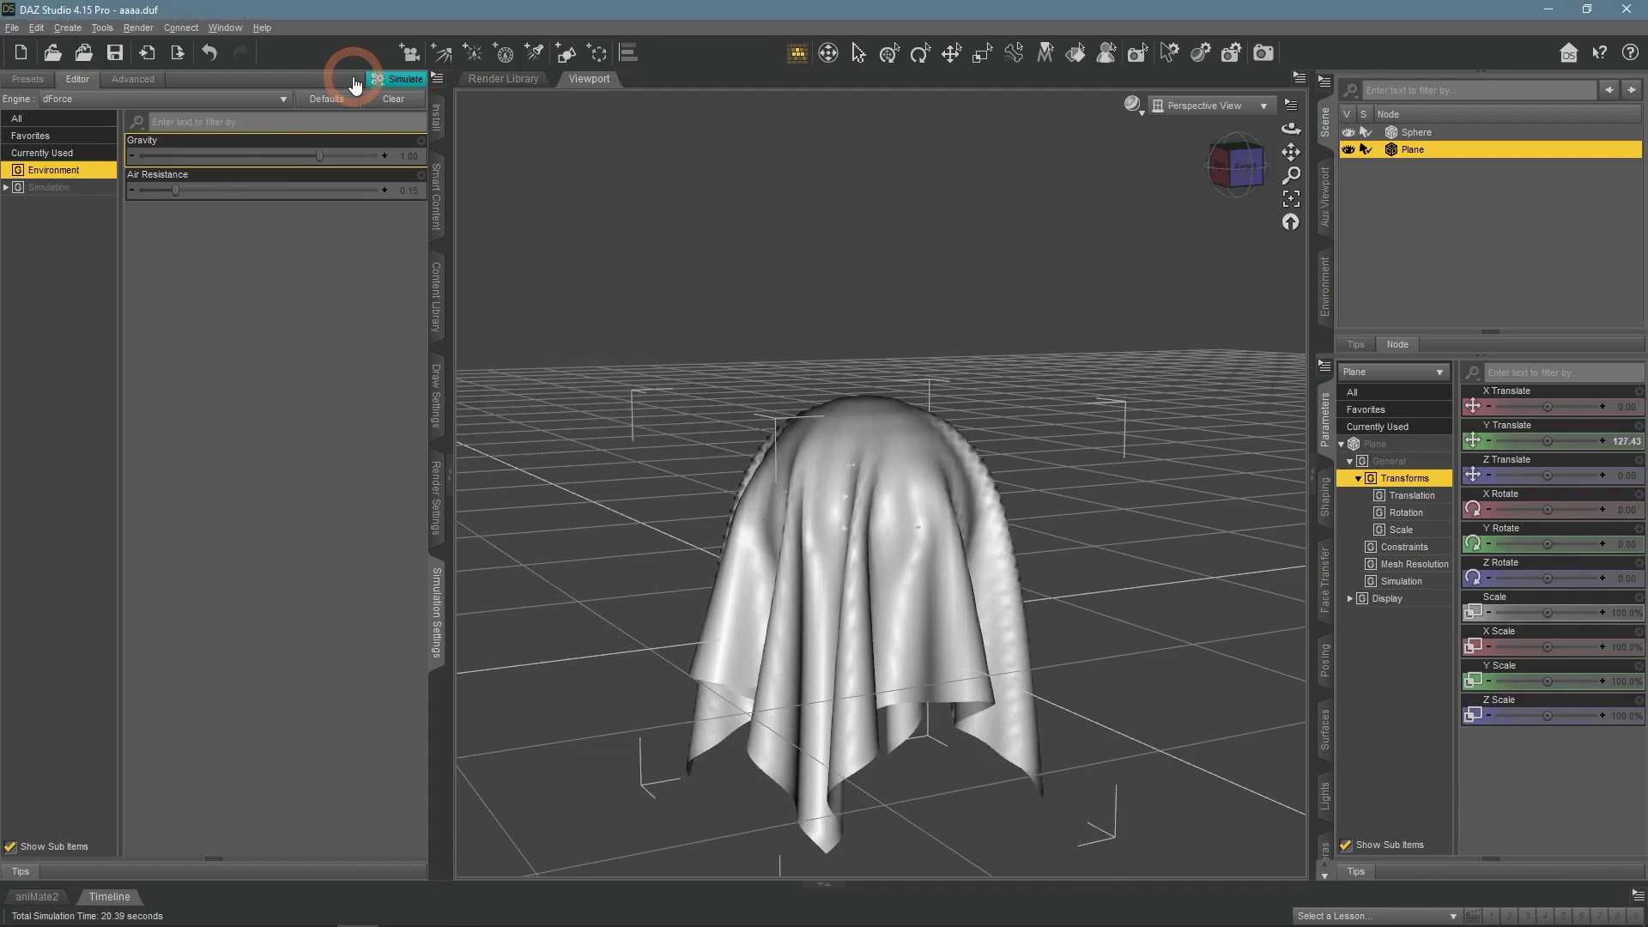
left_click_drag(1159, 257, 1190, 271)
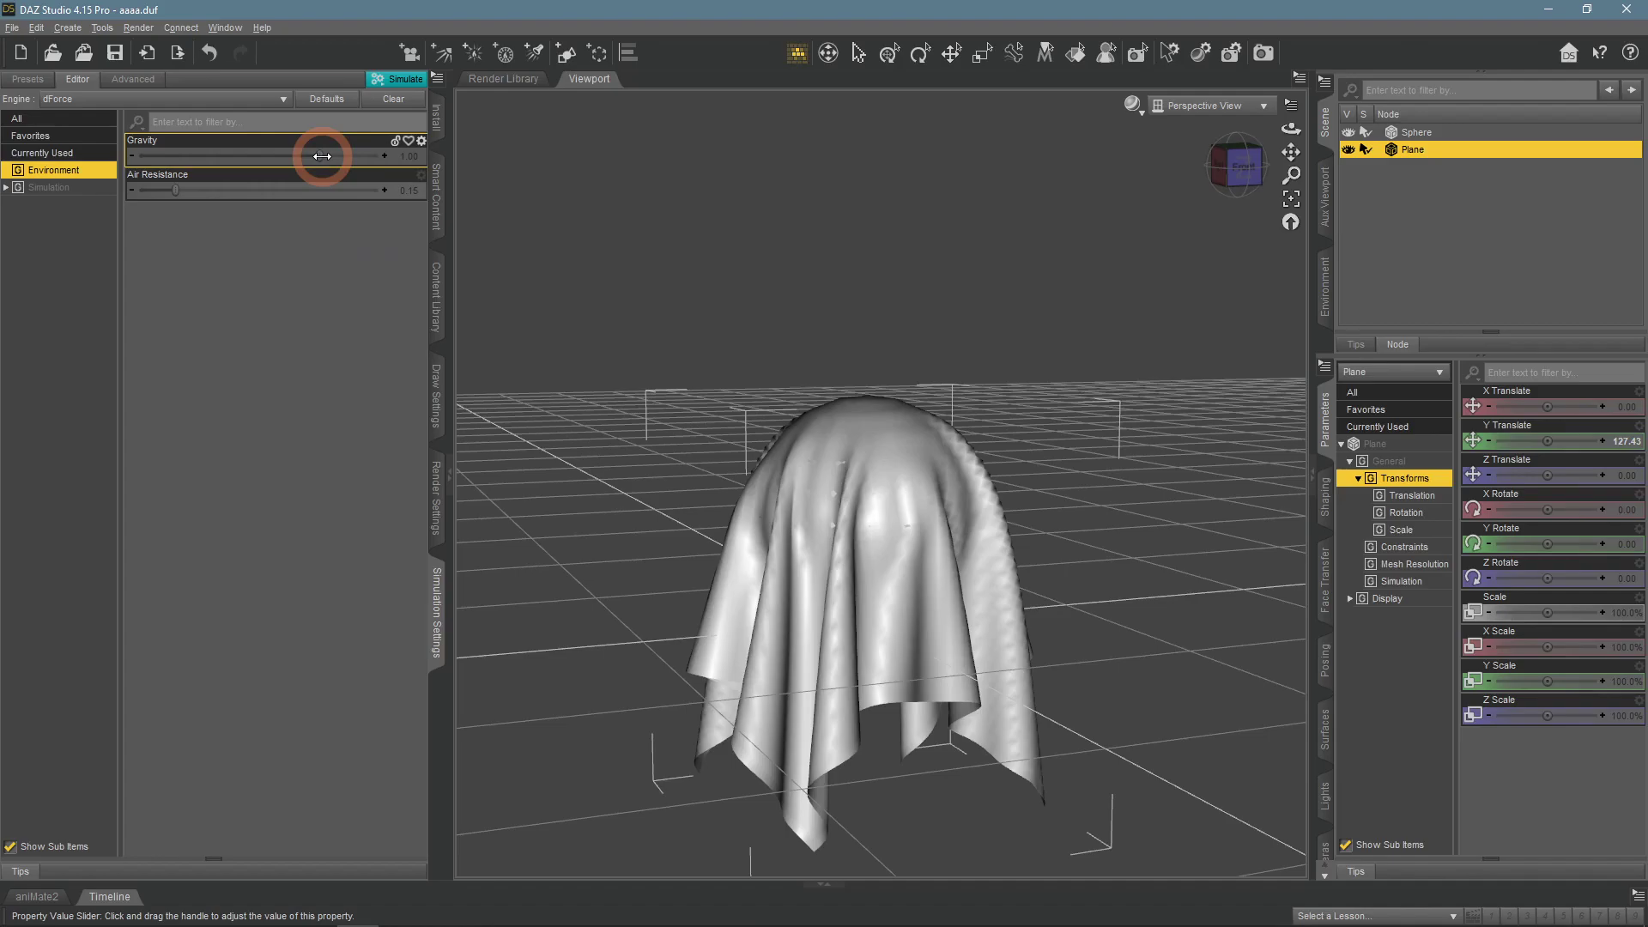
Set gravity to 2.00 and re-run the simulation.
left_click_drag(322, 156, 384, 118)
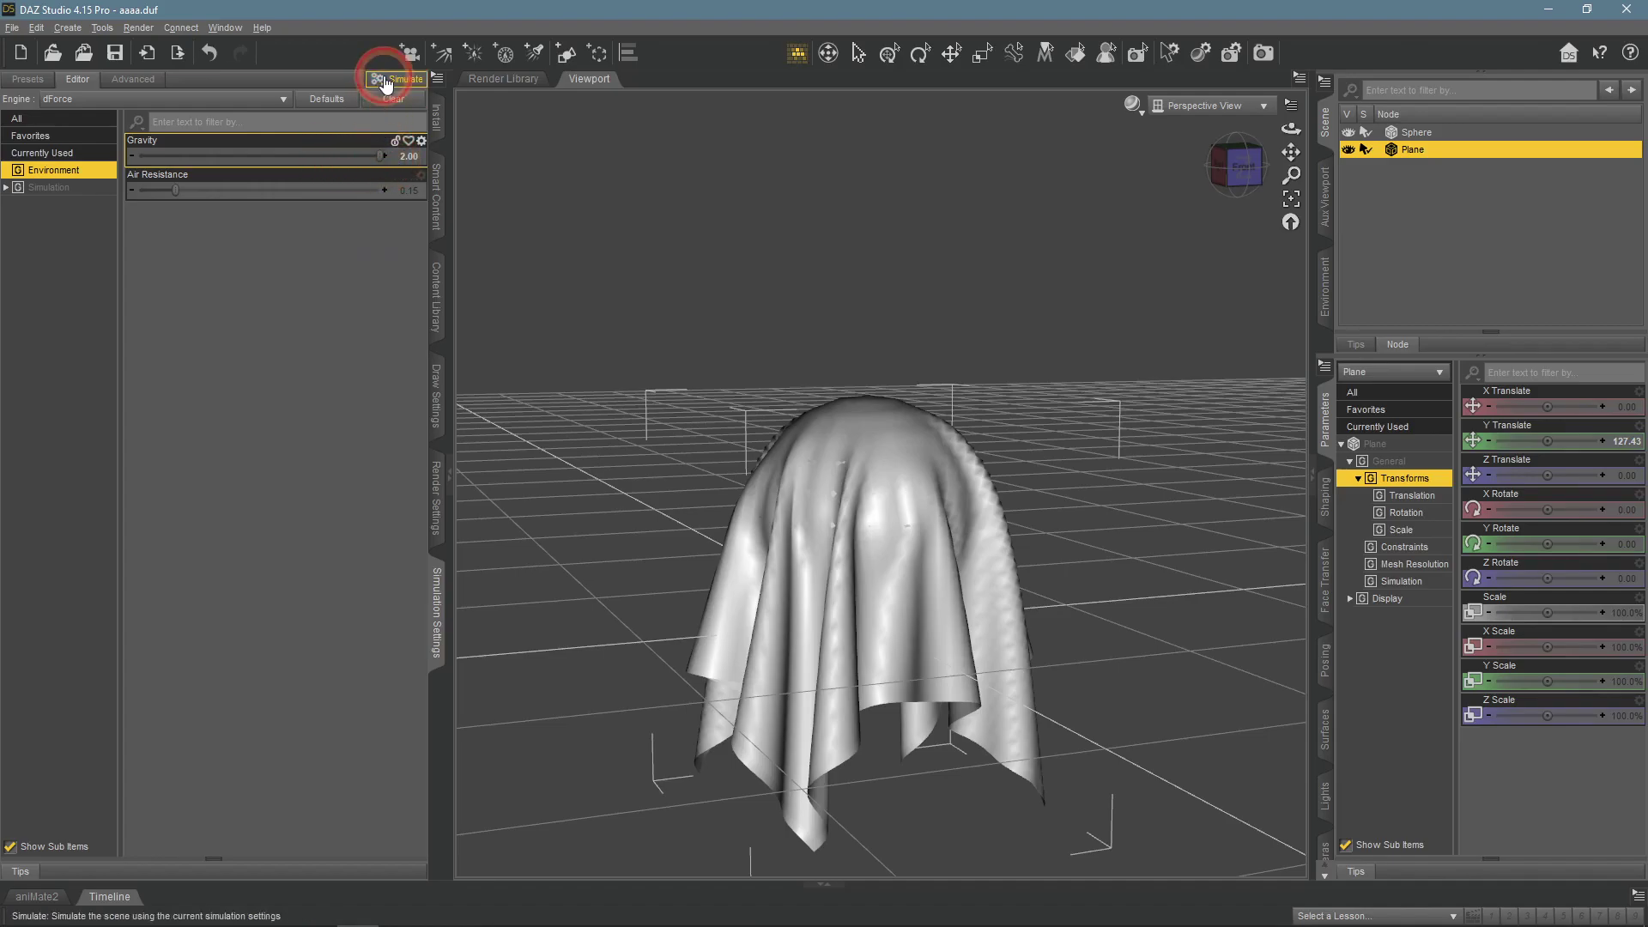
left_click(384, 81)
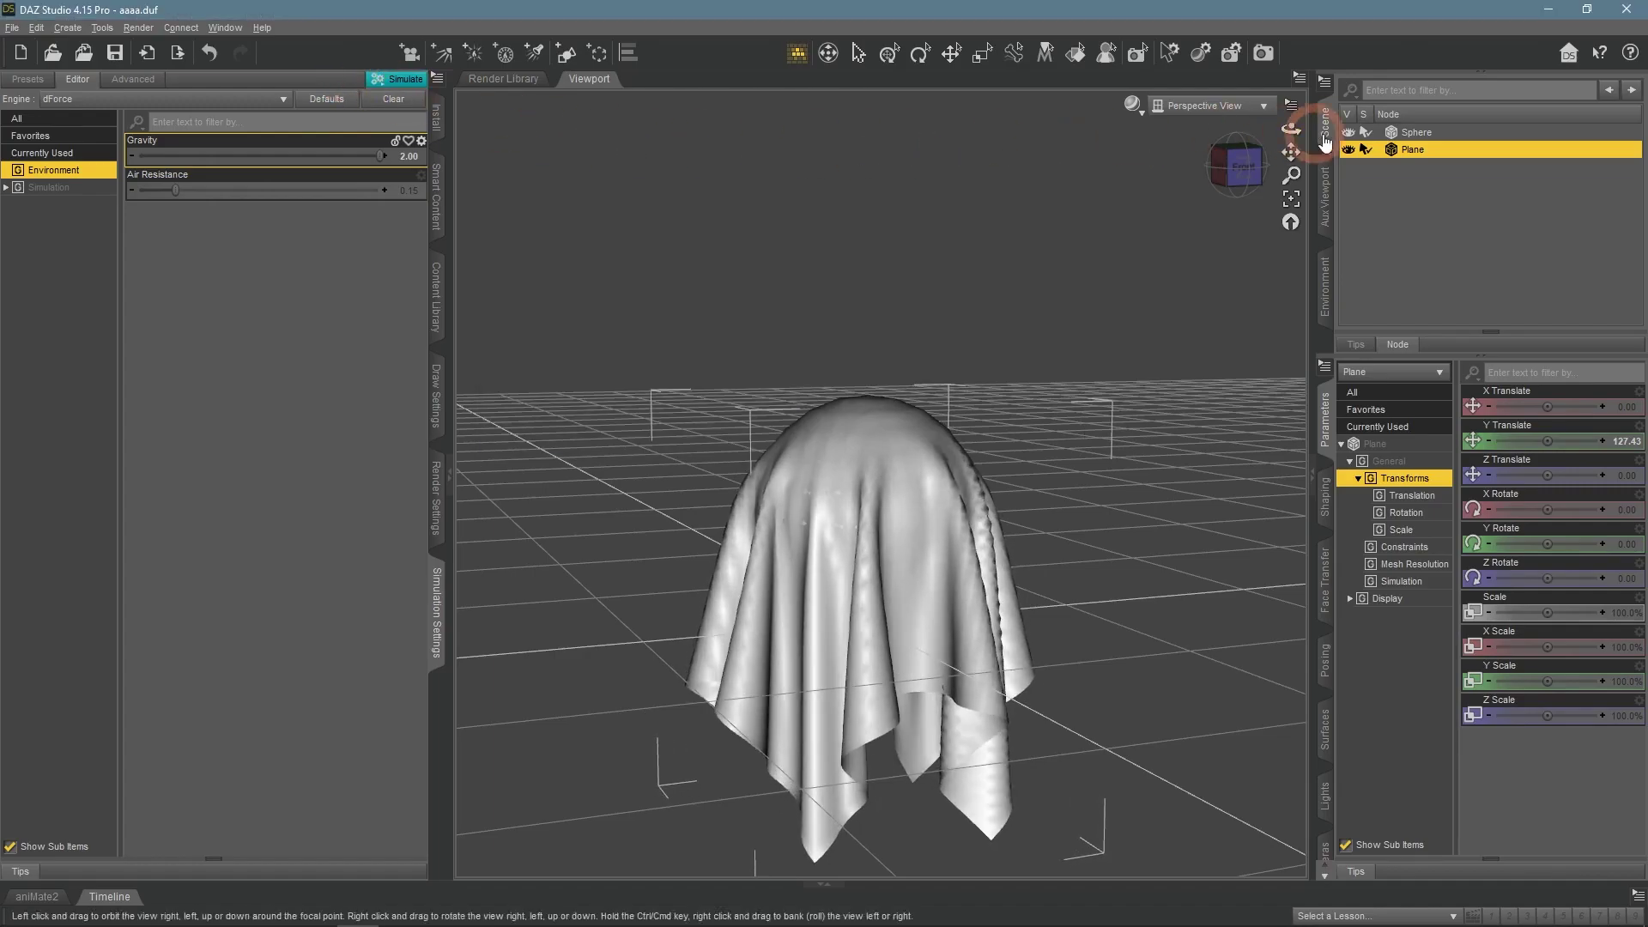
left_click_drag(1291, 128, 611, 182)
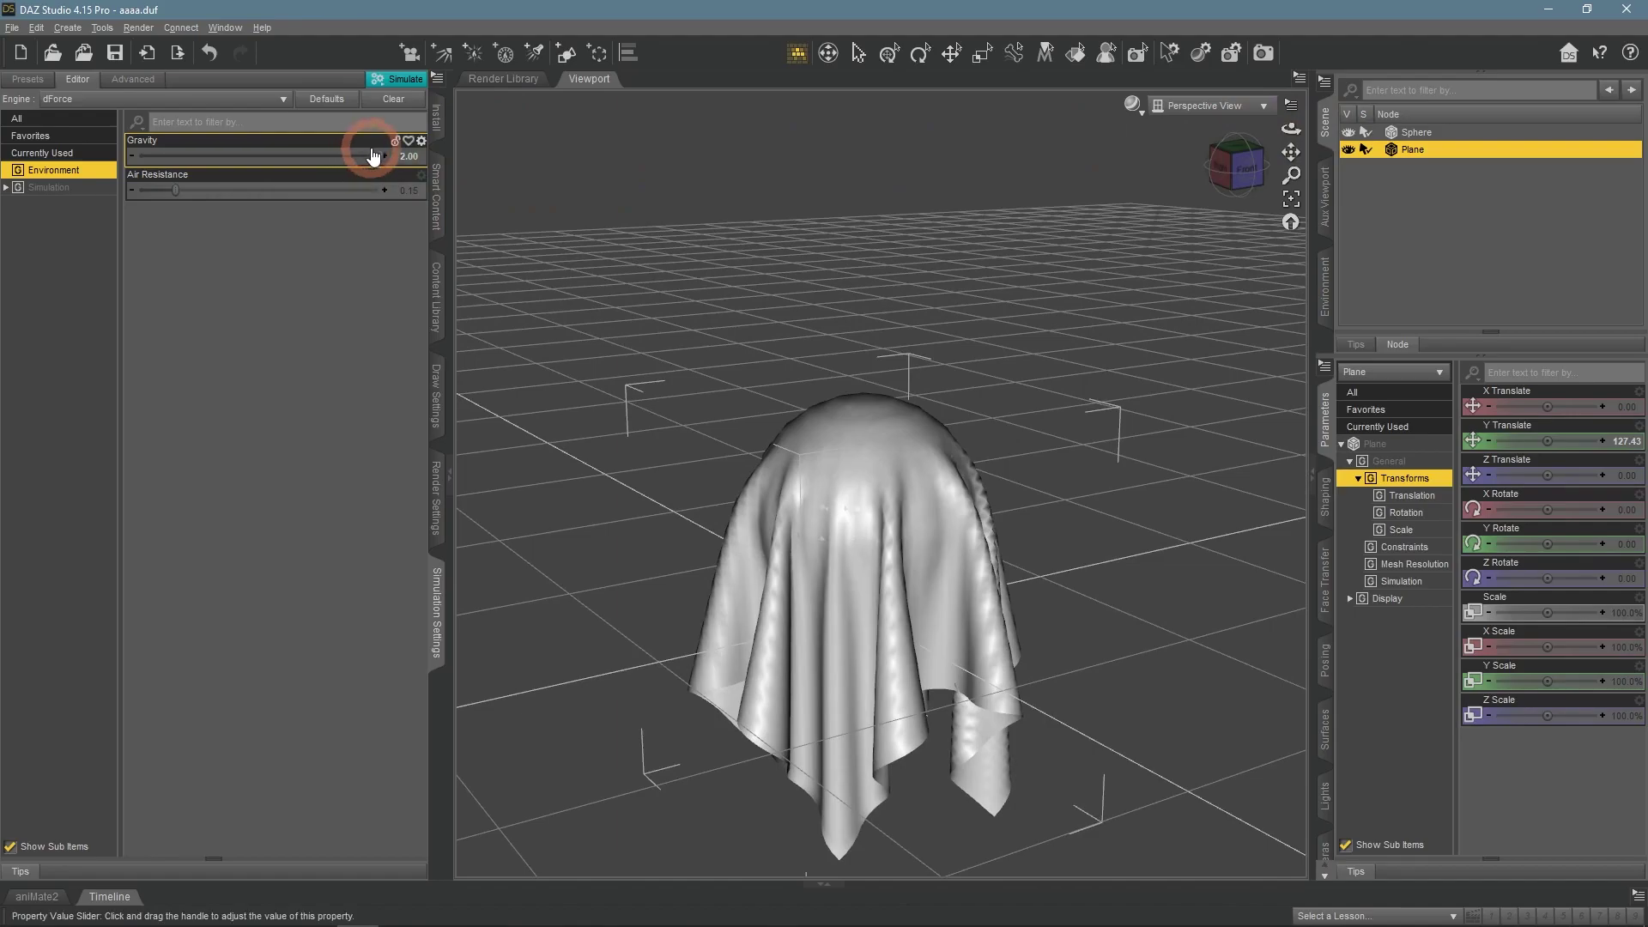
Lower gravity to 0.100 and re-simulate for a gently wrinkled drape.
left_click_drag(372, 155, 269, 180)
left_click(402, 82)
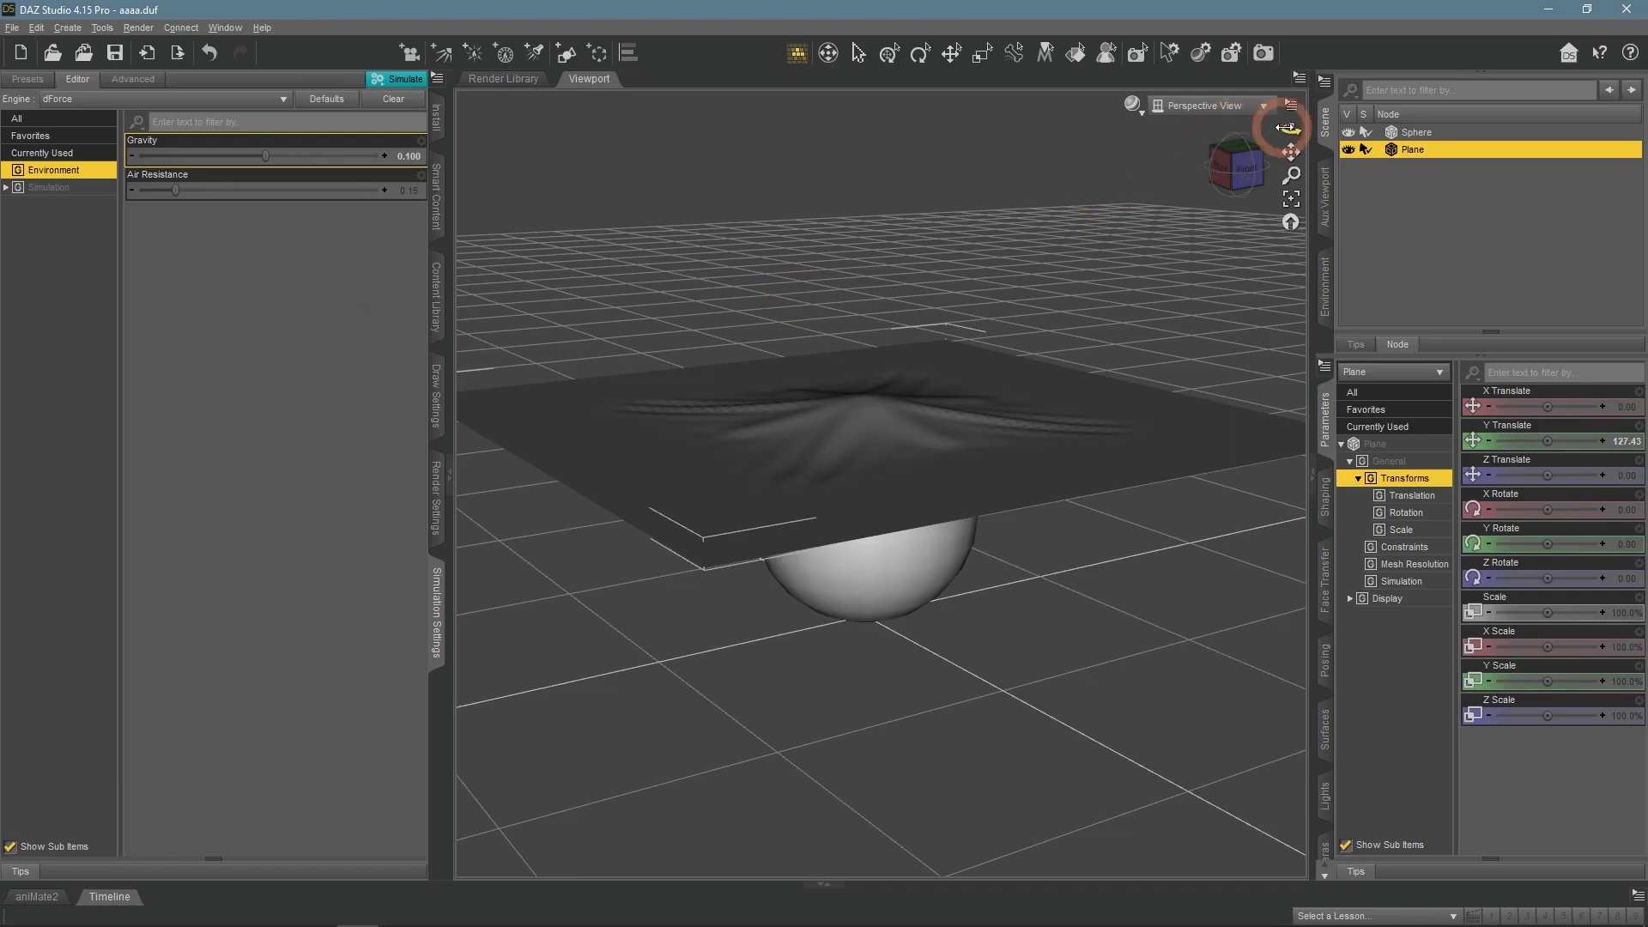
left_click_drag(1287, 127, 1289, 126)
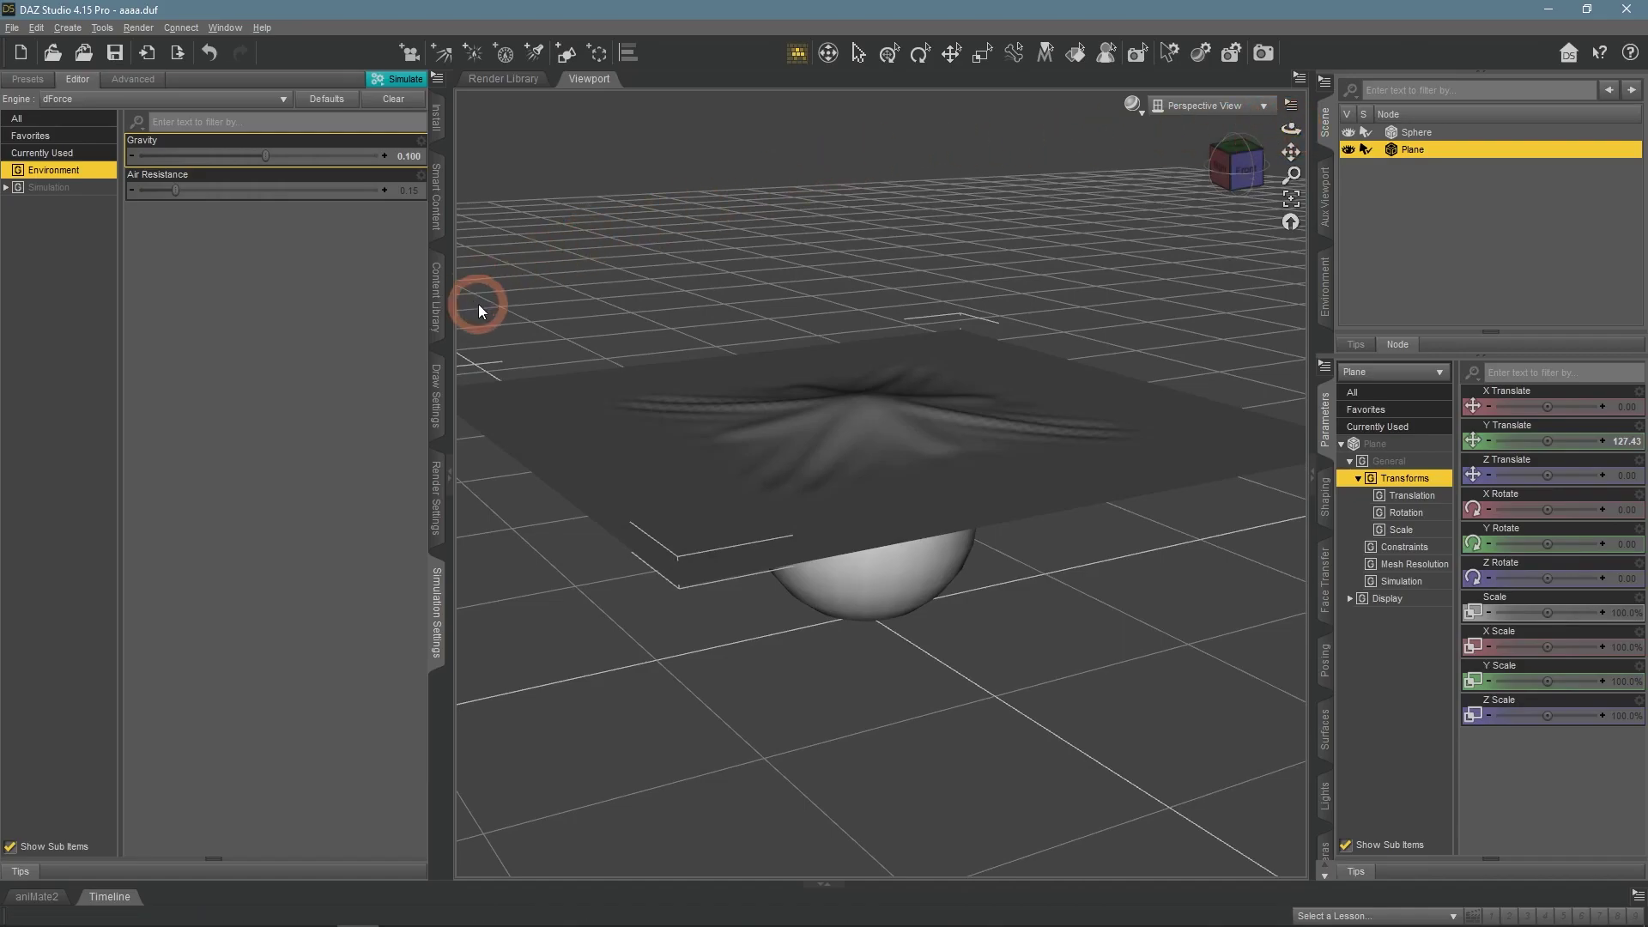
Simulate the cloth with an Initialization Time of 1.00, viewed from a level front angle.
left_click(48, 190)
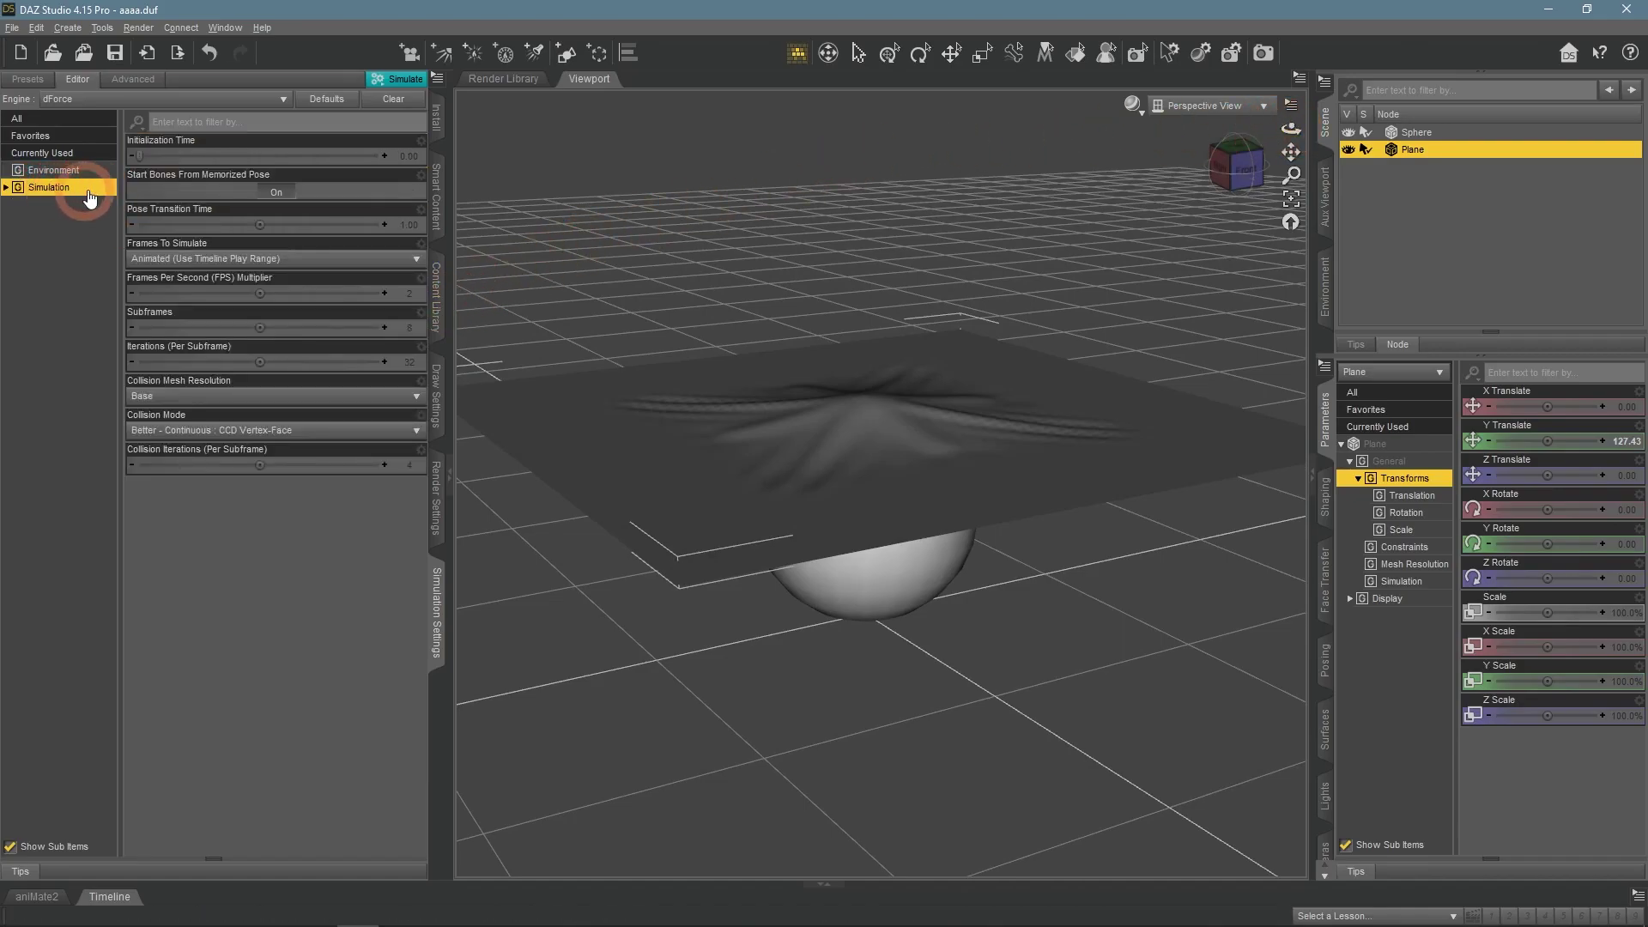
left_click(414, 158)
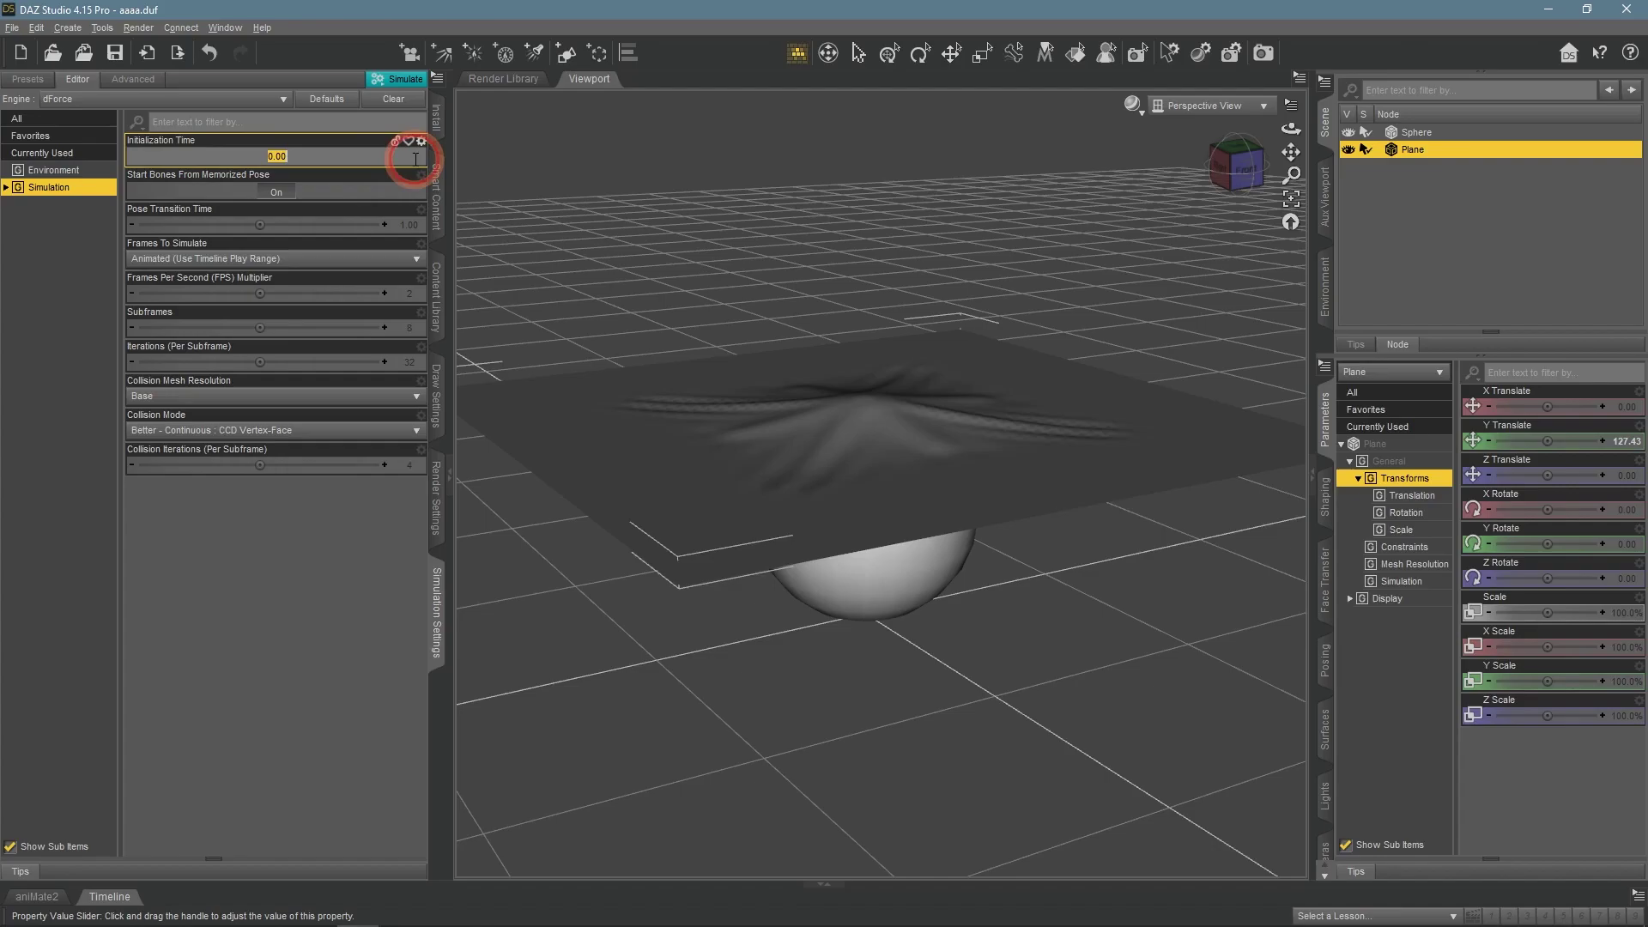
type("1")
key("Return")
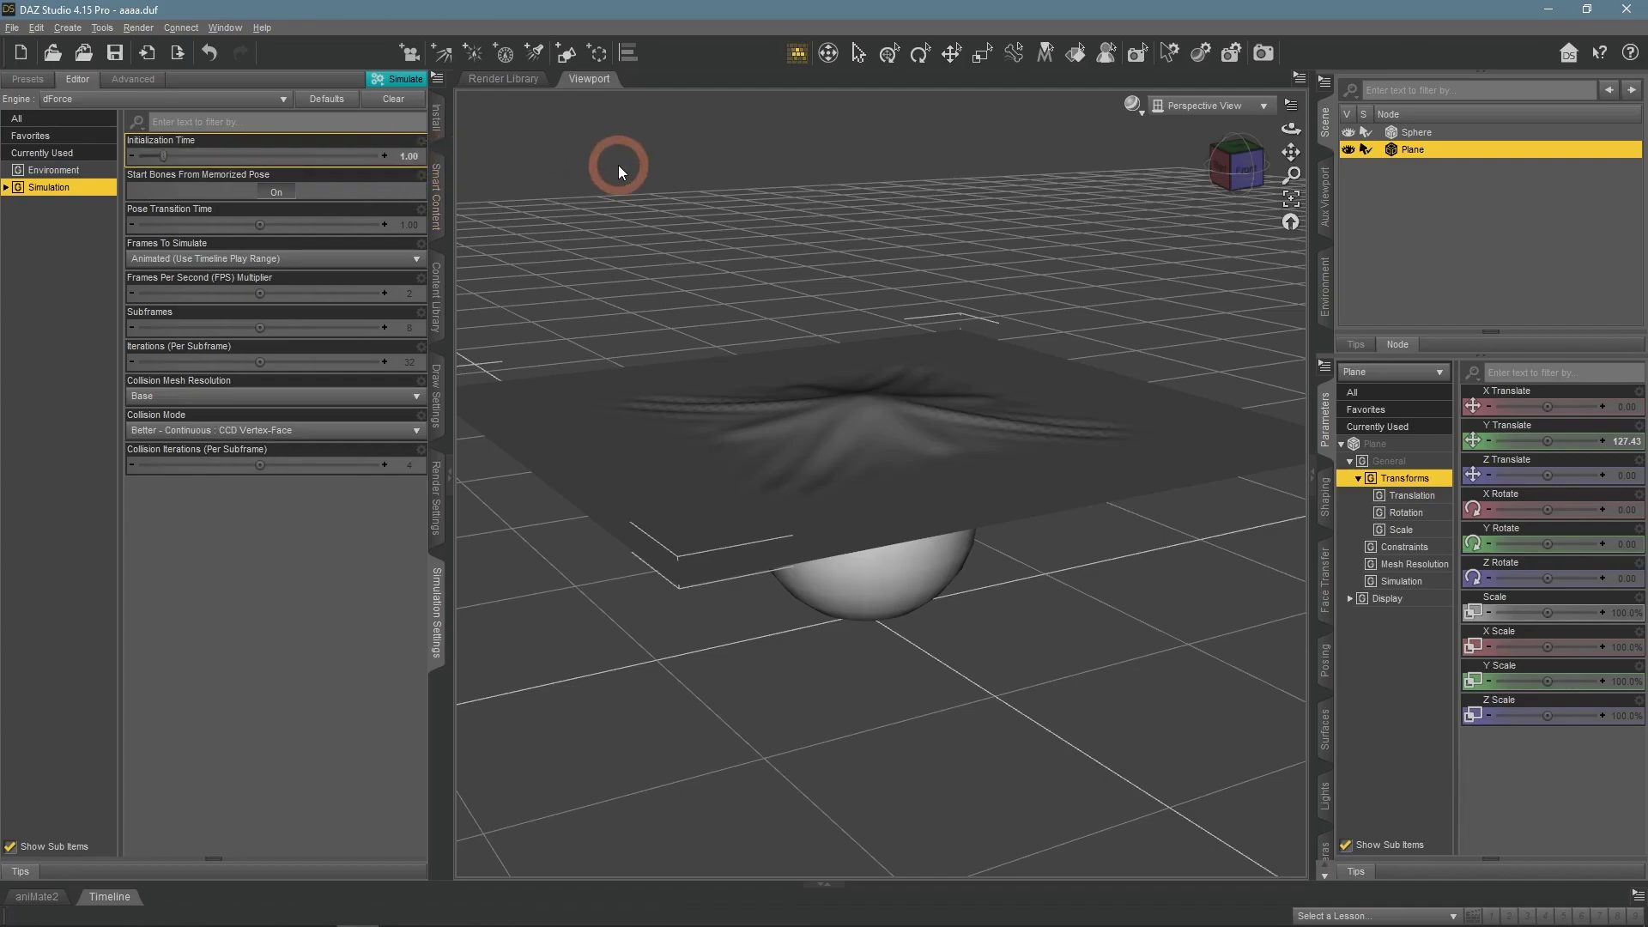
left_click(398, 79)
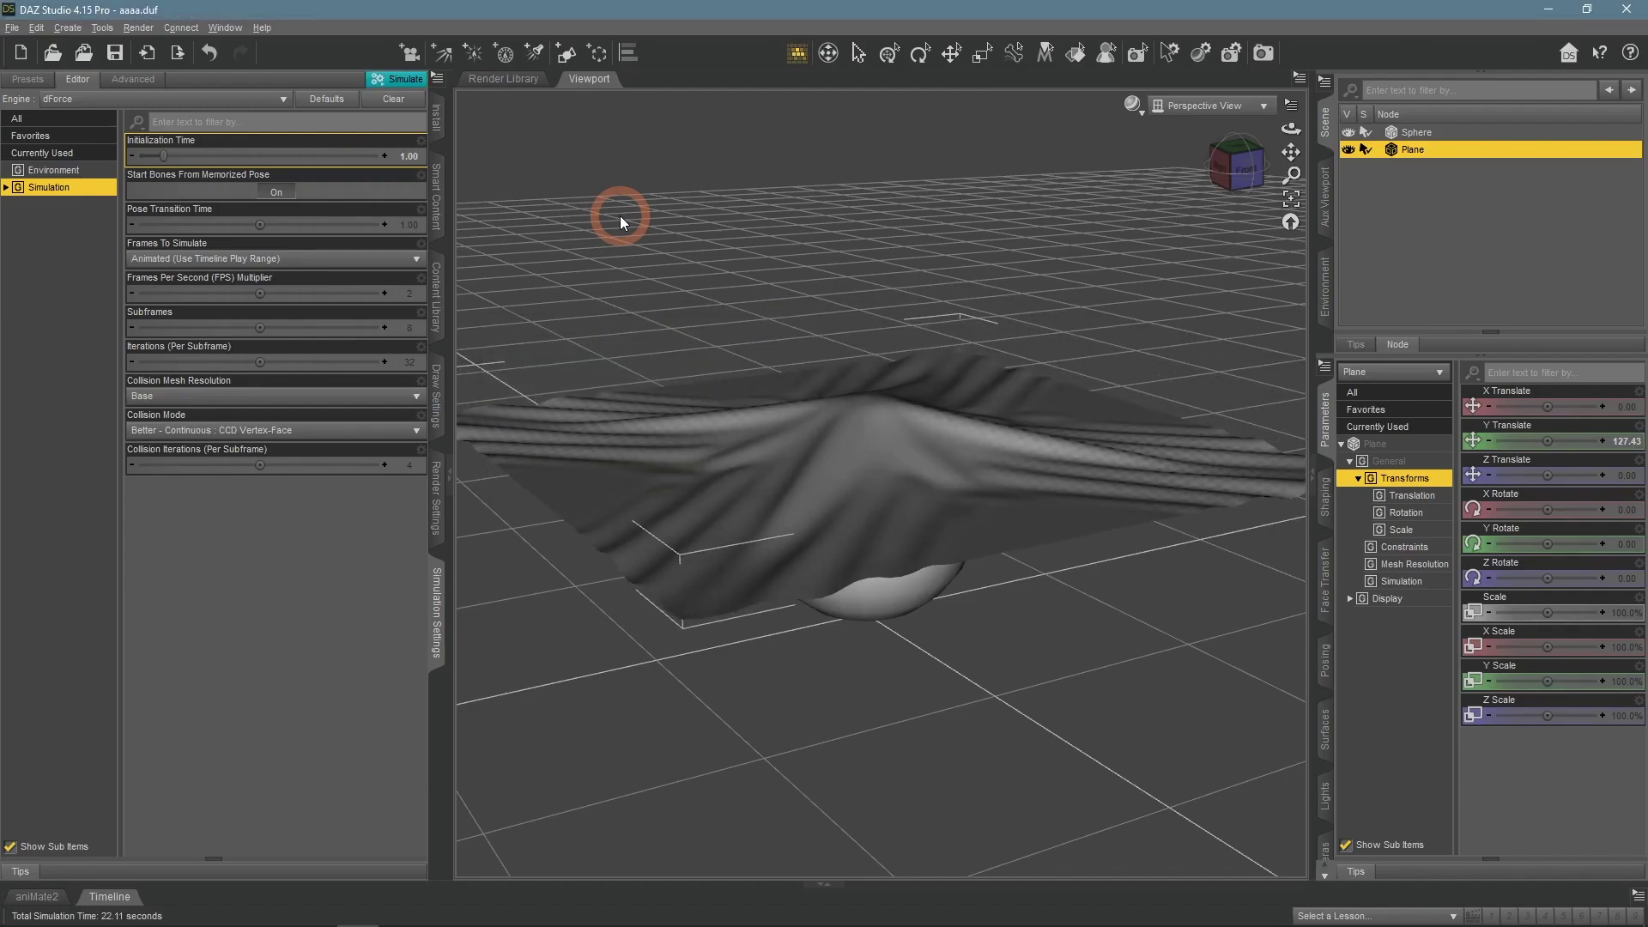
left_click_drag(1291, 129, 1291, 129)
Reset Initialization Time to 0.00 and show only the currently used settings.
left_click(406, 156)
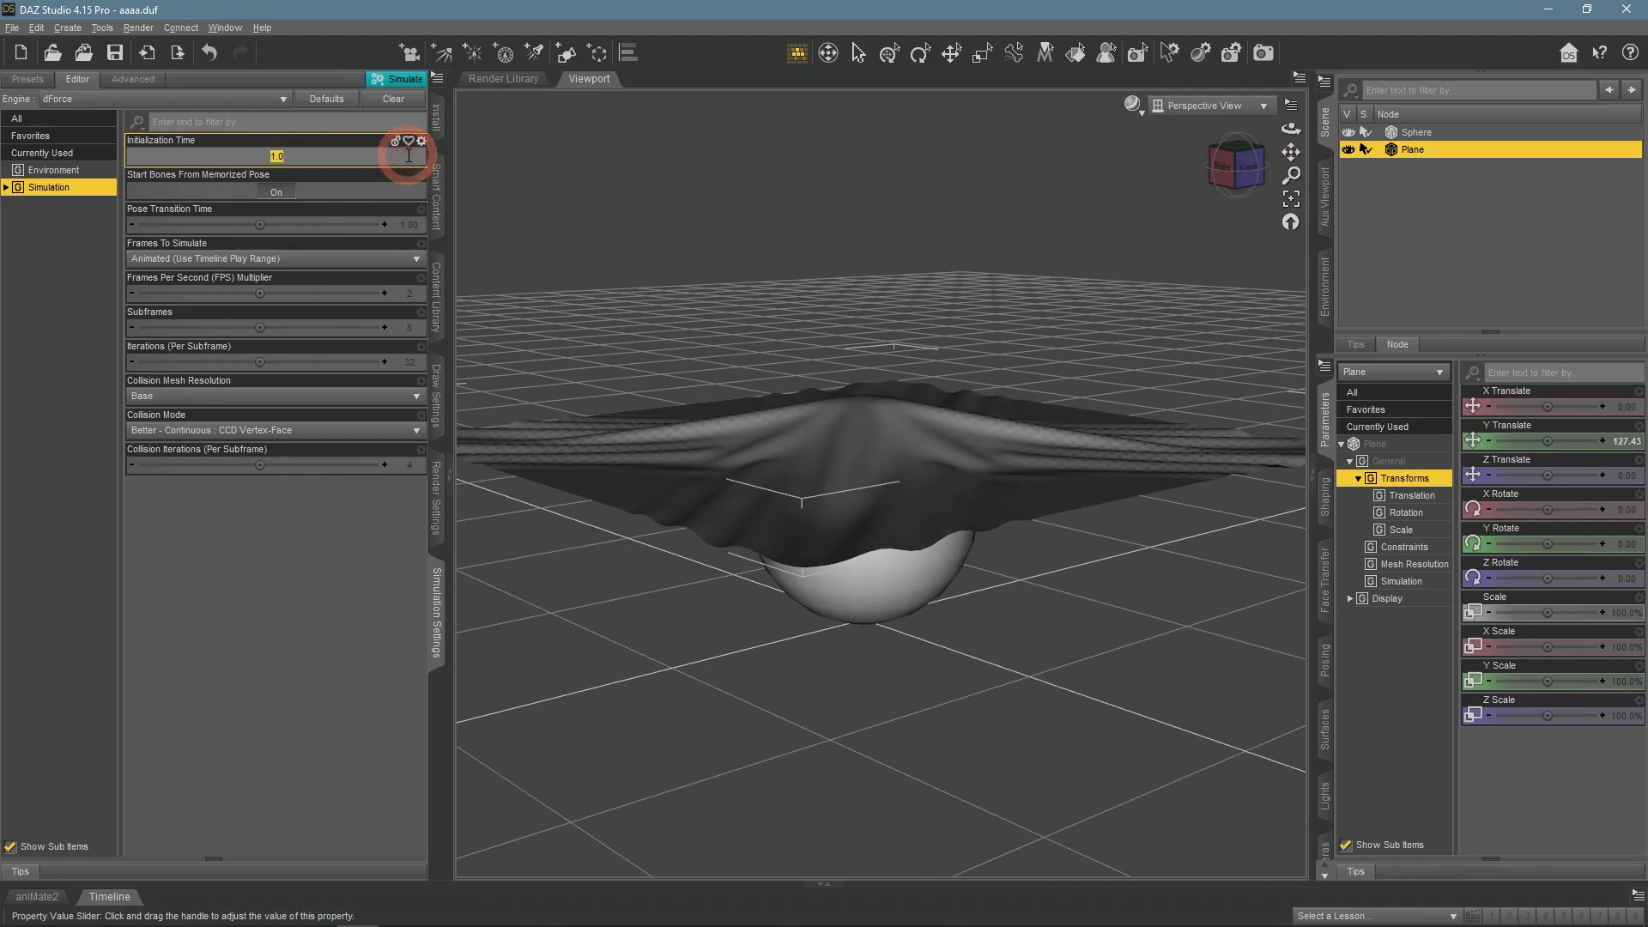
type("0")
key("Return")
left_click(60, 155)
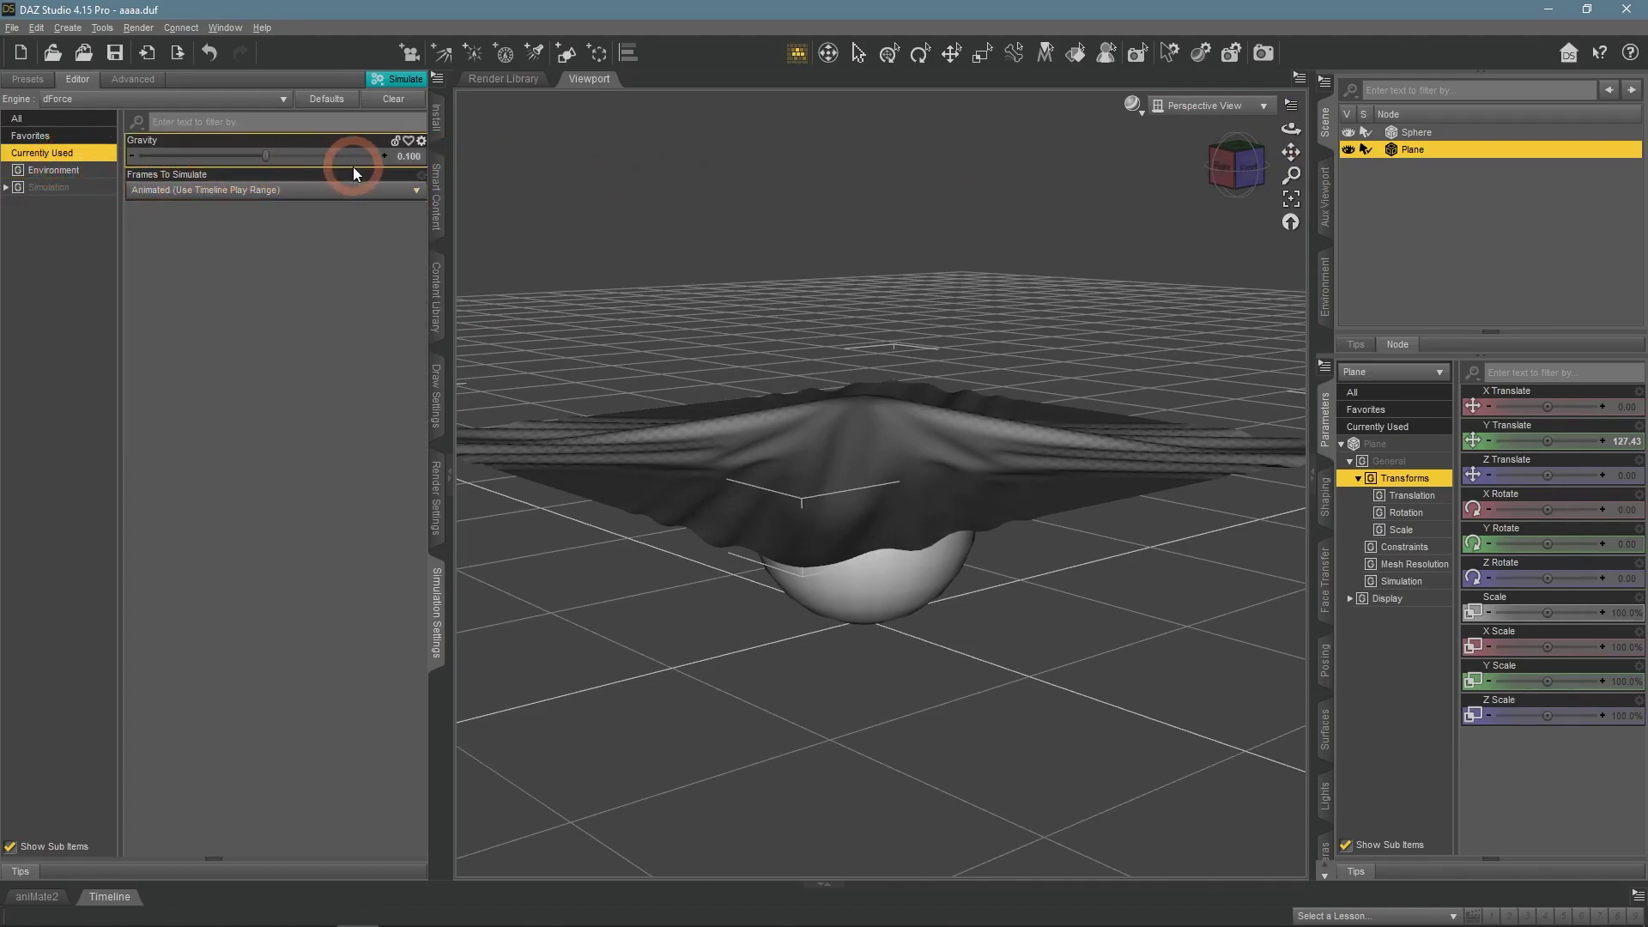
Reset Gravity to its default 1.00 and simulate the cloth with Air Resistance at 0.00.
left_click(60, 169)
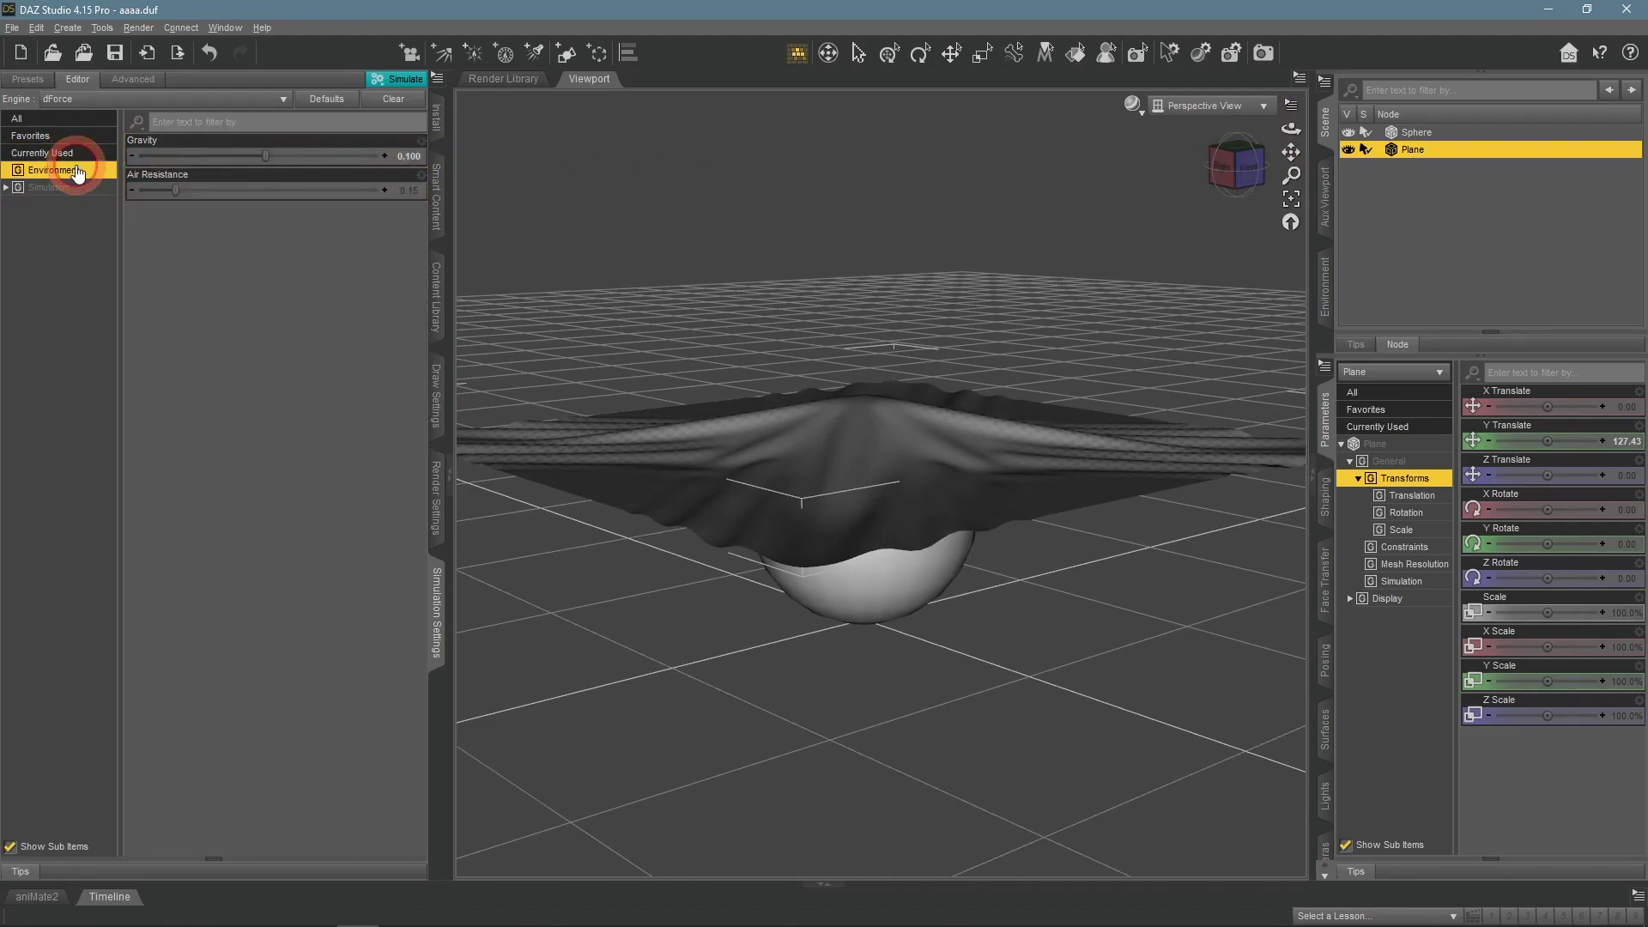
left_click(422, 141)
left_click(423, 220)
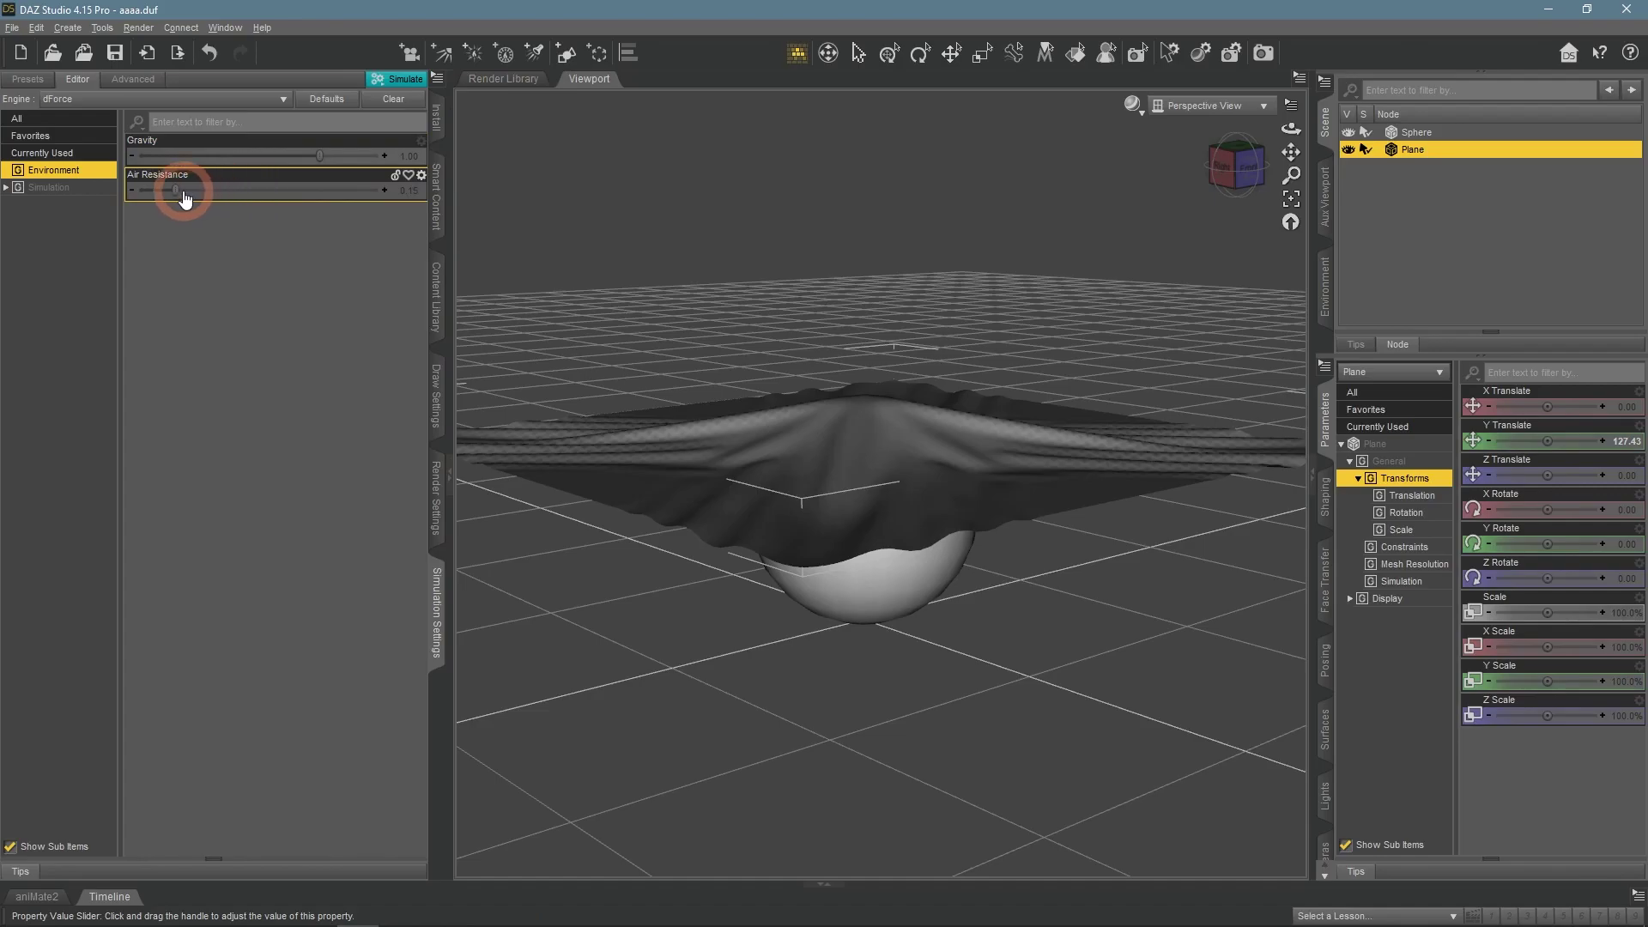
left_click_drag(173, 190, 126, 193)
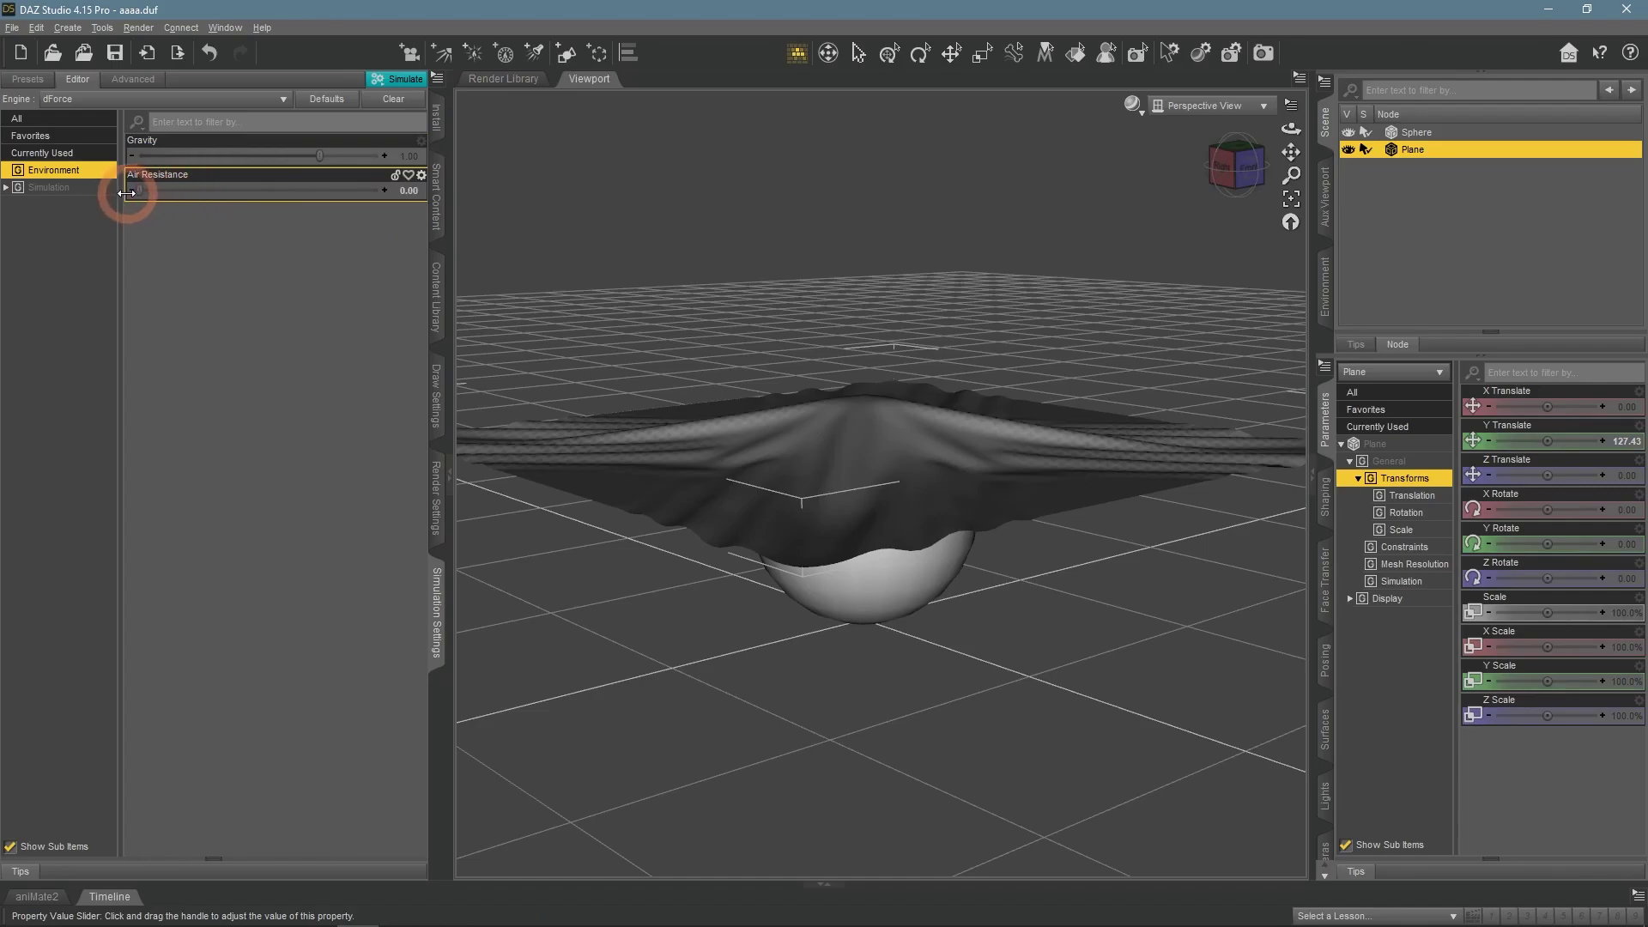
left_click(394, 79)
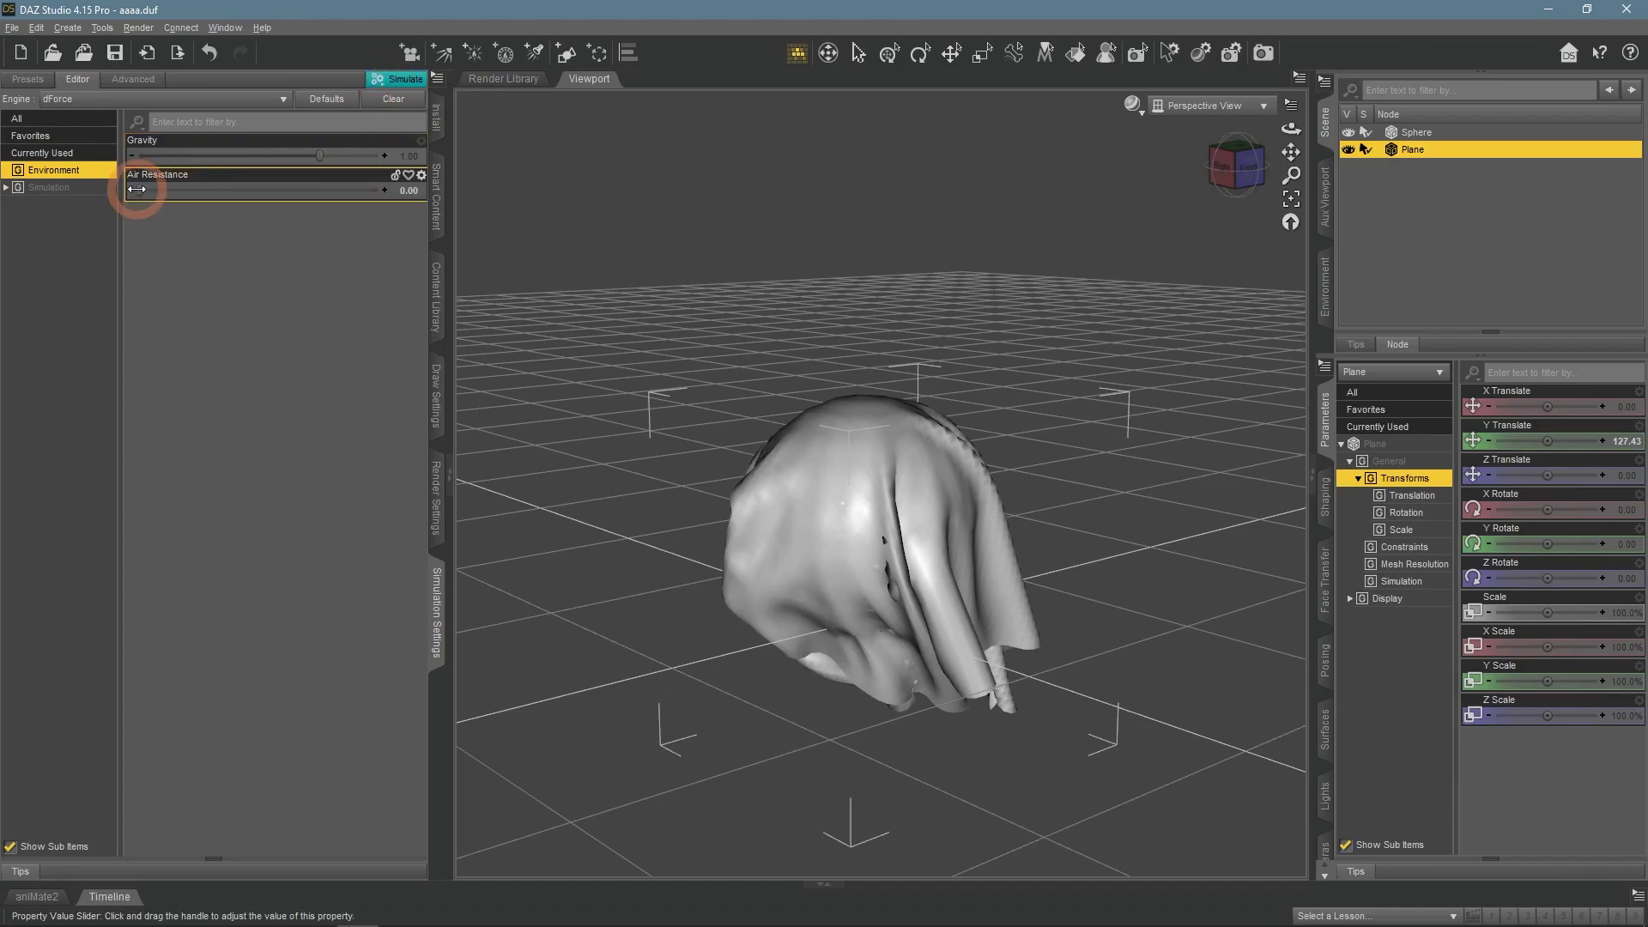
Resimulate with Air Resistance at 0.57, then reset Air Resistance to its default.
left_click_drag(137, 191, 278, 216)
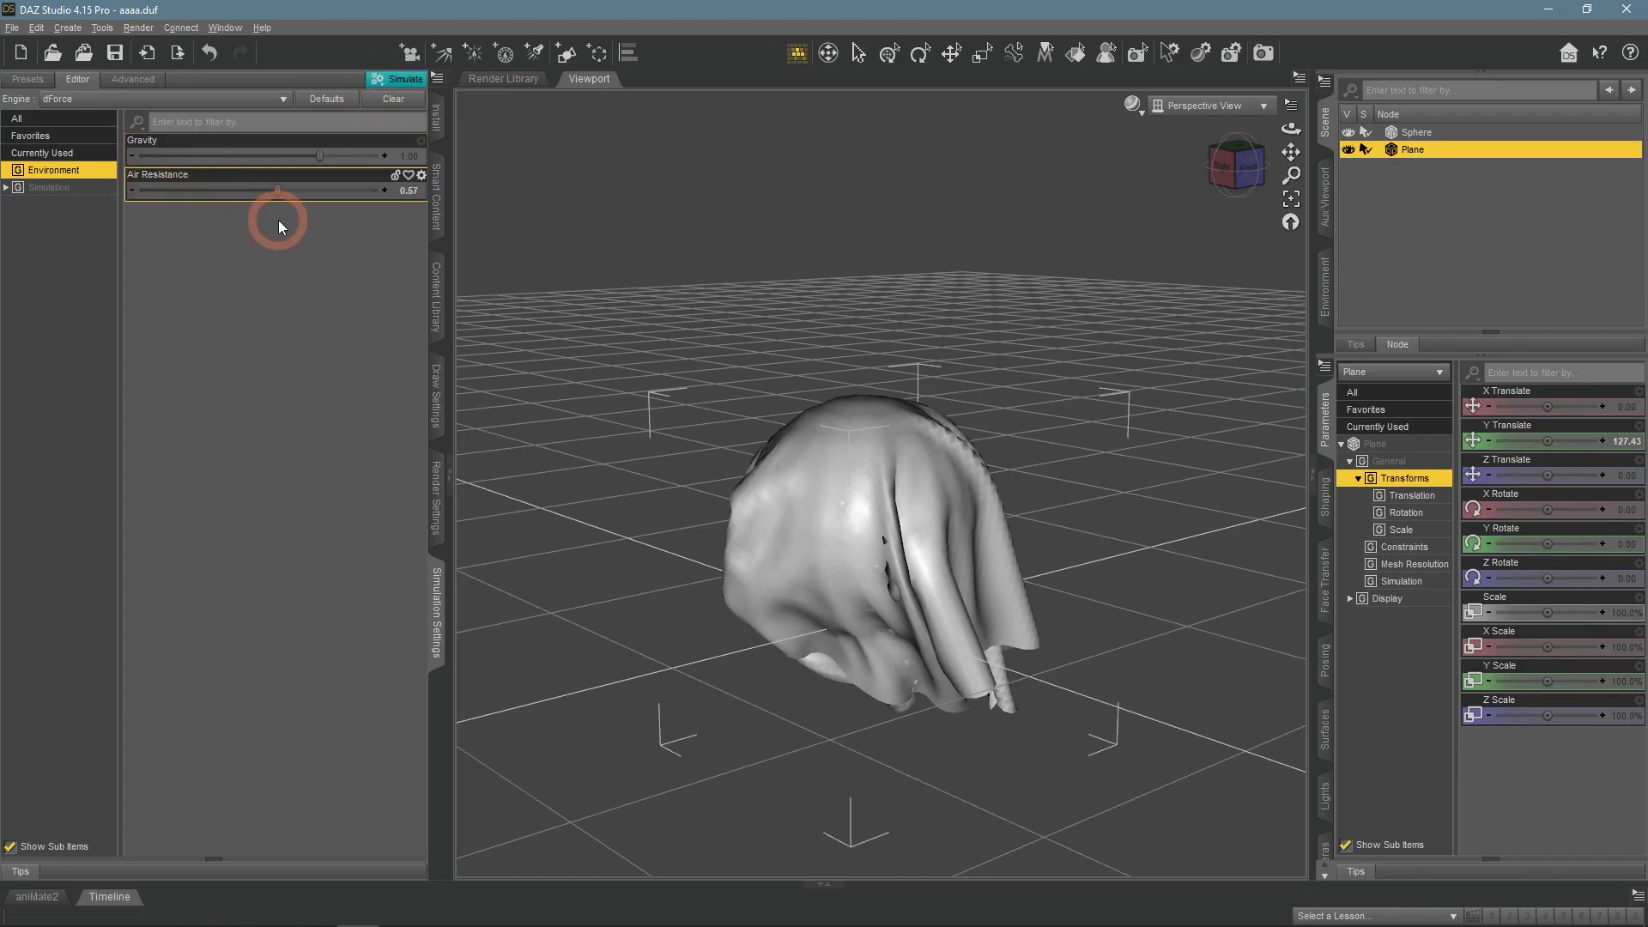
left_click(393, 79)
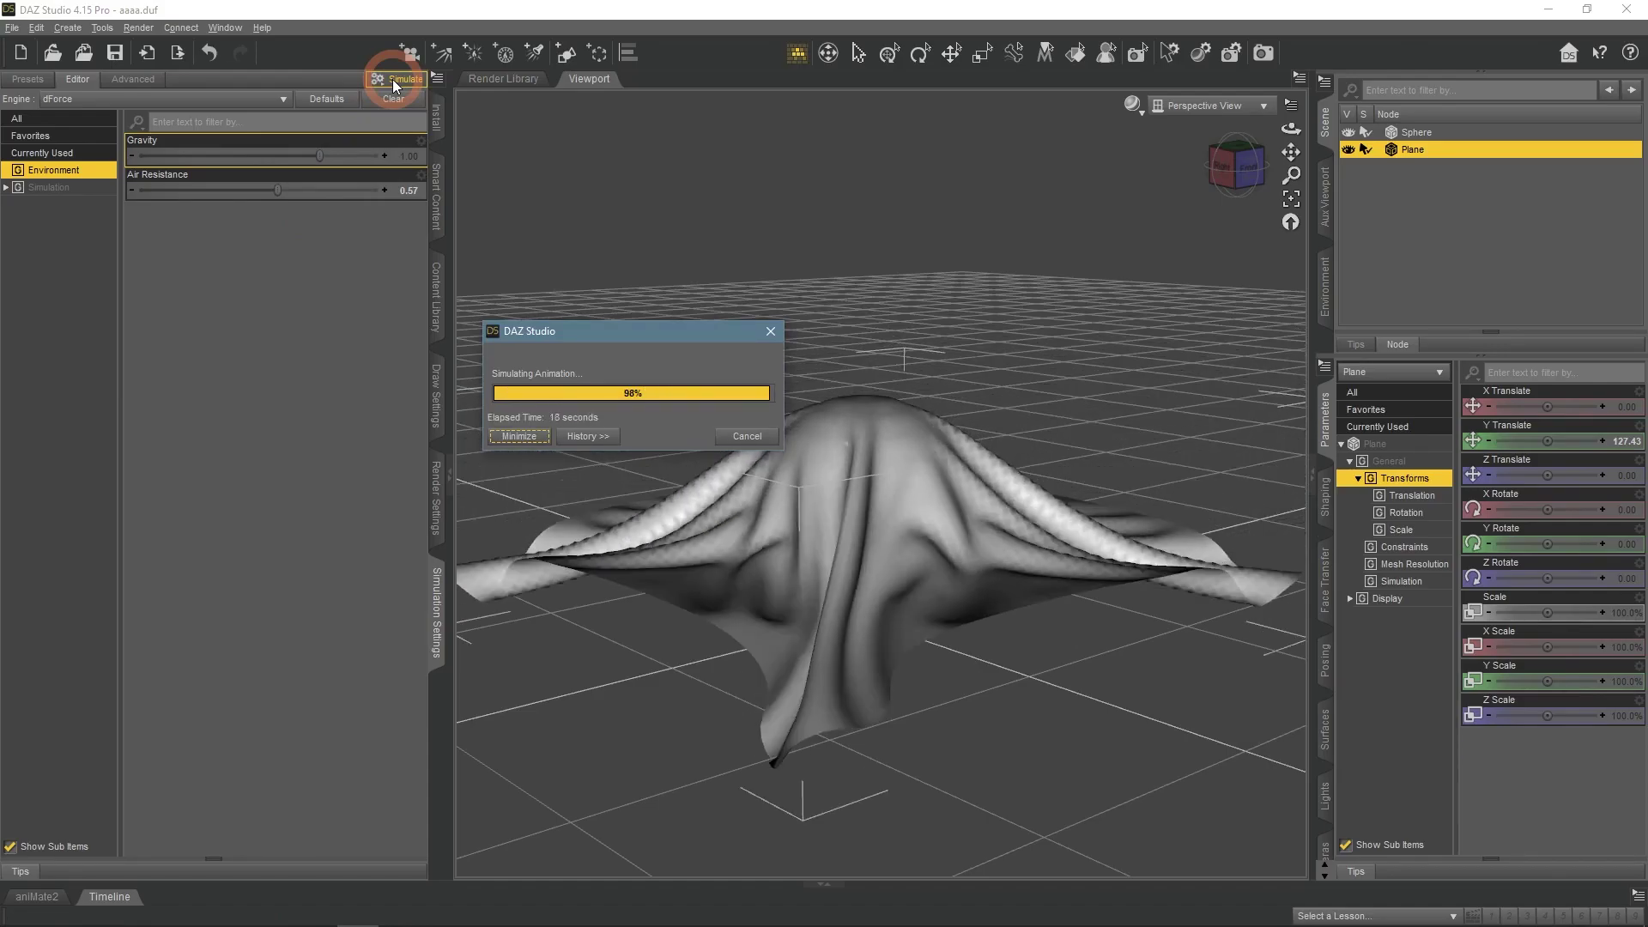
left_click(420, 174)
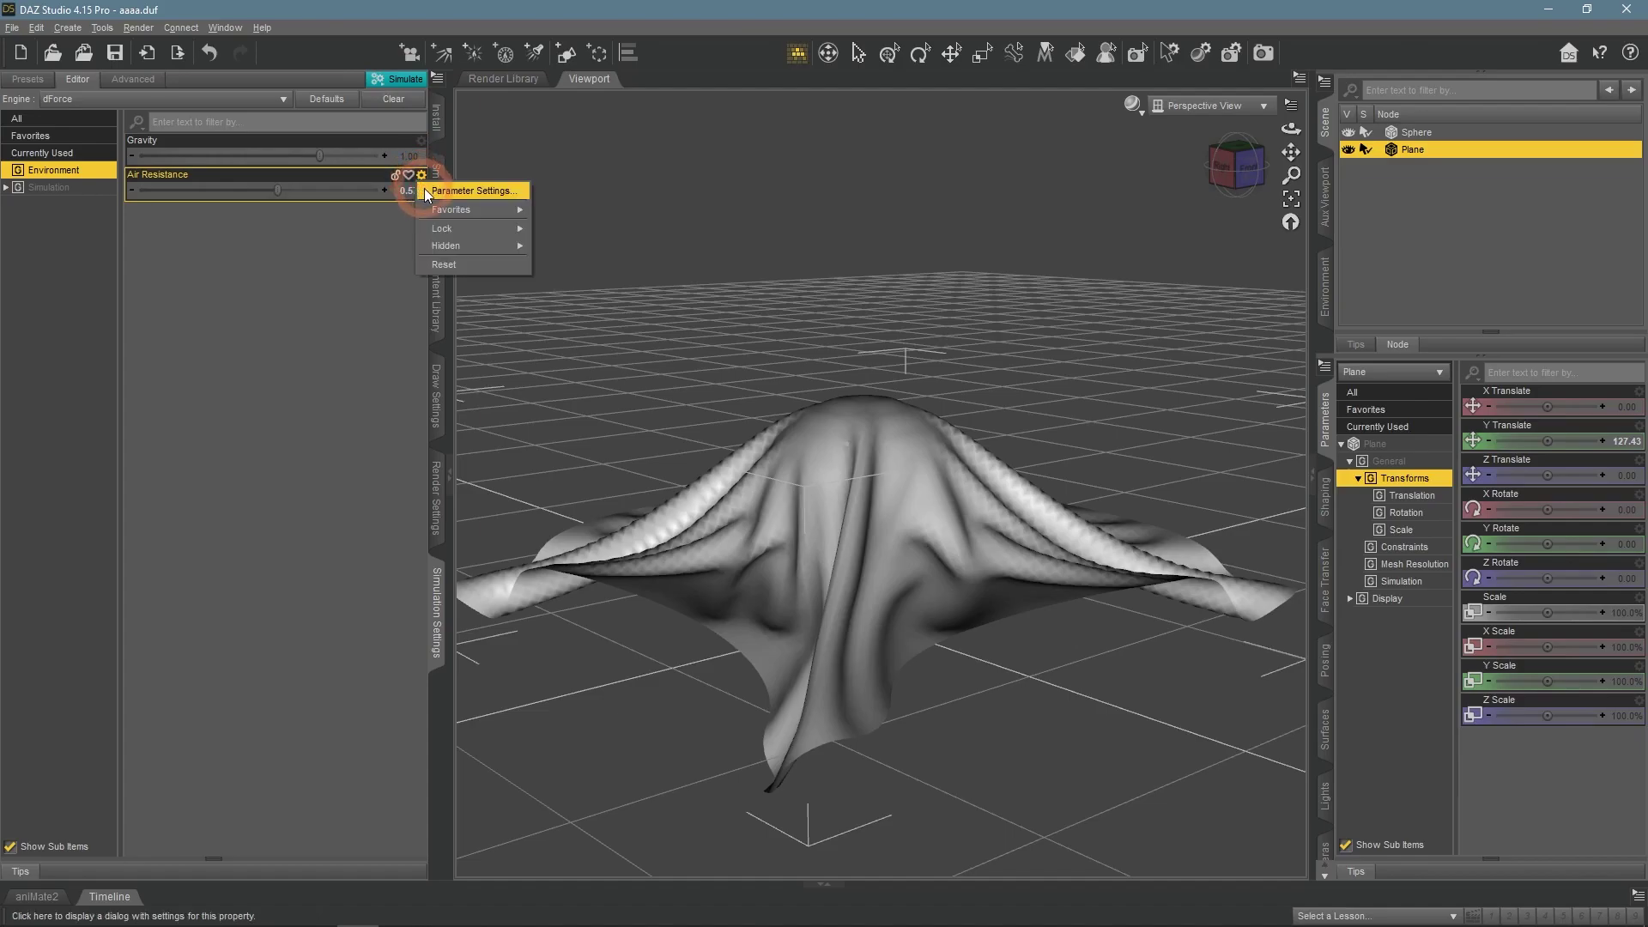
left_click(441, 264)
Expand the timeline, scrub, and play back the simulated cloth animation.
left_click(41, 189)
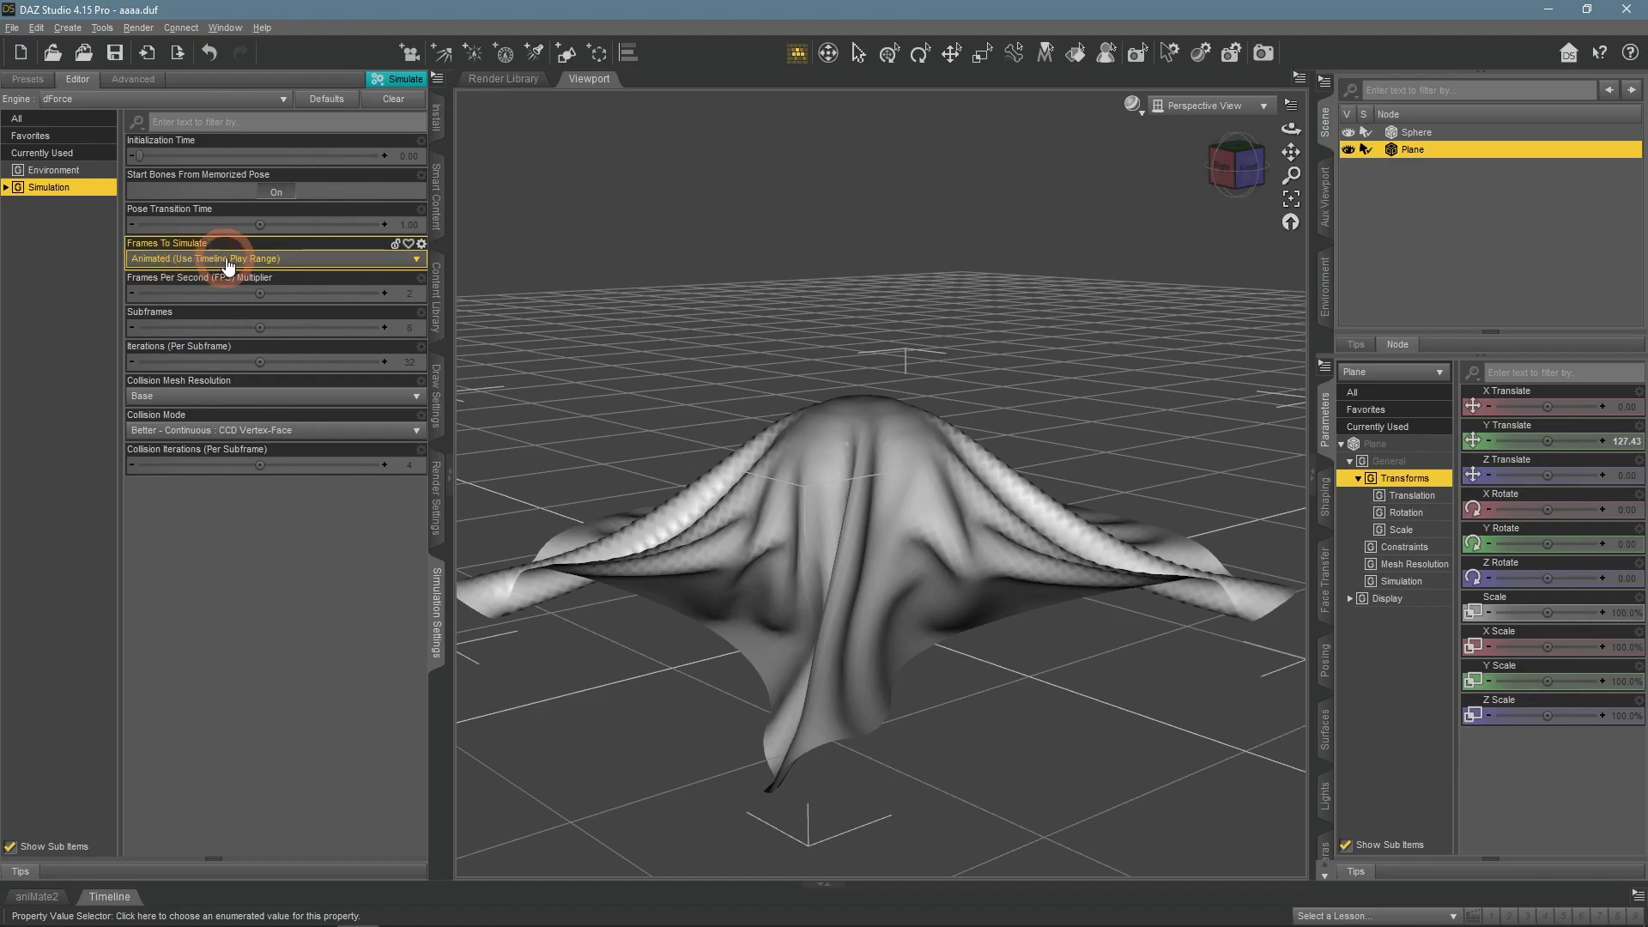
left_click(121, 896)
mouse_move(1619, 745)
left_mouse_down()
mouse_move(338, 746)
mouse_move(1336, 765)
mouse_move(667, 770)
mouse_move(1574, 784)
mouse_move(44, 776)
left_mouse_up()
left_click(873, 895)
left_click(860, 895)
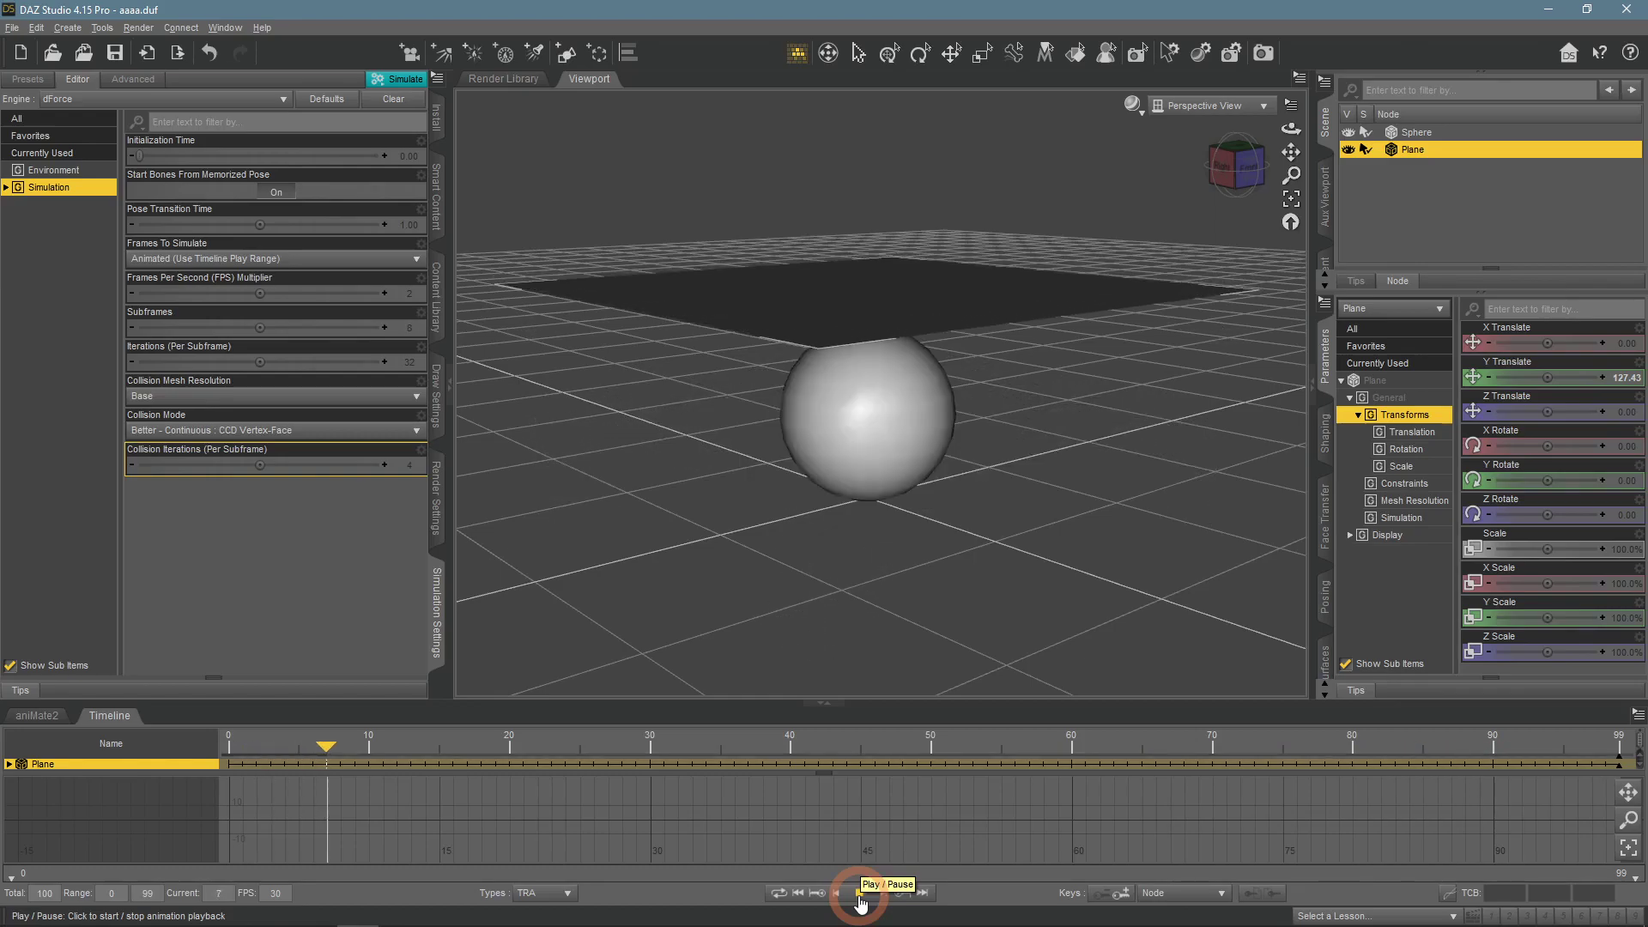
left_click(860, 894)
Return to frame 0 and set Frames To Simulate to Current Frame.
left_click_drag(427, 745, 201, 756)
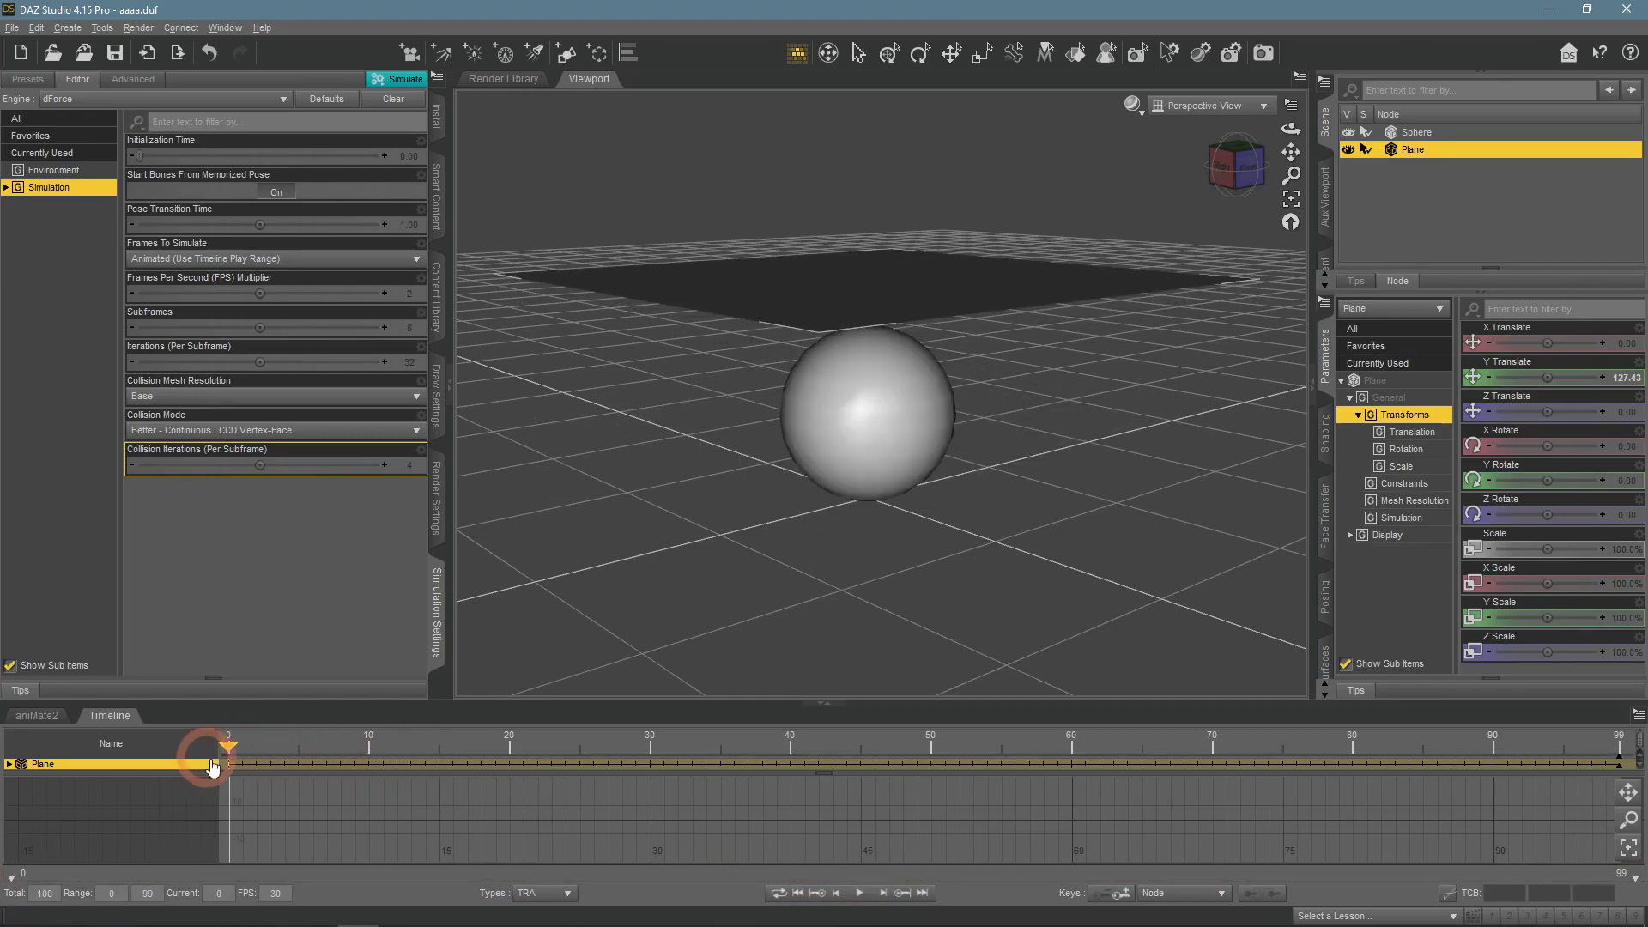
left_click(344, 259)
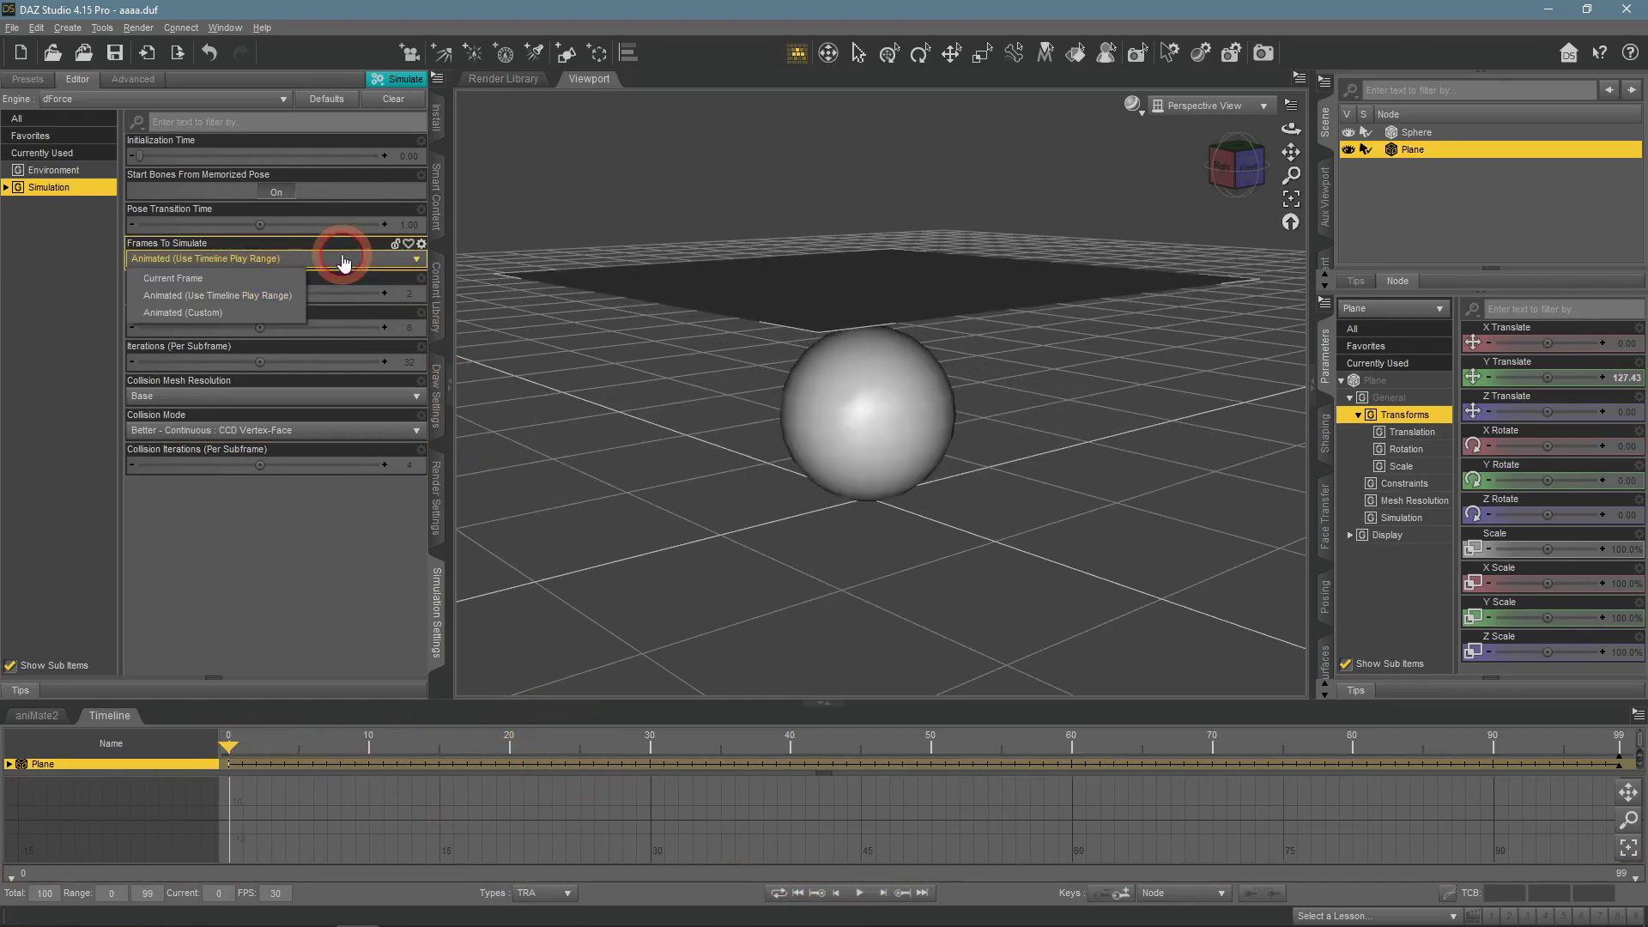
left_click(279, 278)
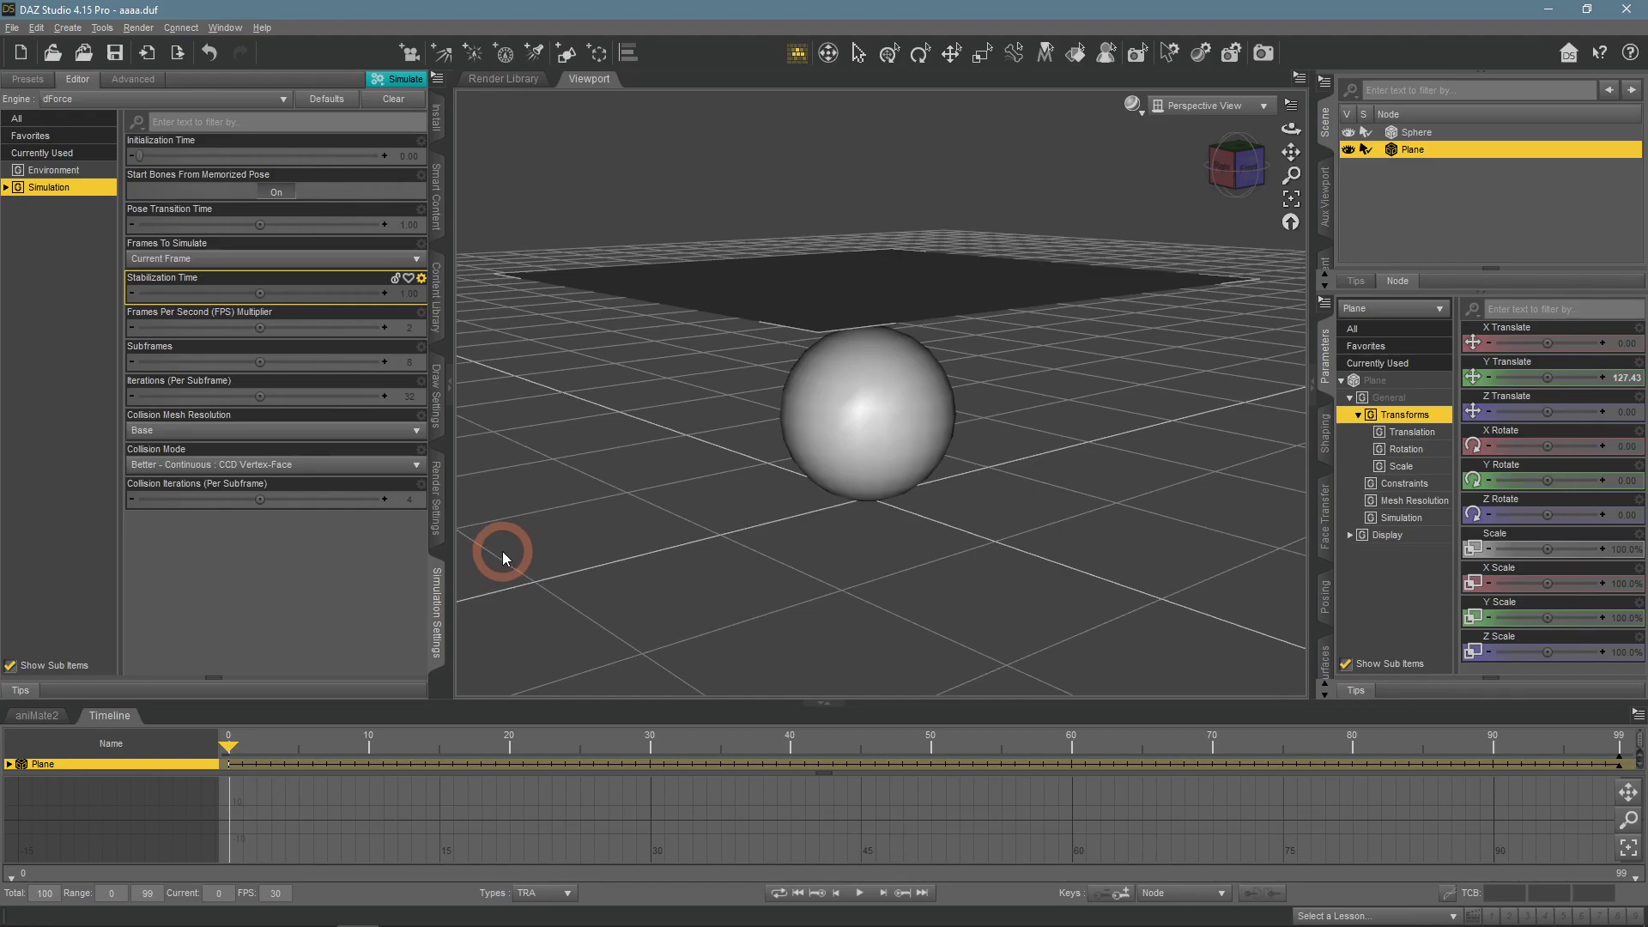
Simulate the current frame, then resimulate with Initialization Time 1.00 so the cloth hangs fully.
left_click(111, 715)
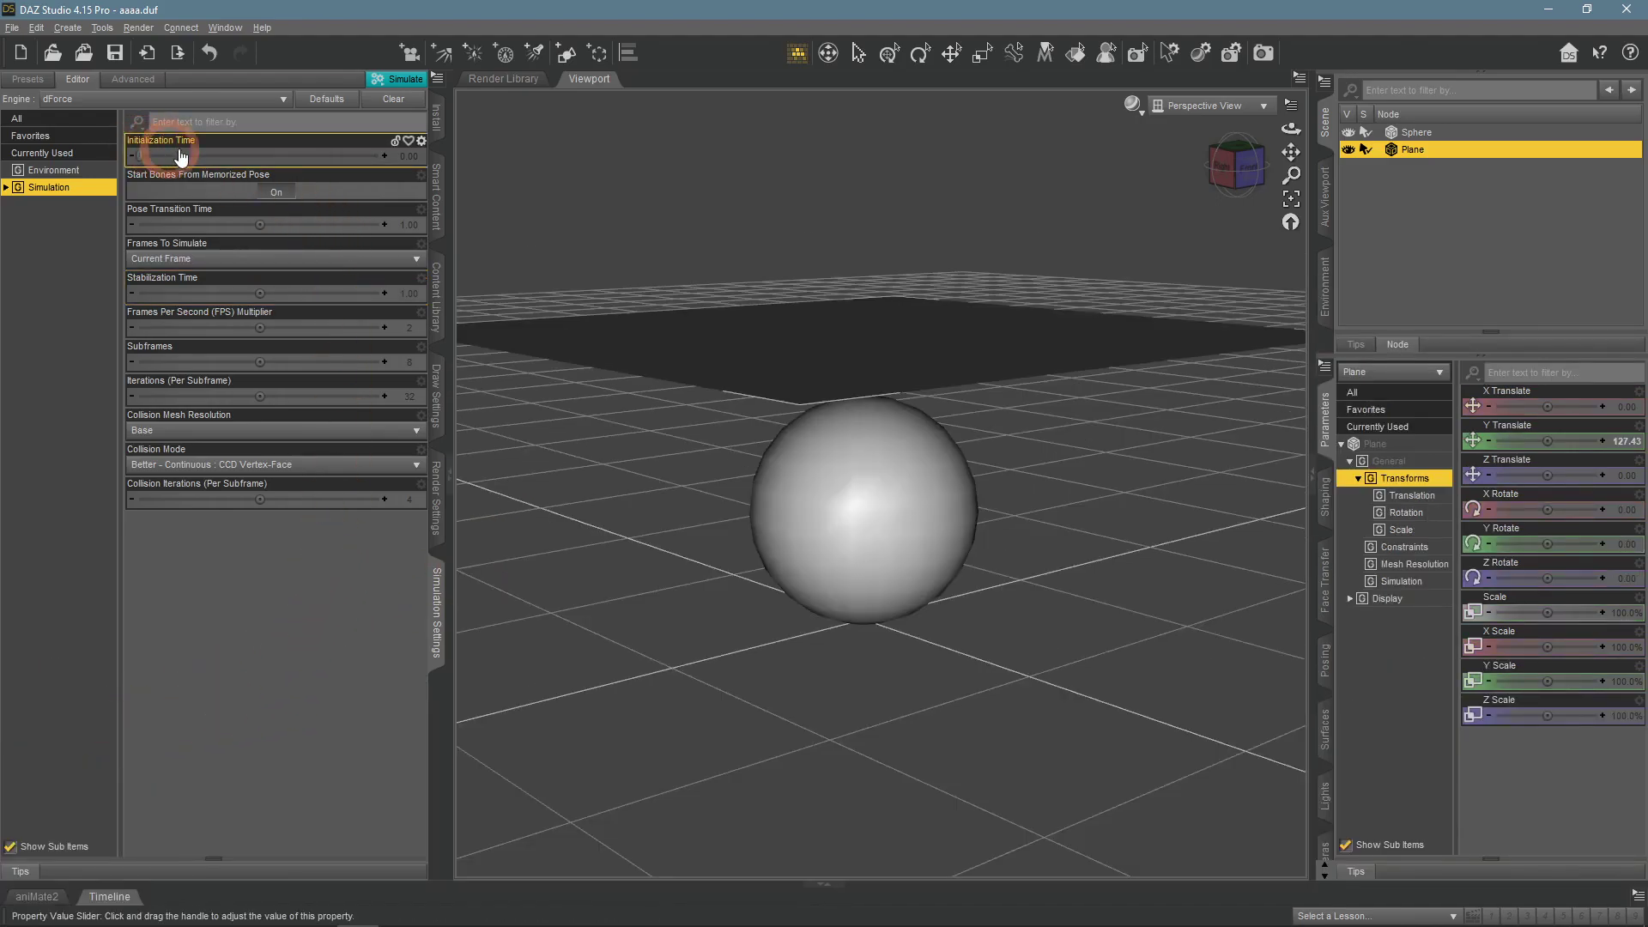
left_click(400, 79)
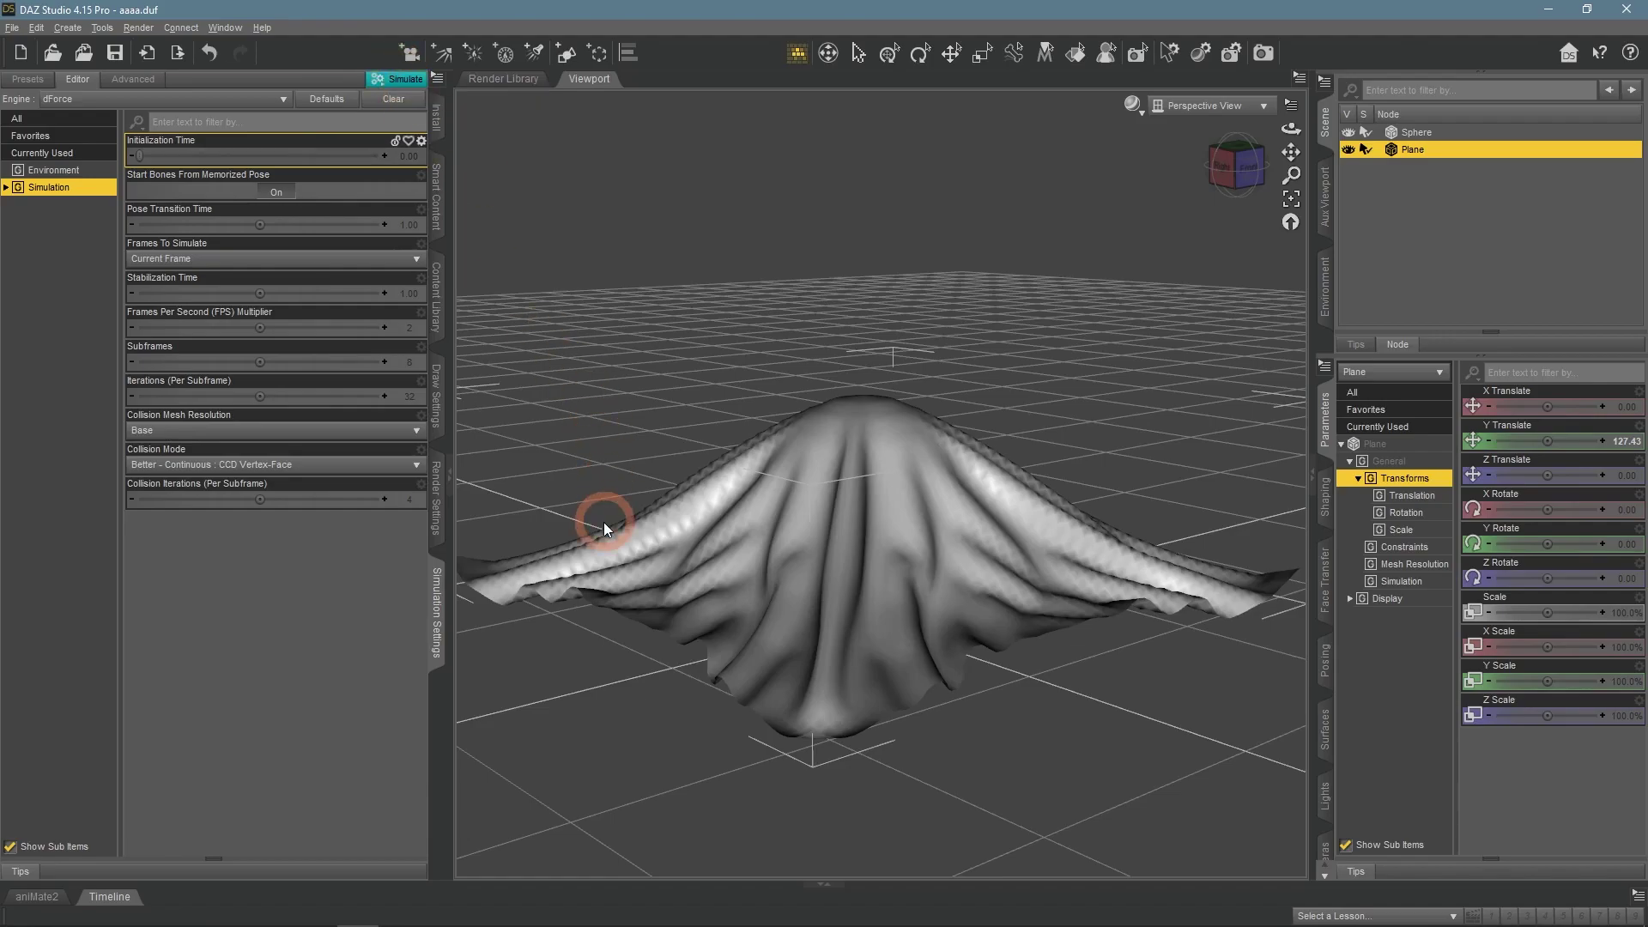
left_click(412, 155)
type("1")
key("Return")
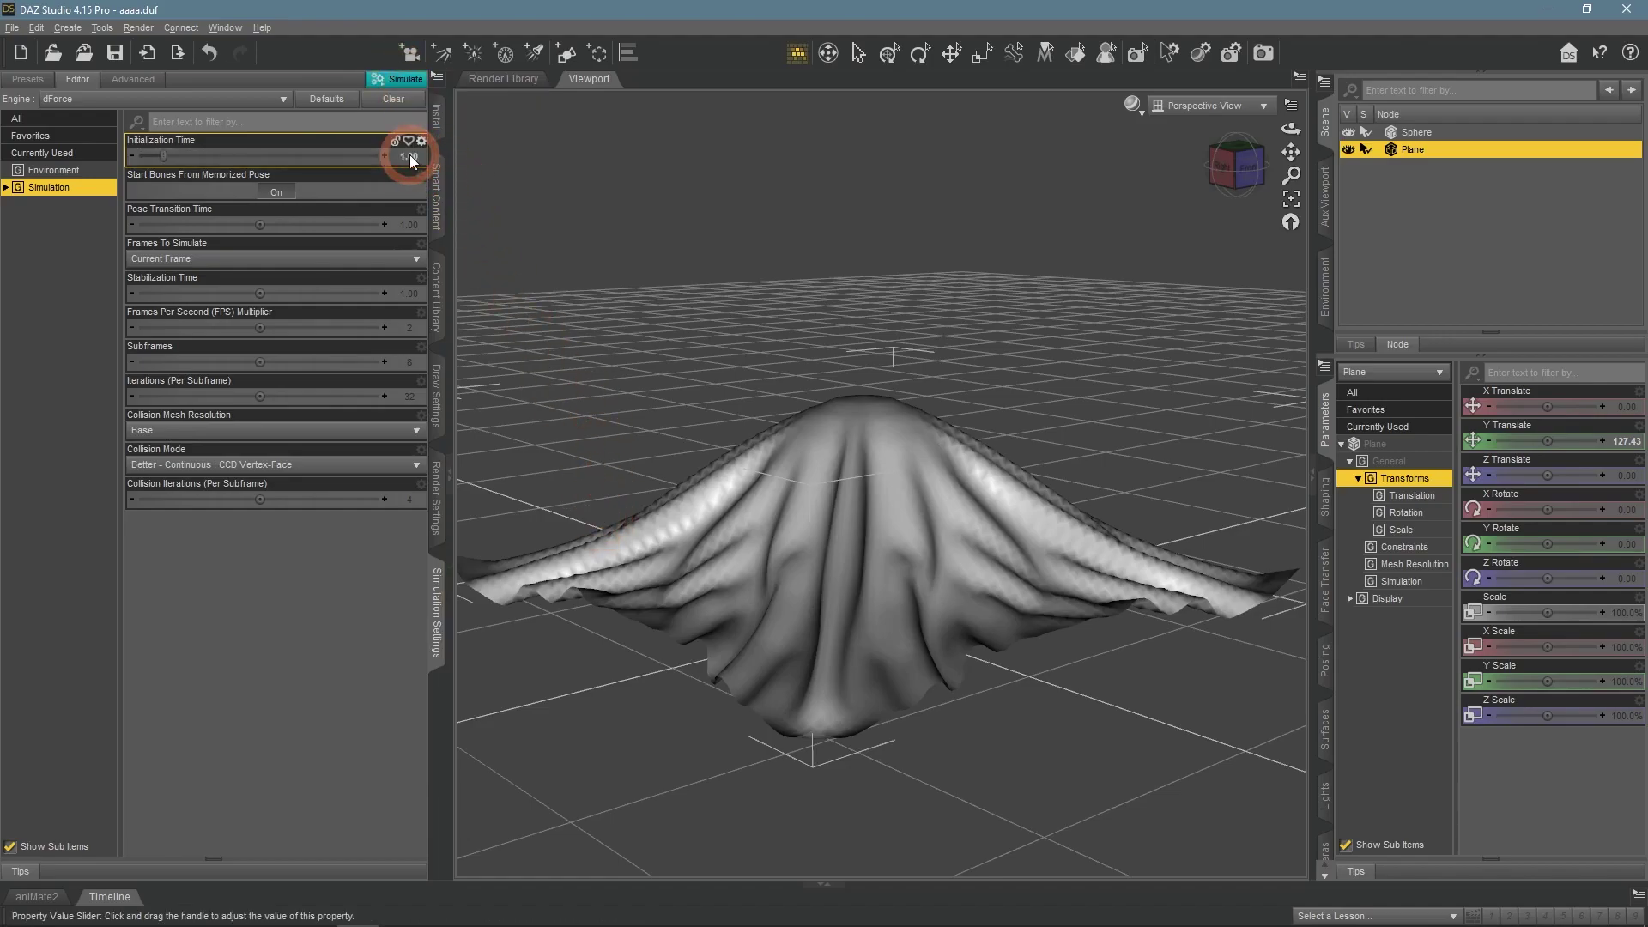
left_click(407, 79)
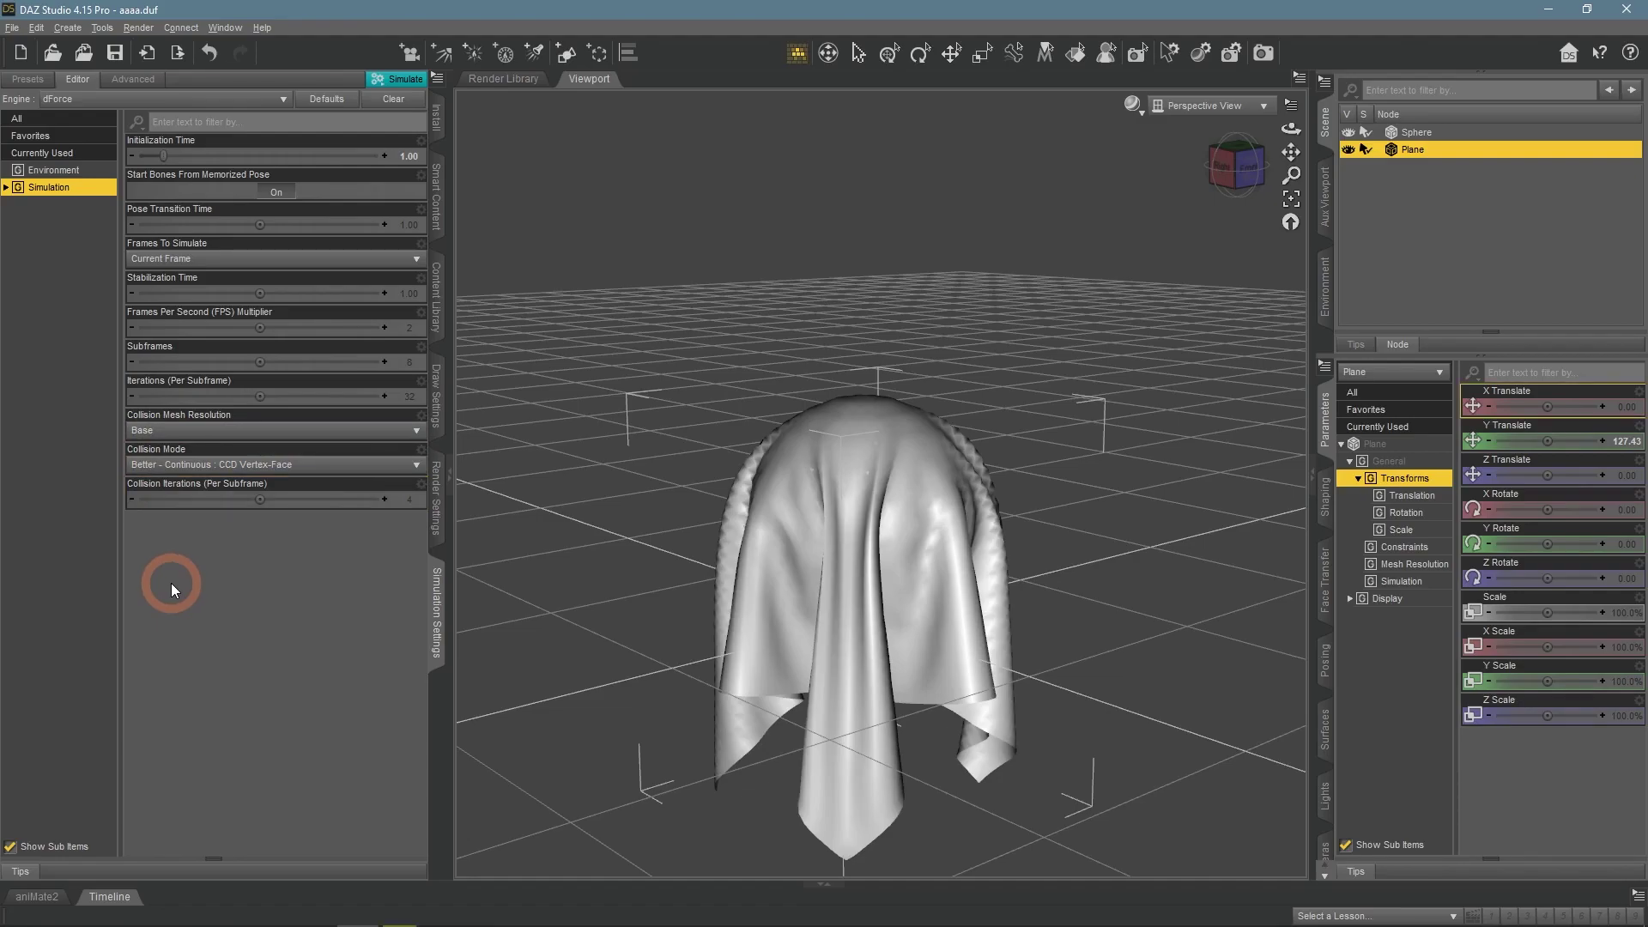
Delete the Sphere from the scene and clear the simulation so the Plane lies flat.
left_click(1425, 135)
right_click(1420, 136)
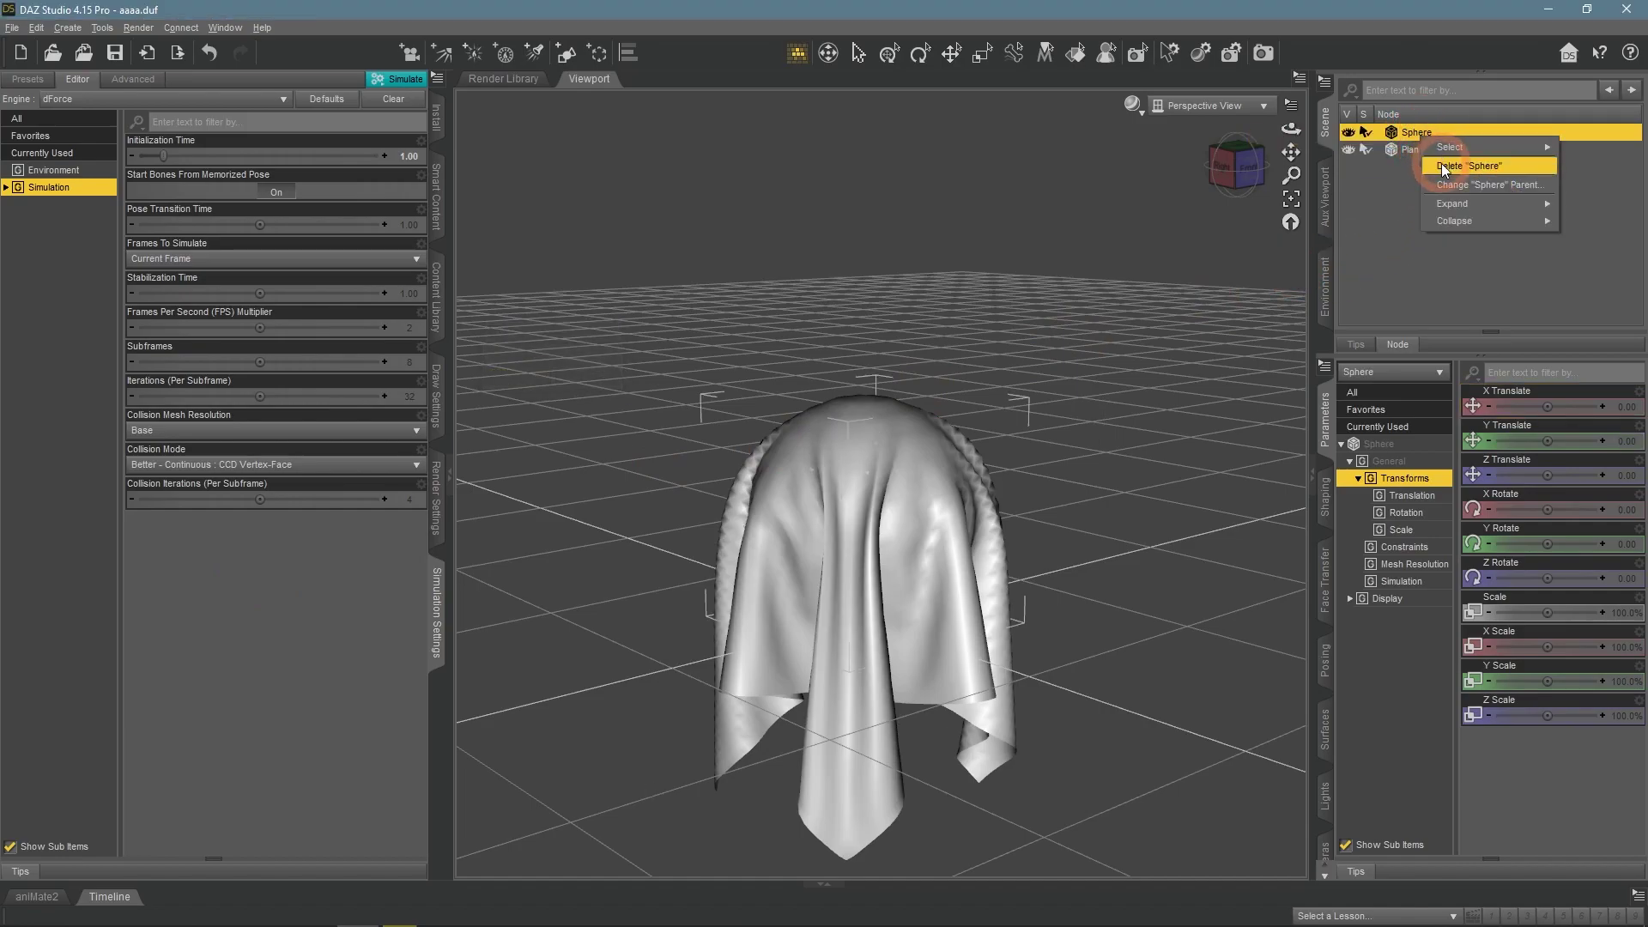
left_click(1440, 163)
left_click(714, 171)
left_click(391, 98)
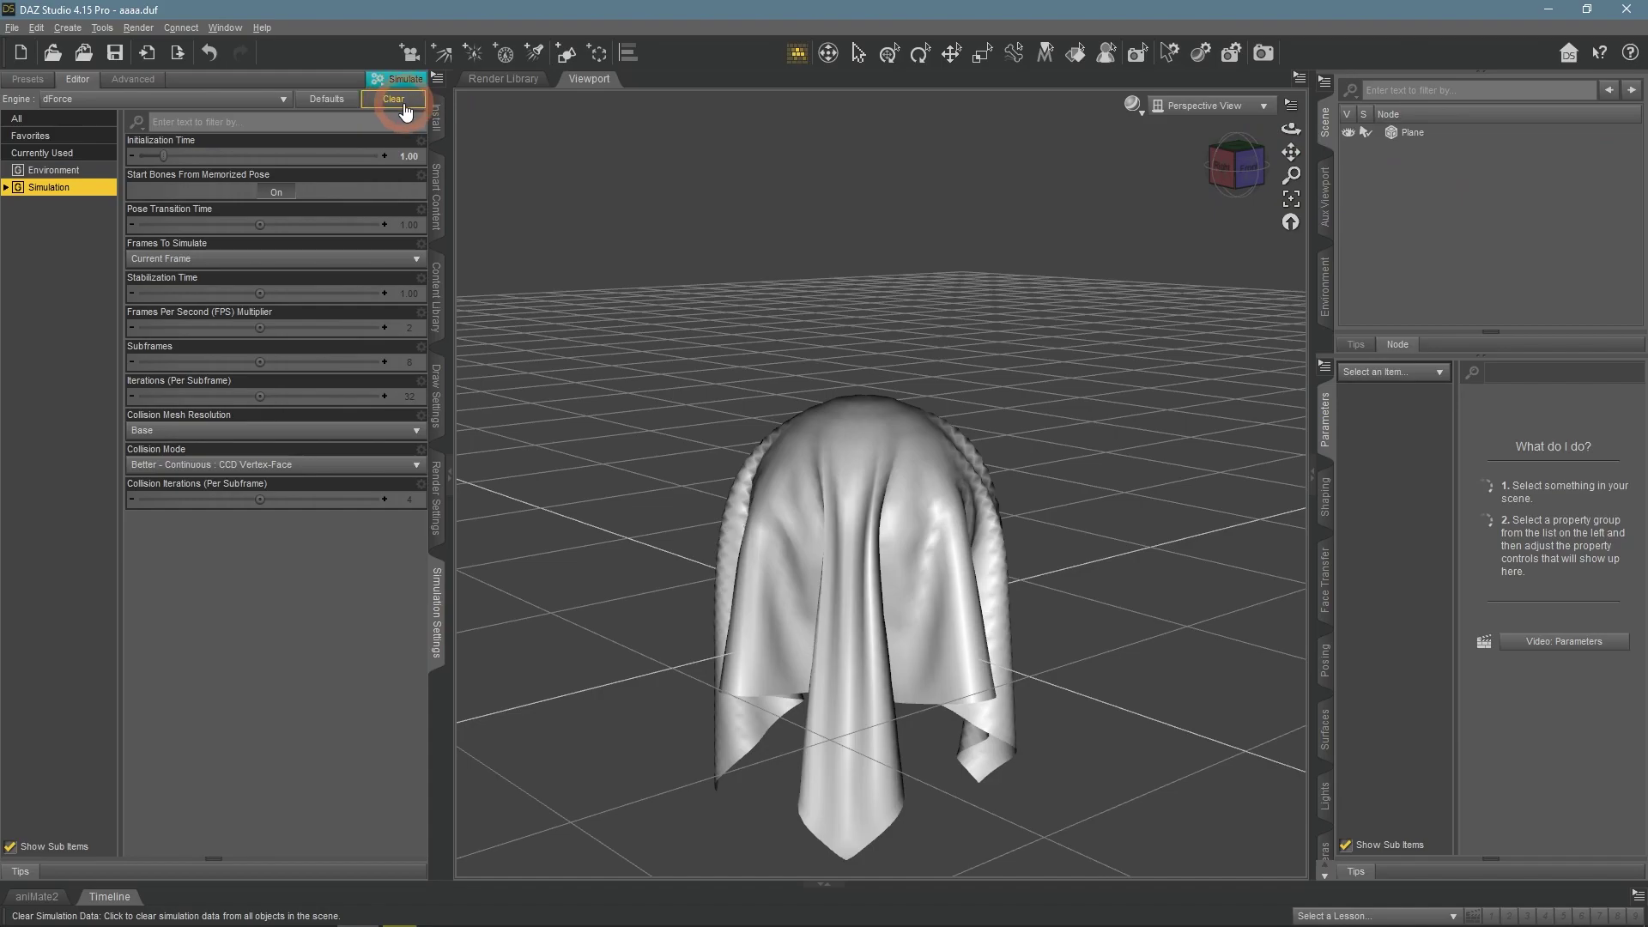
left_click(1298, 193)
Create a New dForce Modifier Weight Node on the Plane and confirm it appears beneath it.
left_click(1428, 134)
mouse_move(1291, 129)
left_mouse_down()
mouse_move(1291, 194)
mouse_move(1291, 144)
left_mouse_up()
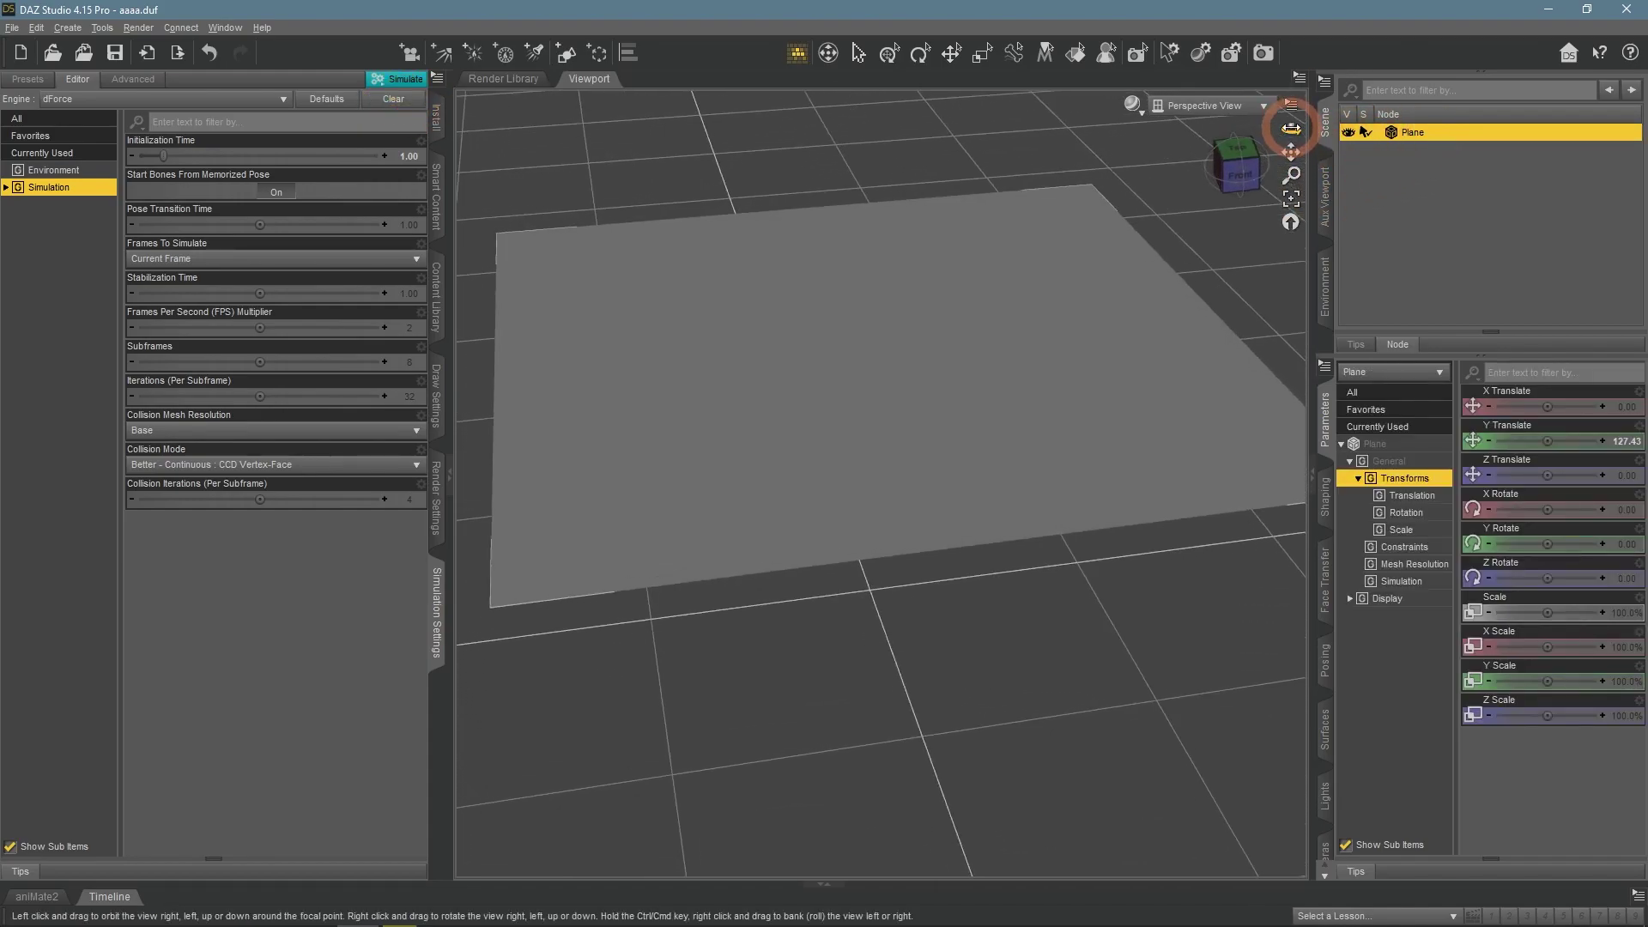
left_click(67, 28)
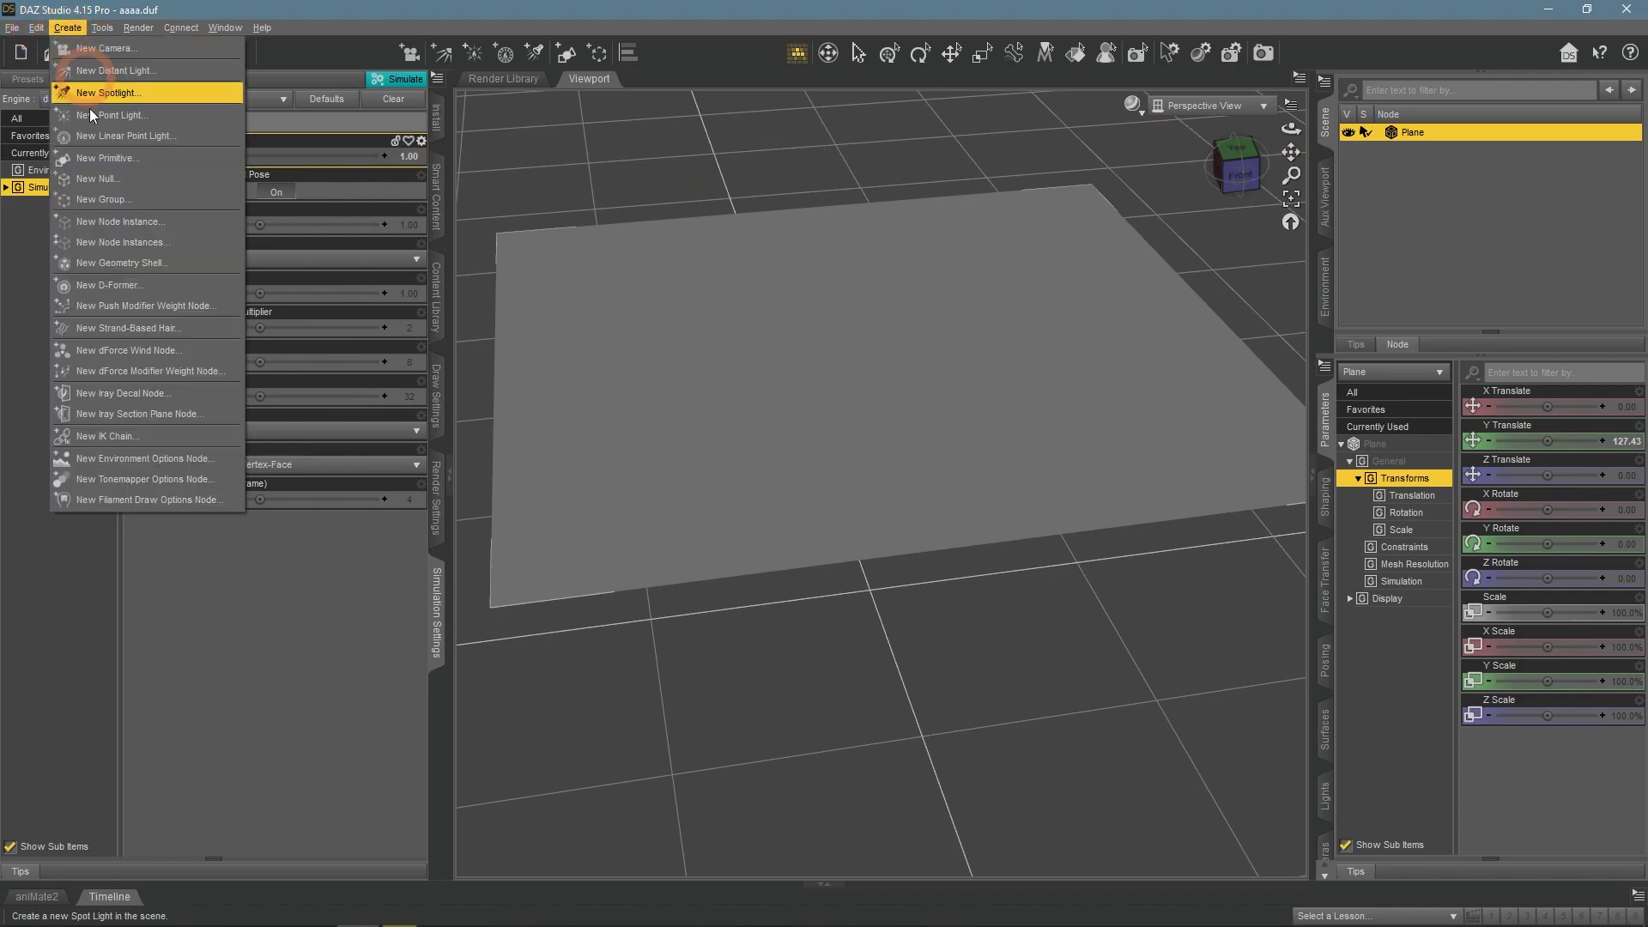
left_click(219, 373)
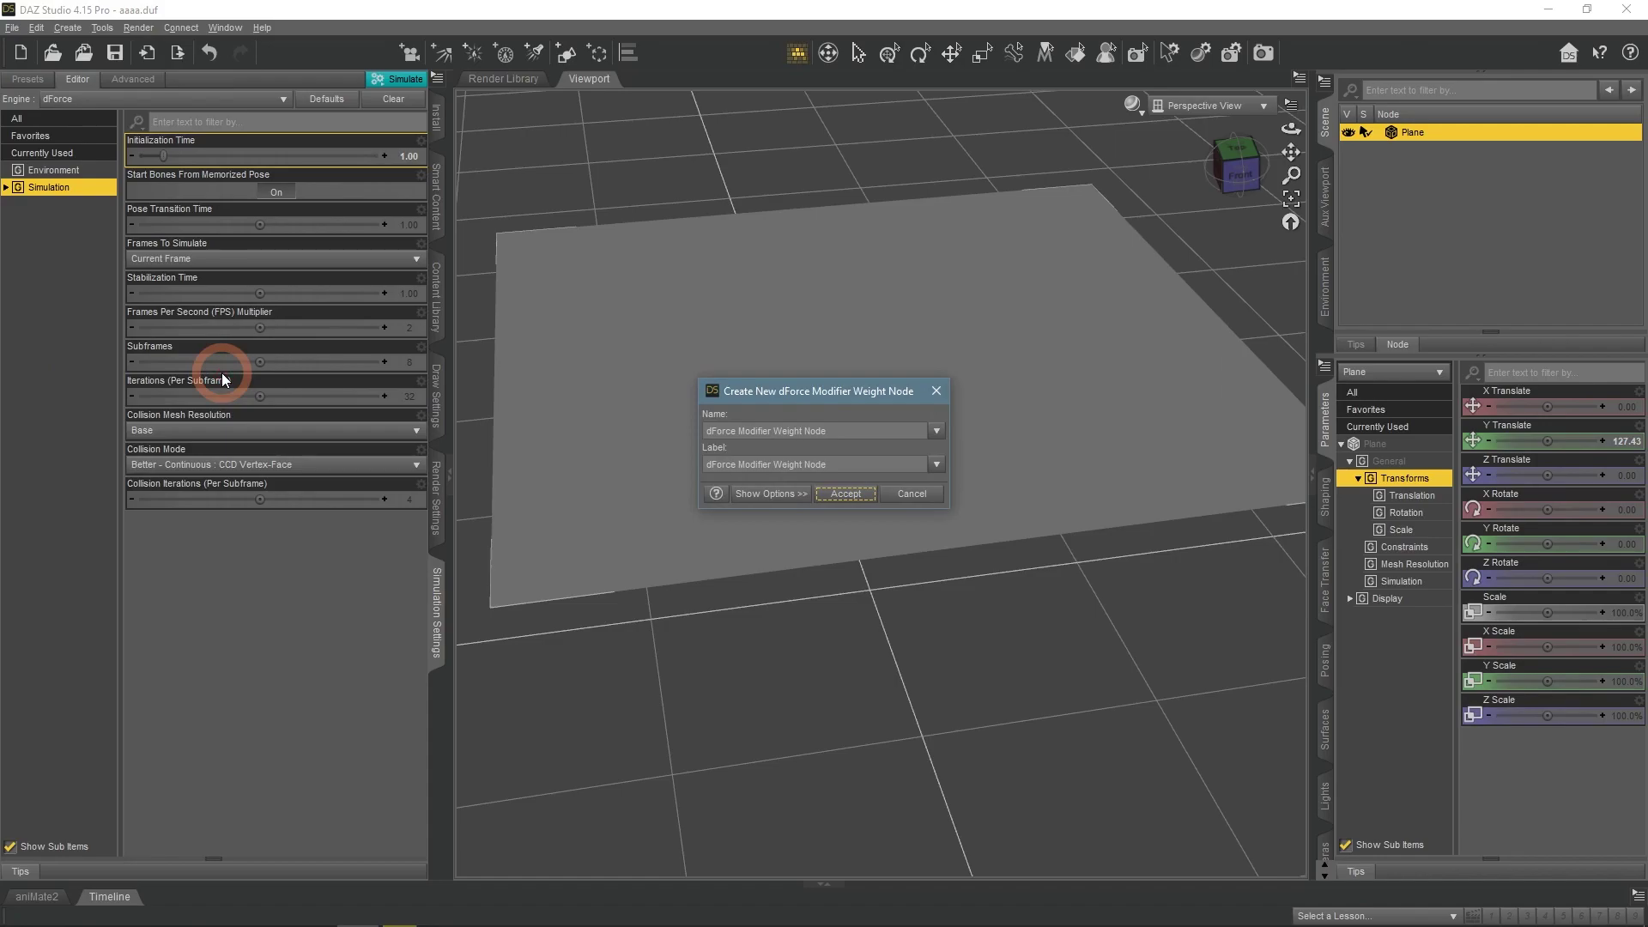
left_click(843, 489)
left_click(1004, 436)
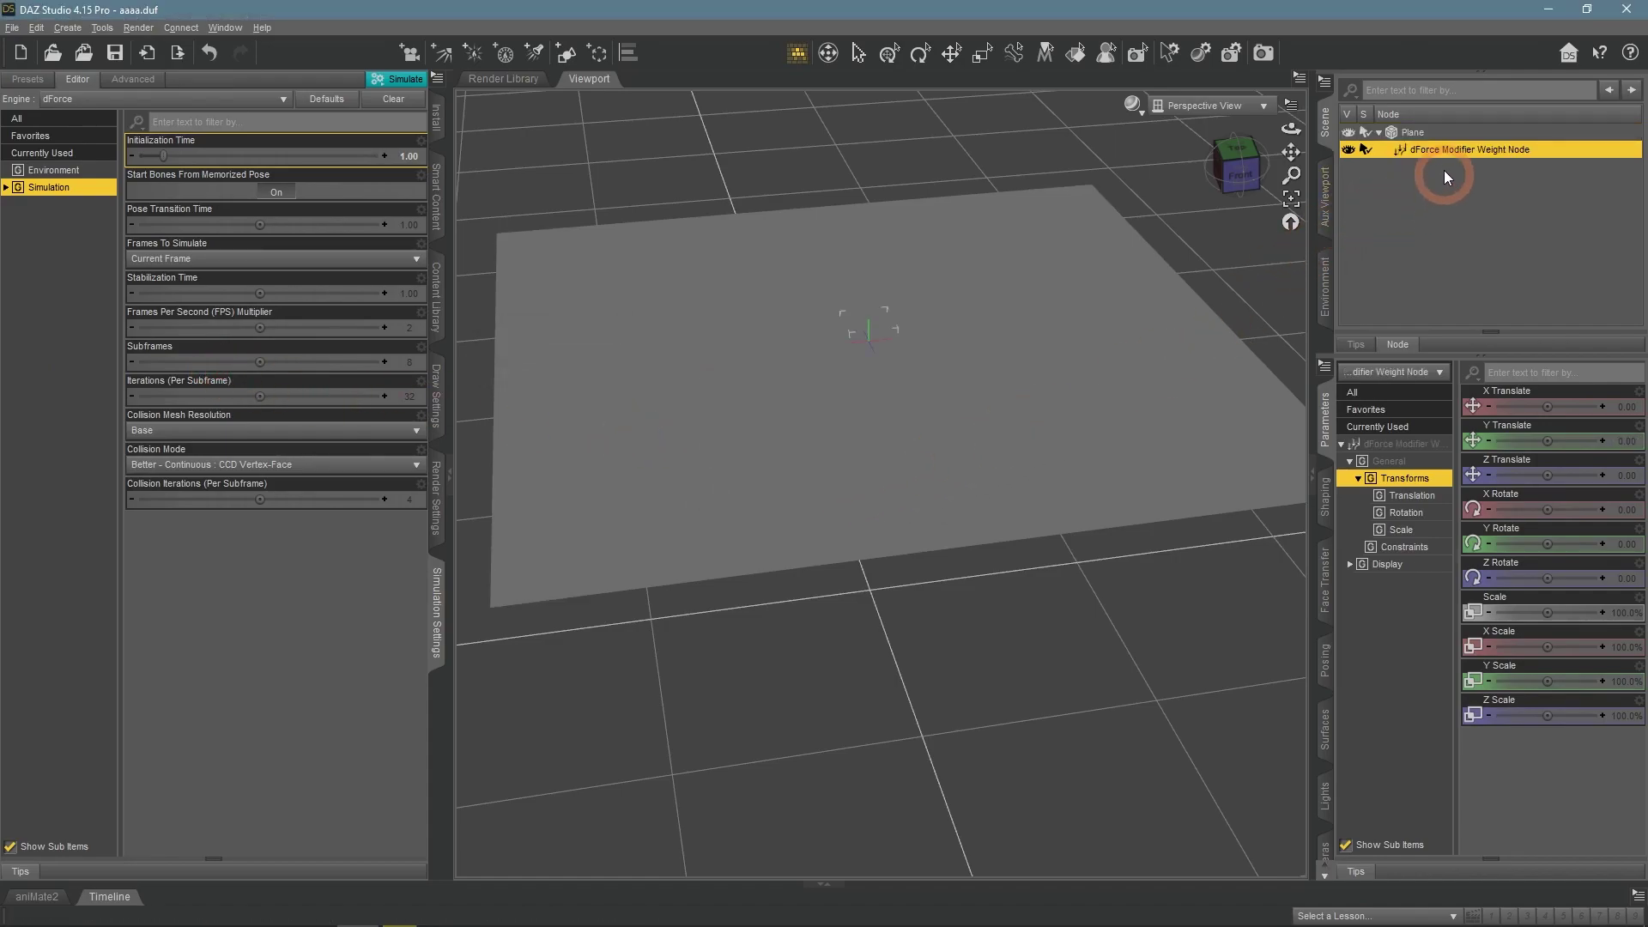
left_click(1432, 133)
left_click(1378, 132)
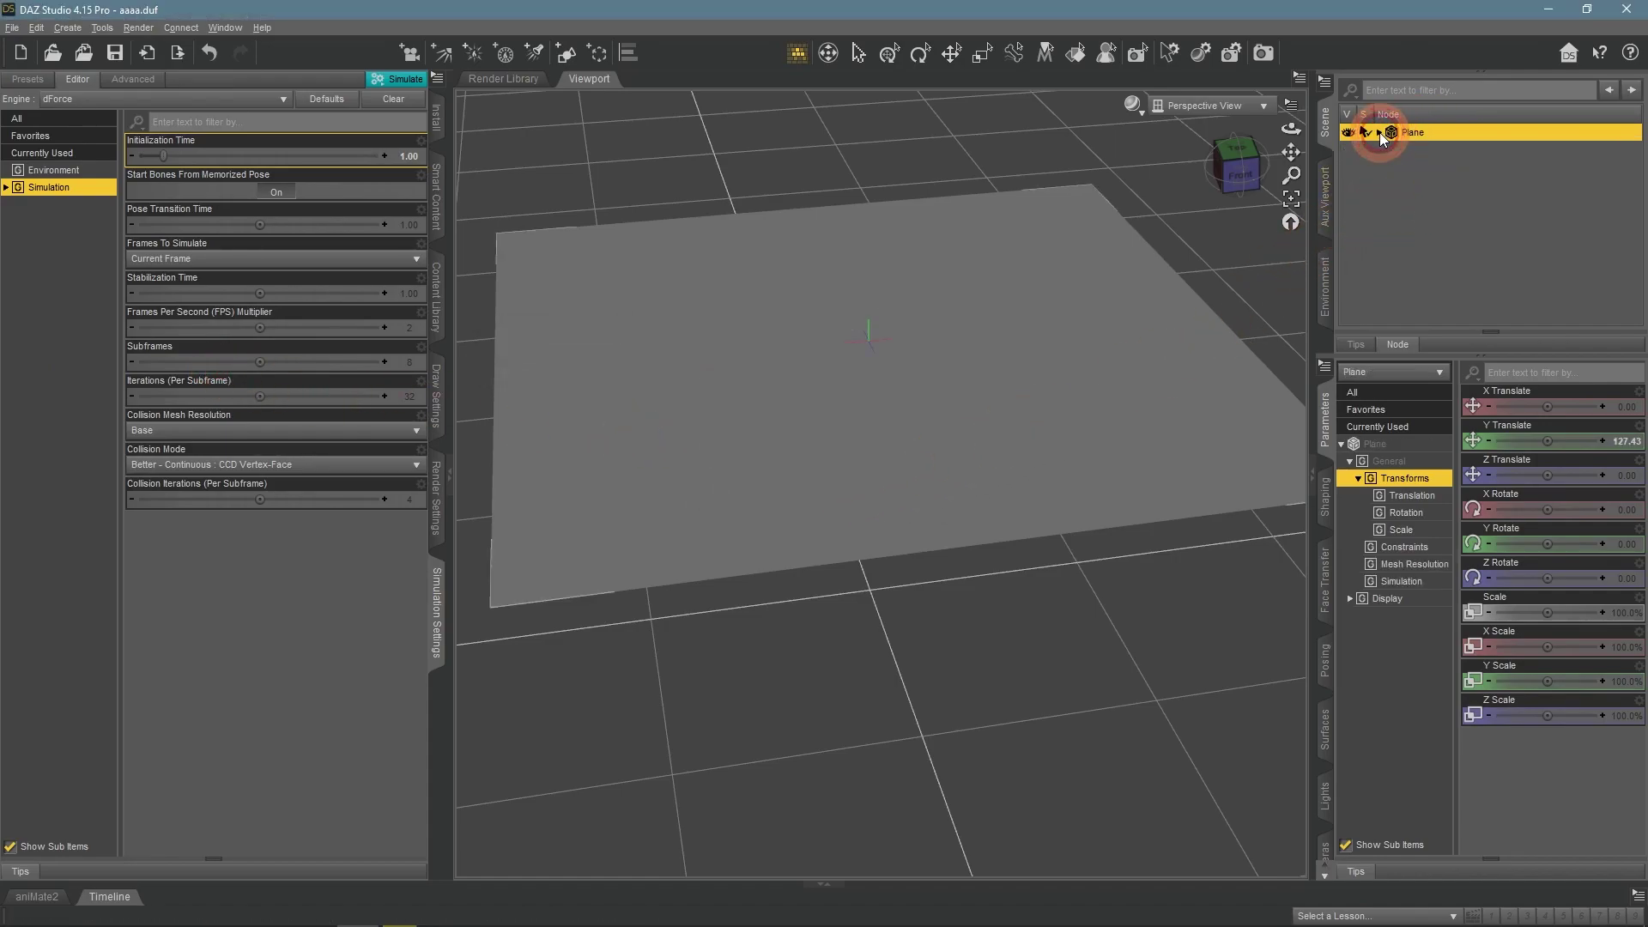
left_click(1379, 132)
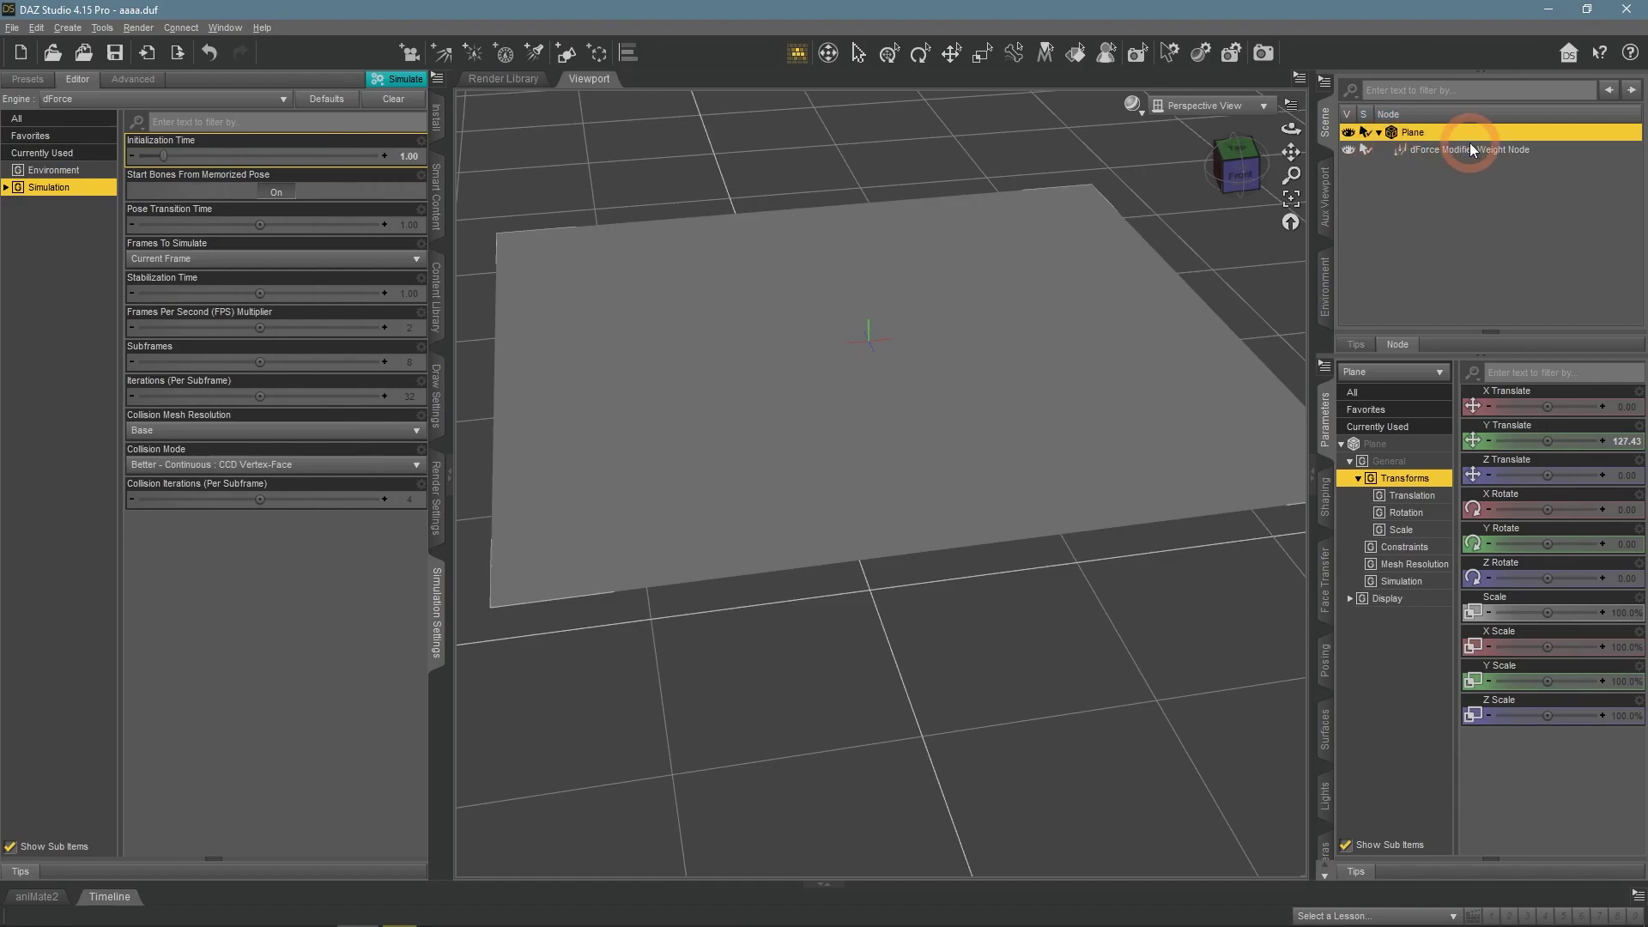
Add a dForce Modifier: Dynamic Surface to the Plane.
left_click(38, 29)
left_click(116, 162)
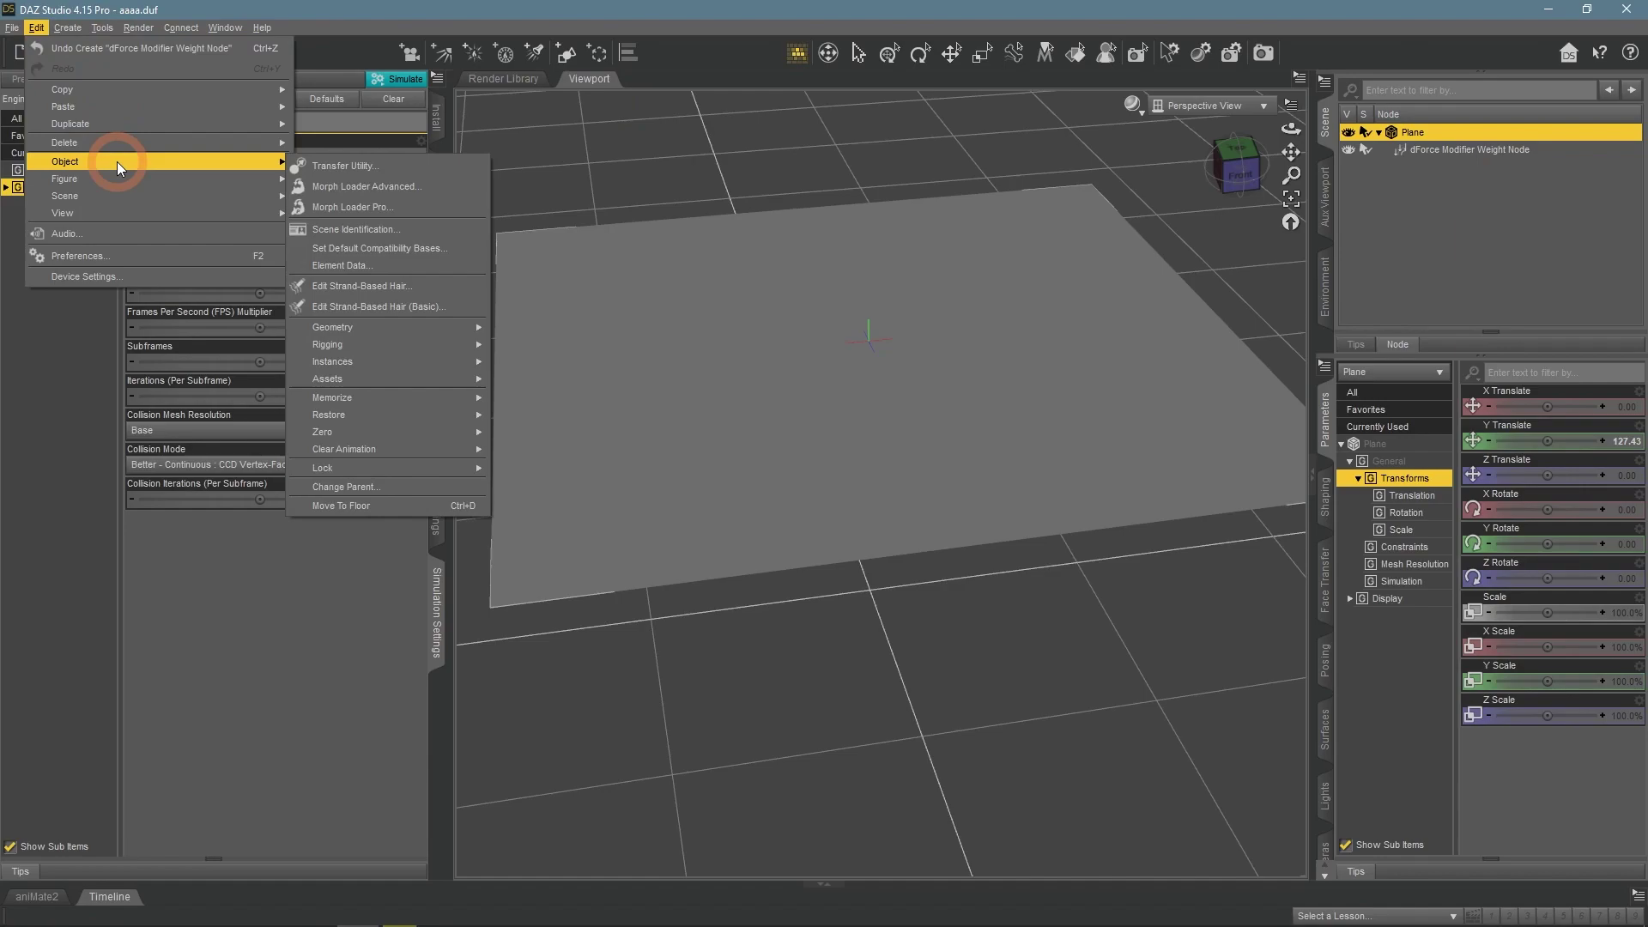
left_click(445, 329)
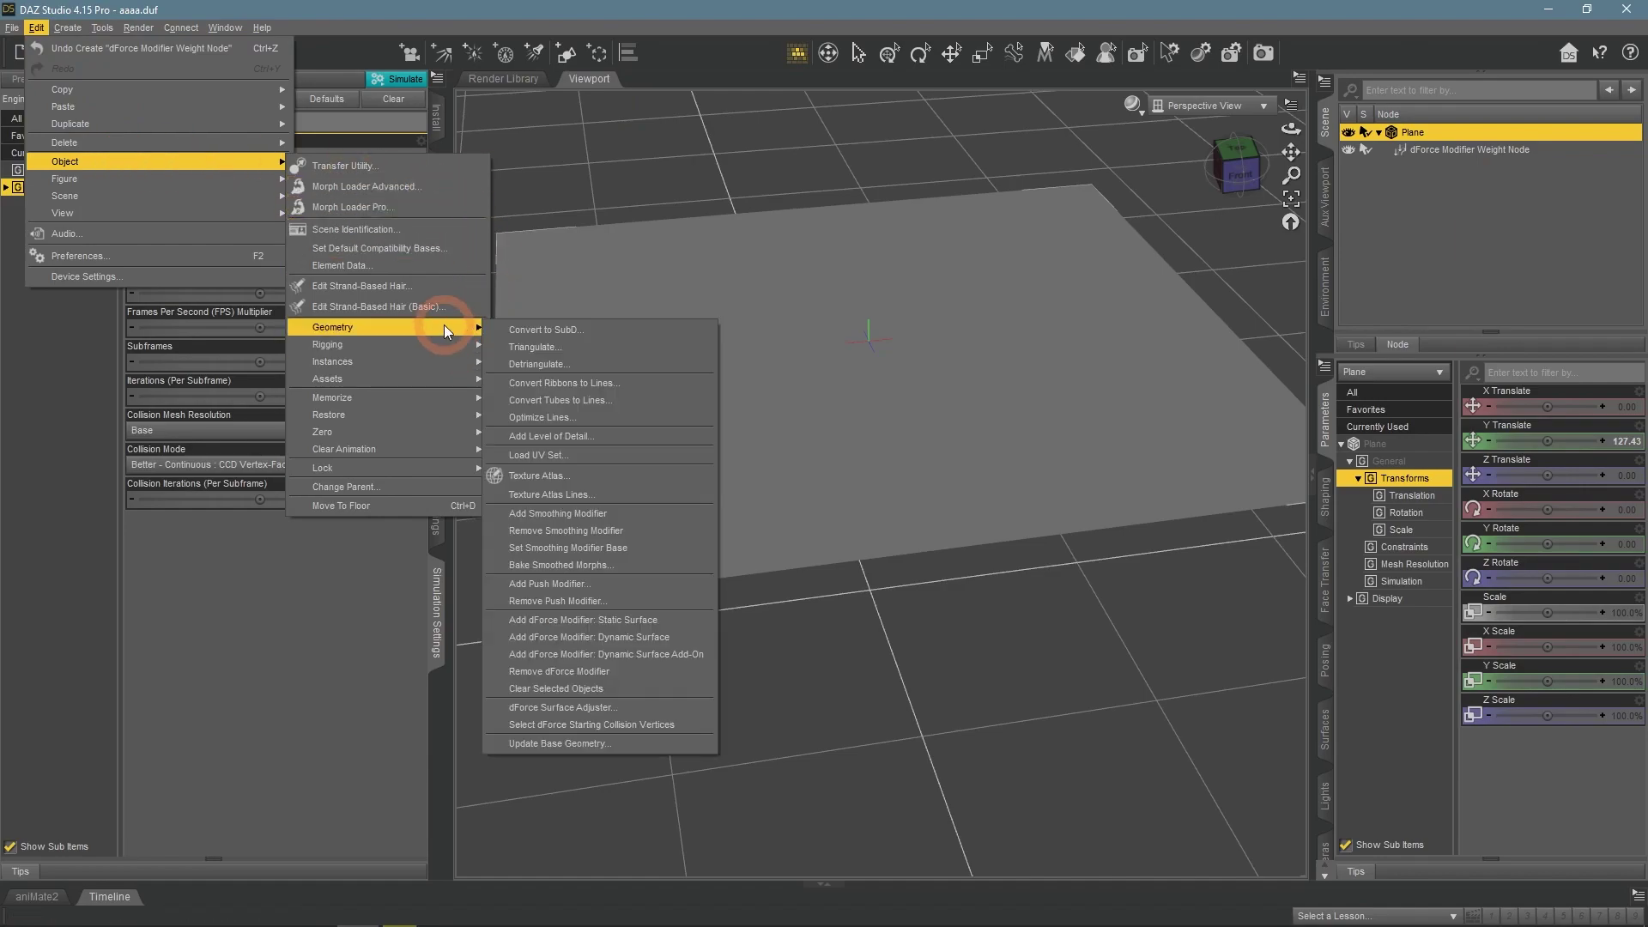
left_click(695, 640)
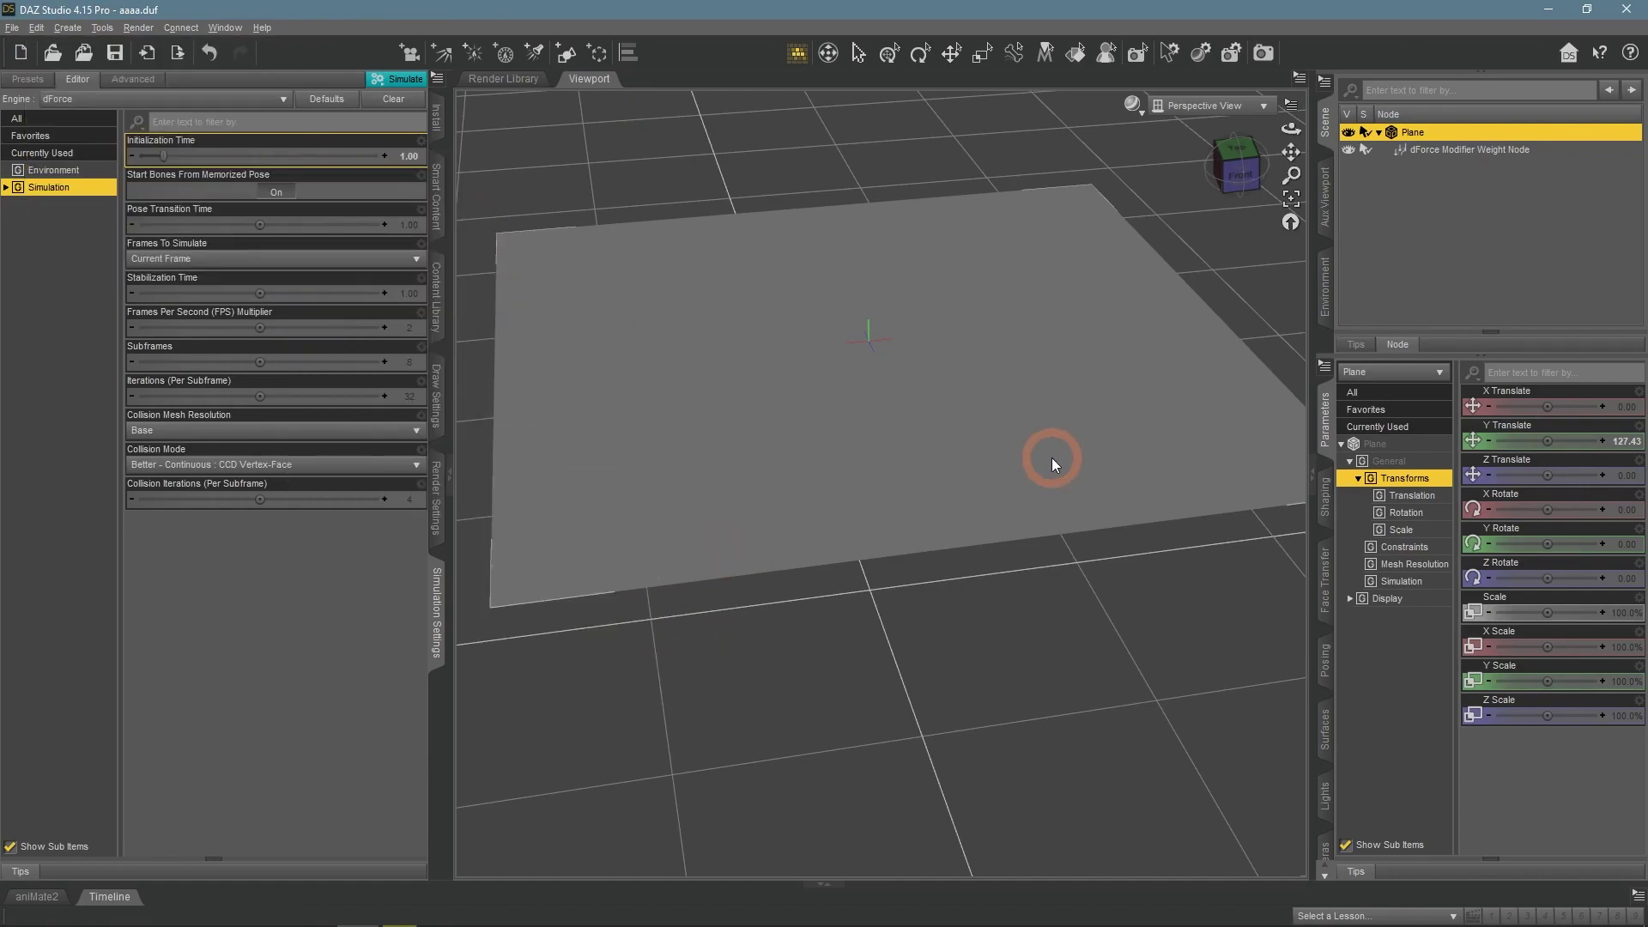
Select the weight node and paint an L-shaped stroke with the Node Weight Map Brush.
left_click(1430, 152)
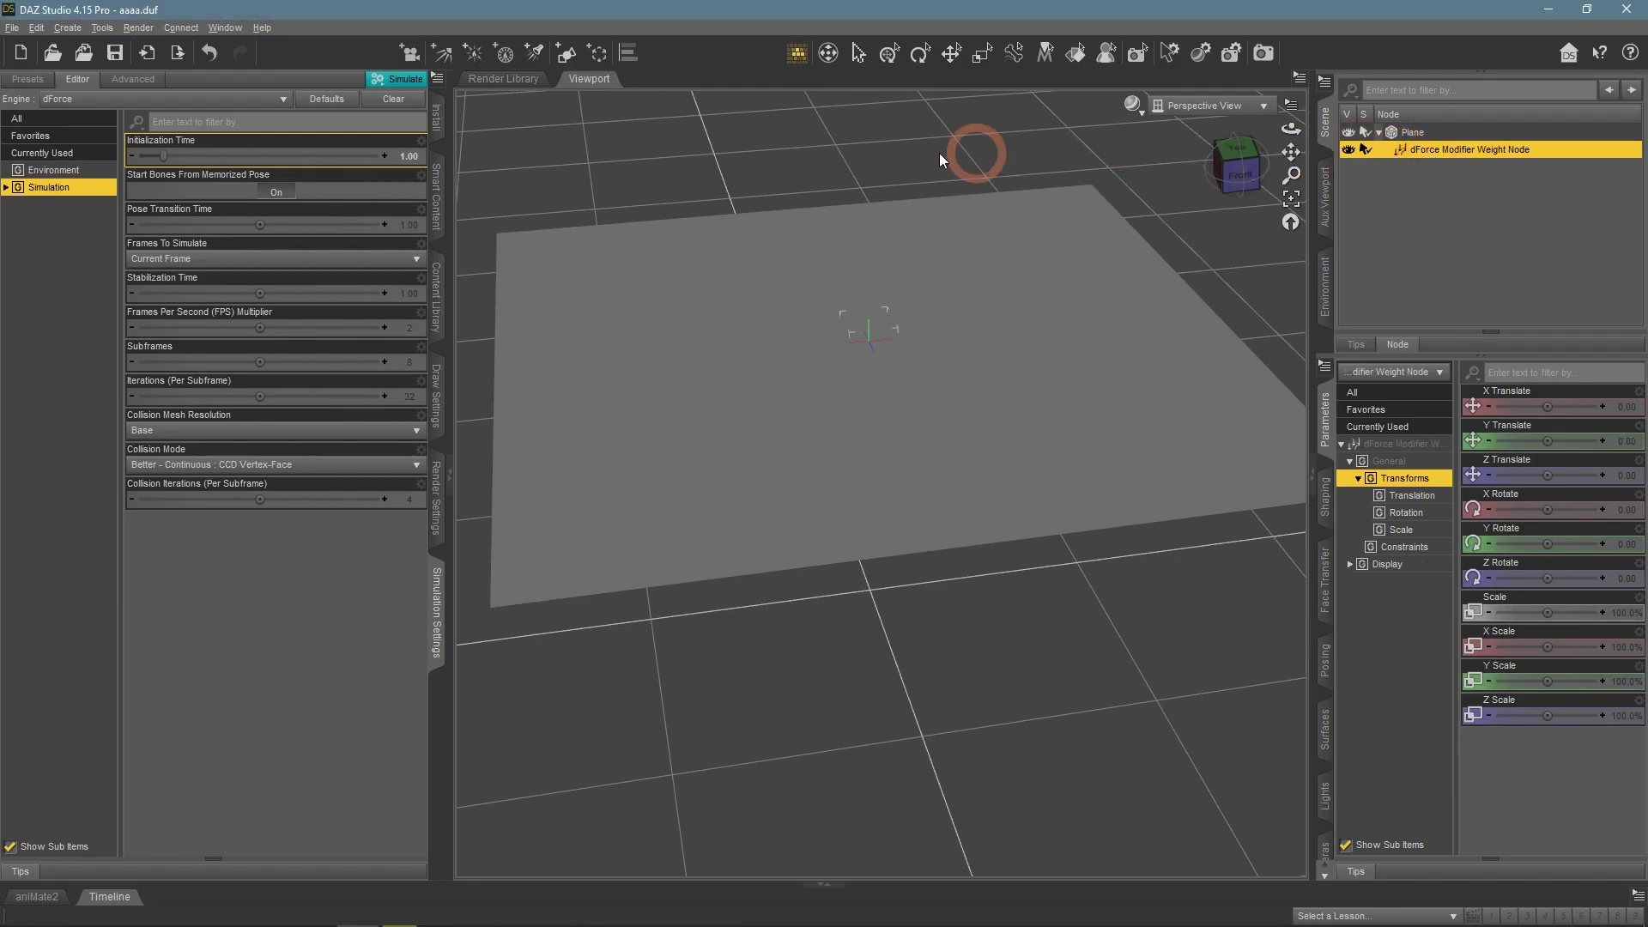
left_click(101, 27)
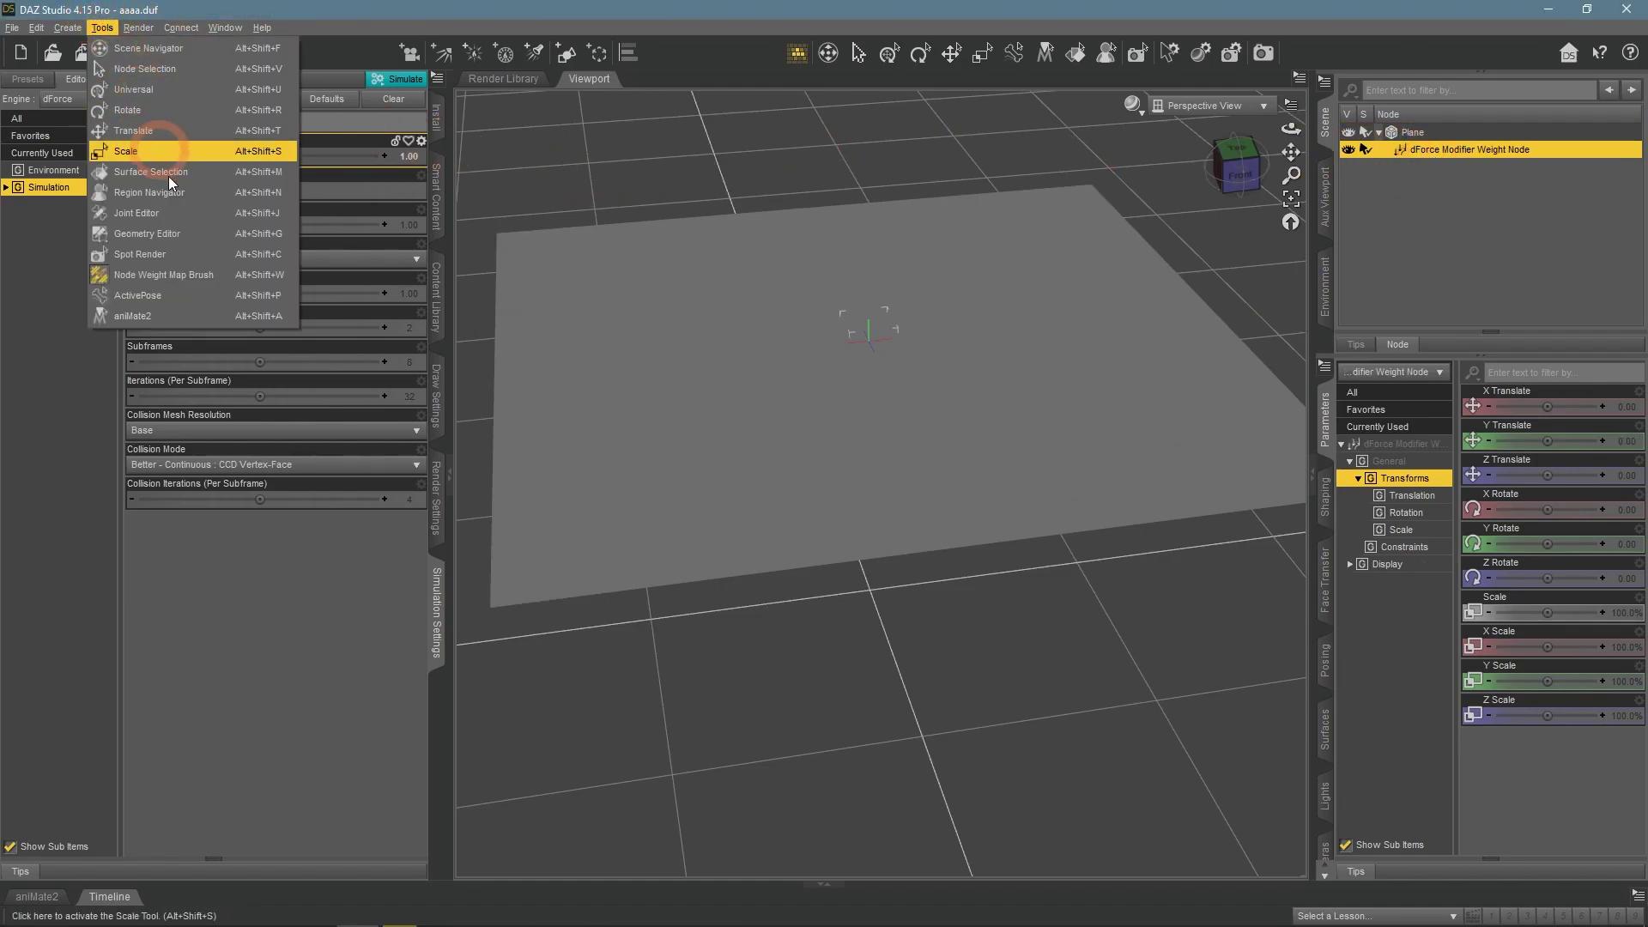
left_click(207, 279)
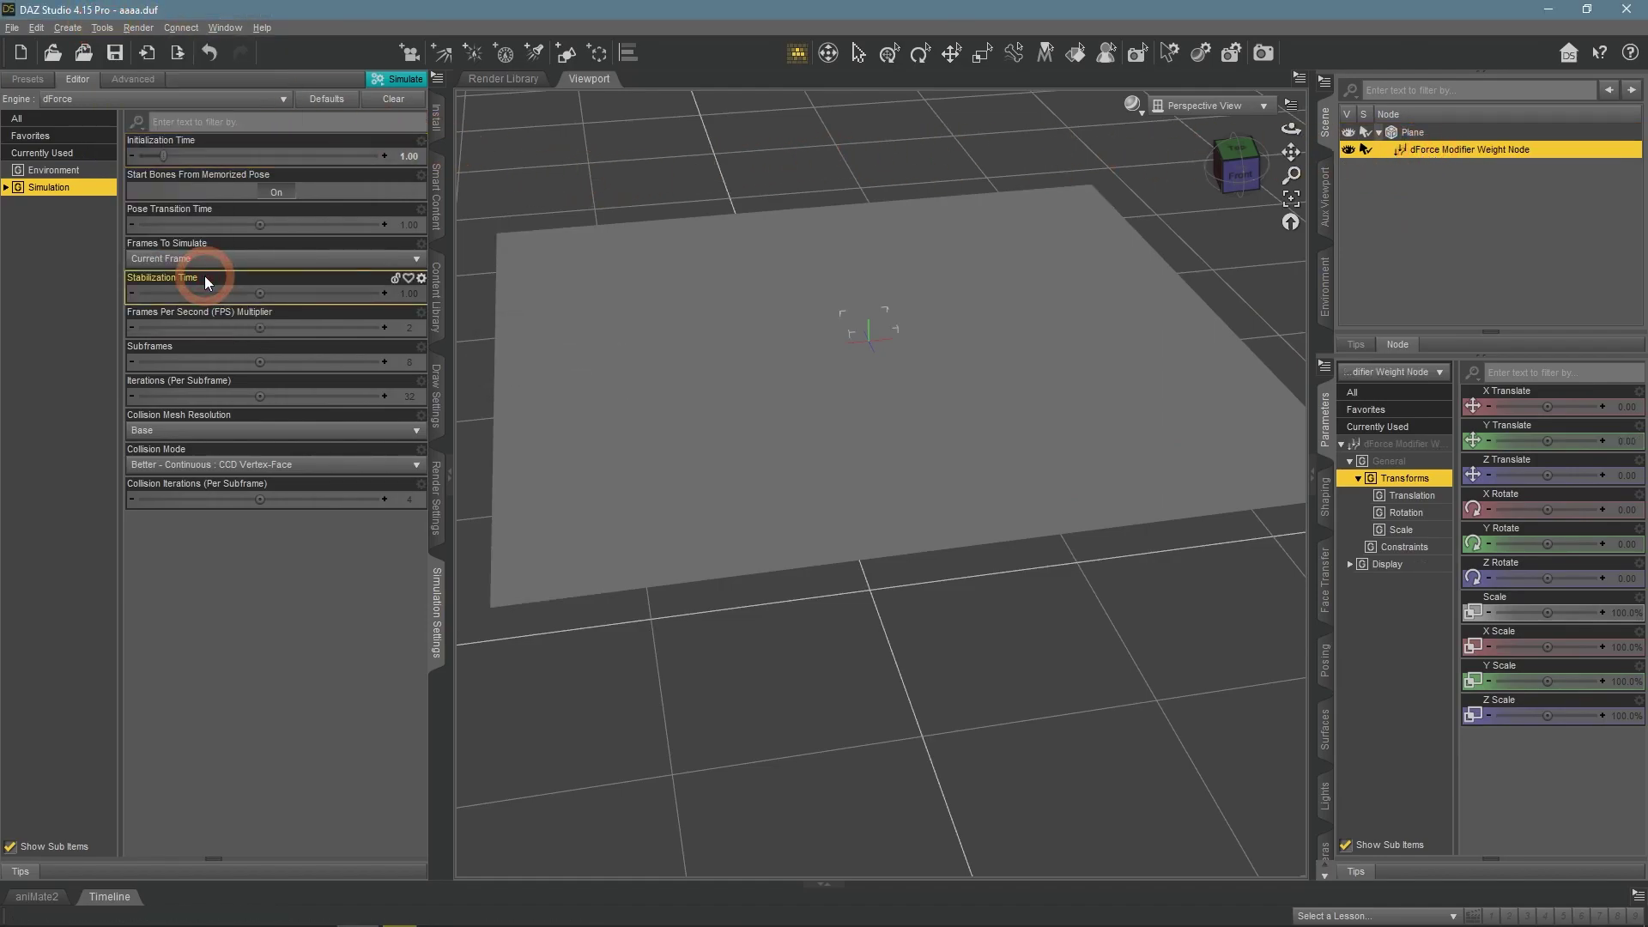
left_click_drag(810, 337, 816, 367)
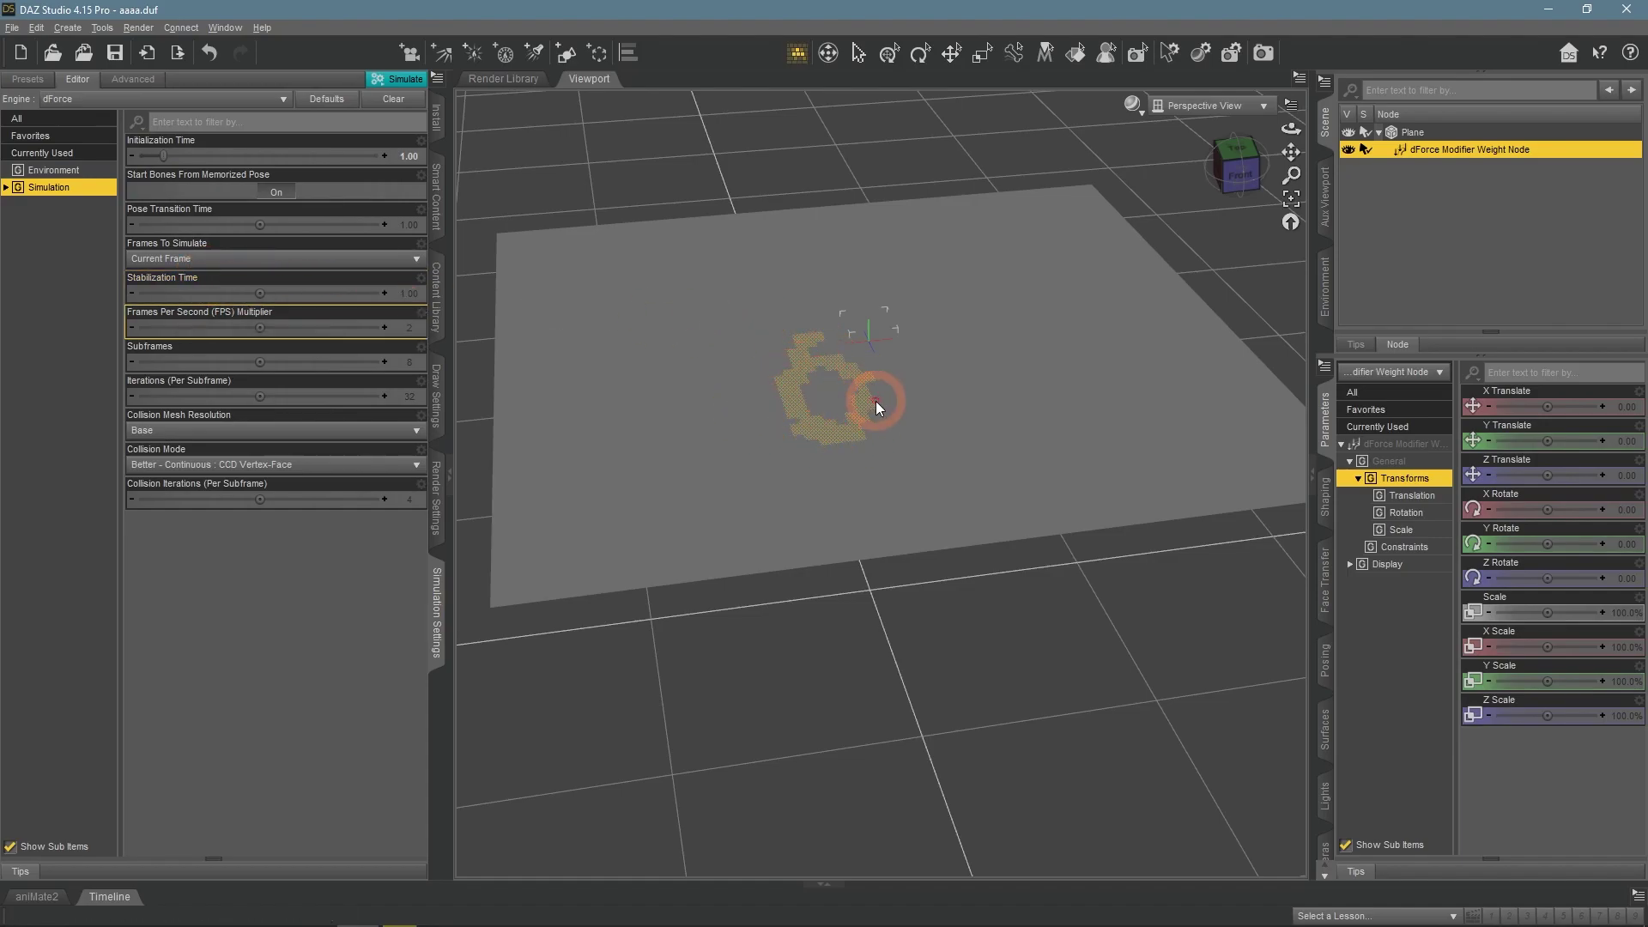
mouse_move(607, 257)
left_mouse_down()
mouse_move(625, 425)
mouse_move(767, 420)
mouse_move(803, 343)
left_mouse_up()
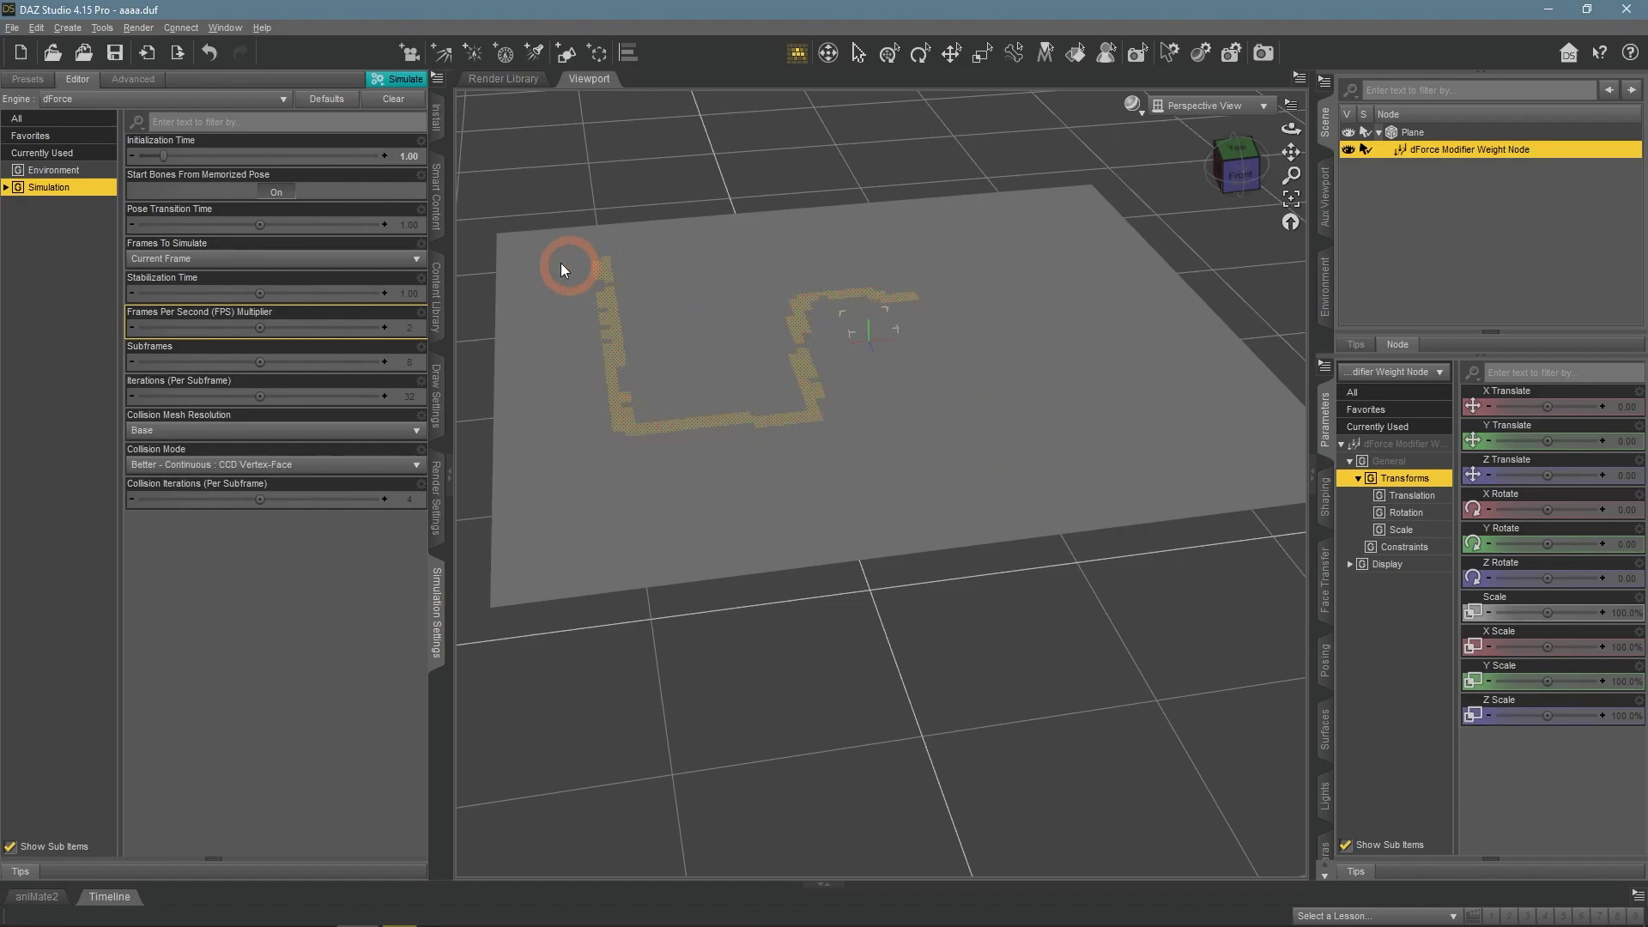
left_click(225, 28)
Show Tool Settings and add a dForce Simulation: Influence Weights map to the weight node.
mouse_move(237, 48)
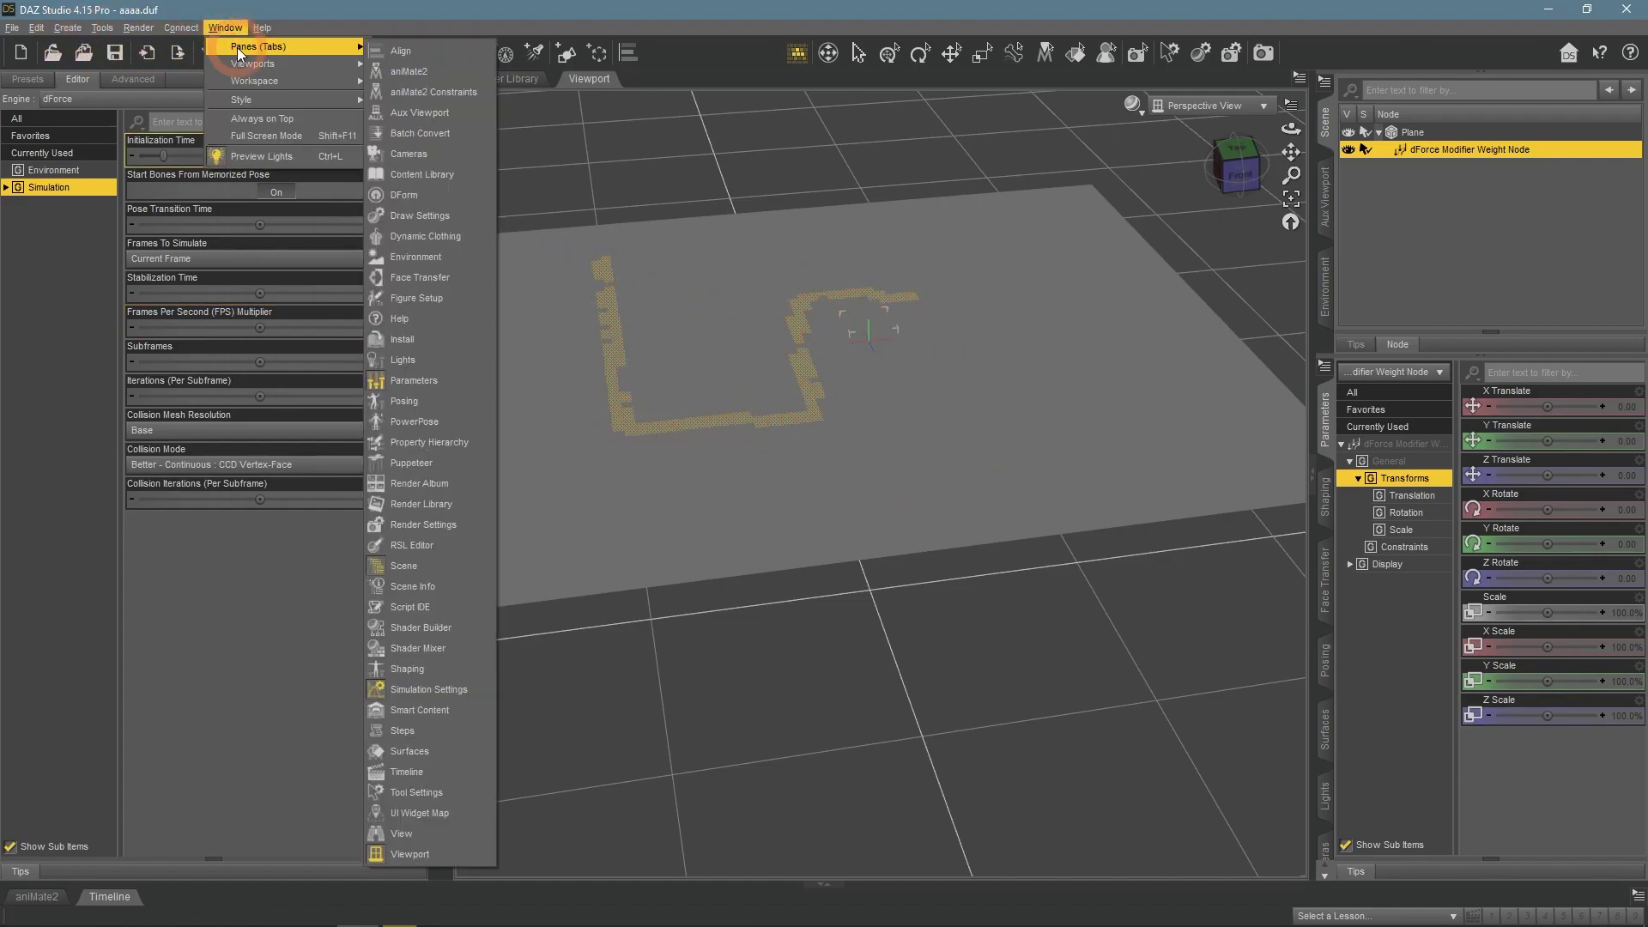
left_click(455, 792)
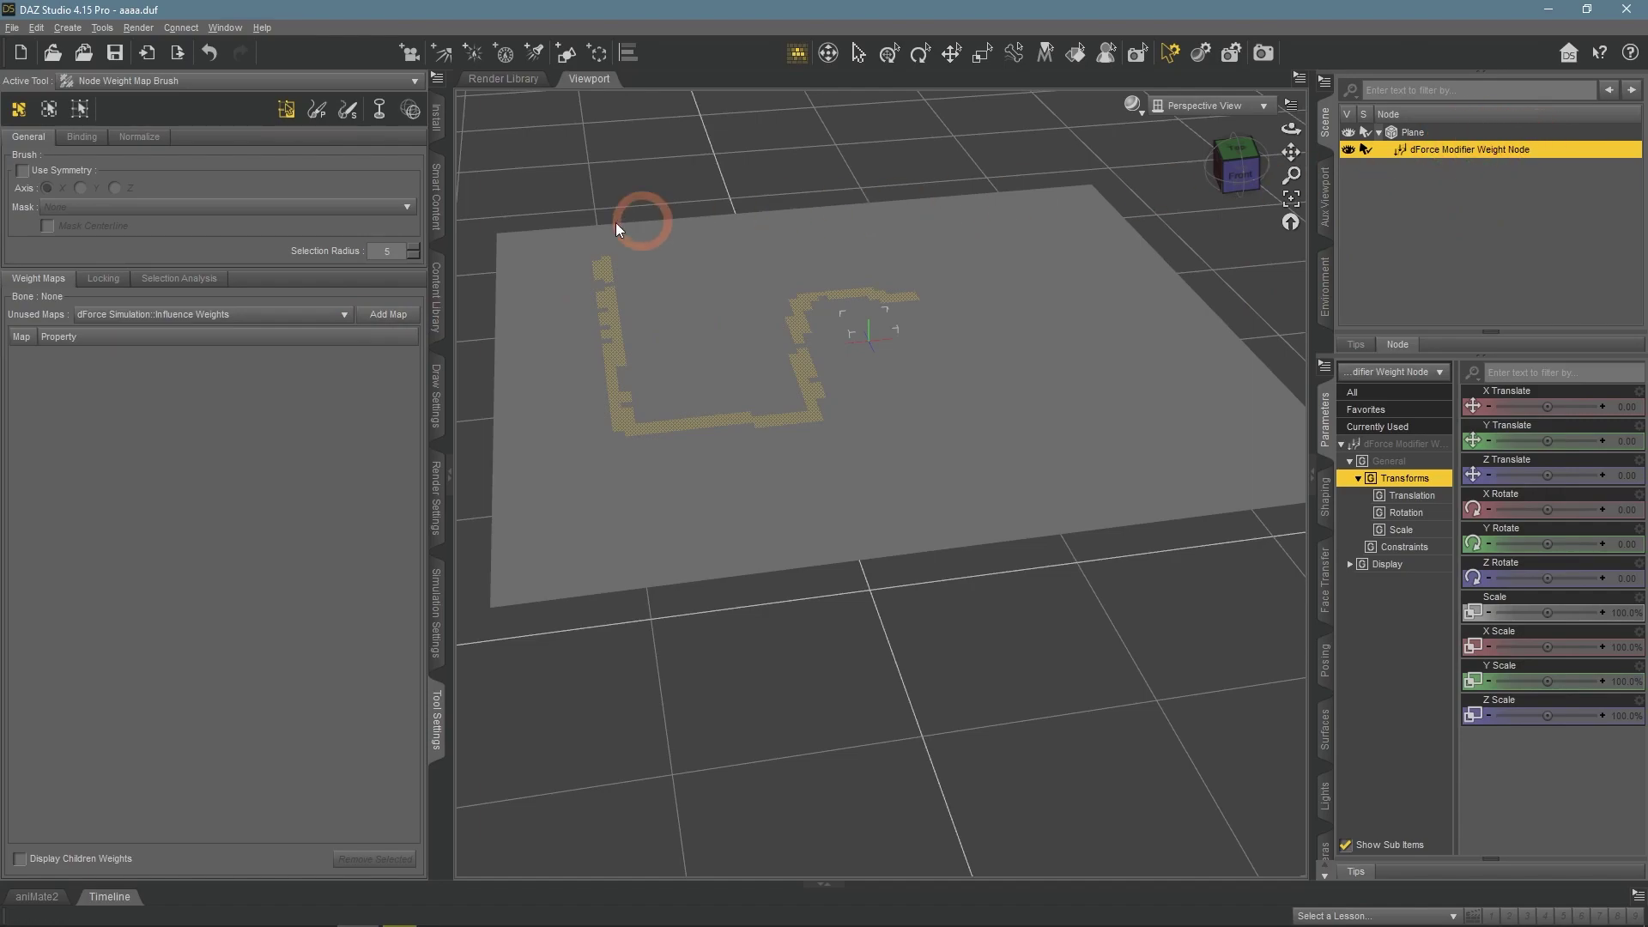
left_click(394, 313)
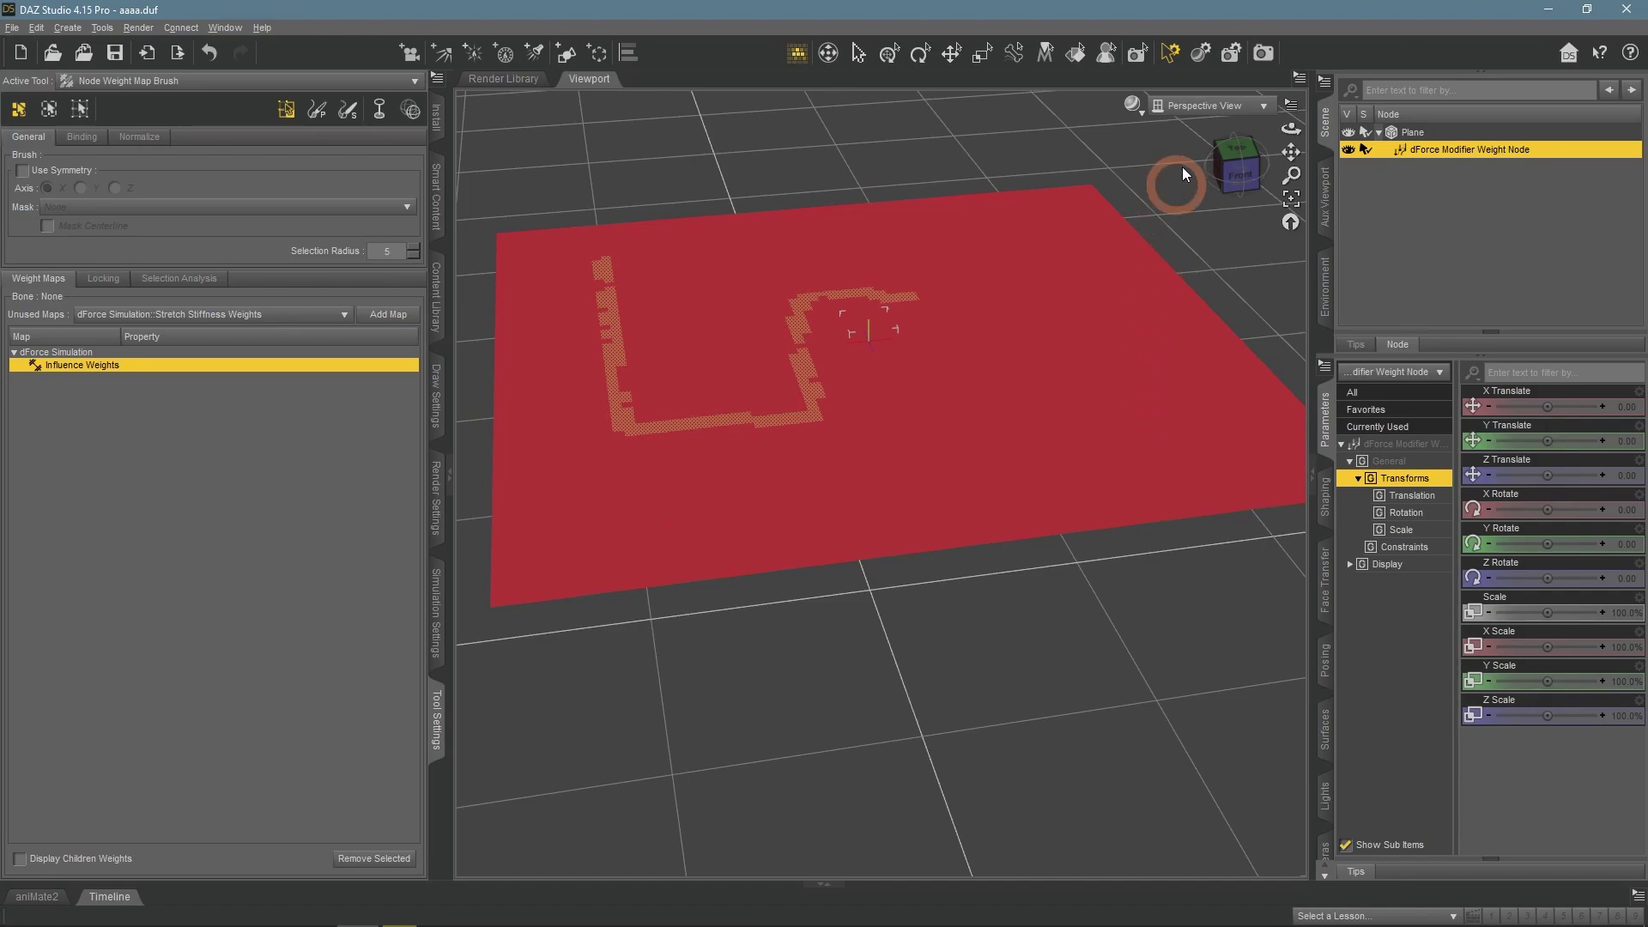
left_click(1200, 105)
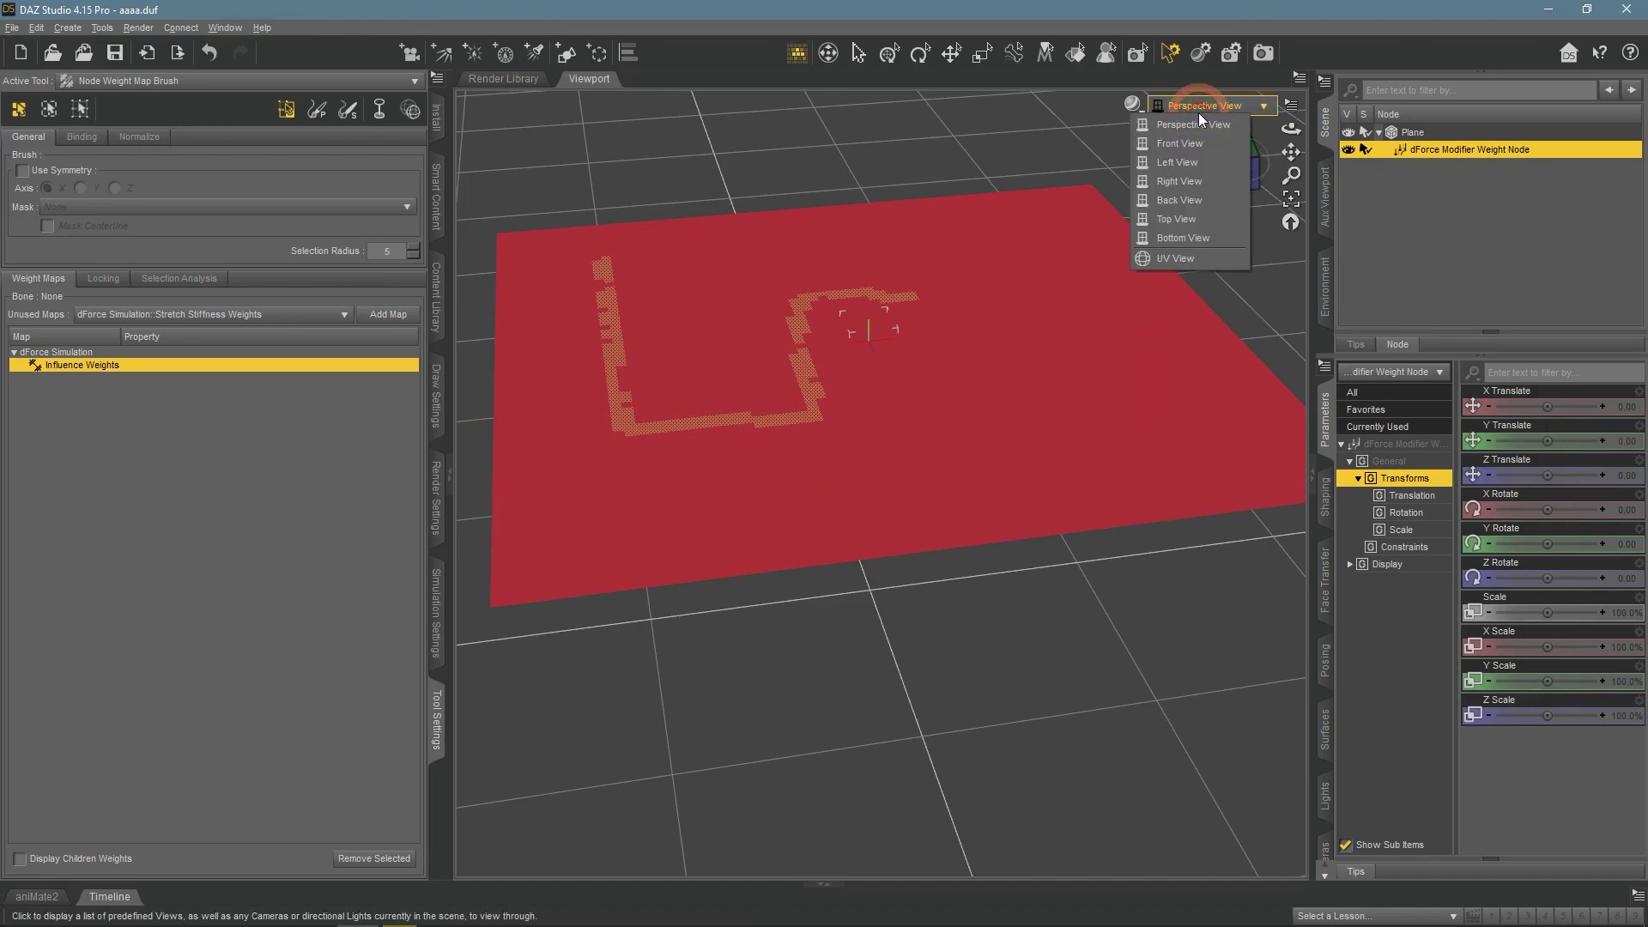
Switch to Top View and clear the painted weight strokes from the Plane.
left_click(1198, 223)
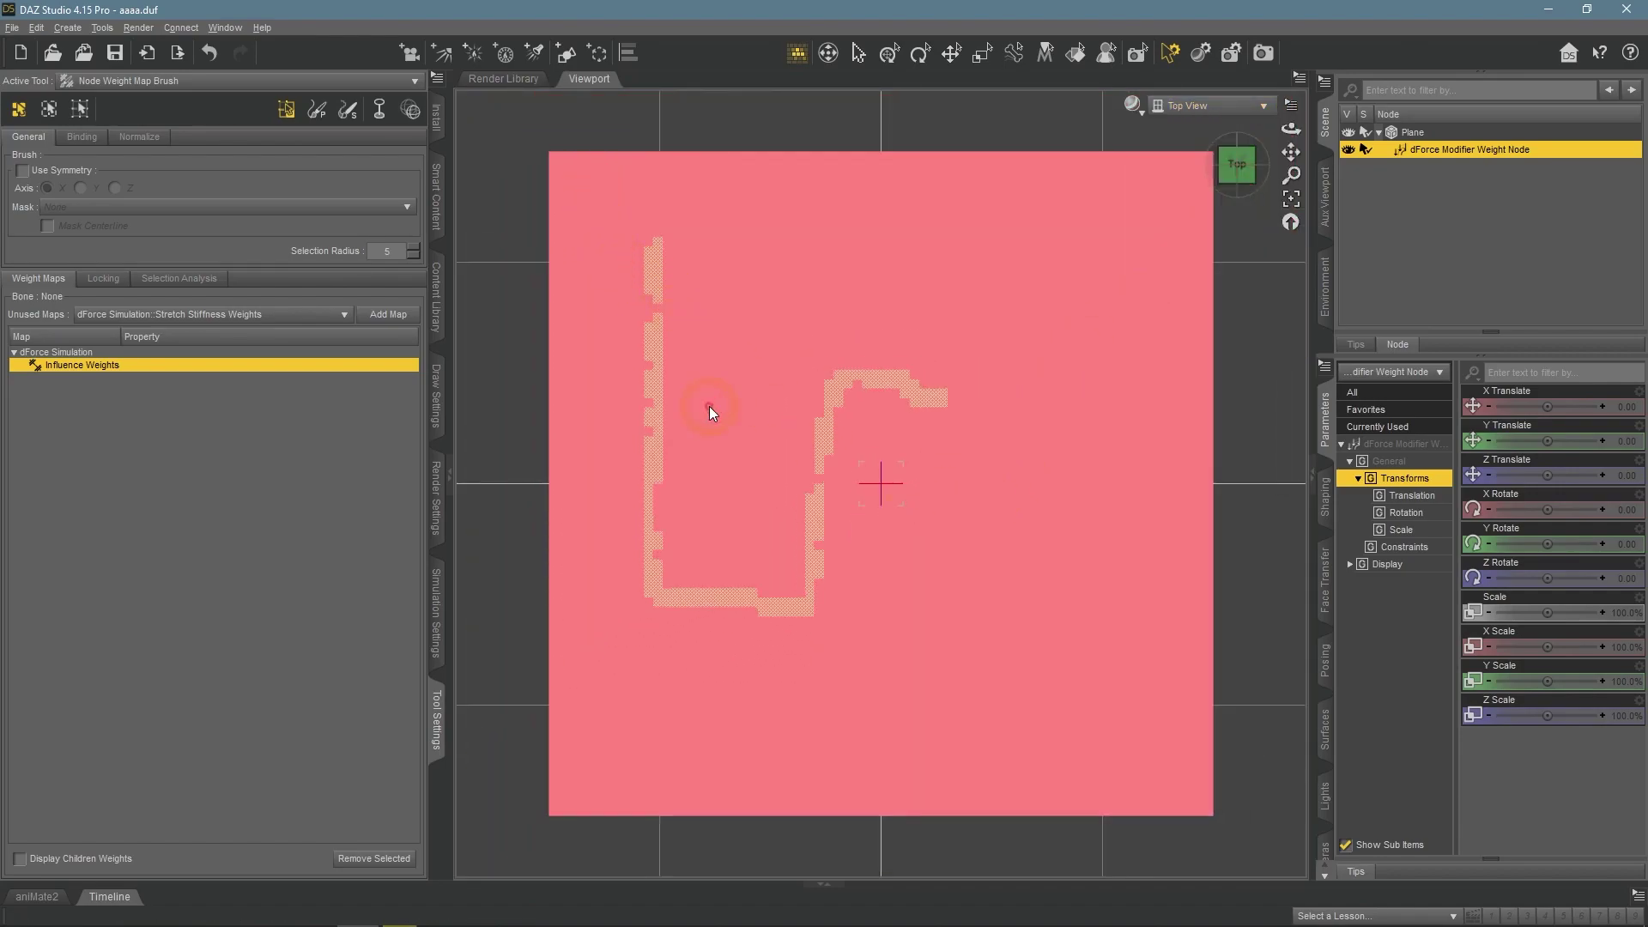
left_click(787, 409)
left_click(1296, 246)
left_click(1408, 149)
mouse_move(875, 360)
left_mouse_down()
mouse_move(945, 448)
mouse_move(913, 487)
left_mouse_up()
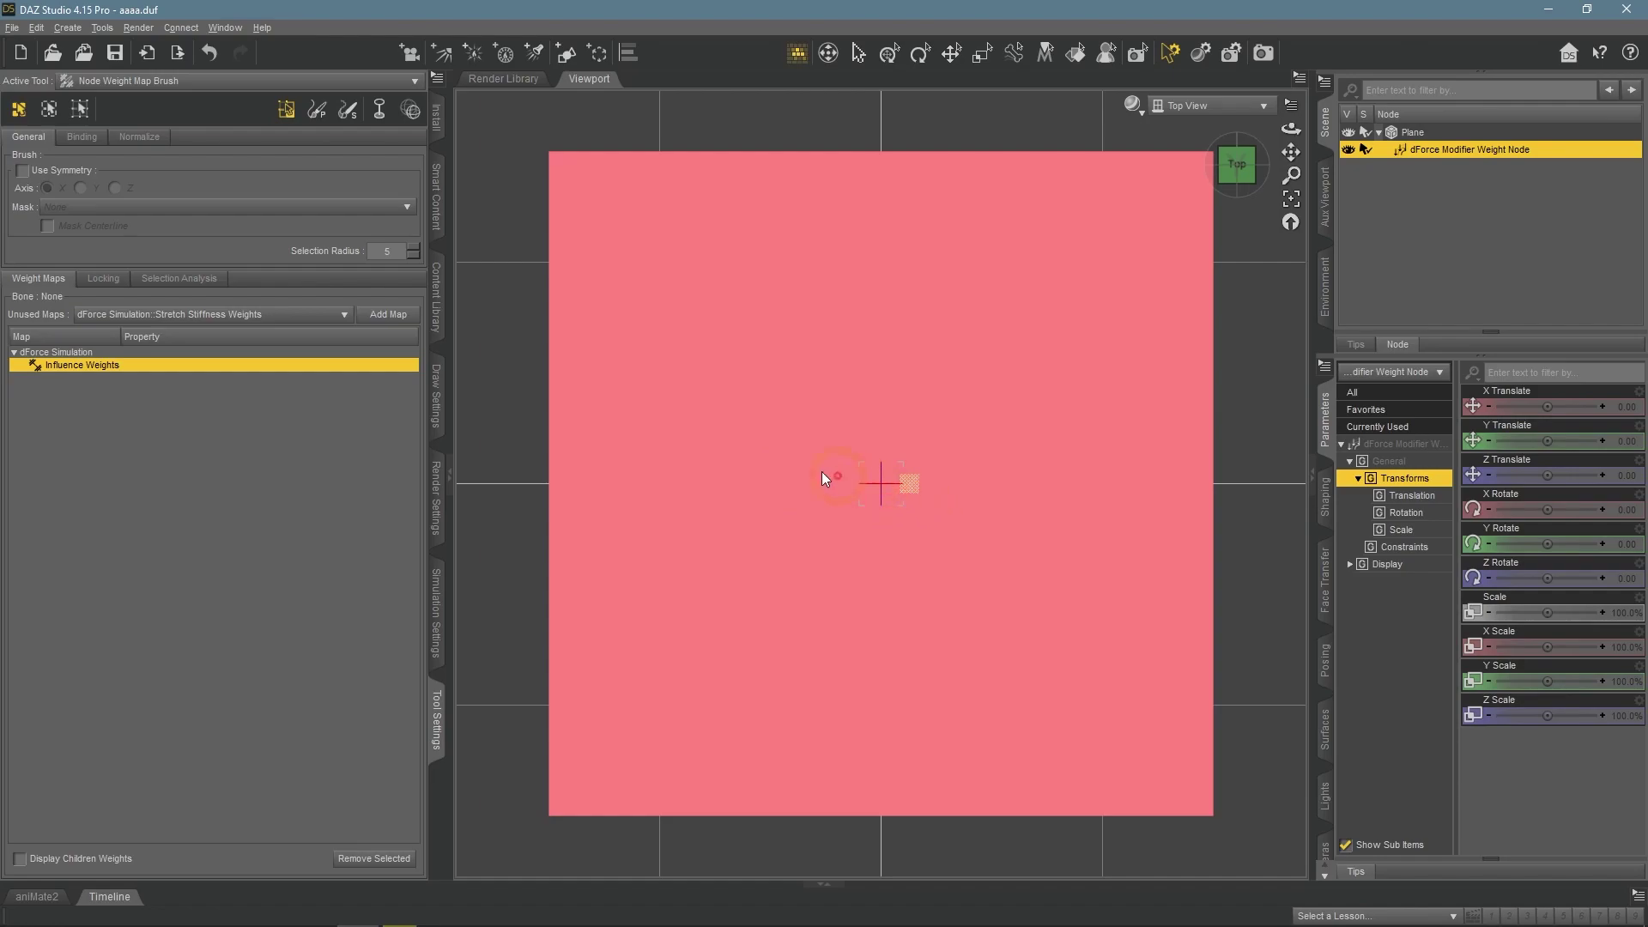
Bring up the viewport brush menu's Selection Mode submenu.
right_click(599, 198)
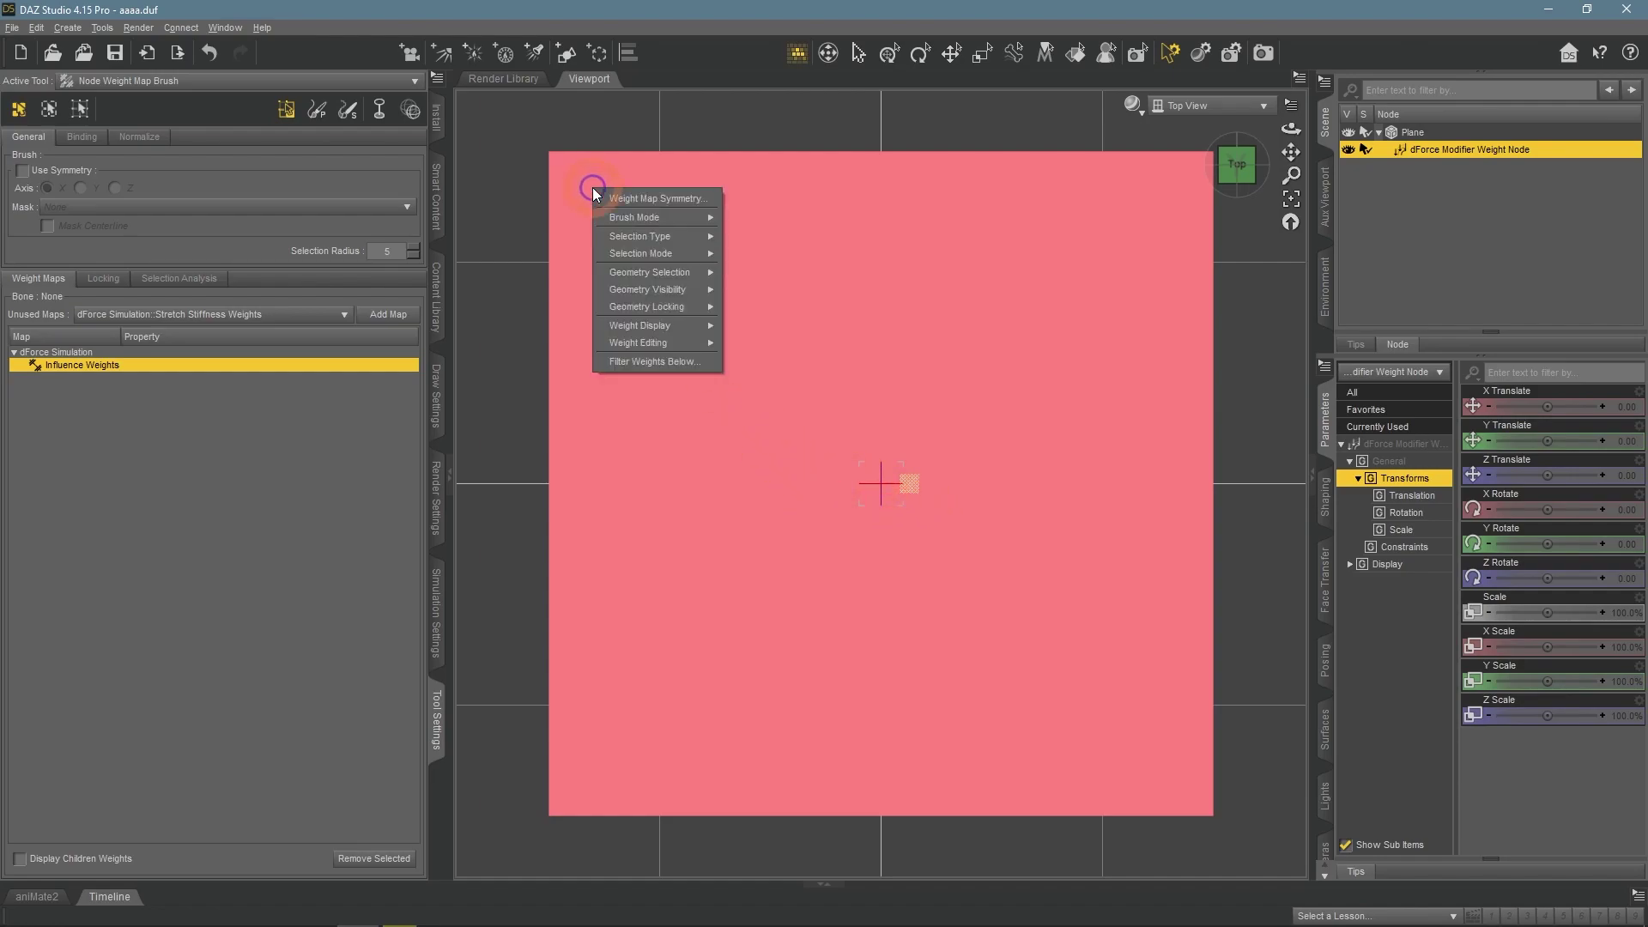
mouse_move(622, 217)
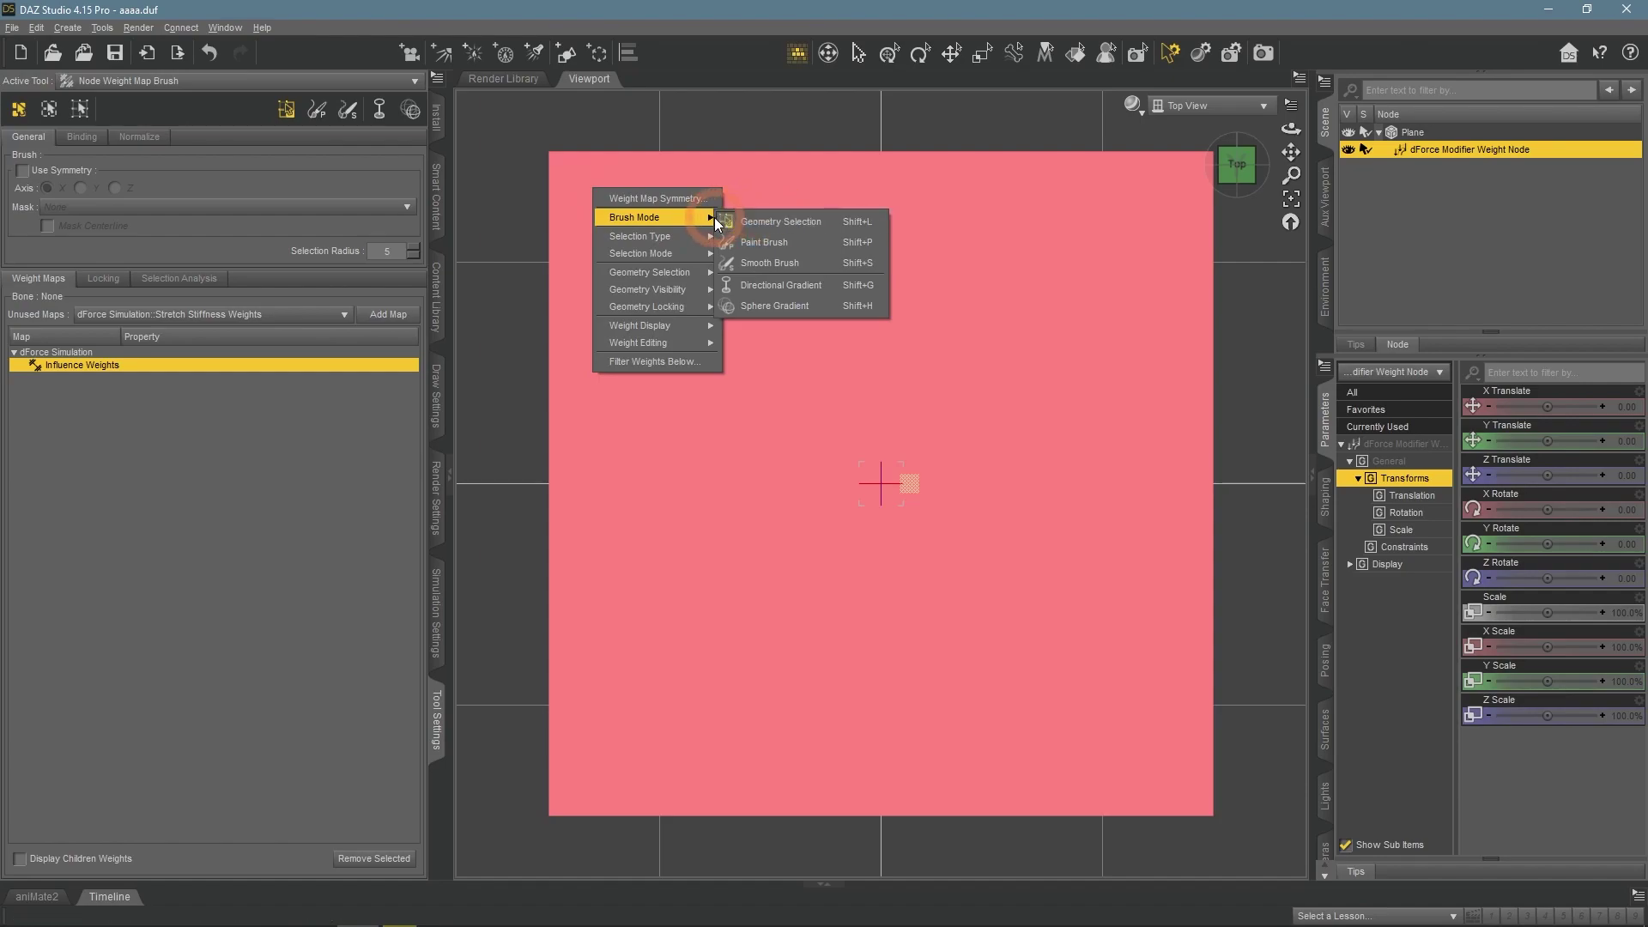
mouse_move(667, 252)
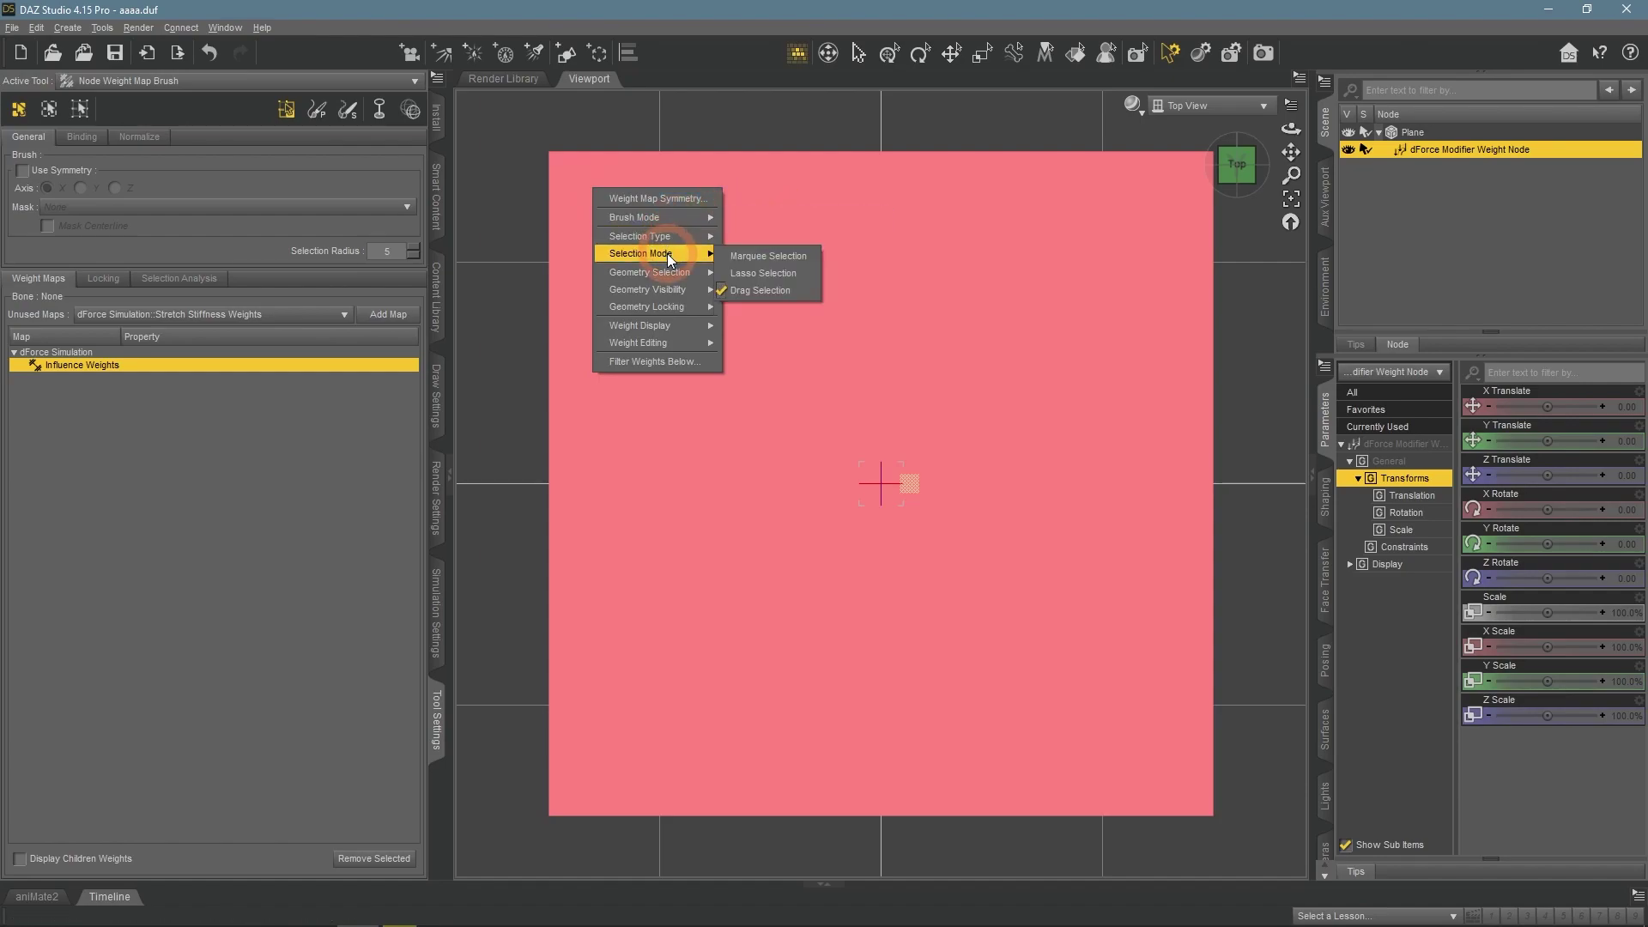
Use Marquee Selection to select a thin strip of faces along the plane's left edge.
left_click(774, 258)
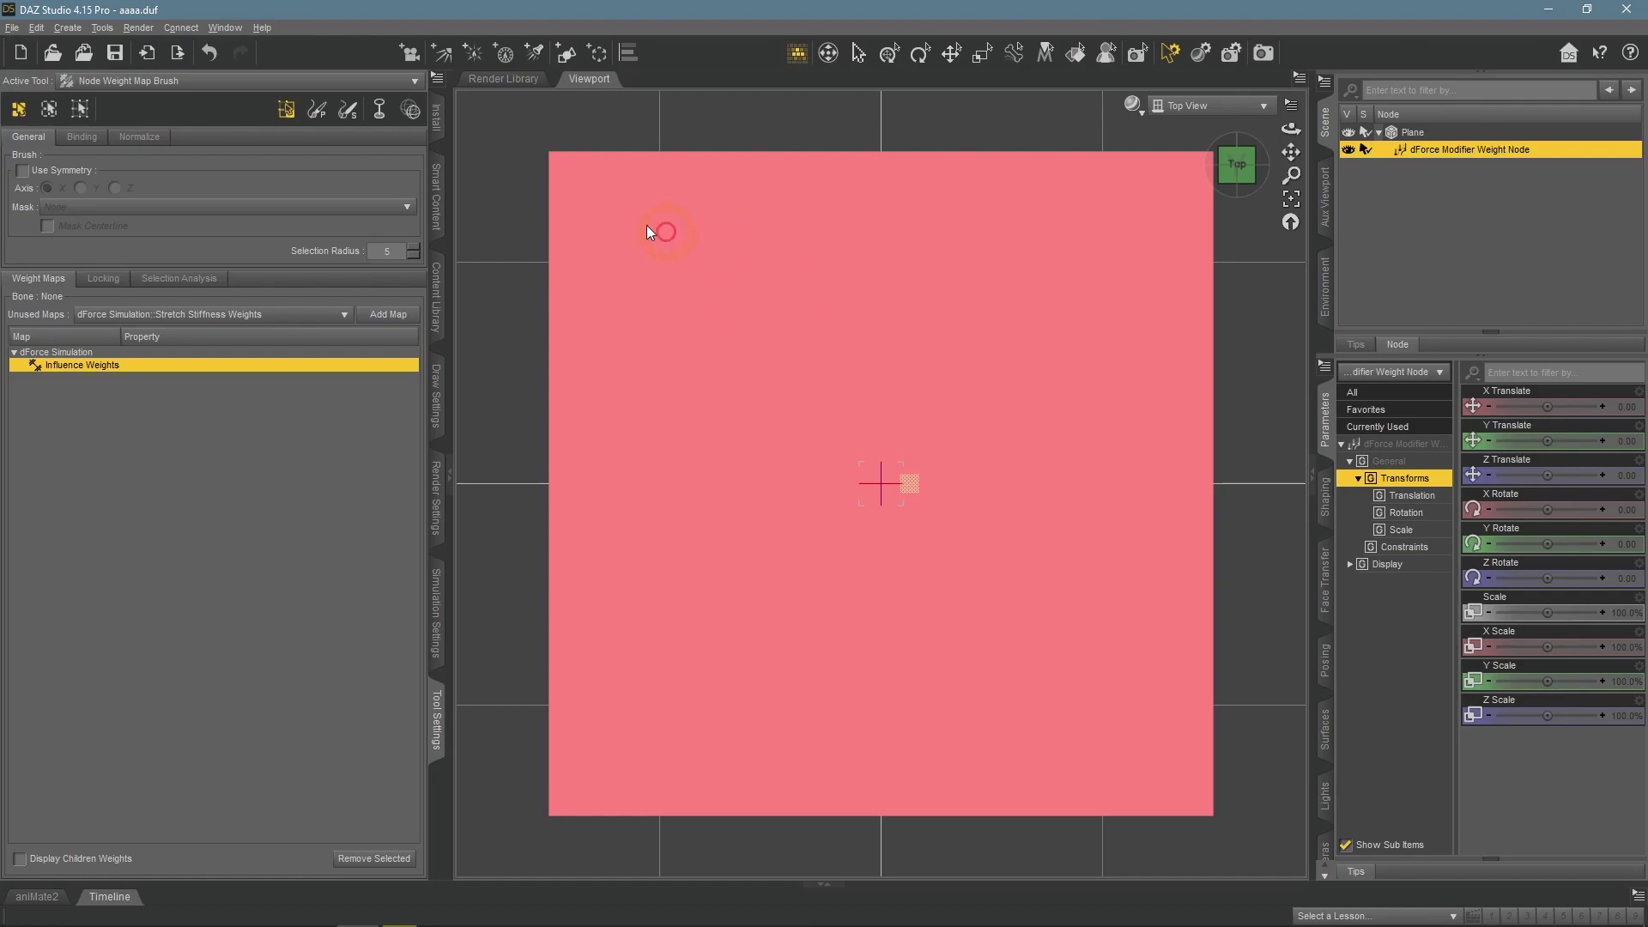
left_click_drag(626, 861, 626, 862)
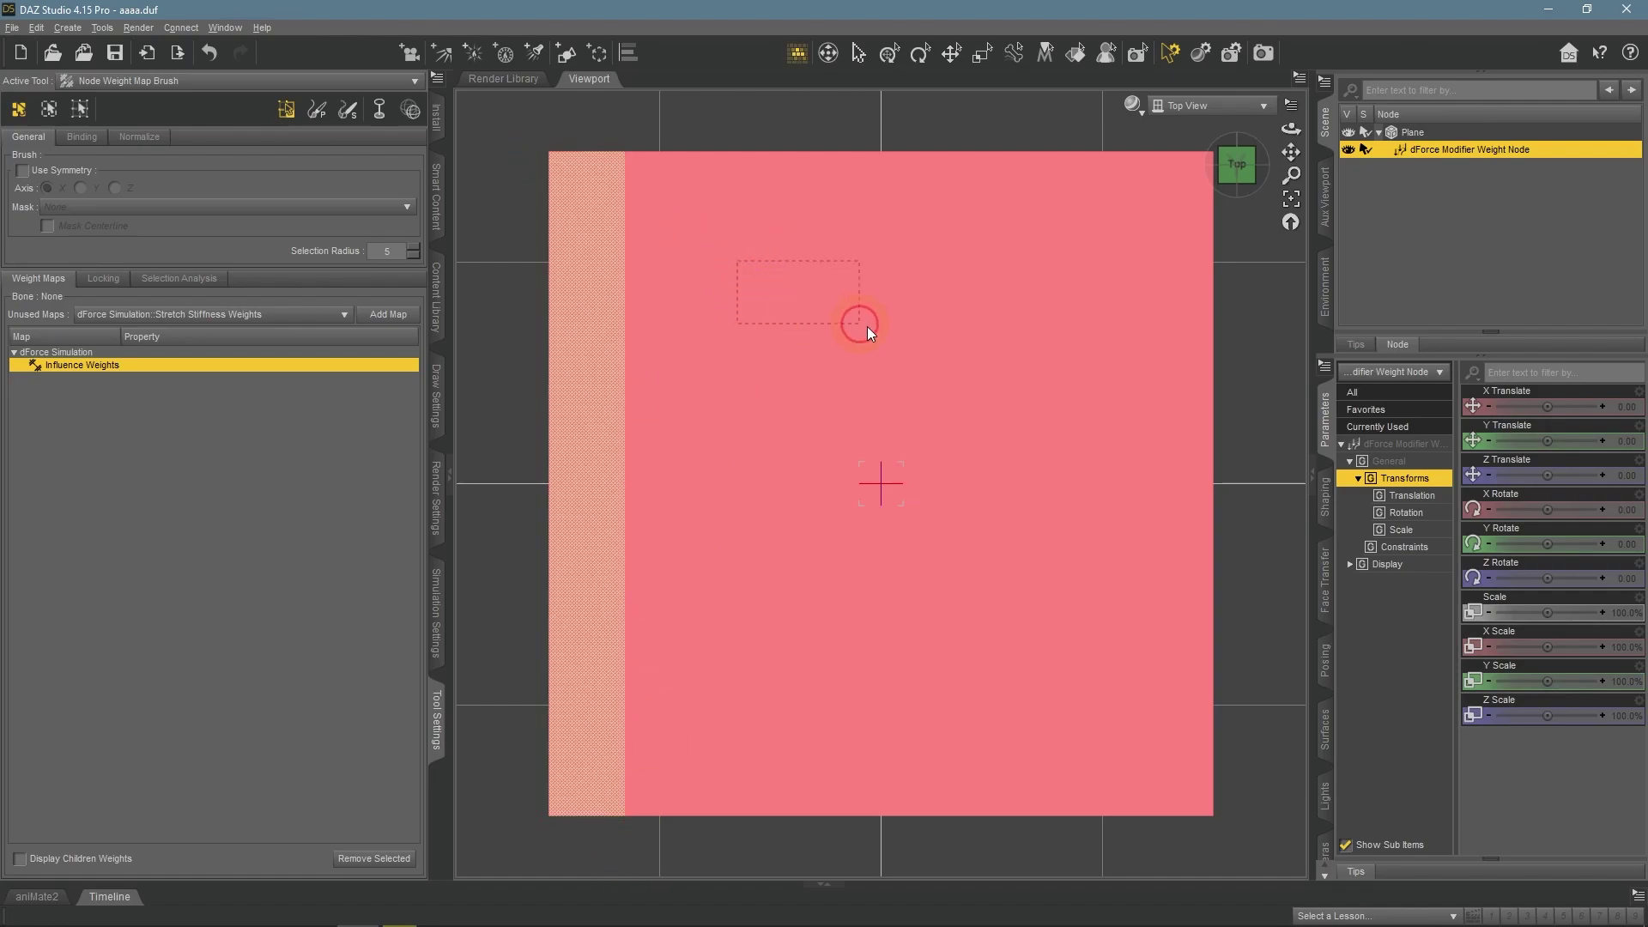
left_click_drag(867, 327, 900, 332)
left_click_drag(669, 597, 669, 598)
left_click_drag(1017, 247, 1105, 449)
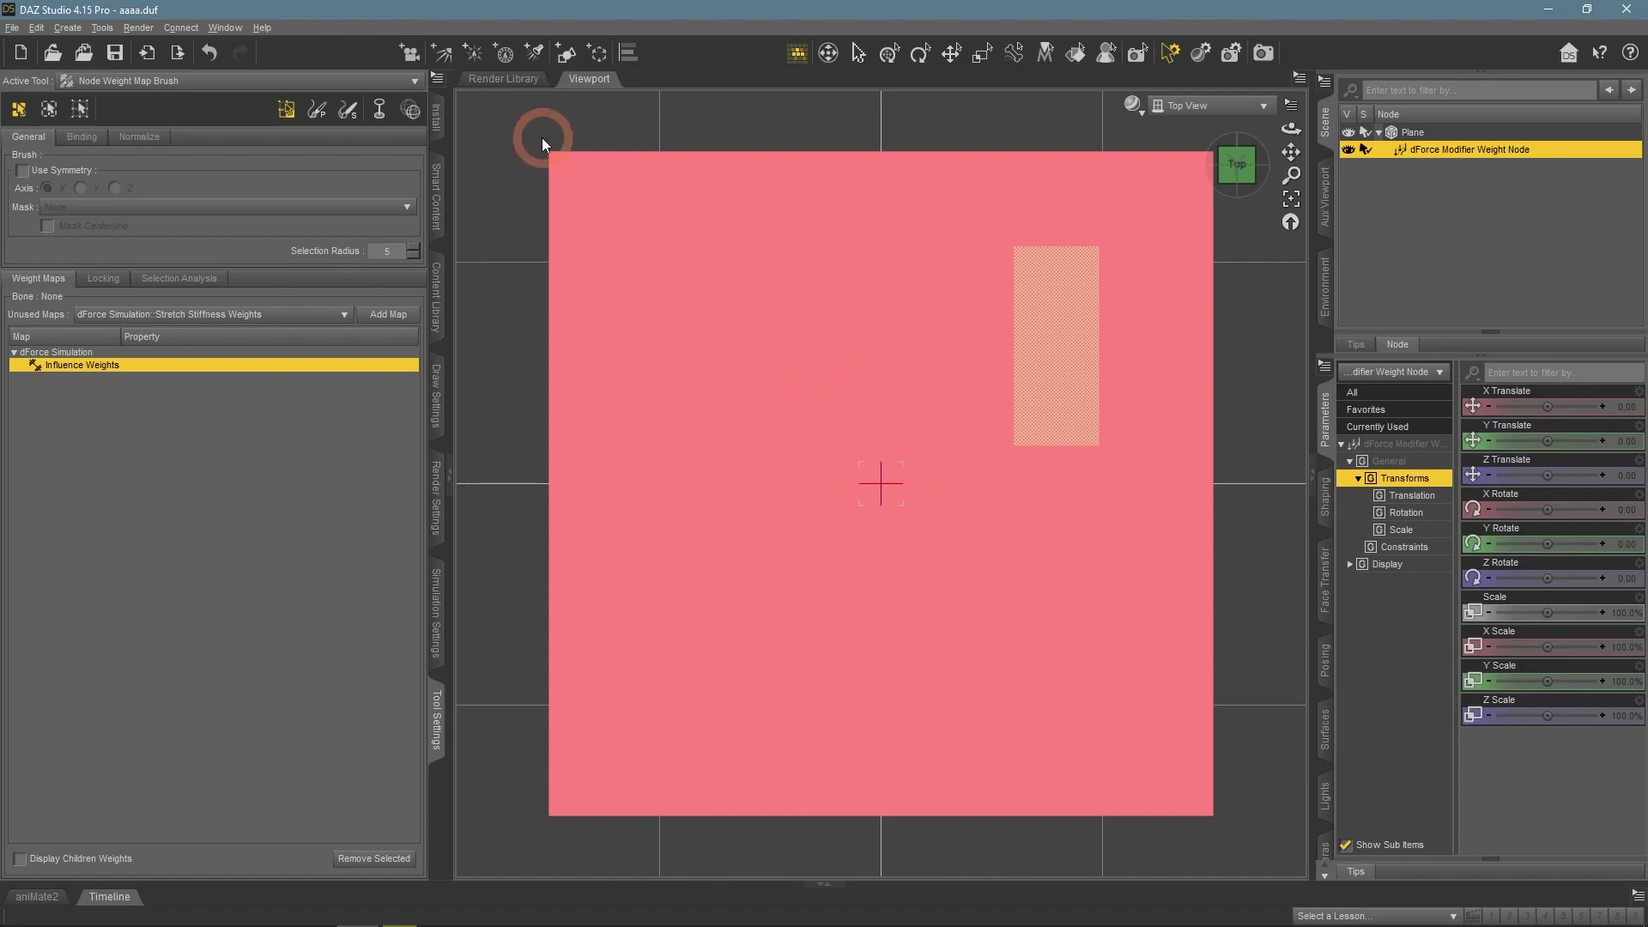
left_click_drag(542, 139, 580, 308)
left_click_drag(585, 831, 585, 831)
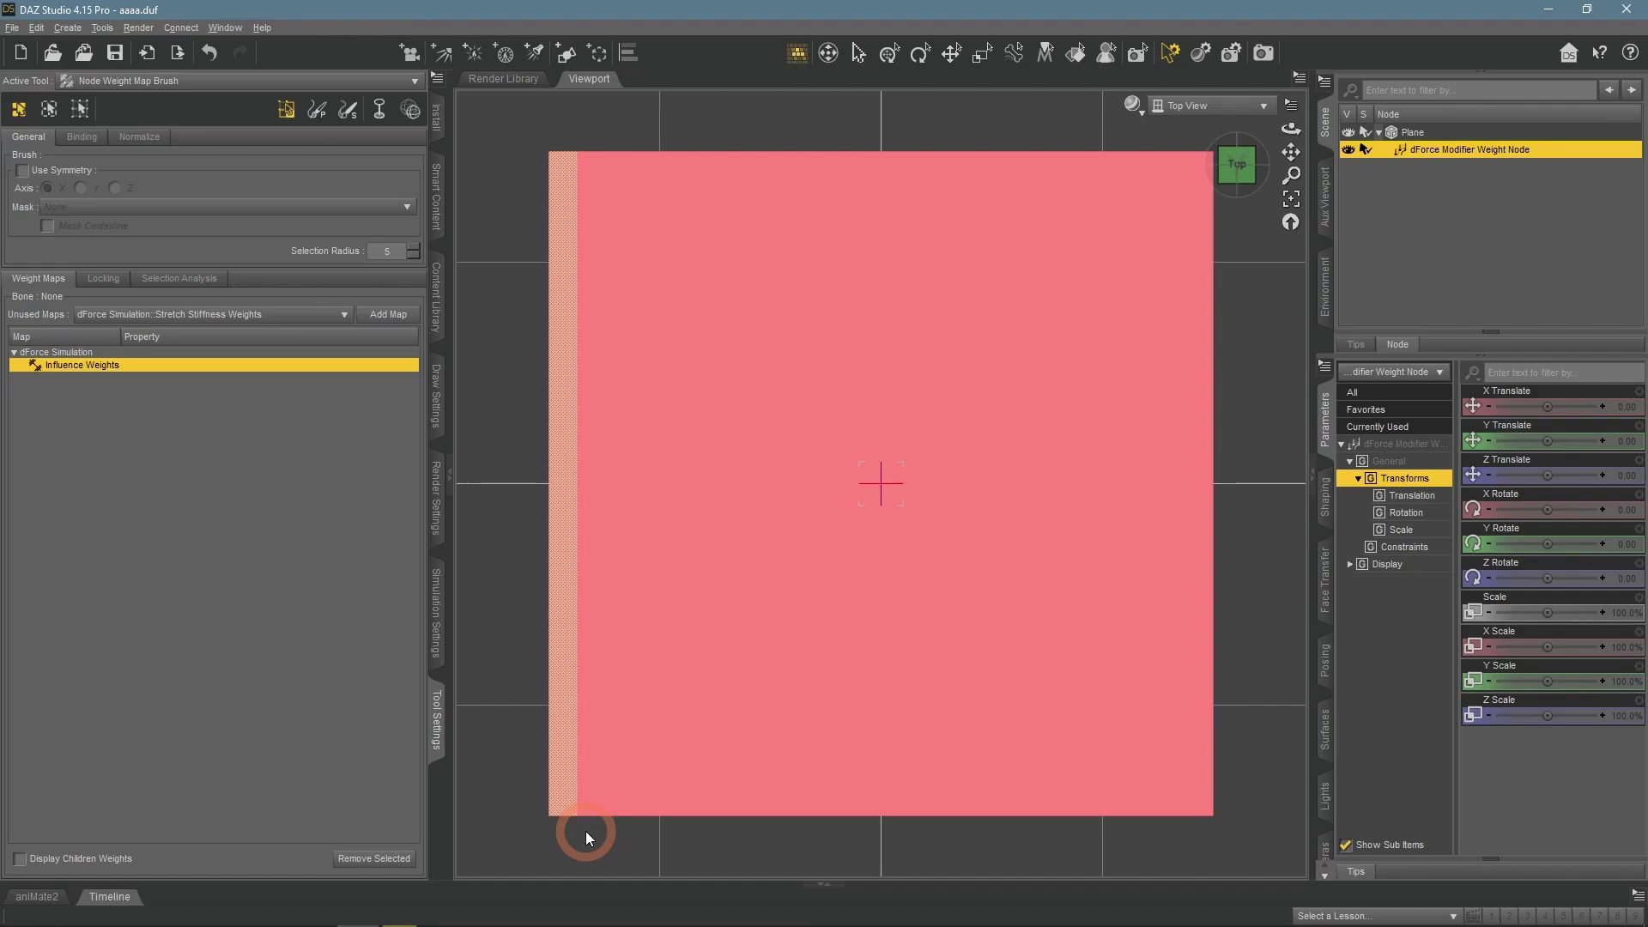
Fill the selected left strip with a new weight value, clear the selection, and return to Perspective View.
right_click(527, 623)
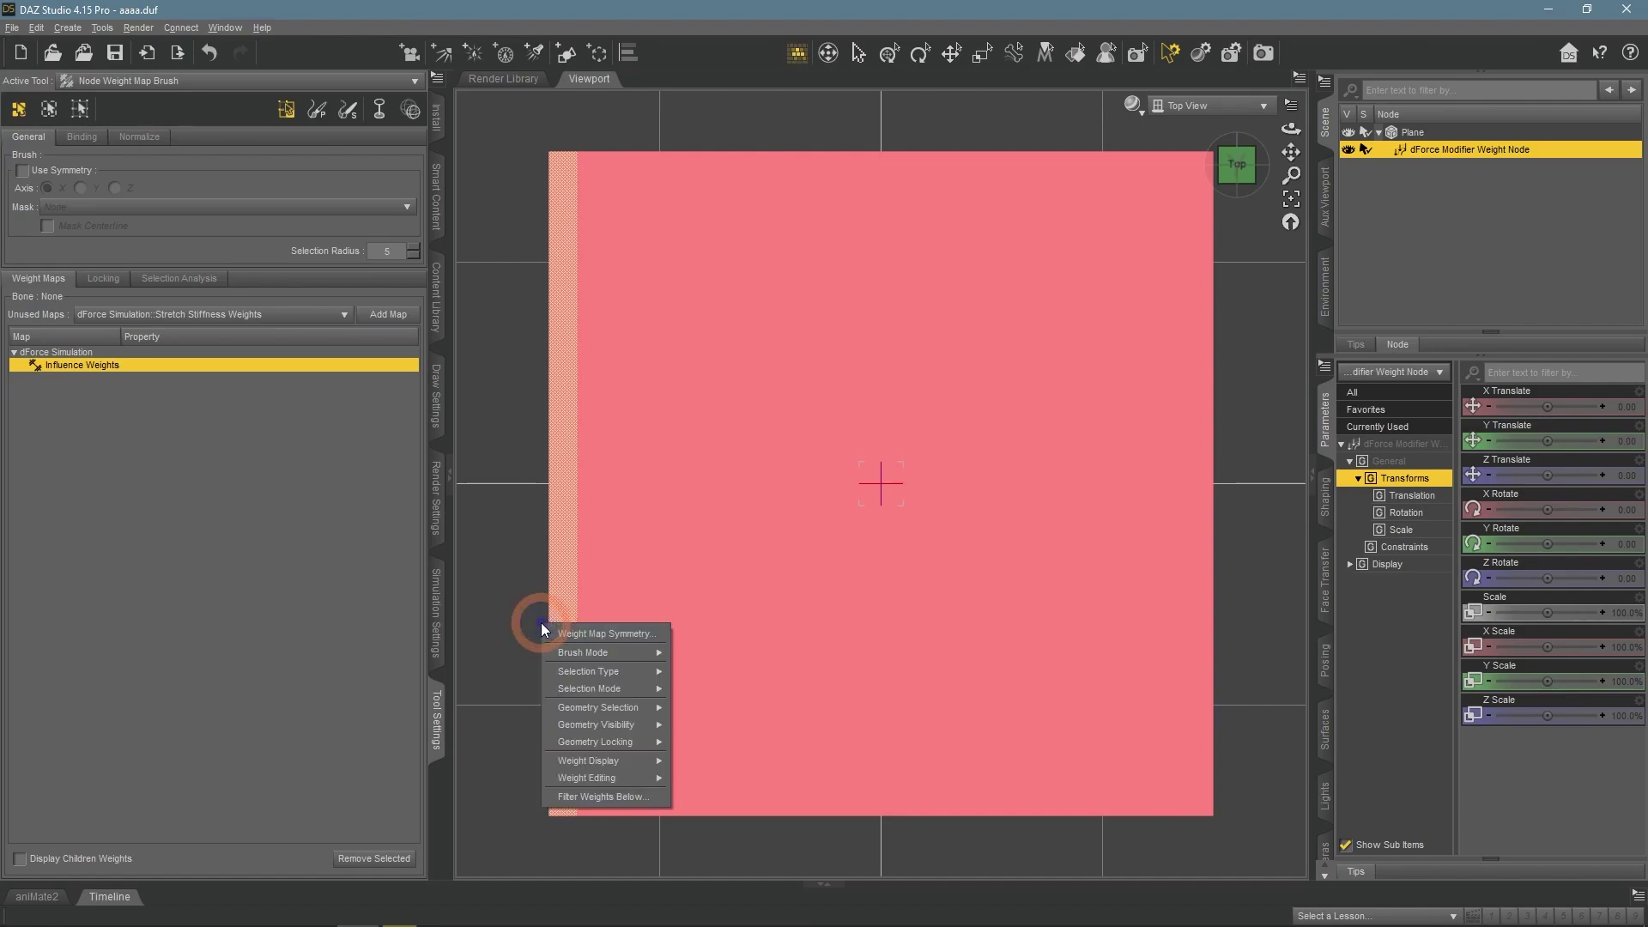
mouse_move(556, 764)
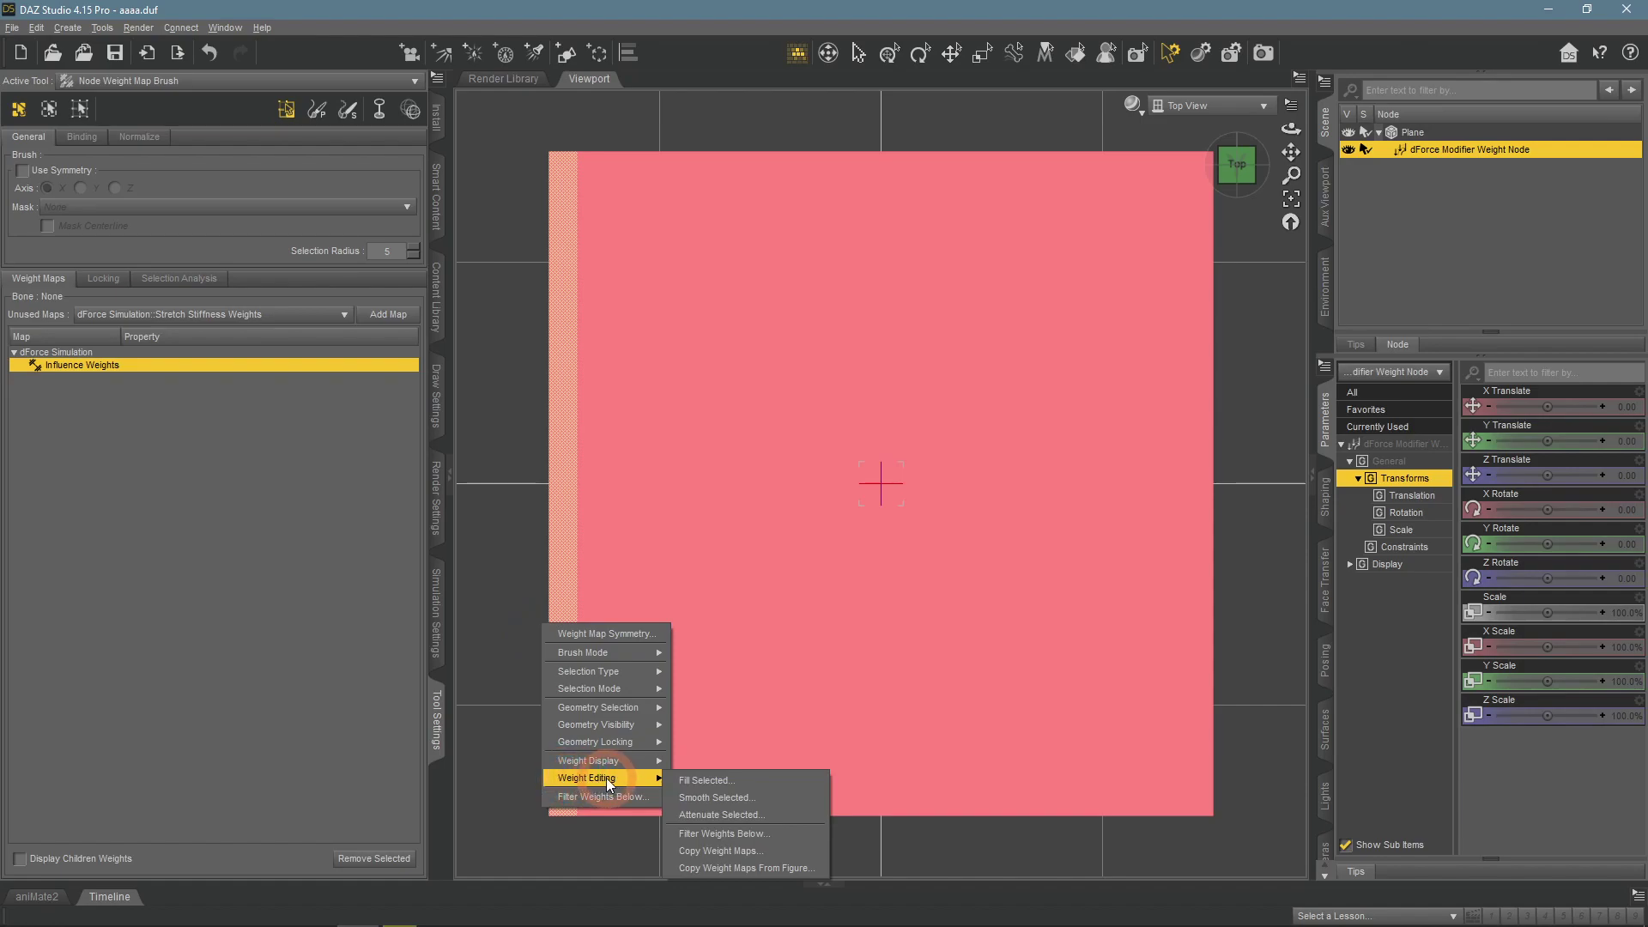
left_click(689, 780)
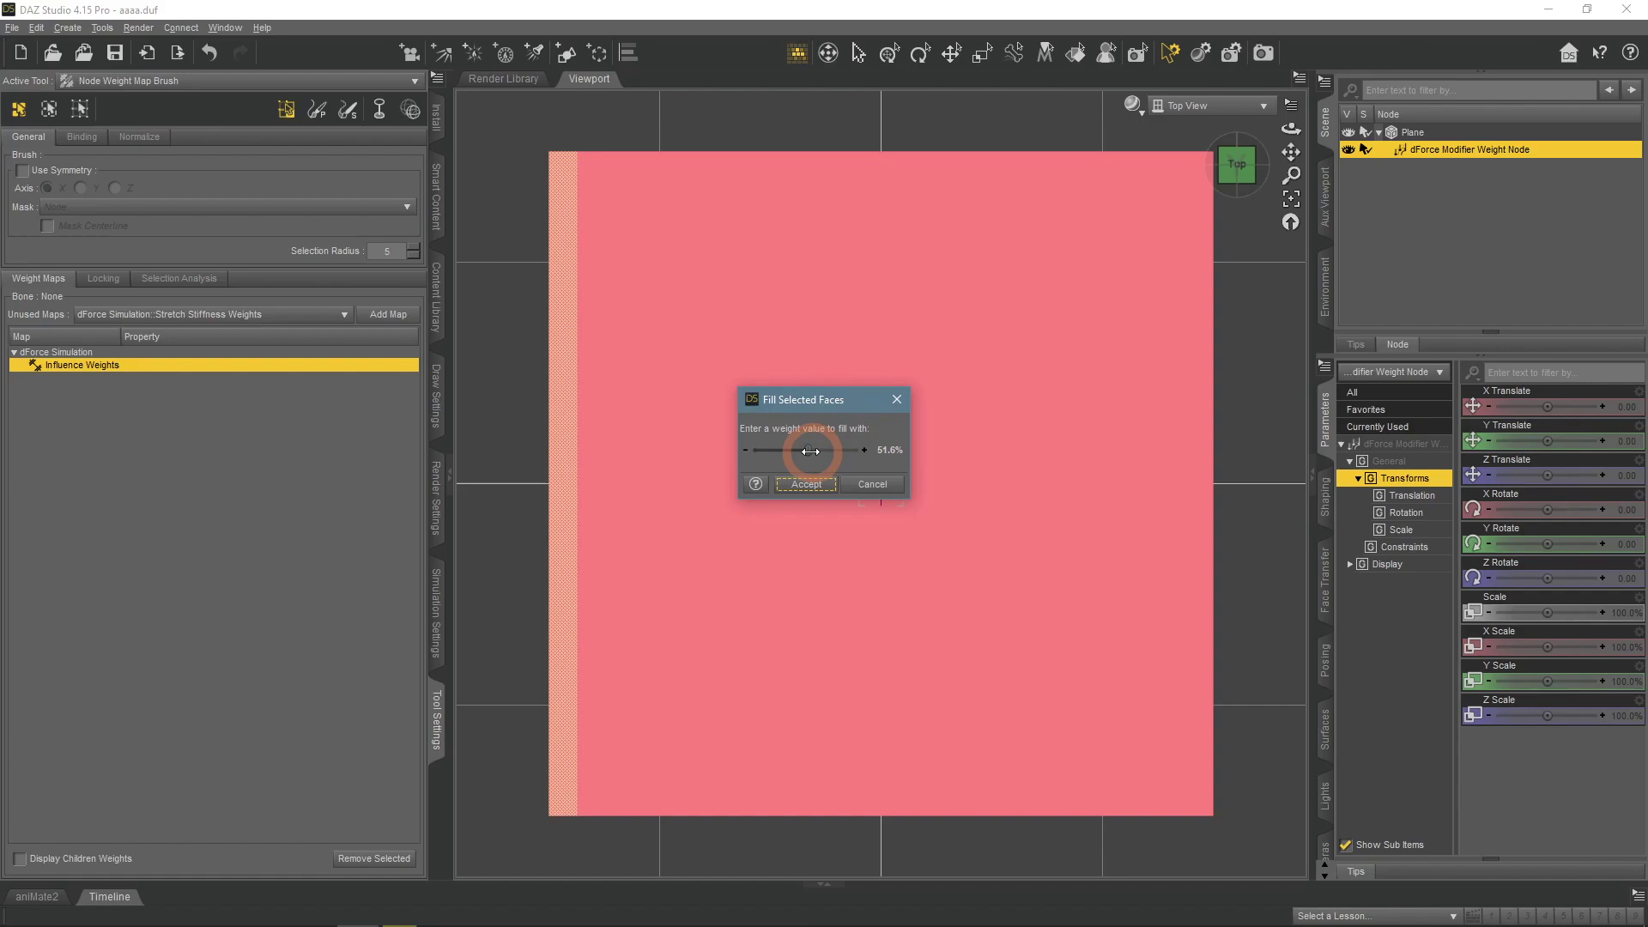
left_click_drag(808, 450, 882, 449)
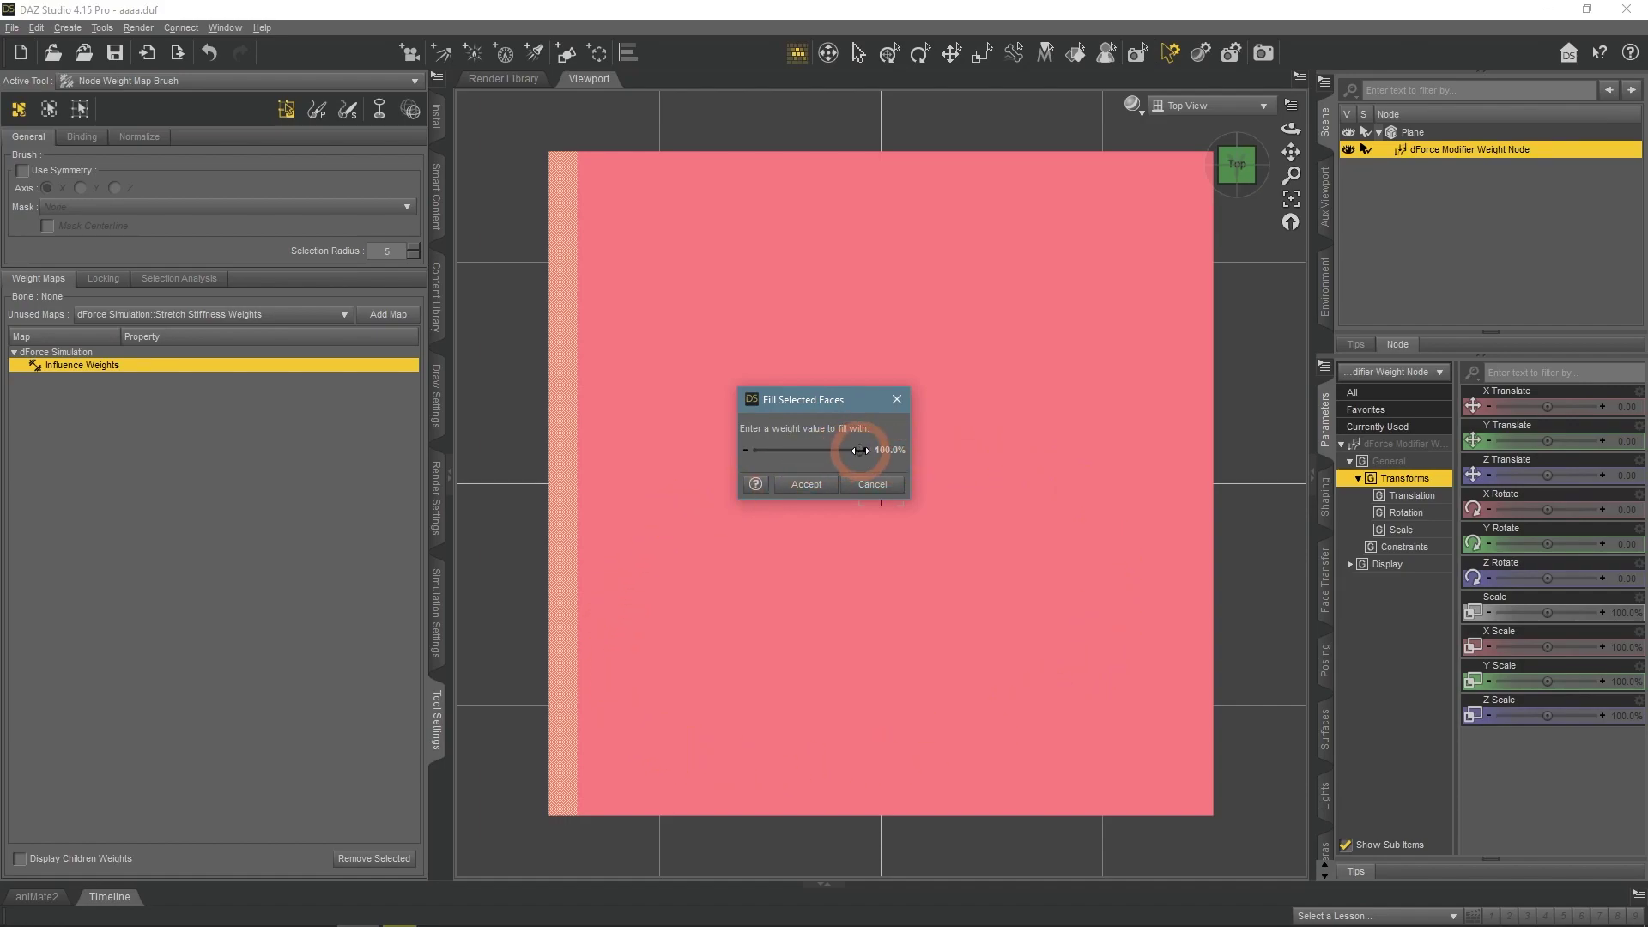
left_click_drag(859, 449, 754, 448)
left_click(807, 483)
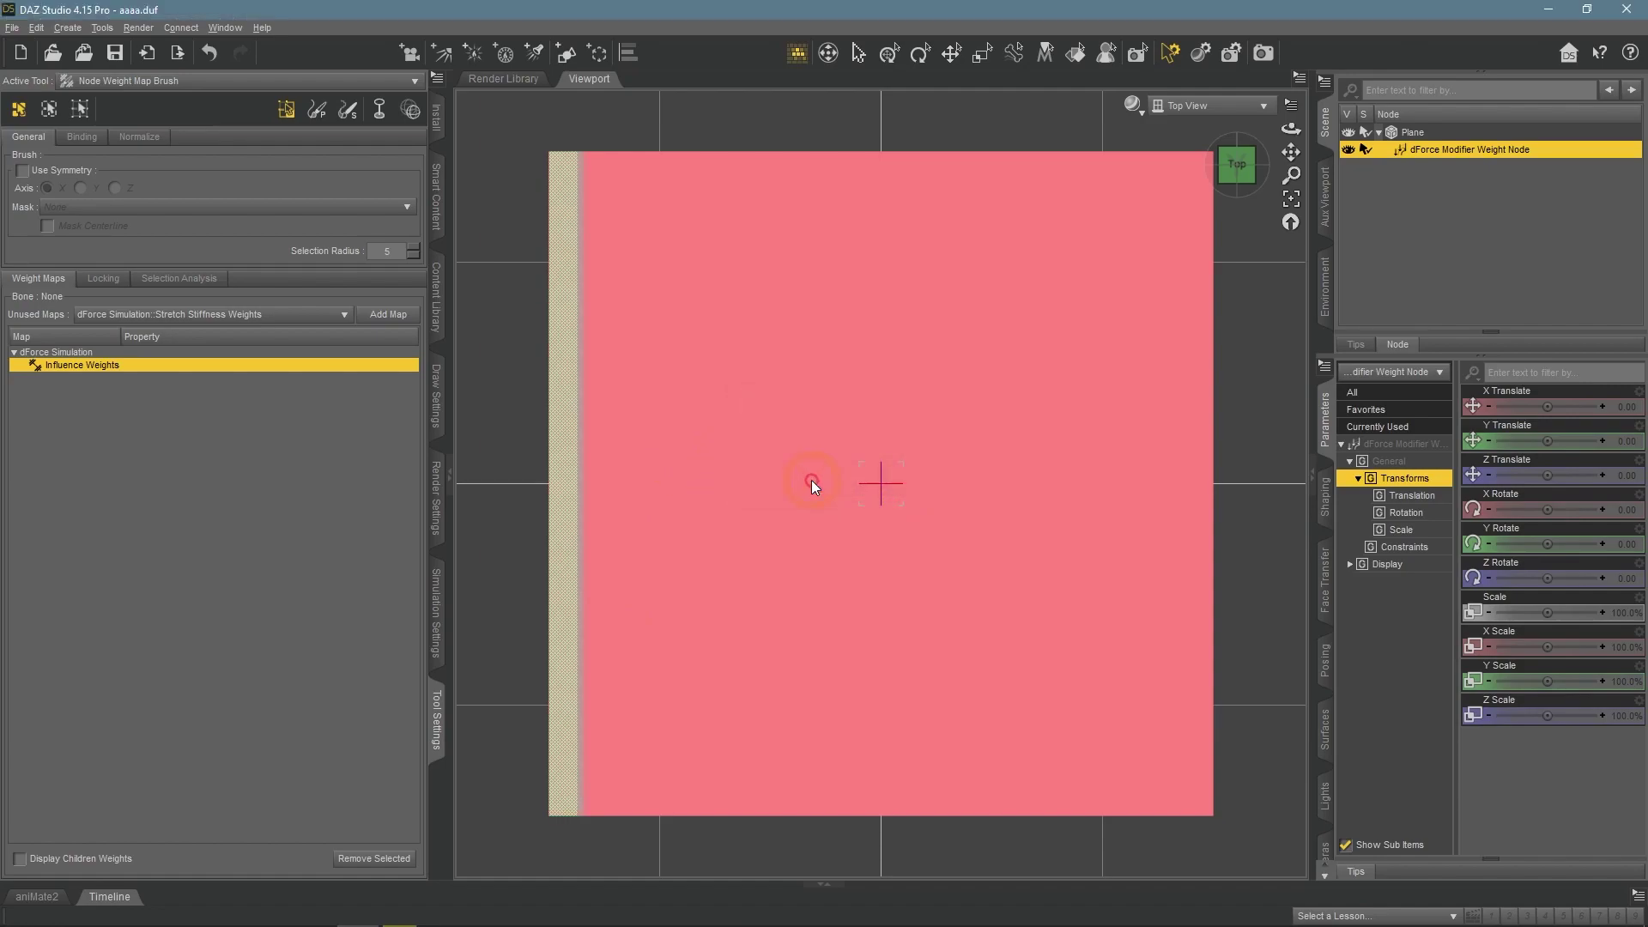
left_click(723, 582)
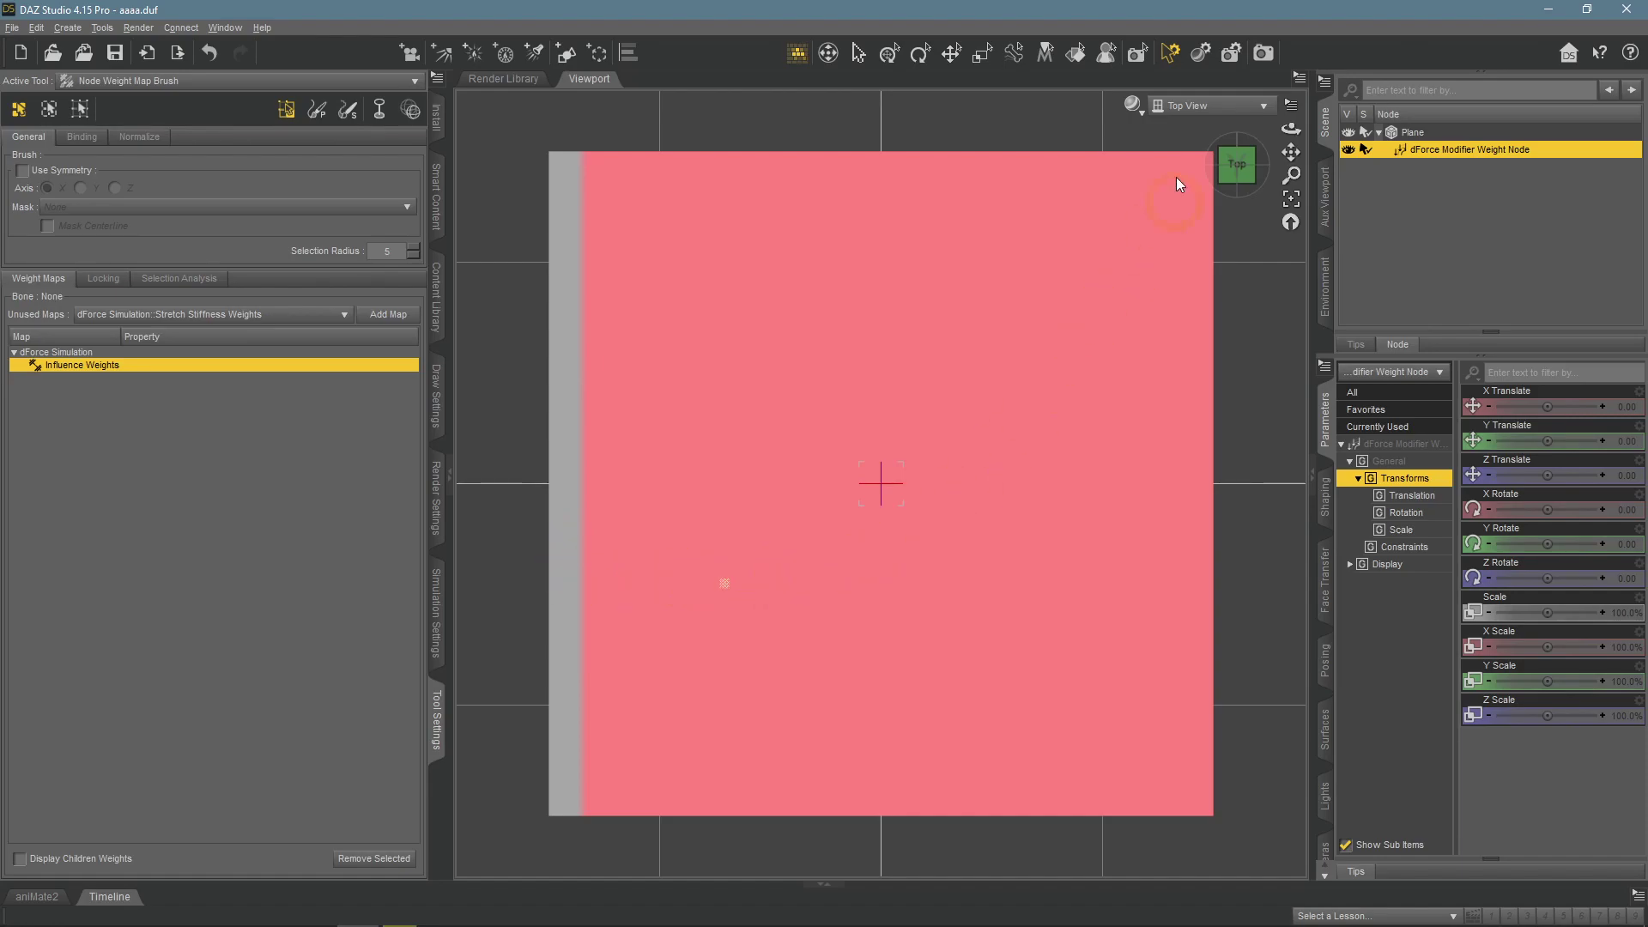
left_click(1200, 105)
left_click(1198, 111)
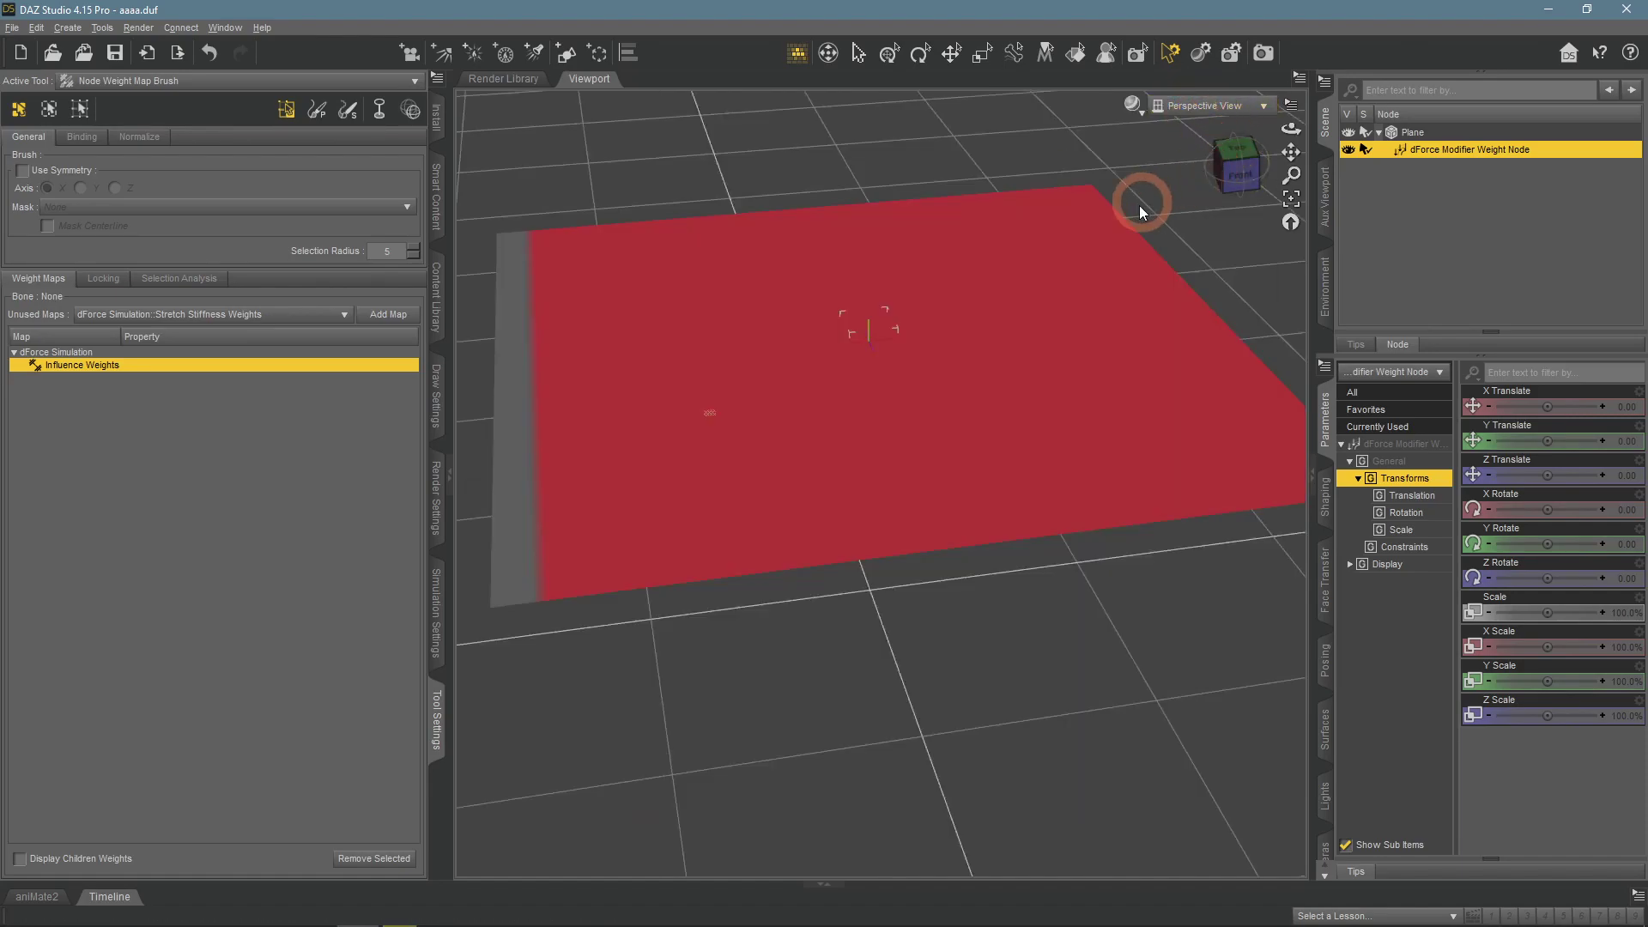
Simulate the Plane so it drapes from its unweighted edge, then clear it back flat.
left_click_drag(1236, 168, 1190, 214)
left_click_drag(1269, 163, 1279, 154)
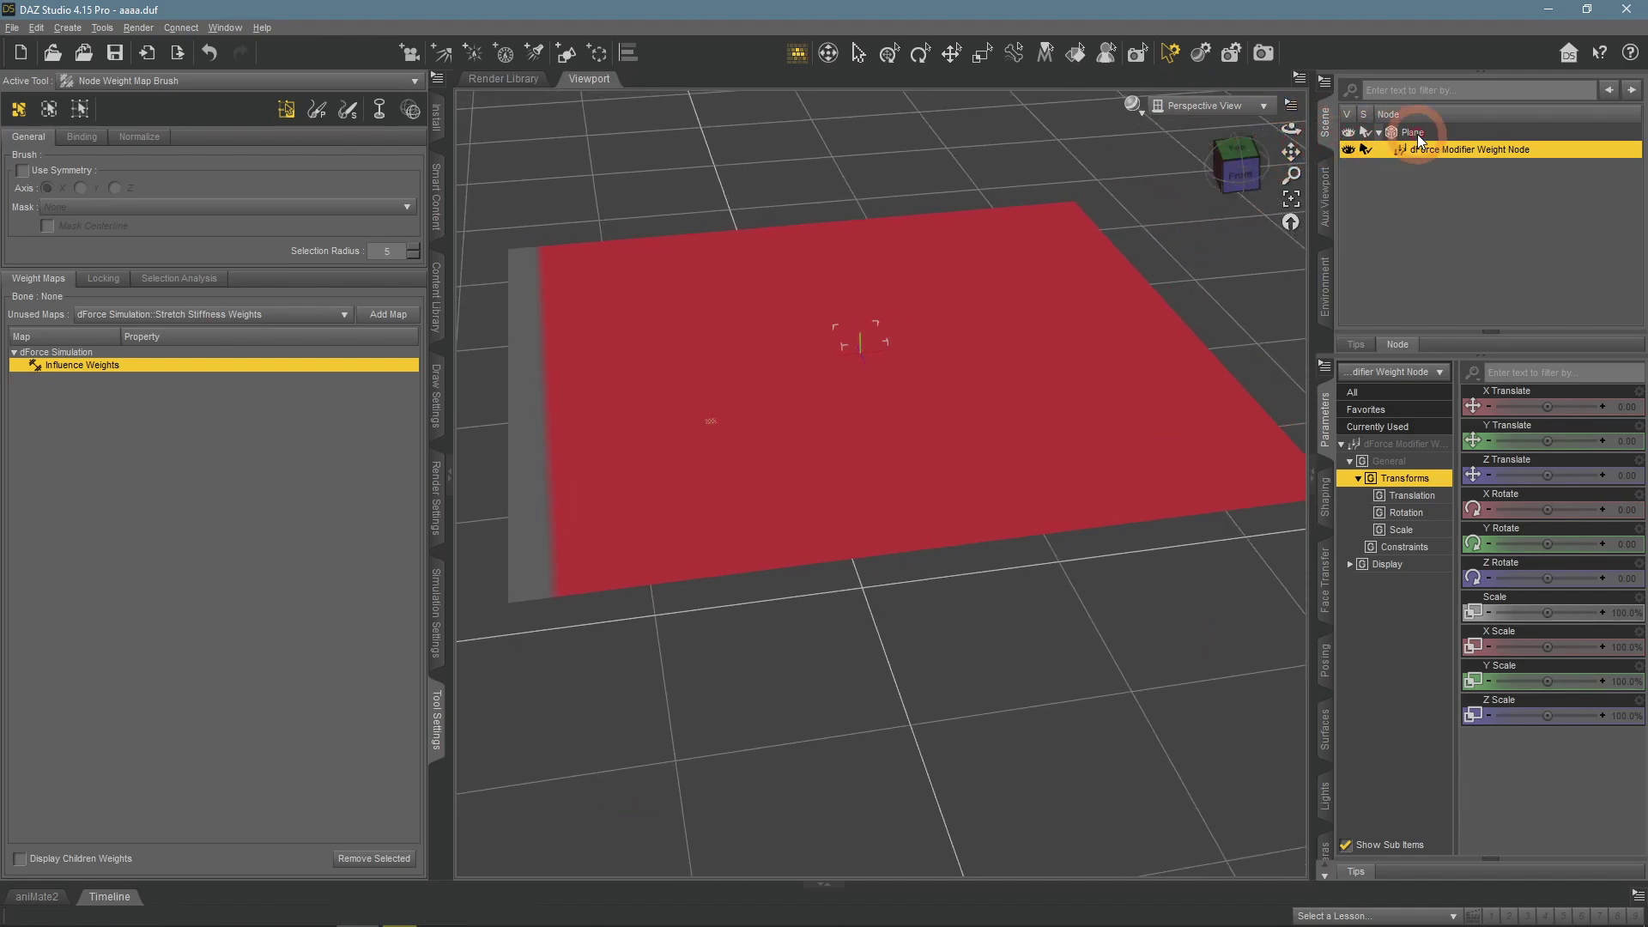
left_click(1412, 133)
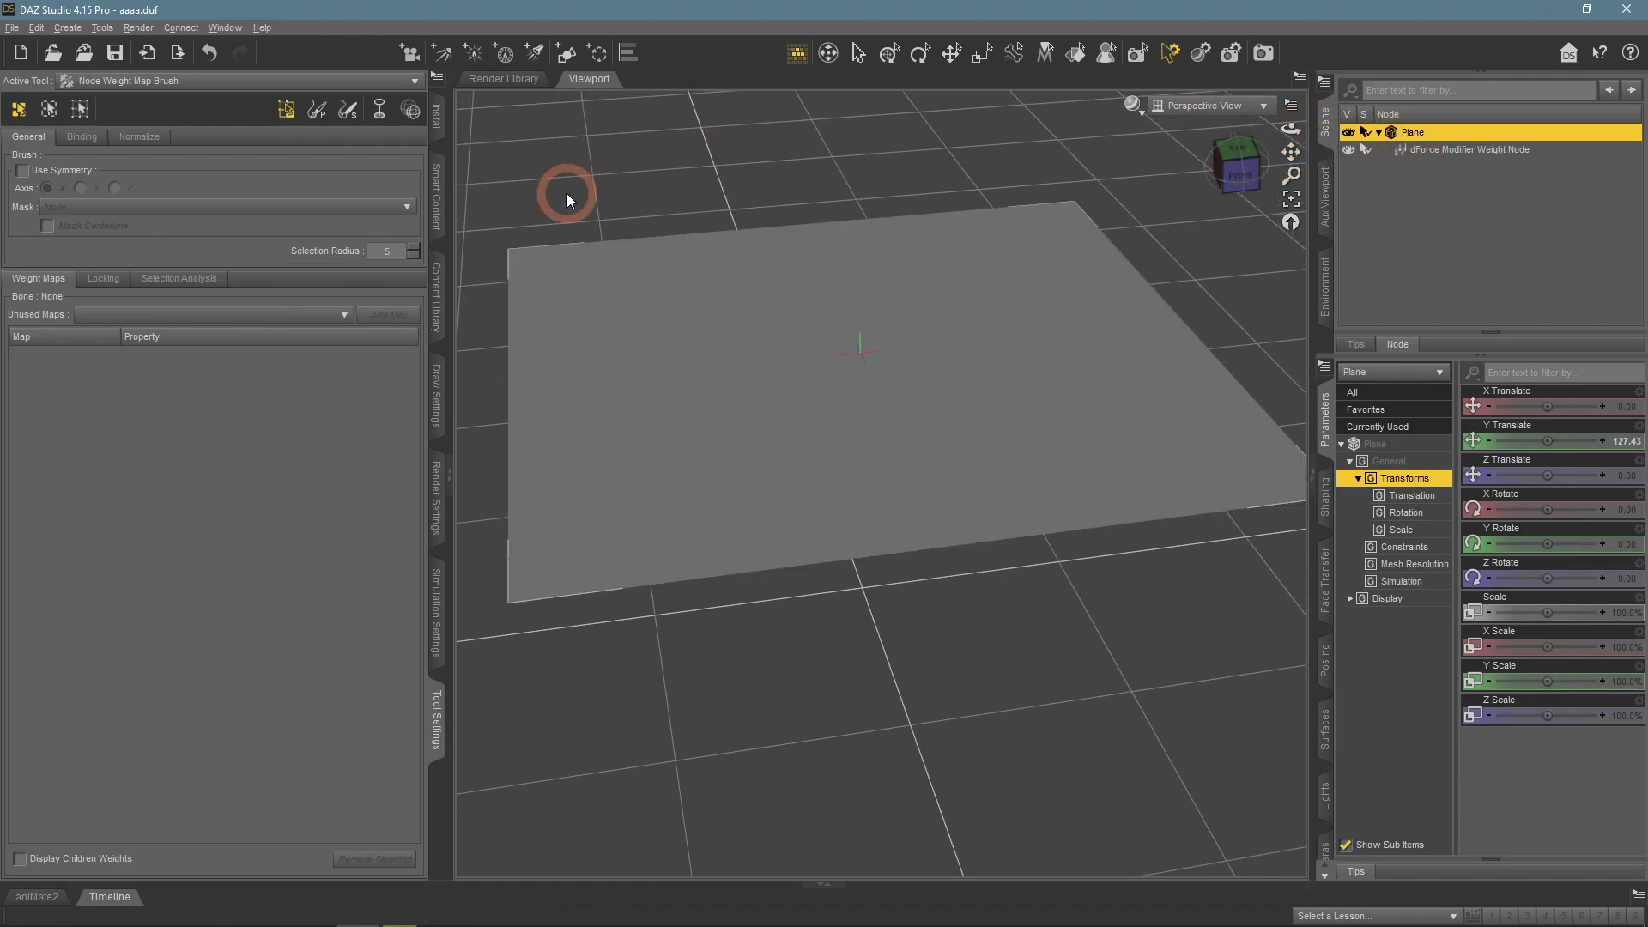
left_click(438, 611)
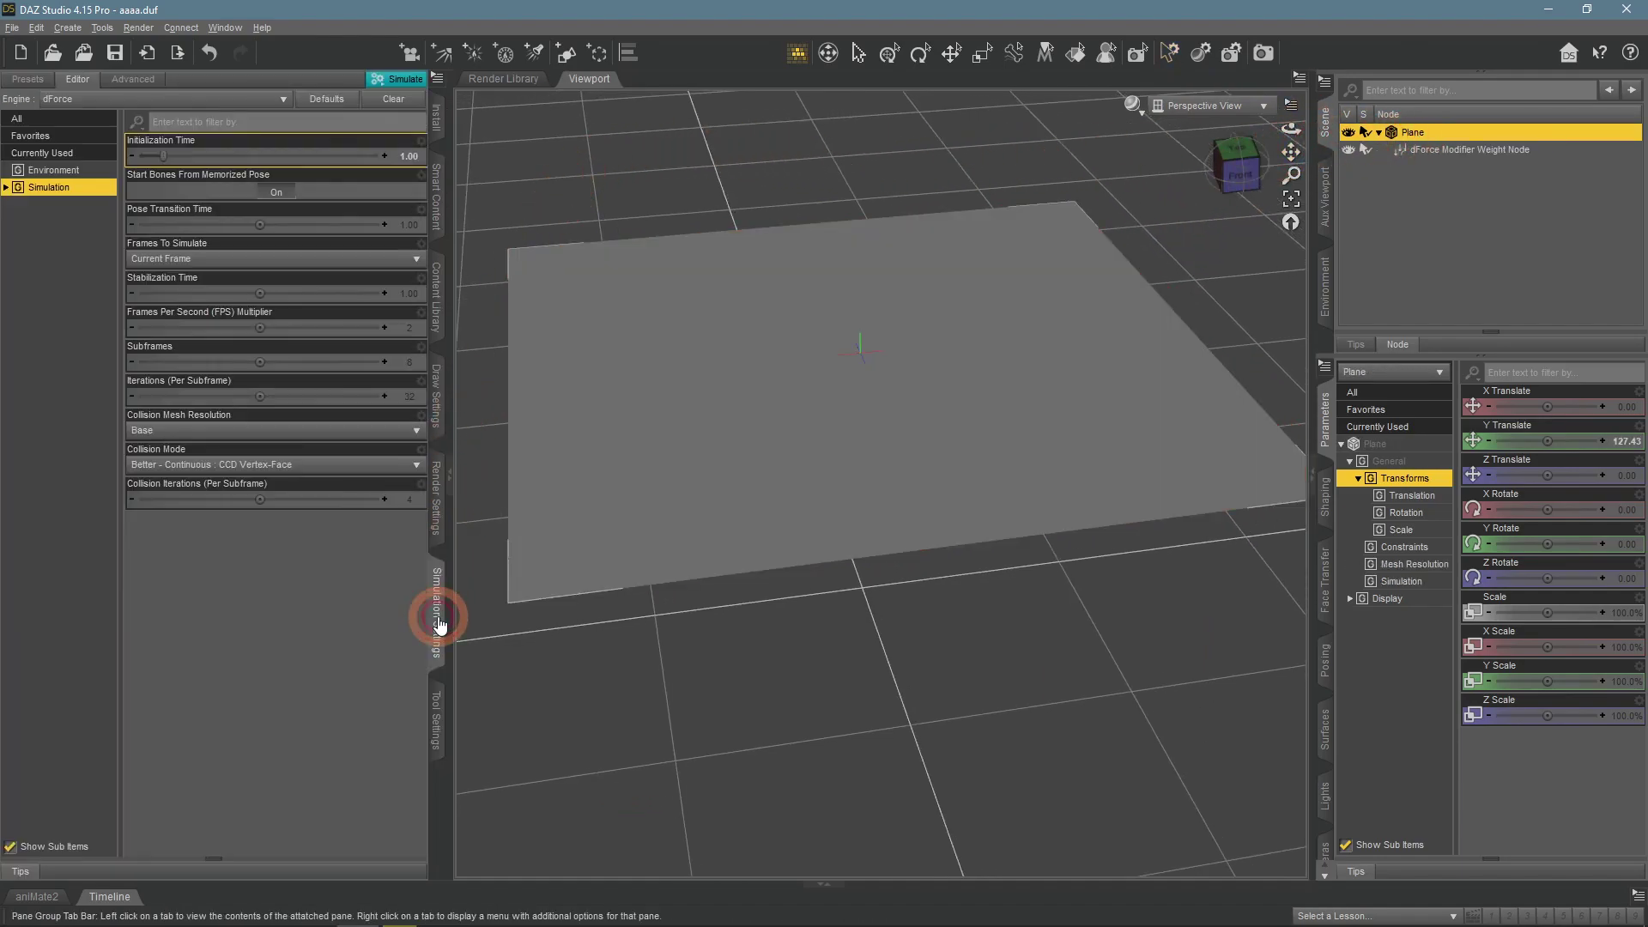
left_click(404, 79)
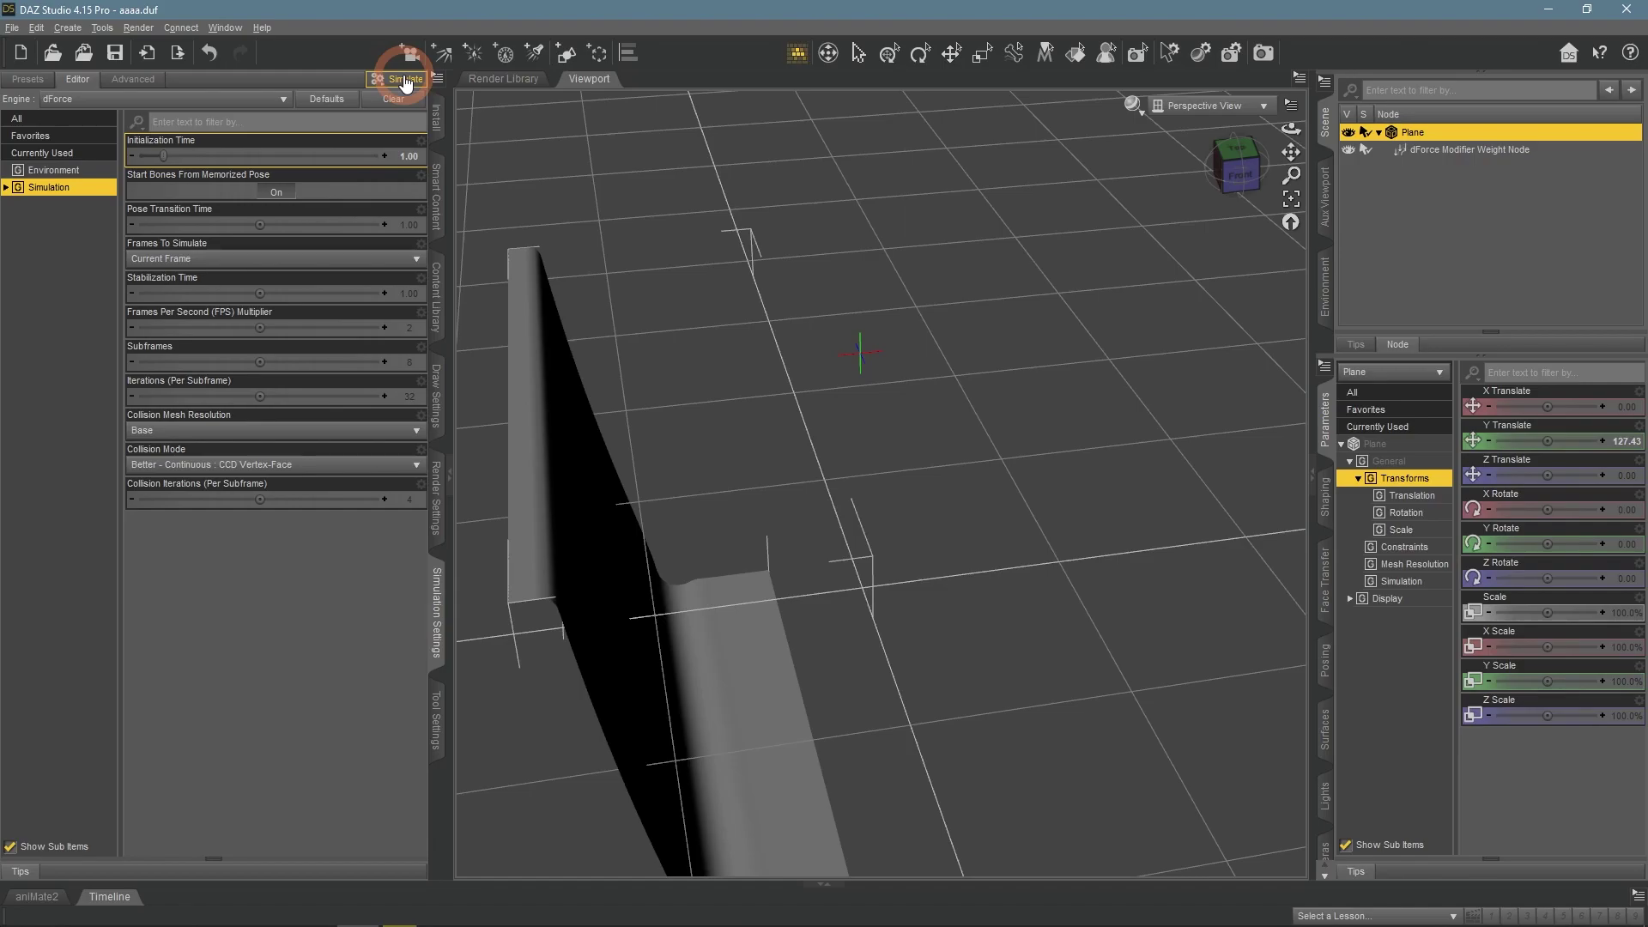
left_click(393, 98)
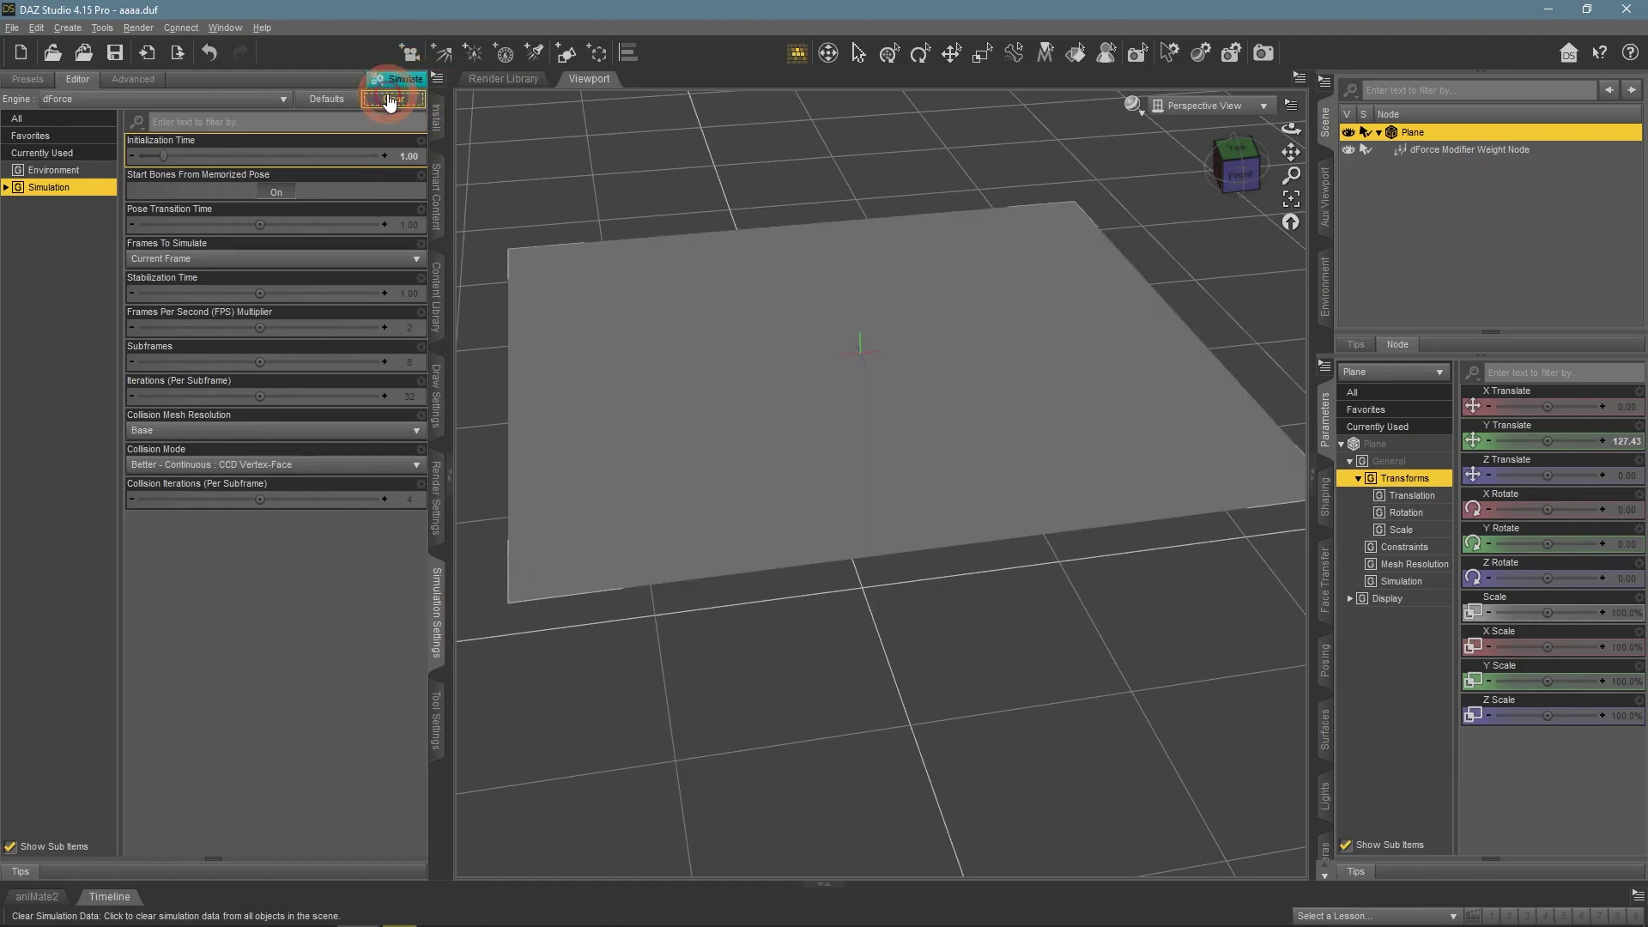
Rotate the plane to 90° on X, run a dForce test drape, then clear it.
left_click(1626, 510)
type("90")
key("Return")
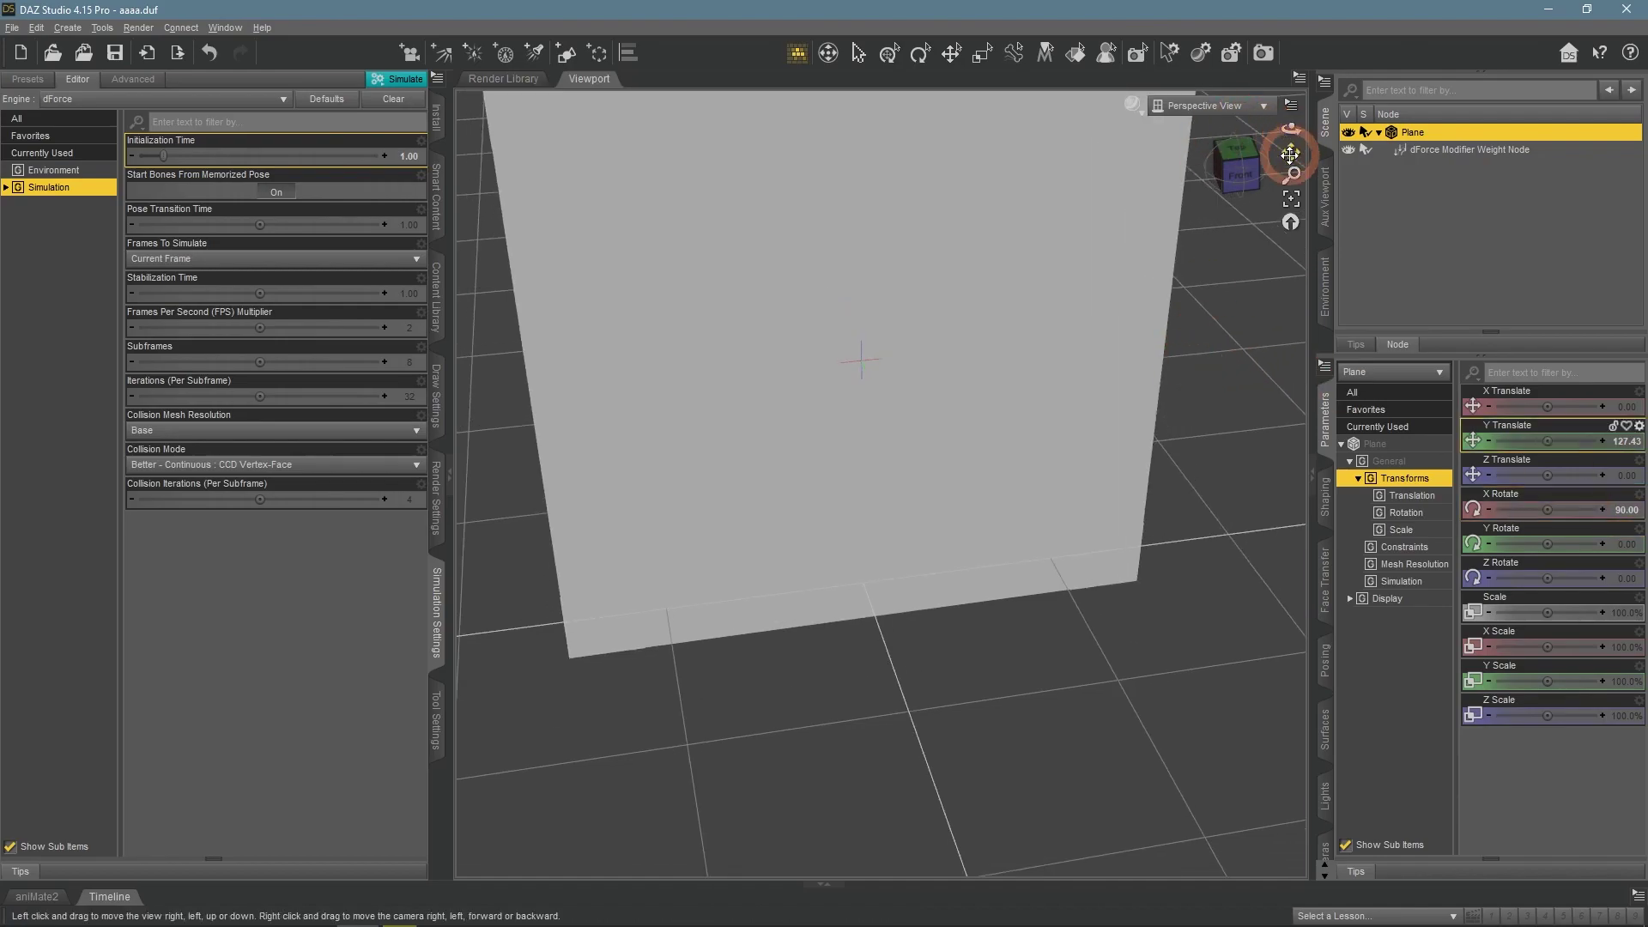
left_click_drag(1290, 146, 1290, 132)
left_click(708, 144)
left_click(393, 79)
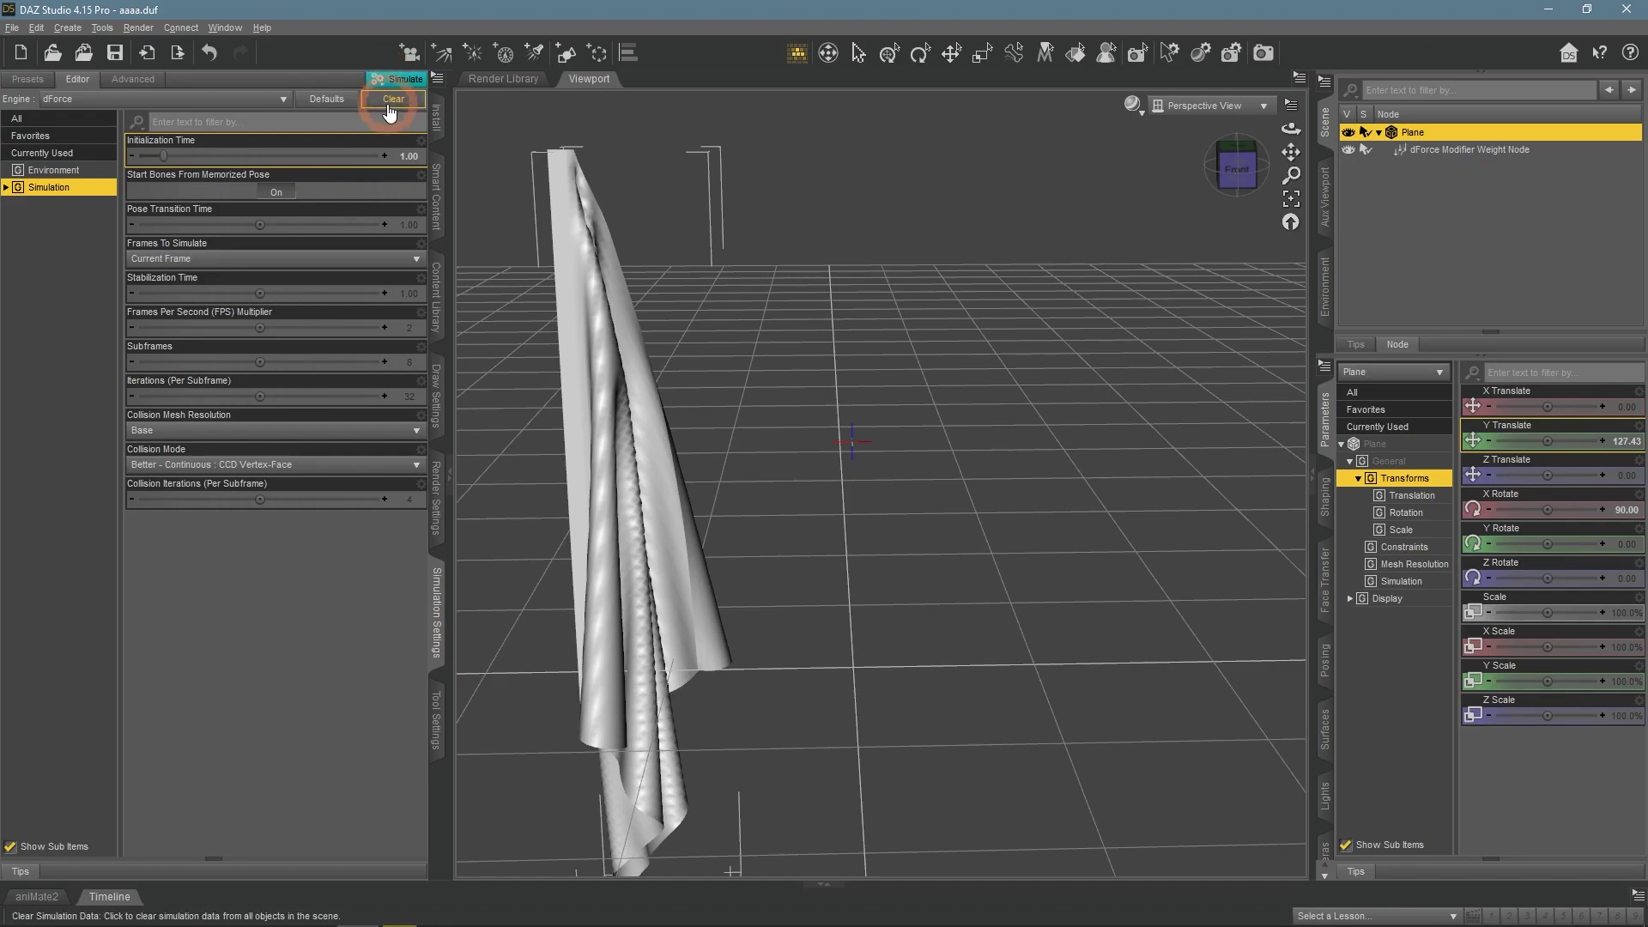
left_click(393, 98)
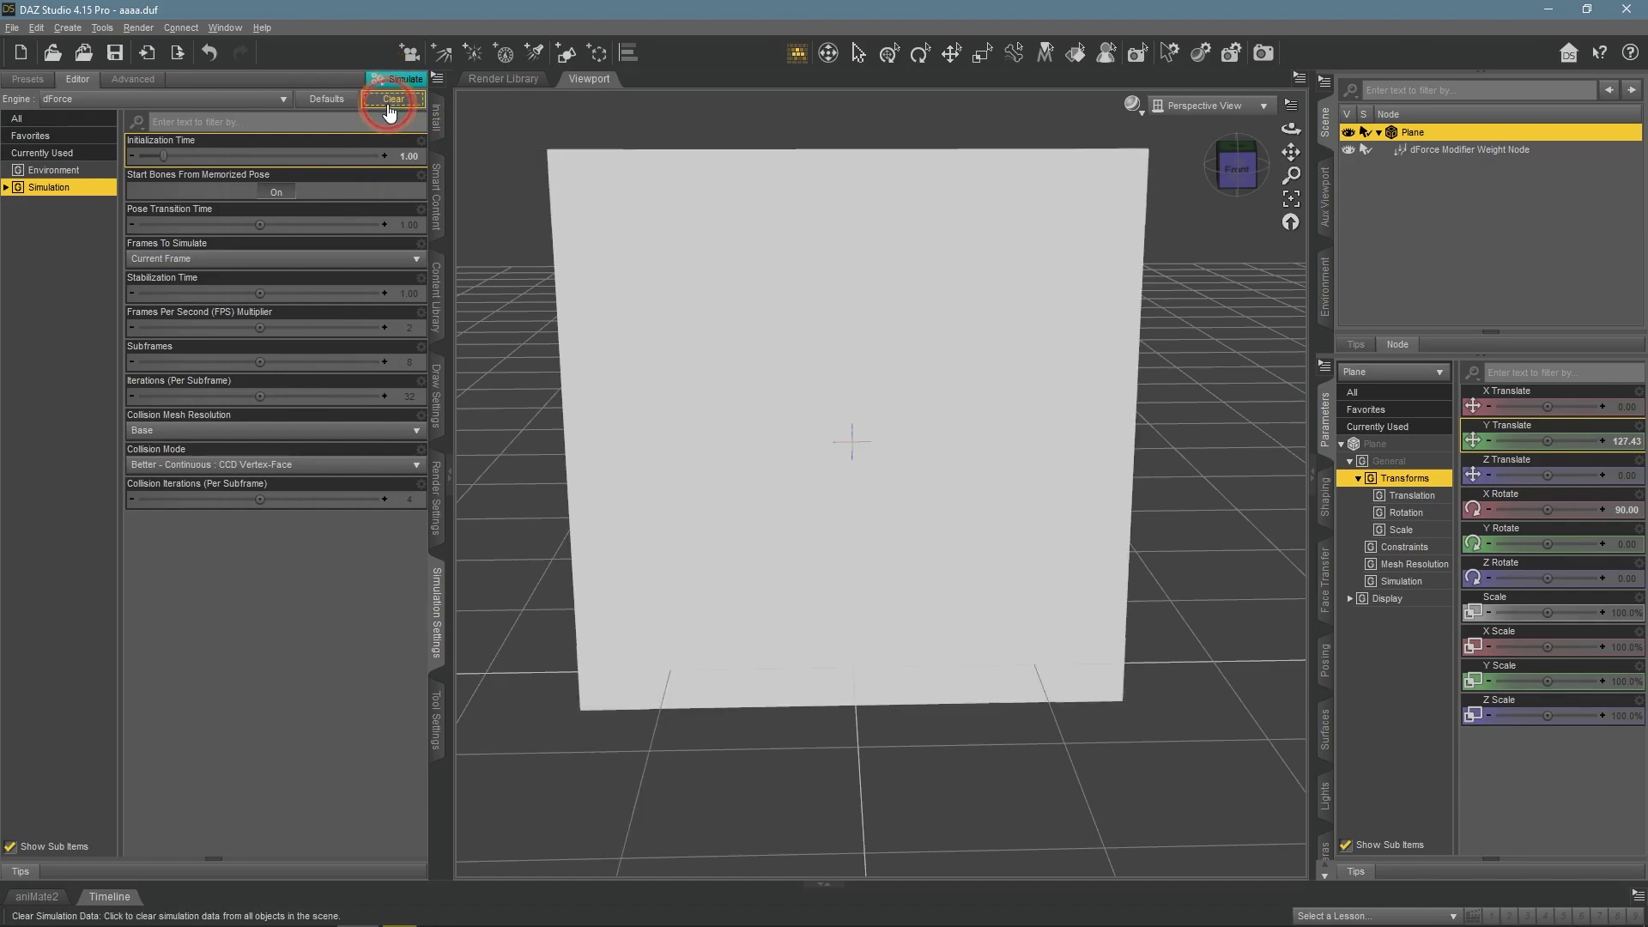
Select the dForce Modifier Weight Node and view the plane from the Front camera.
left_click(438, 722)
left_click(1454, 147)
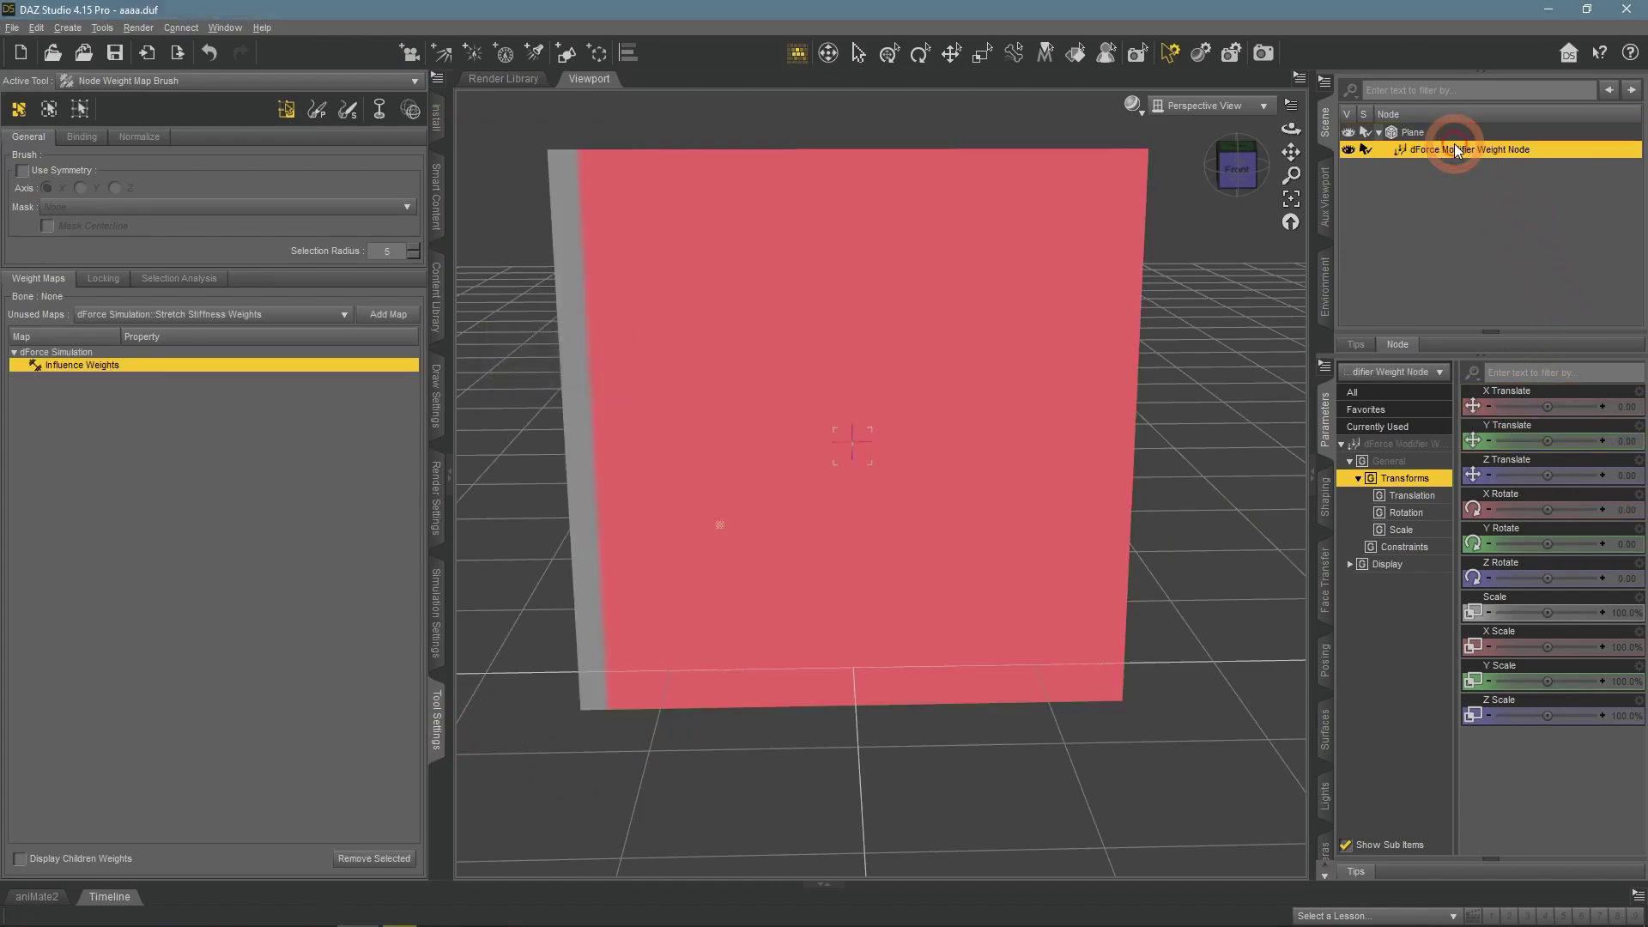
left_click(1219, 106)
left_click(1229, 137)
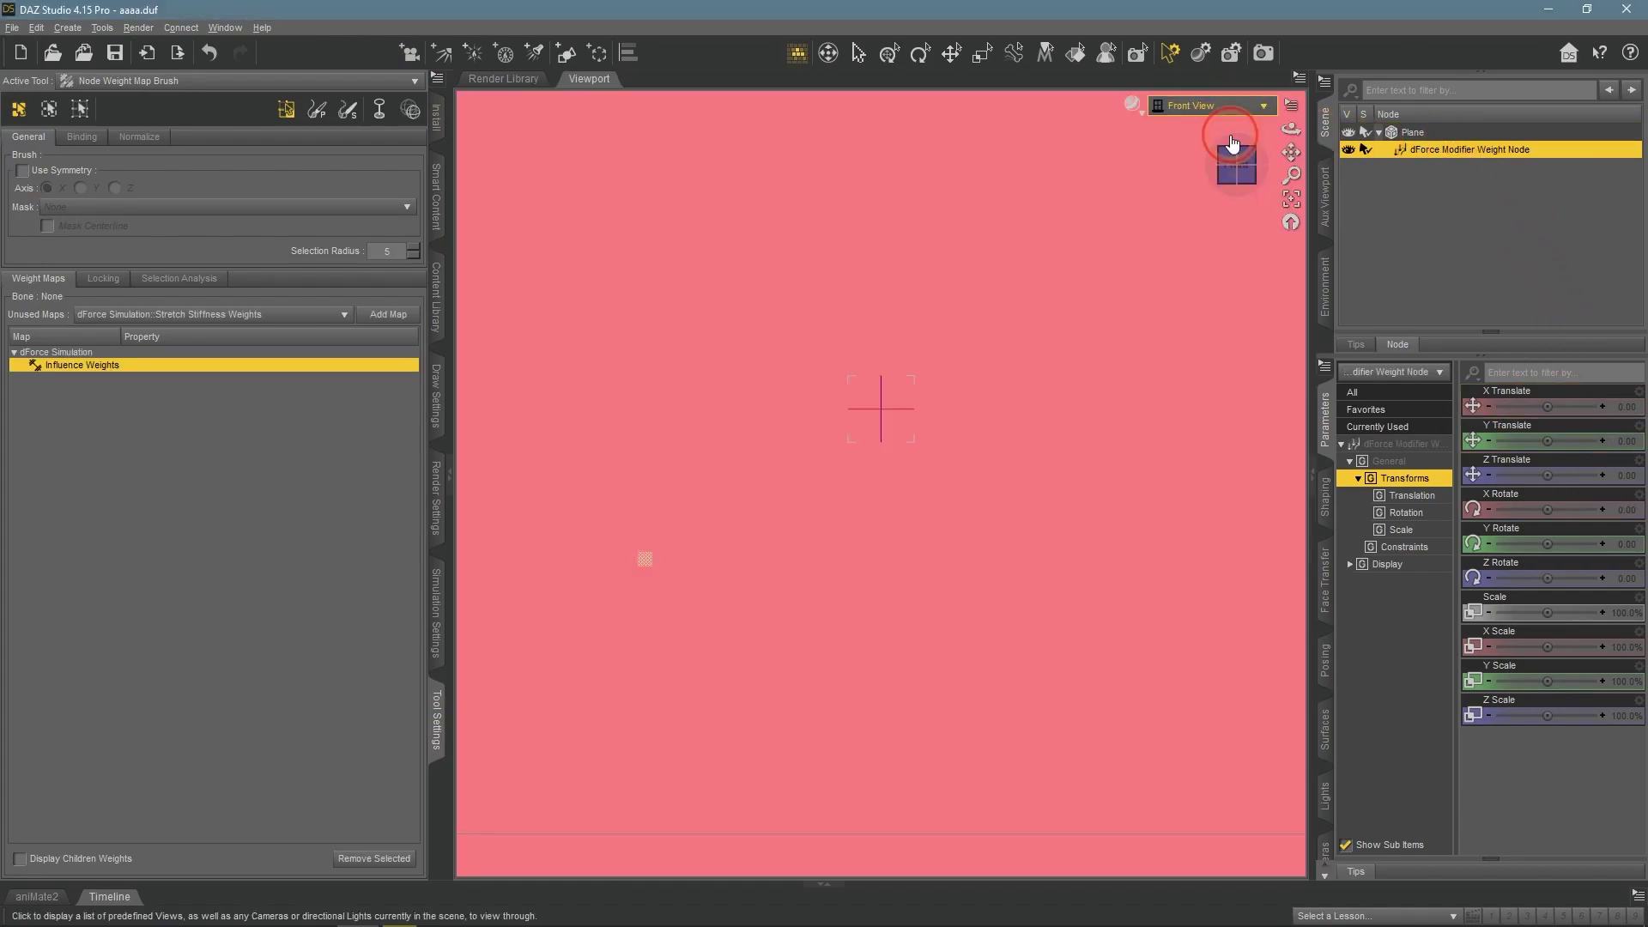
left_click_drag(1294, 152, 1287, 157)
Box-select a strip along the plane's left edge and fill it with 28.2% weight.
left_click_drag(566, 128, 618, 747)
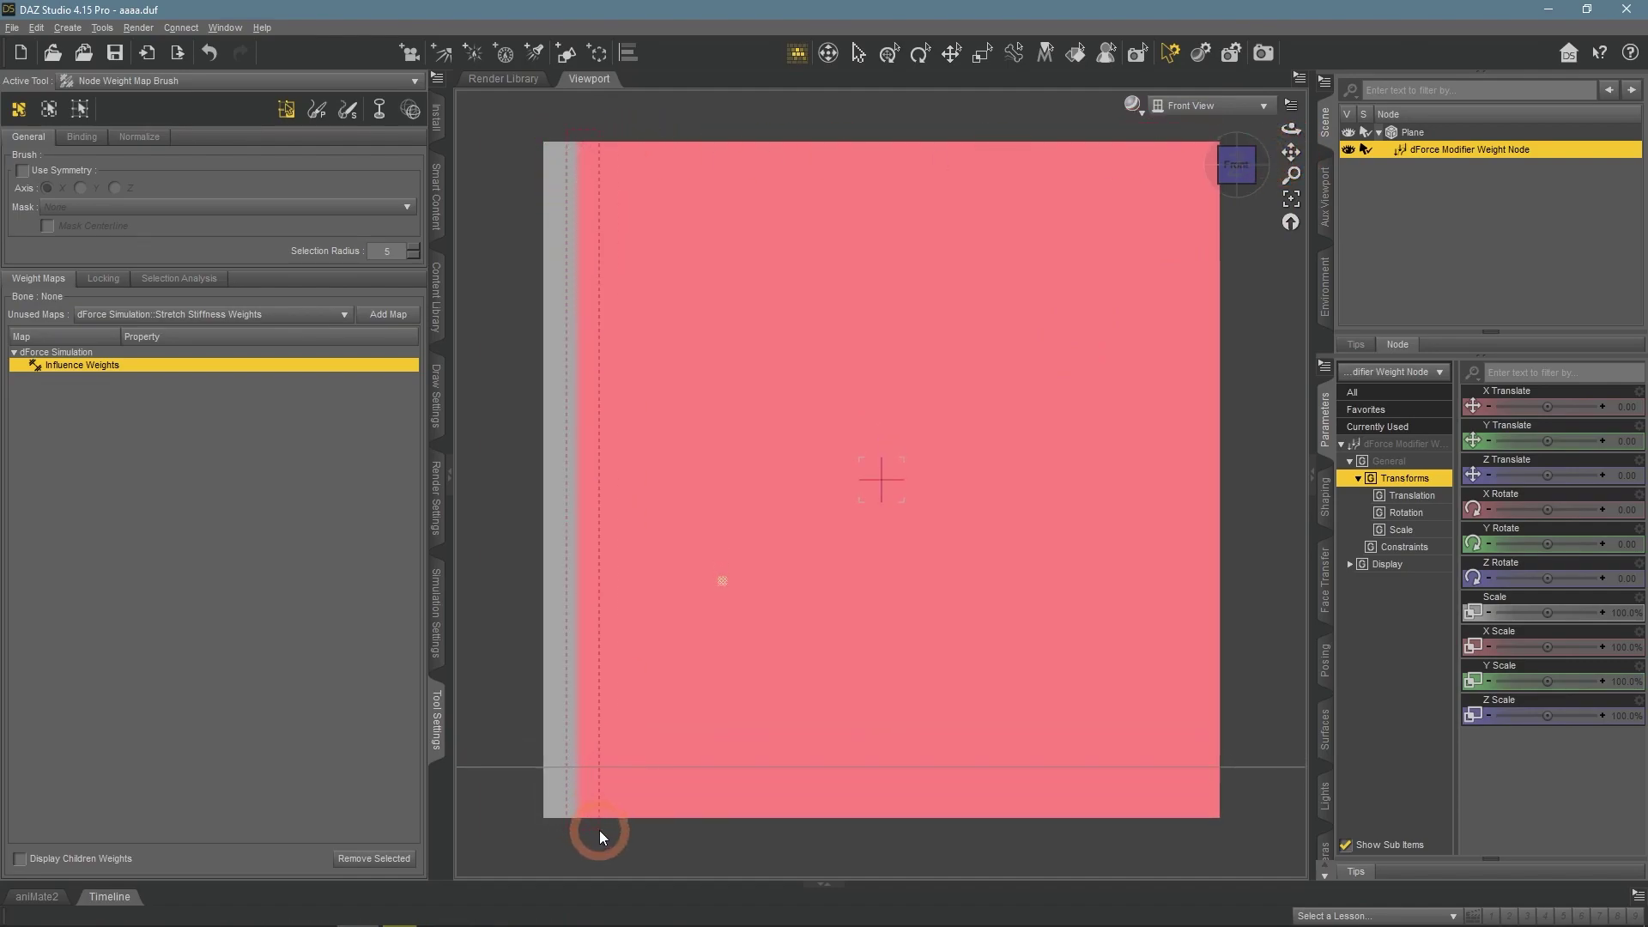
left_click_drag(599, 831, 604, 828)
right_click(592, 792)
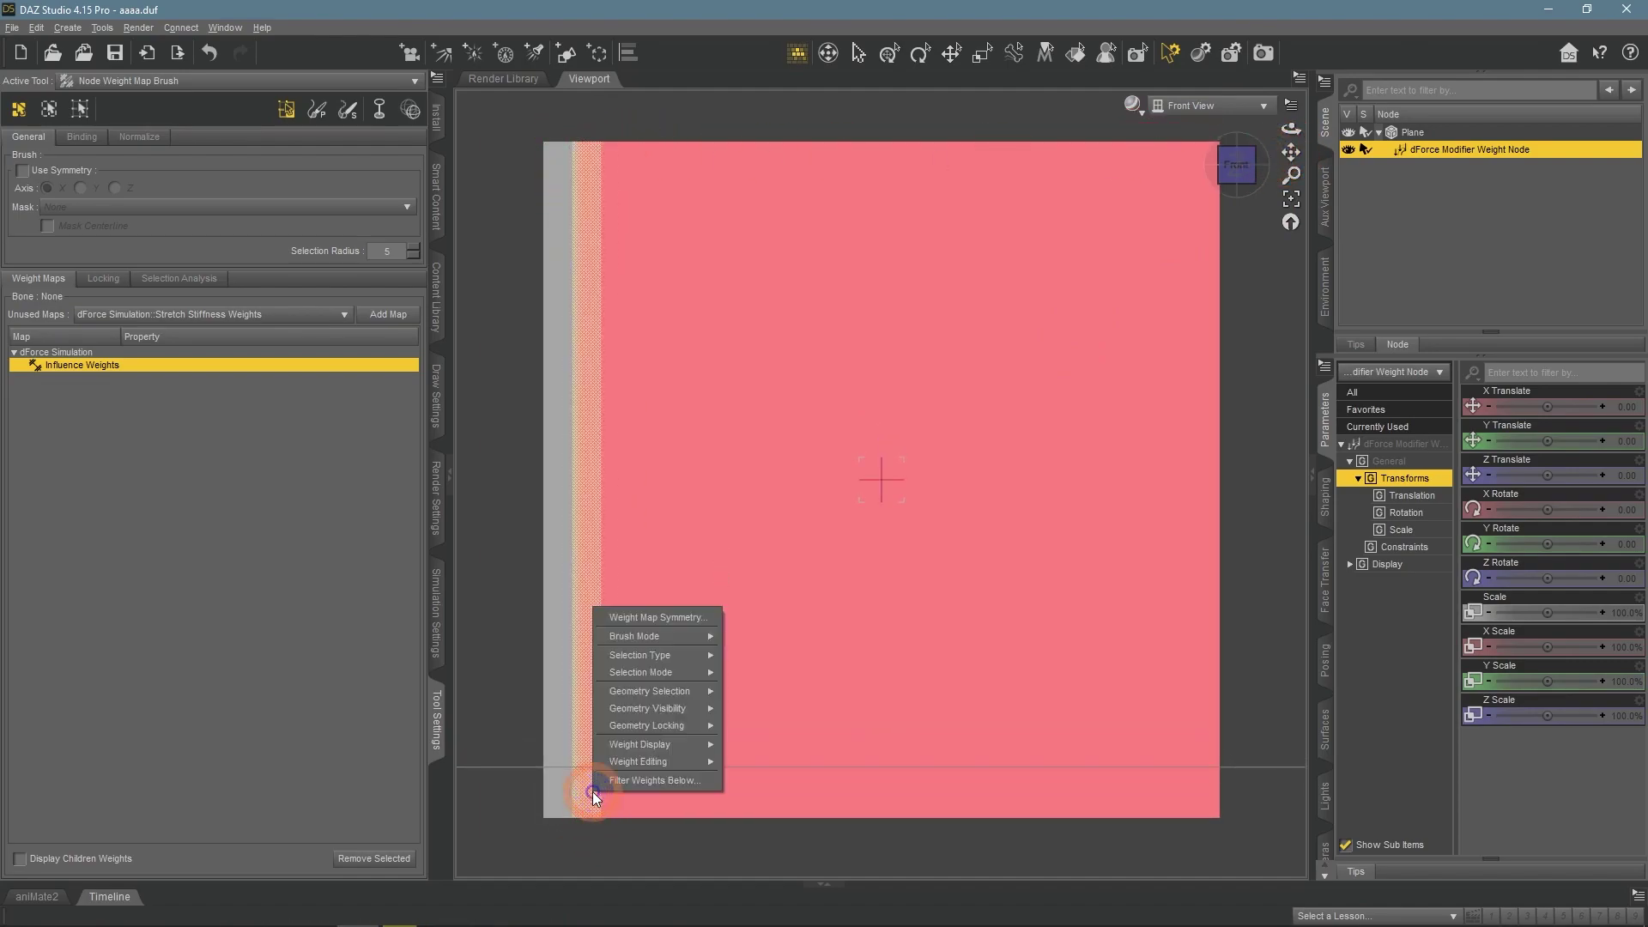
mouse_move(670, 761)
left_click(762, 767)
left_click(768, 461)
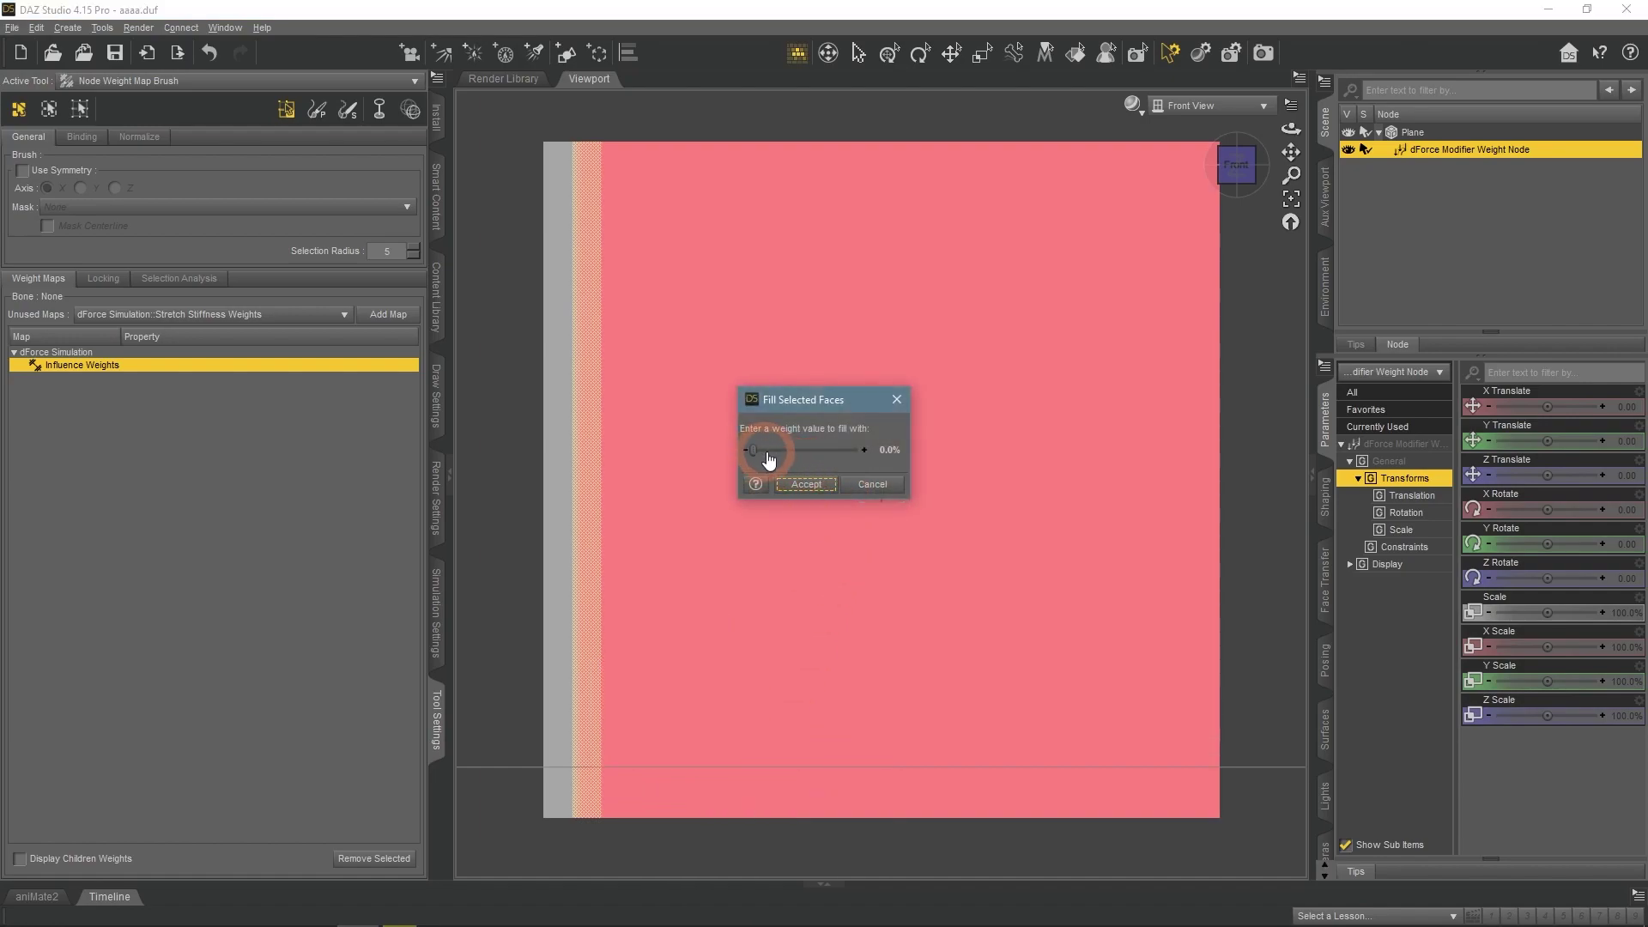
left_click_drag(769, 456, 783, 451)
left_click(801, 485)
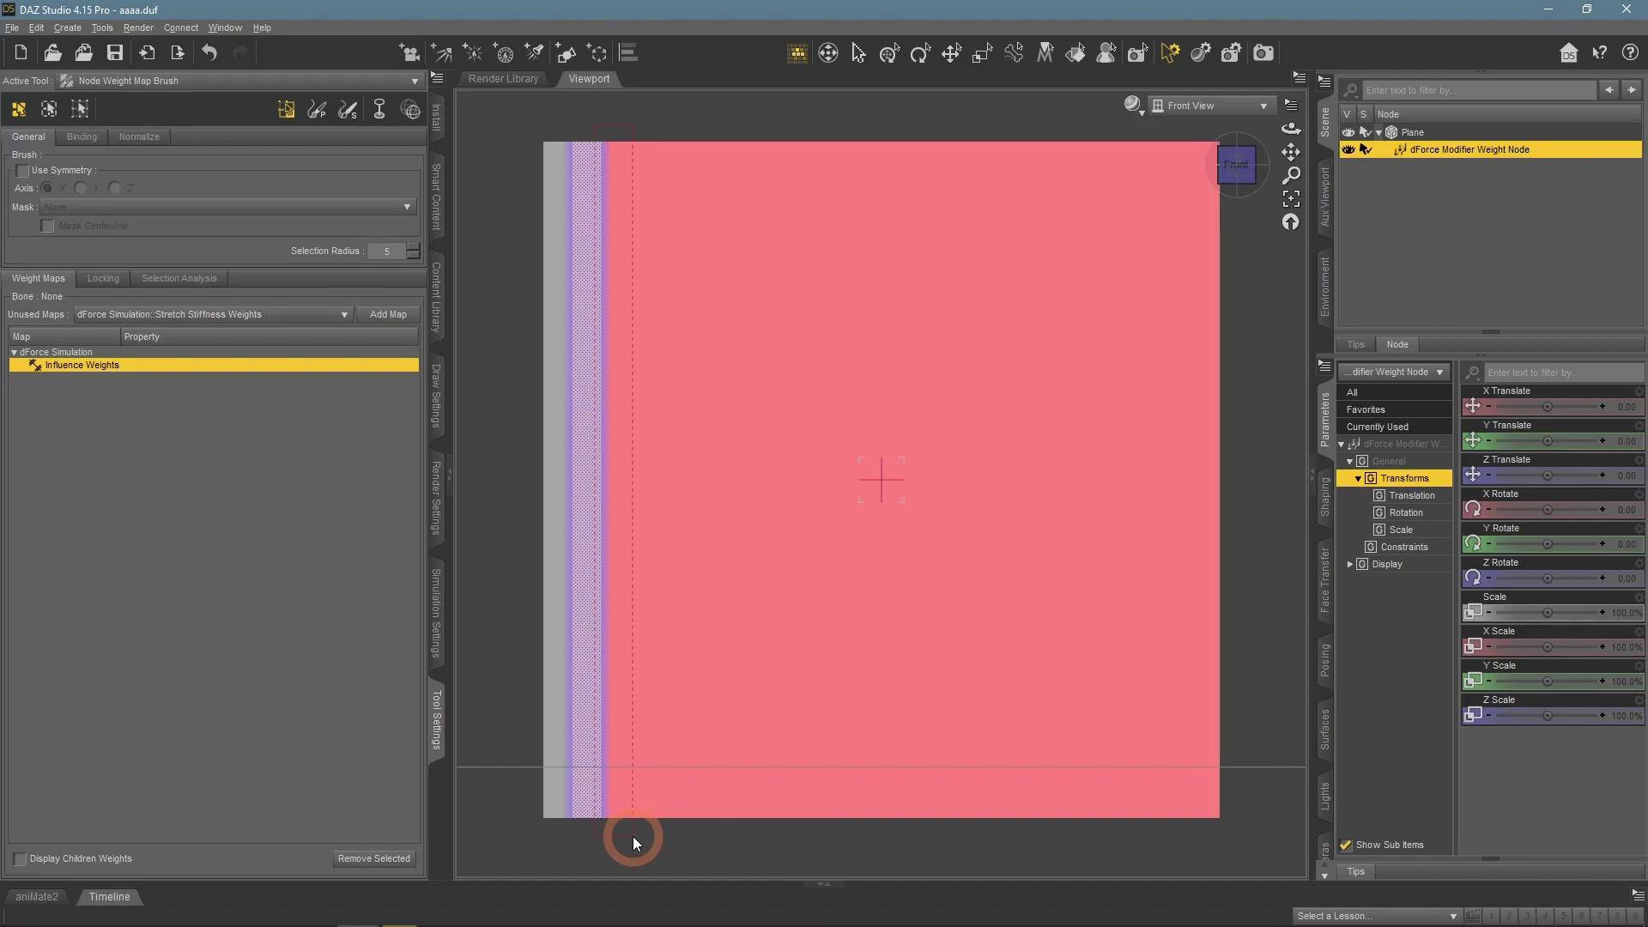
Fill the next bands inward with 52.4% and a further partial weight.
right_click(618, 778)
mouse_move(677, 735)
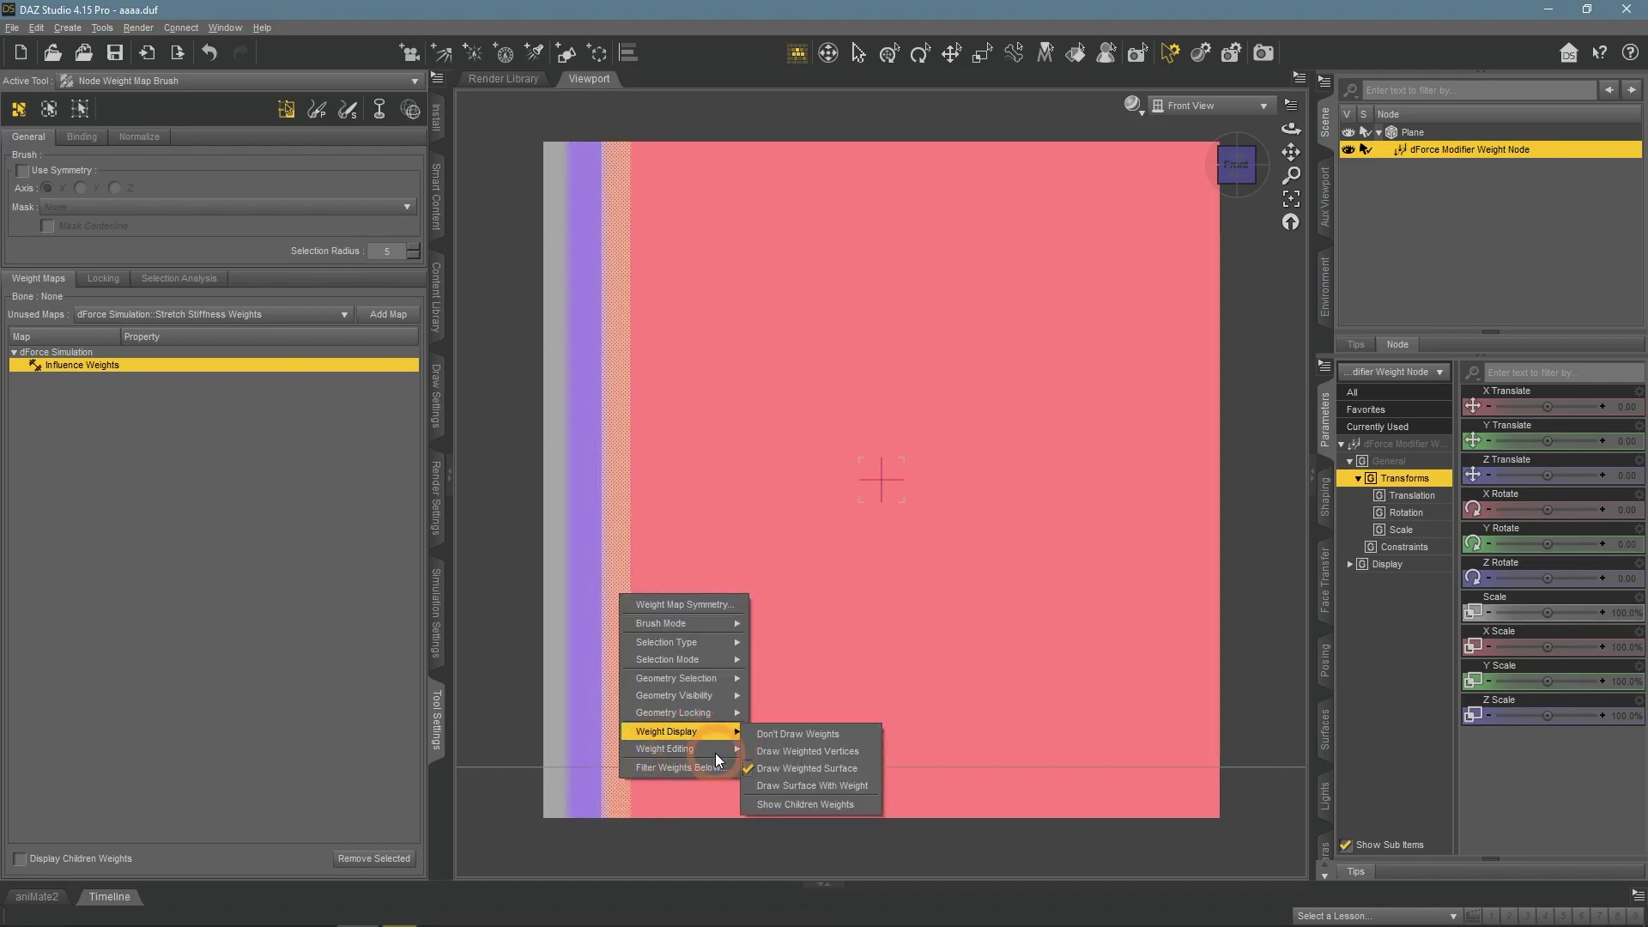
left_click(790, 744)
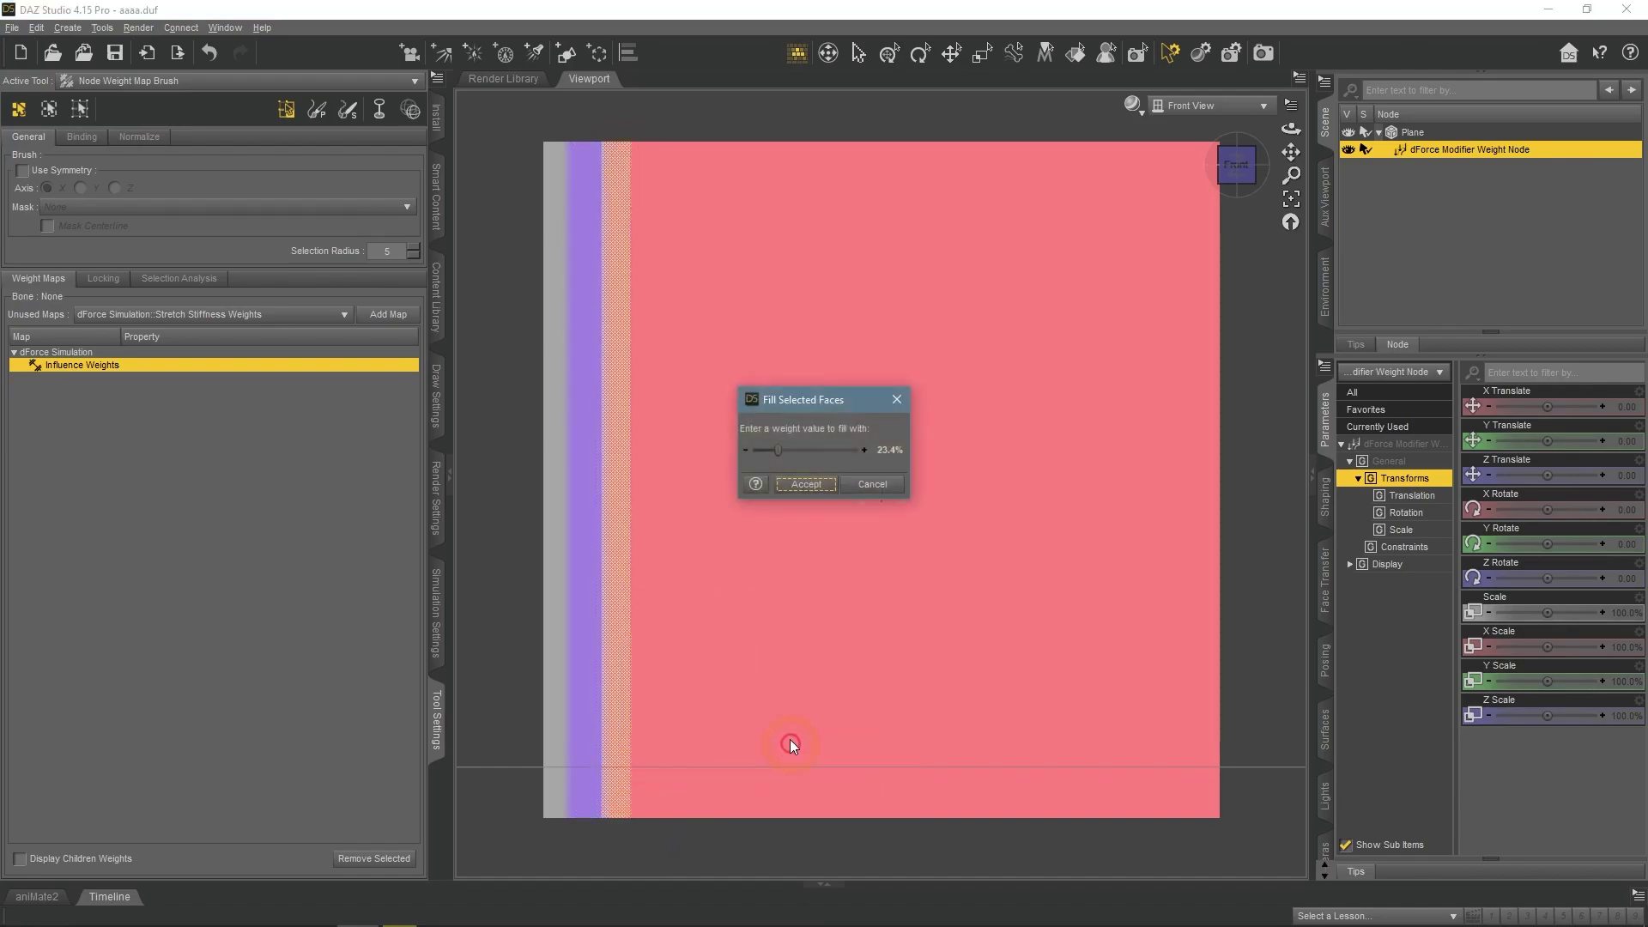
left_click(806, 481)
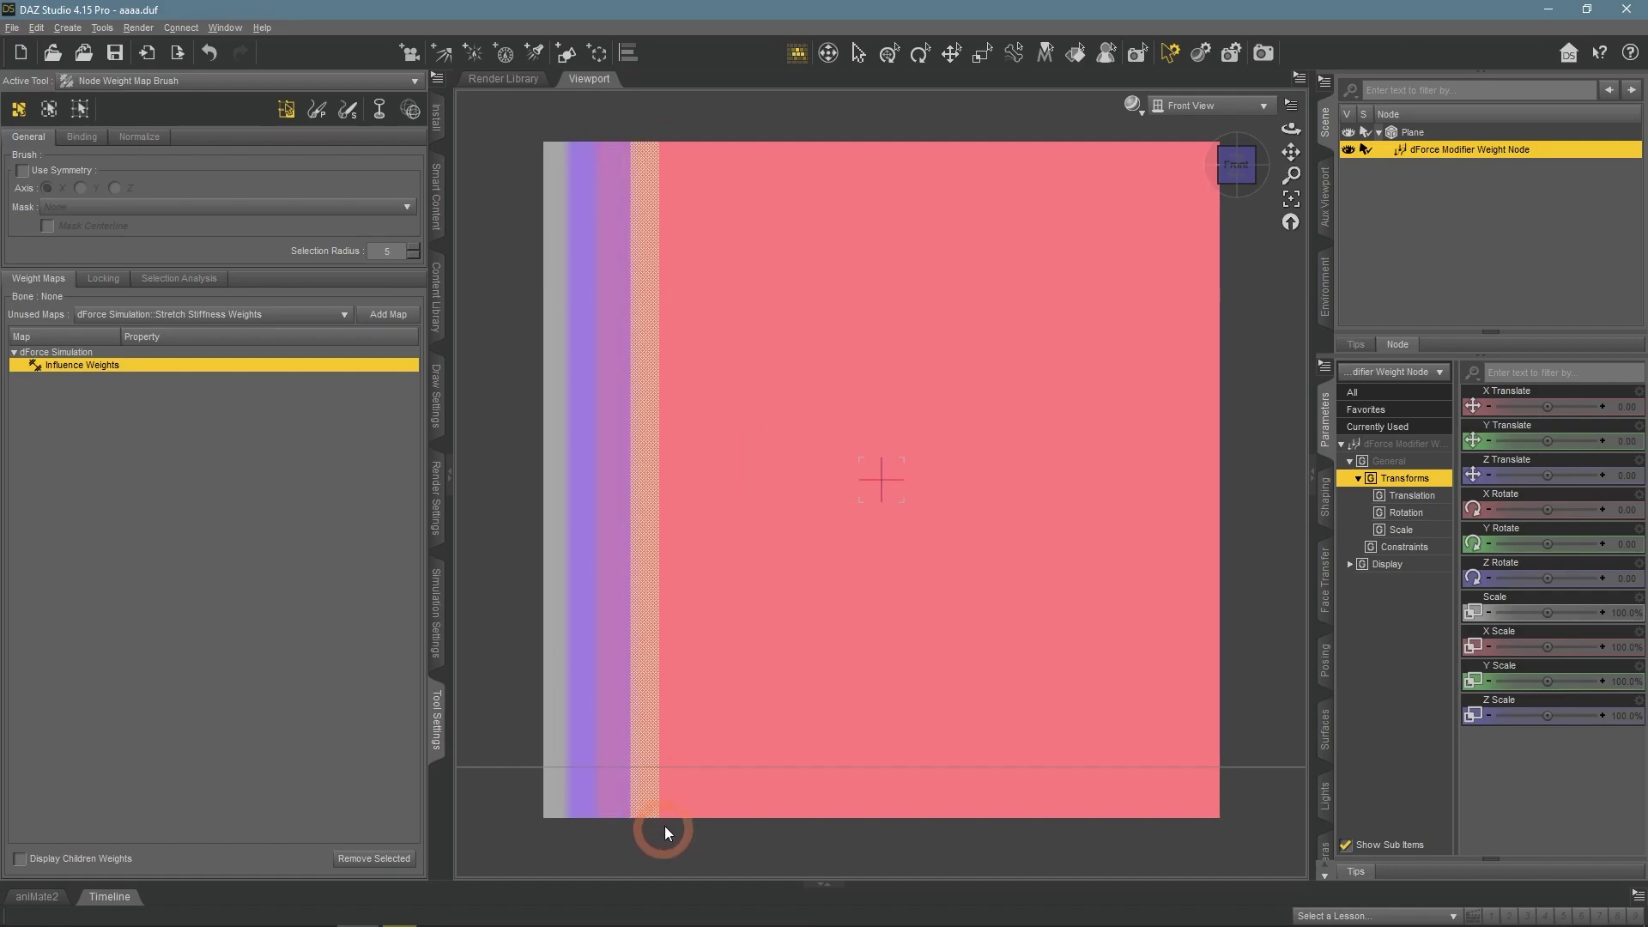
right_click(651, 765)
mouse_move(714, 739)
left_click(815, 728)
right_click(652, 777)
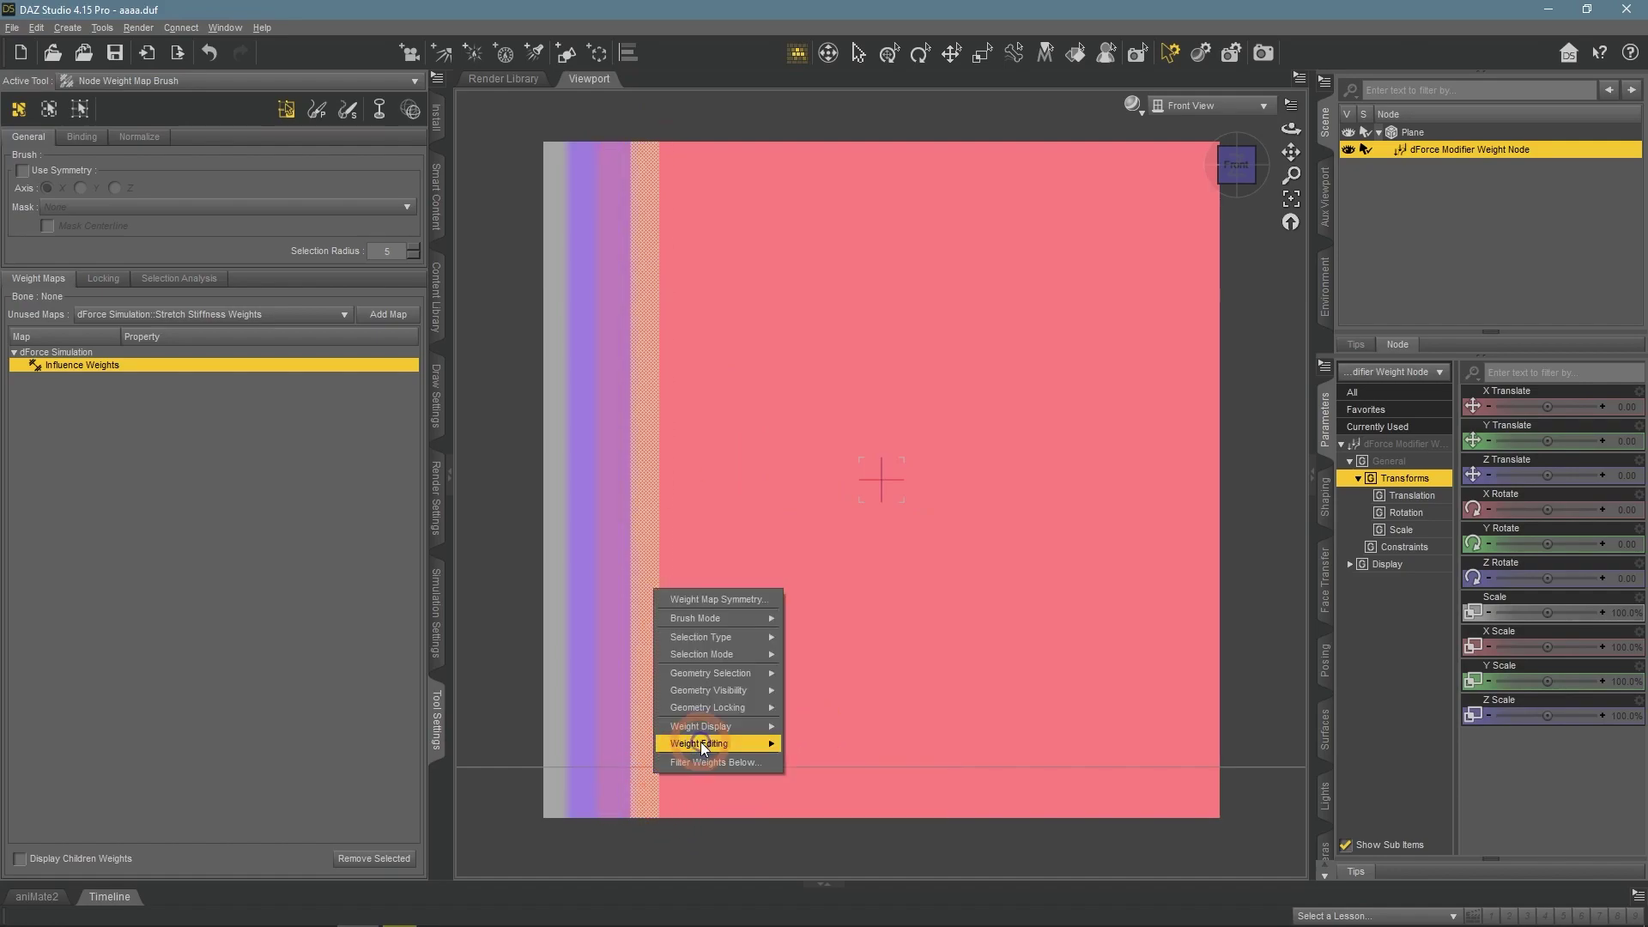
left_click(801, 740)
left_click(813, 481)
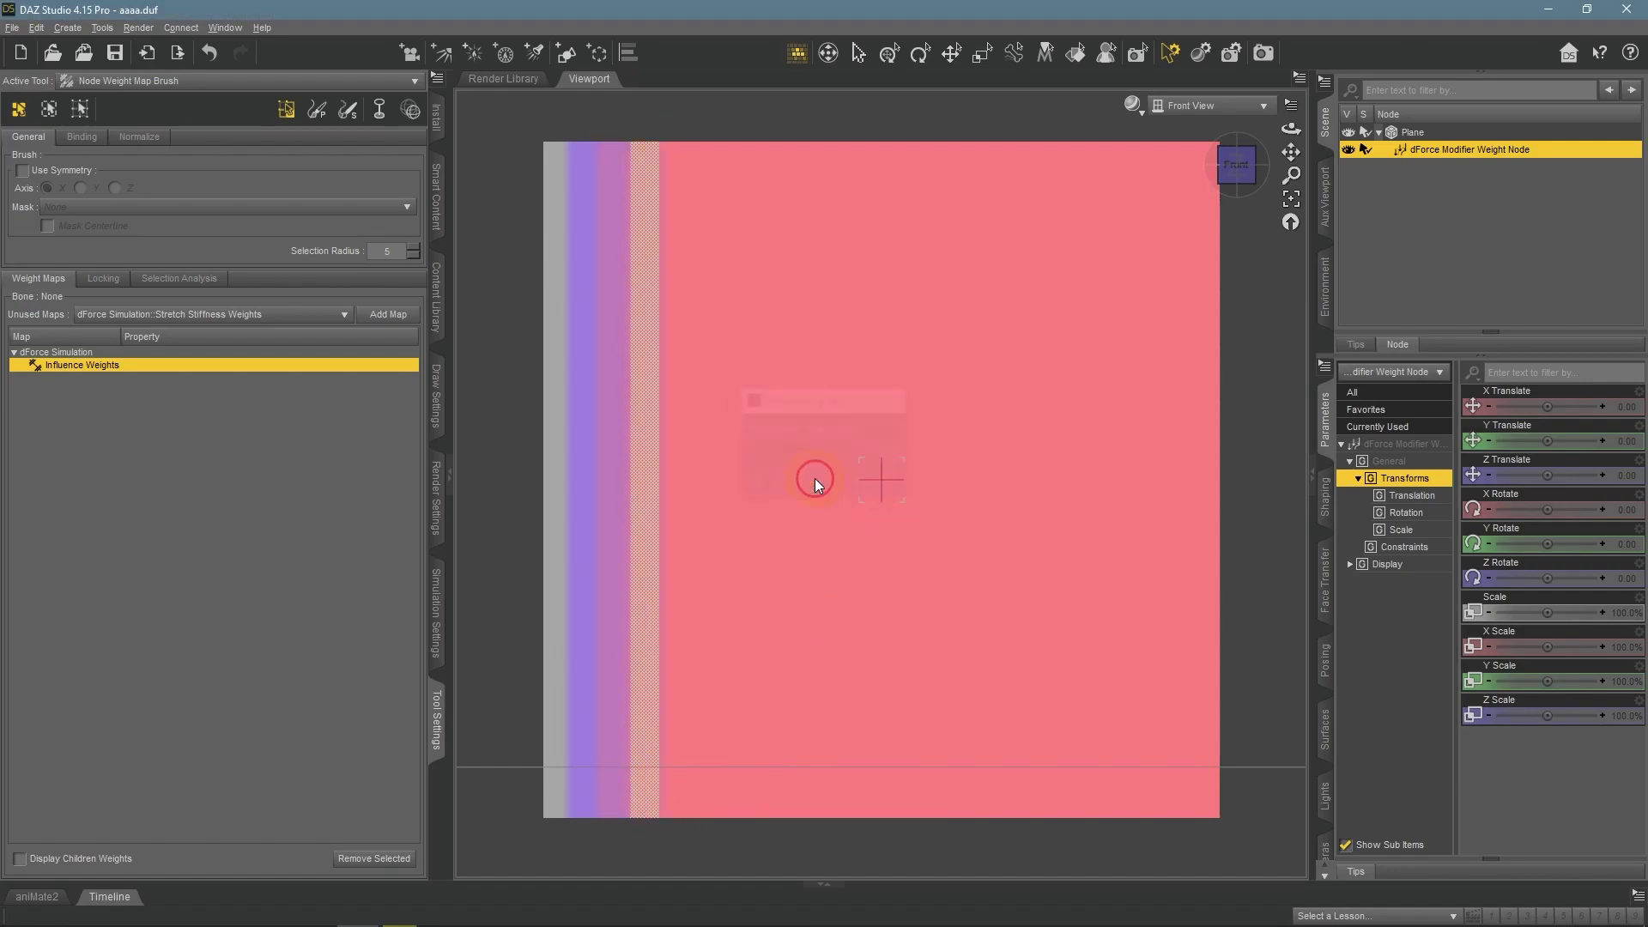
Clear the selection, return to Perspective view and deselect the weight node.
key("ctrl+shift+a")
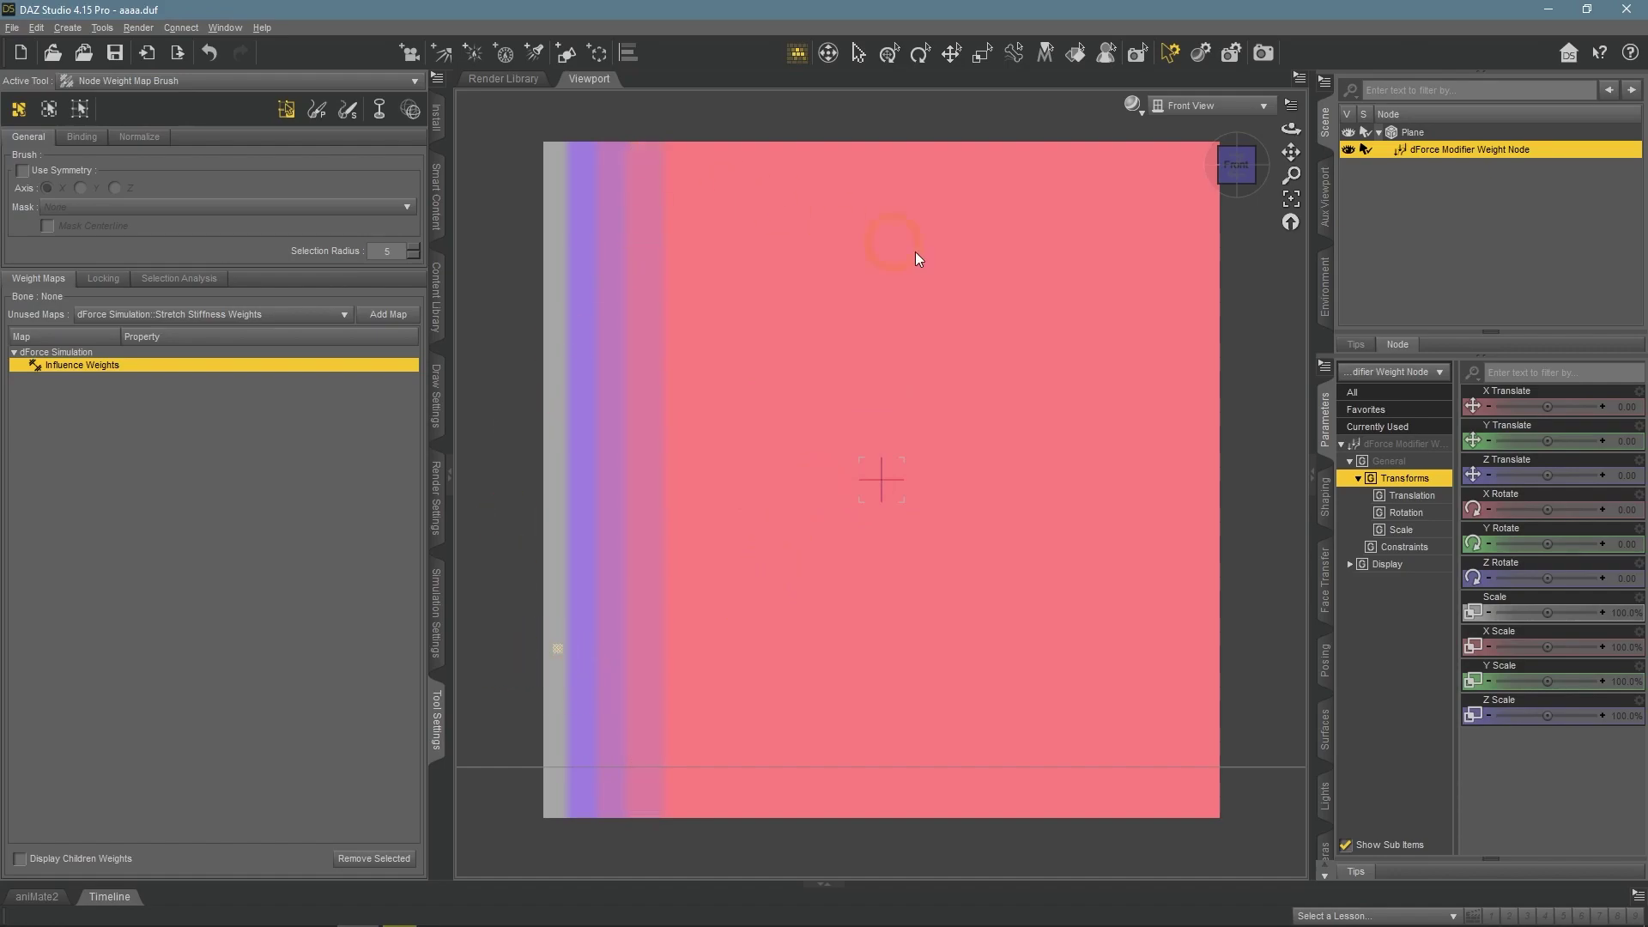
left_click(1189, 106)
left_click(1181, 120)
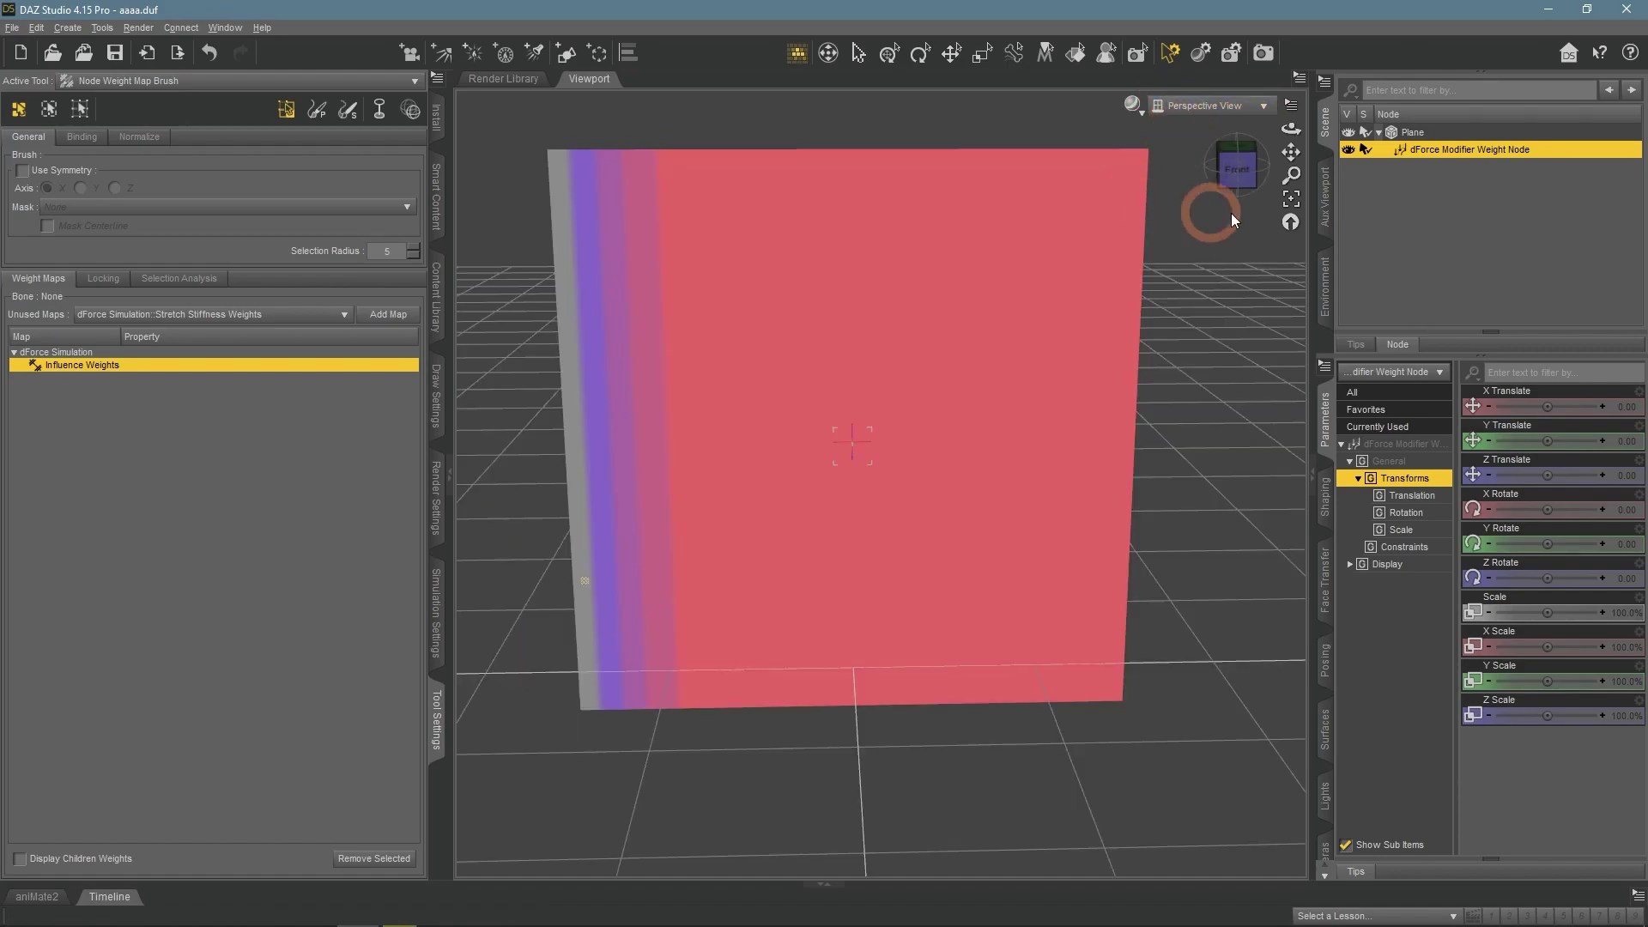
left_click(1425, 152, "ctrl")
left_click(432, 126)
Simulate the upright plane with its graded edge weights, then clear it back to flat.
left_click(438, 676)
left_click(403, 77)
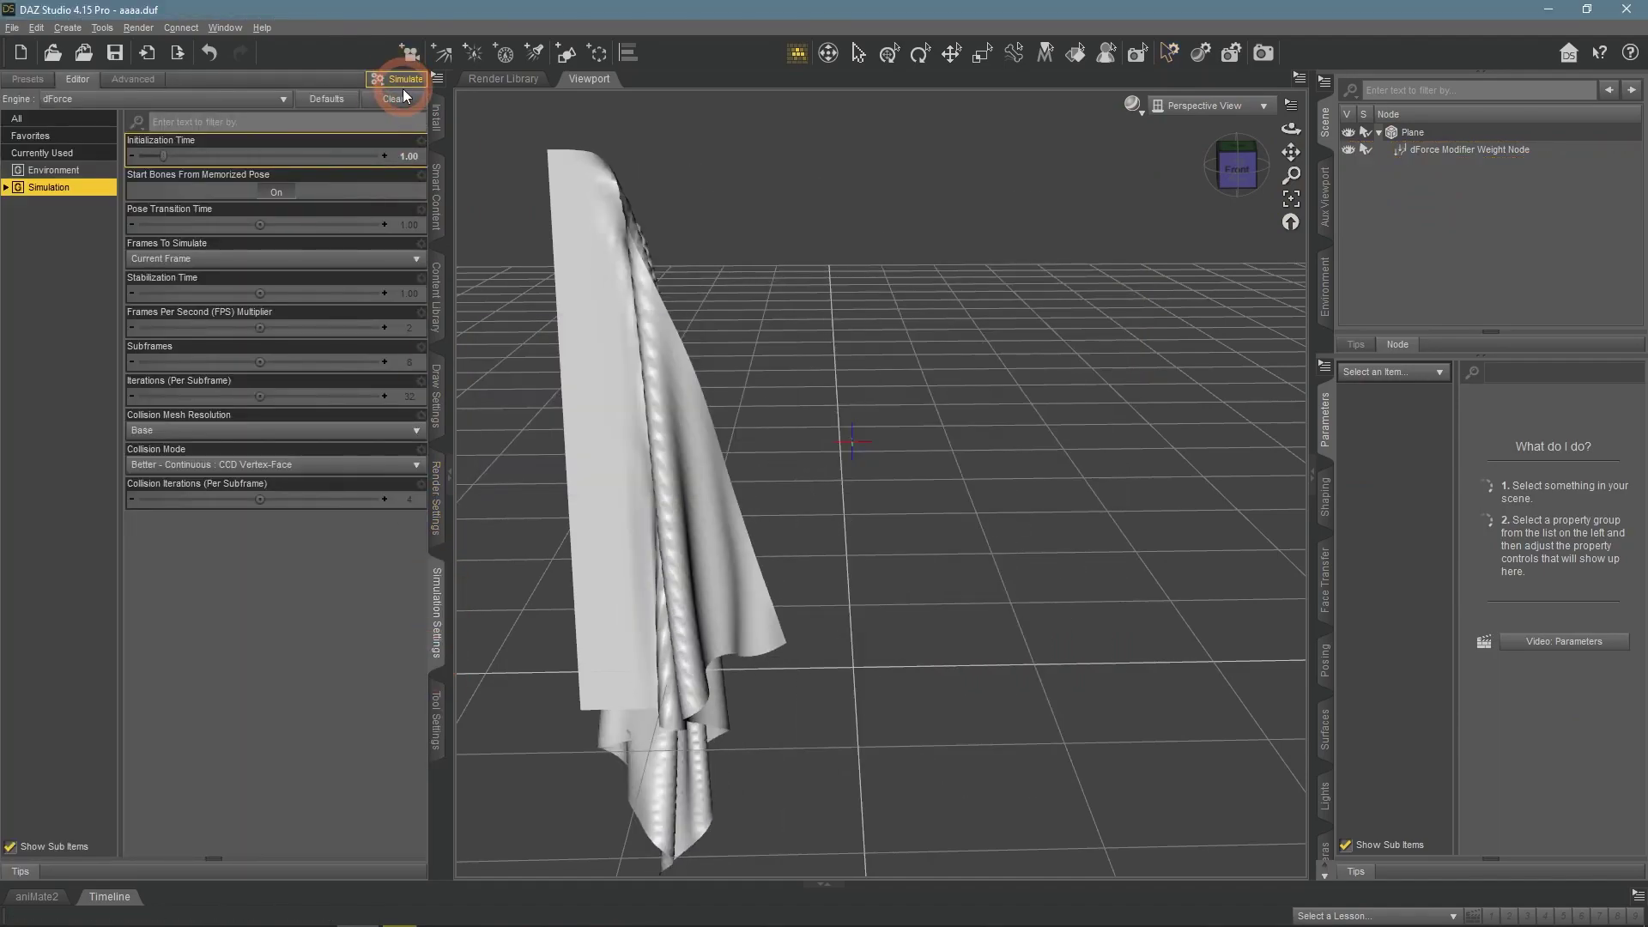
left_click(401, 101)
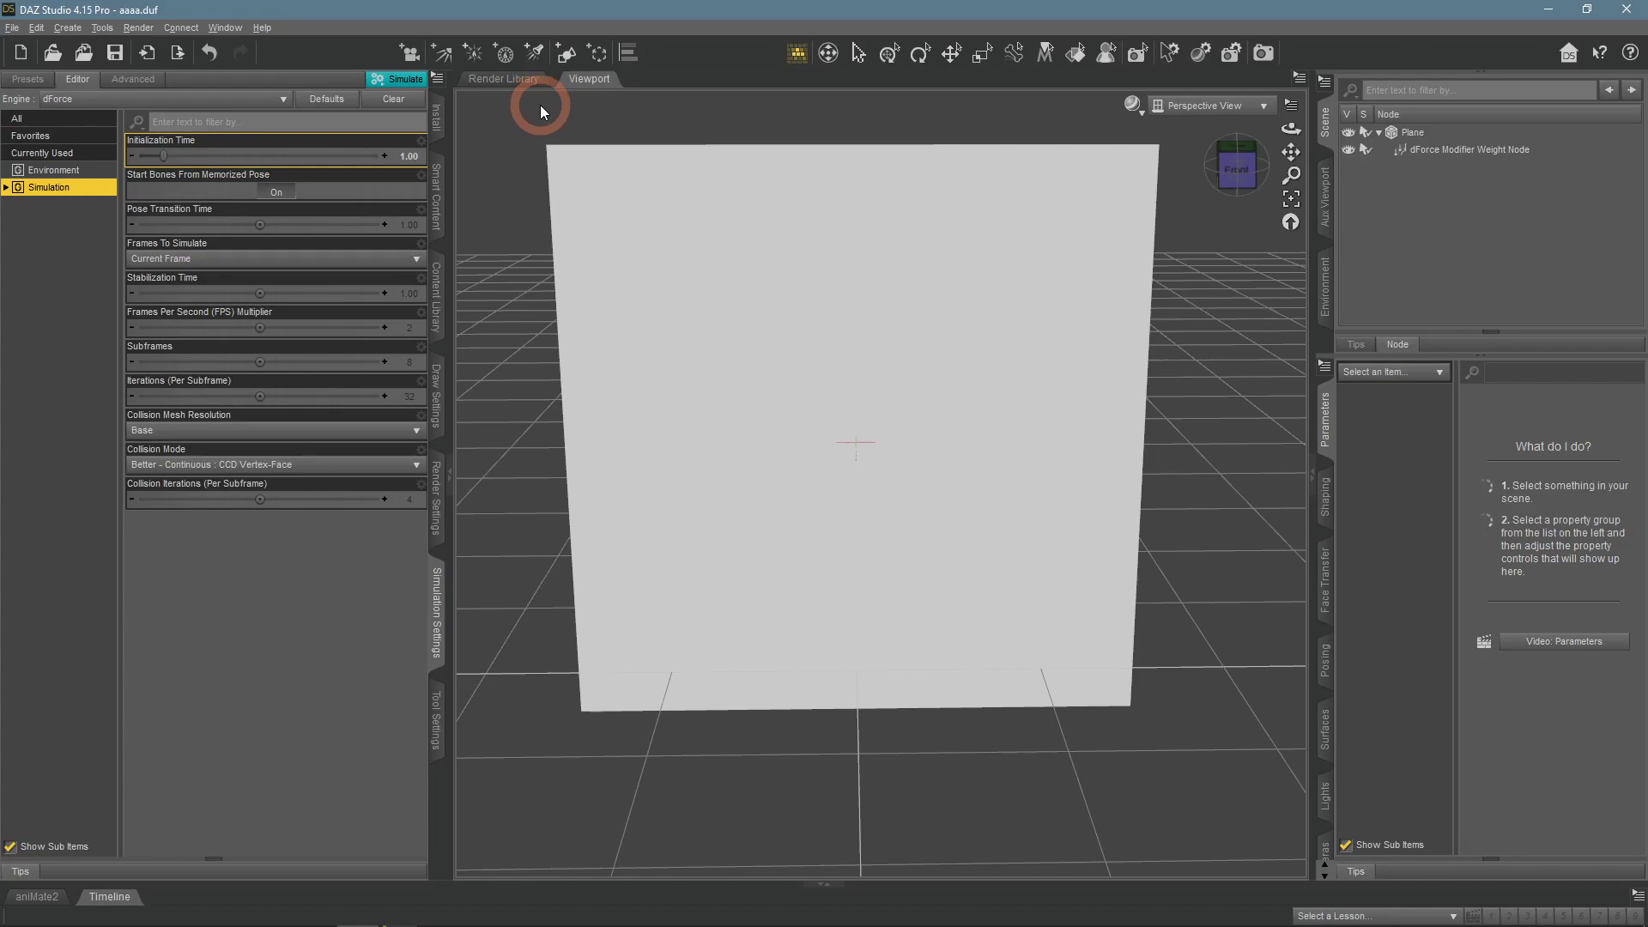
left_click(78, 29)
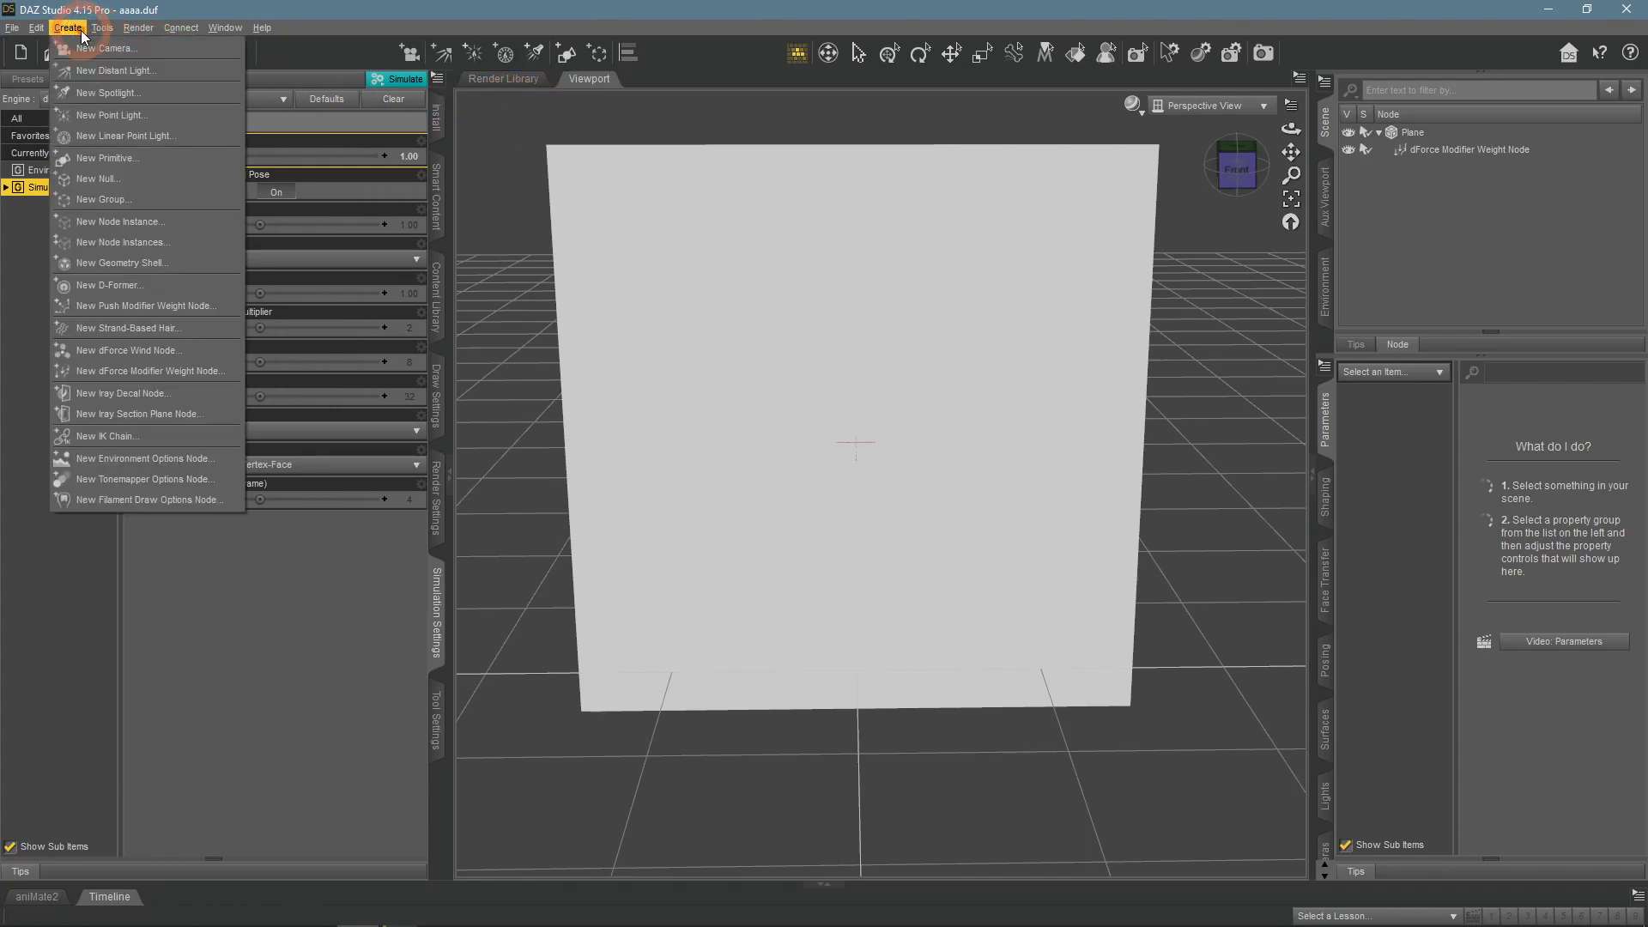
Add a dForce Wind Node to the scene.
left_click(149, 350)
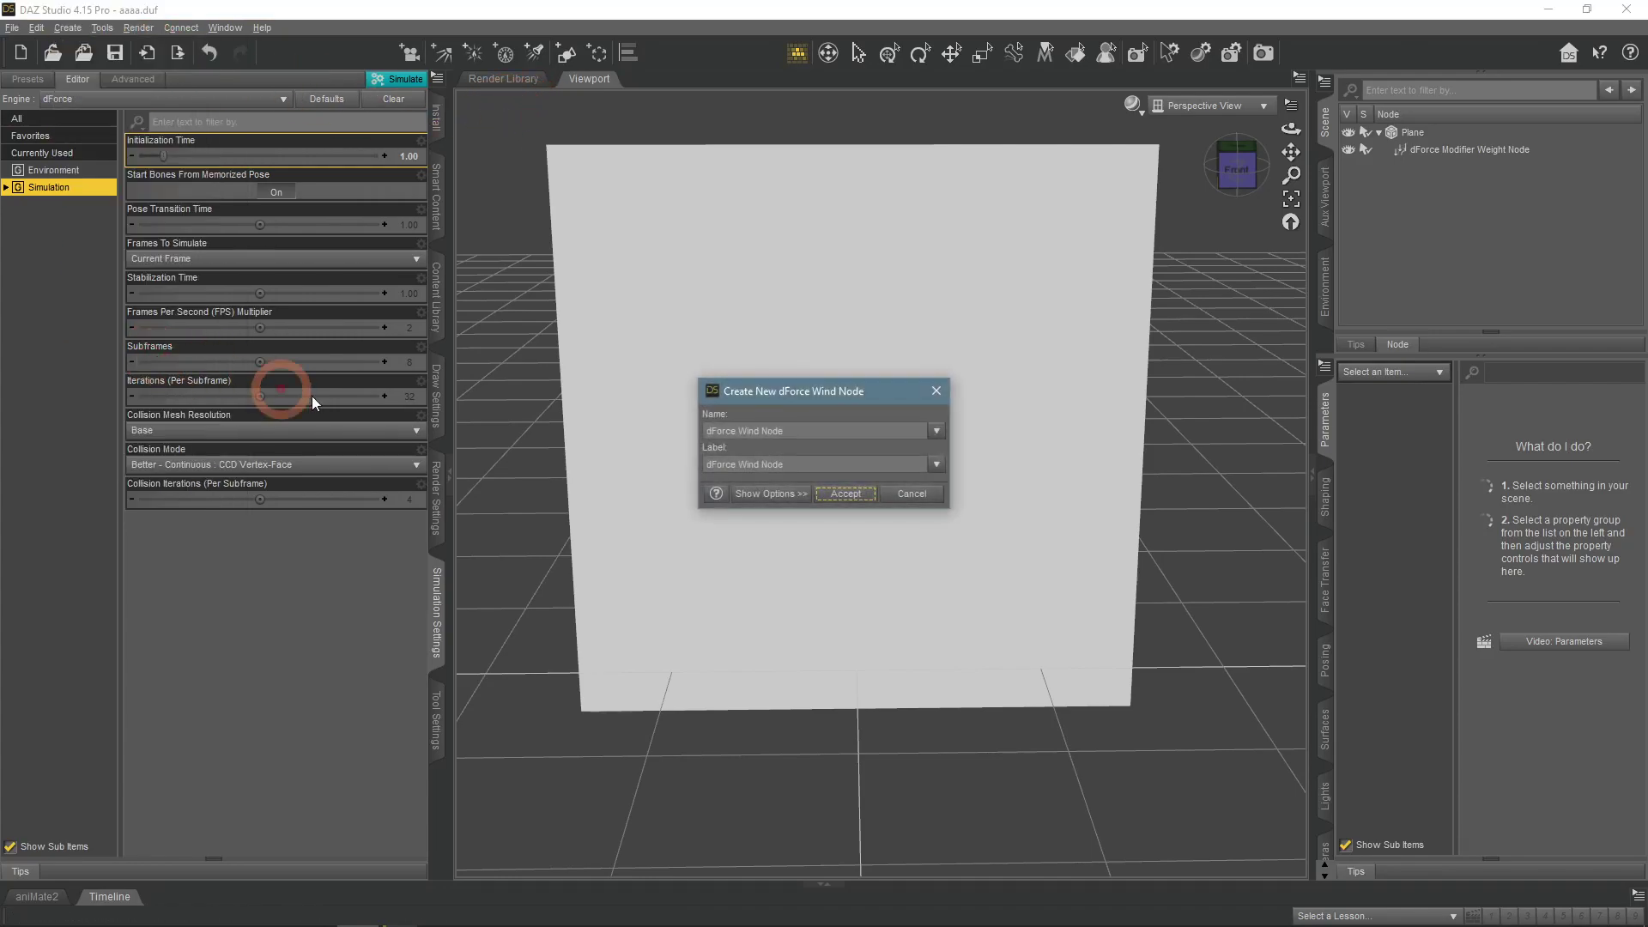
left_click(819, 502)
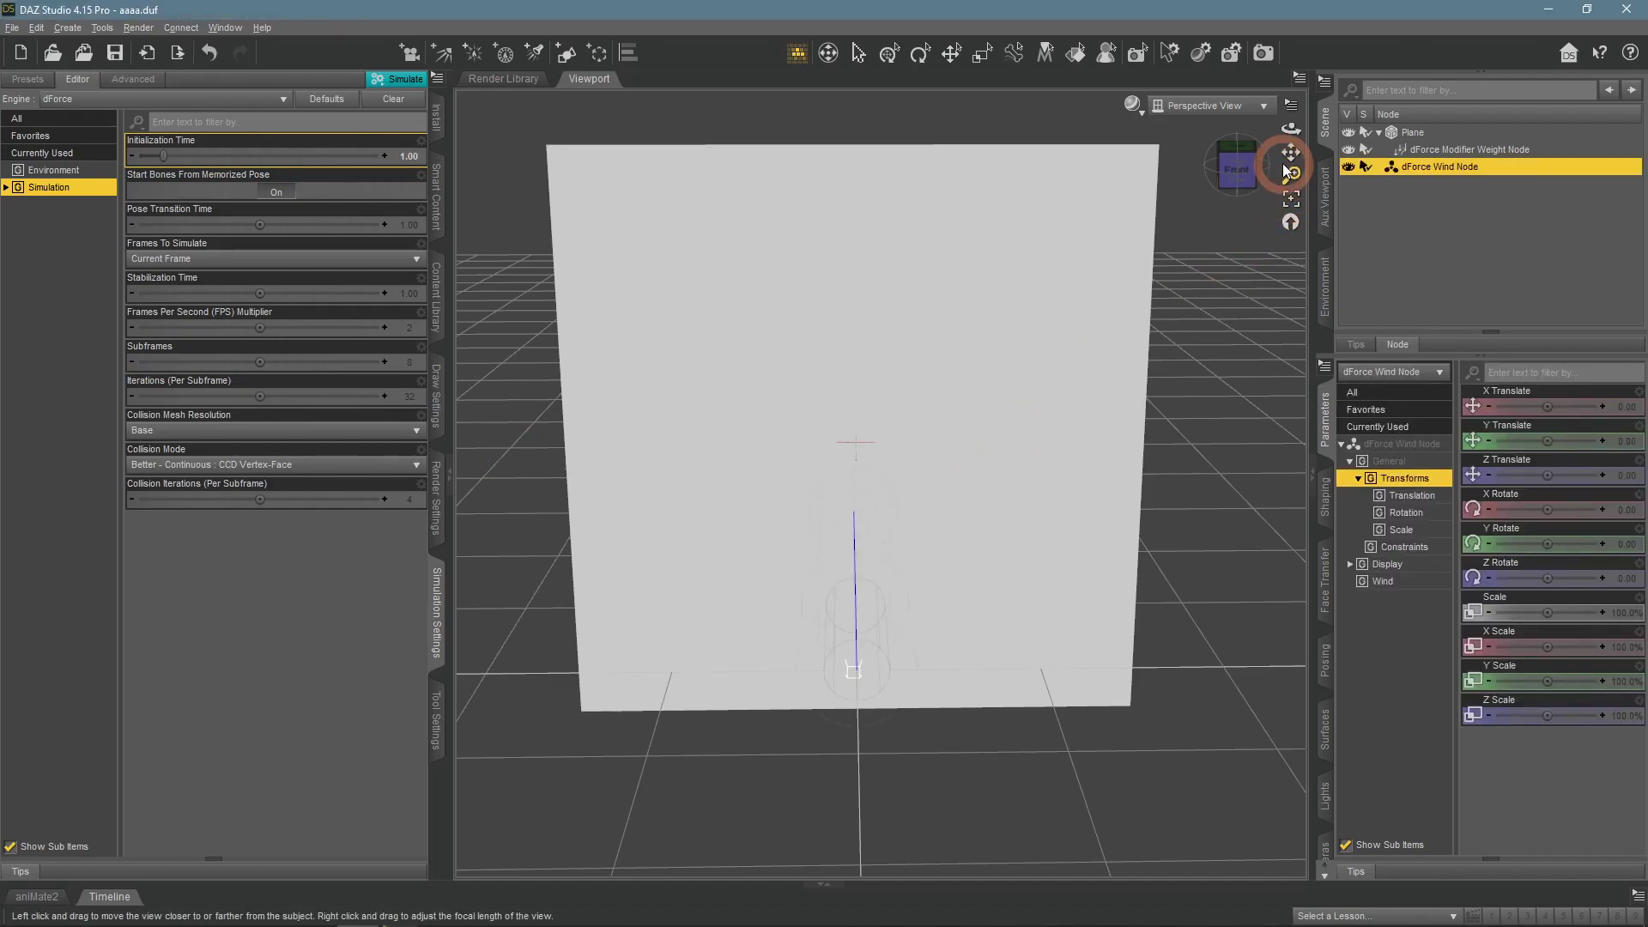
left_click_drag(1287, 169, 1202, 193)
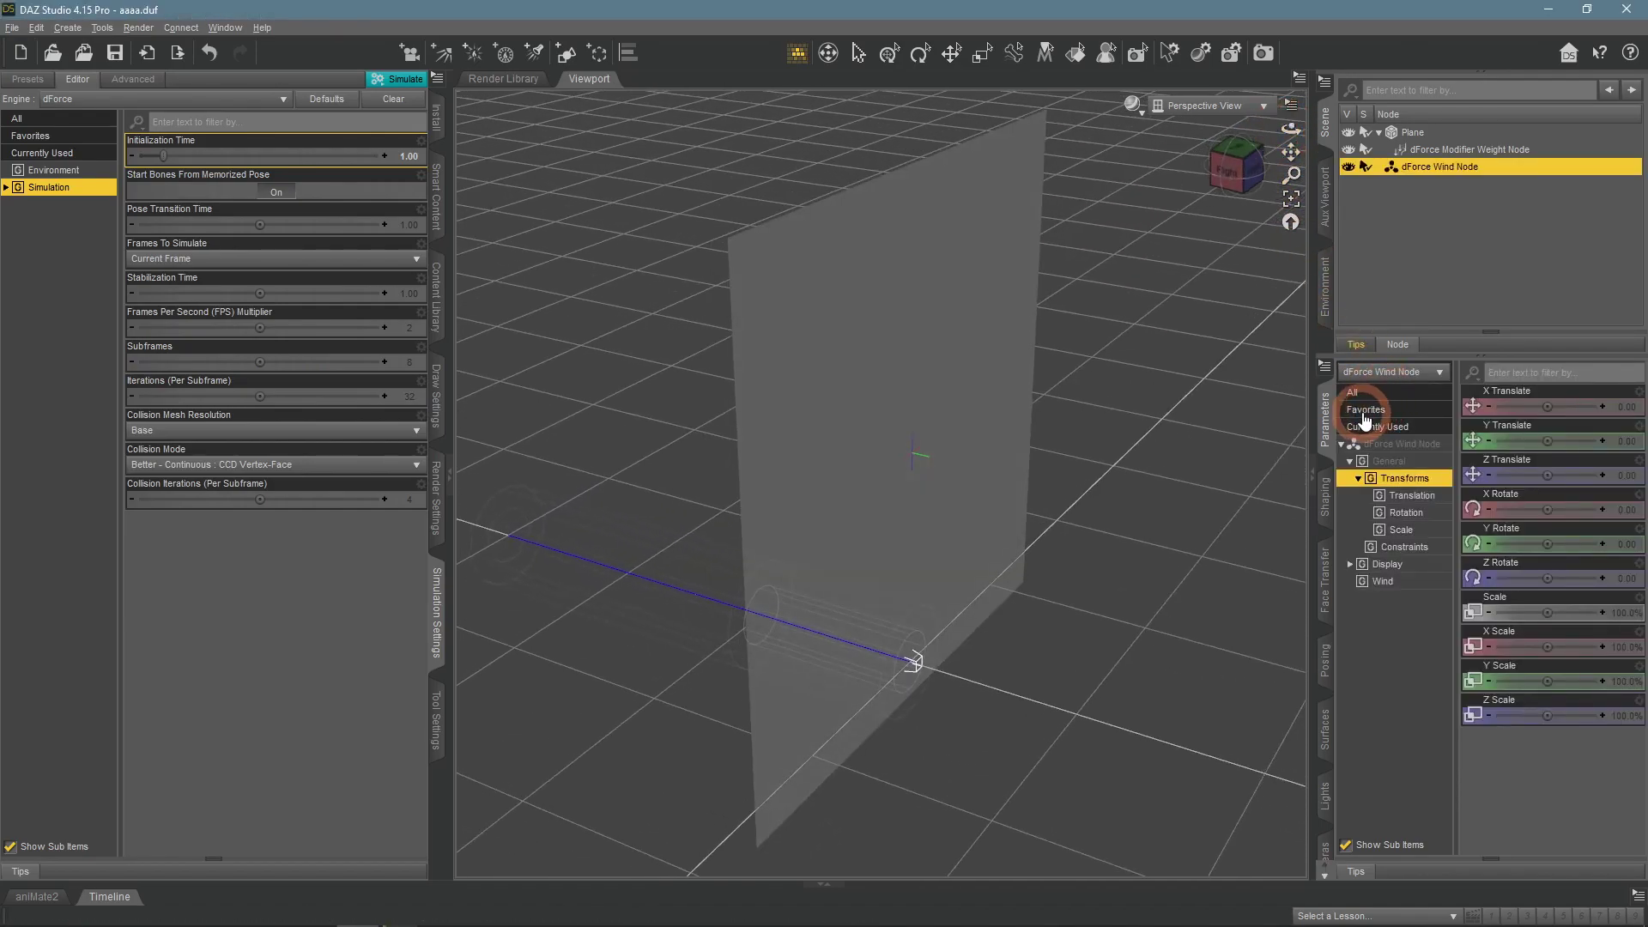
Move the wind node to about X −41.55, Y 104.94, Z 99.66 in front of the plane.
left_click_drag(1548, 440, 1543, 446)
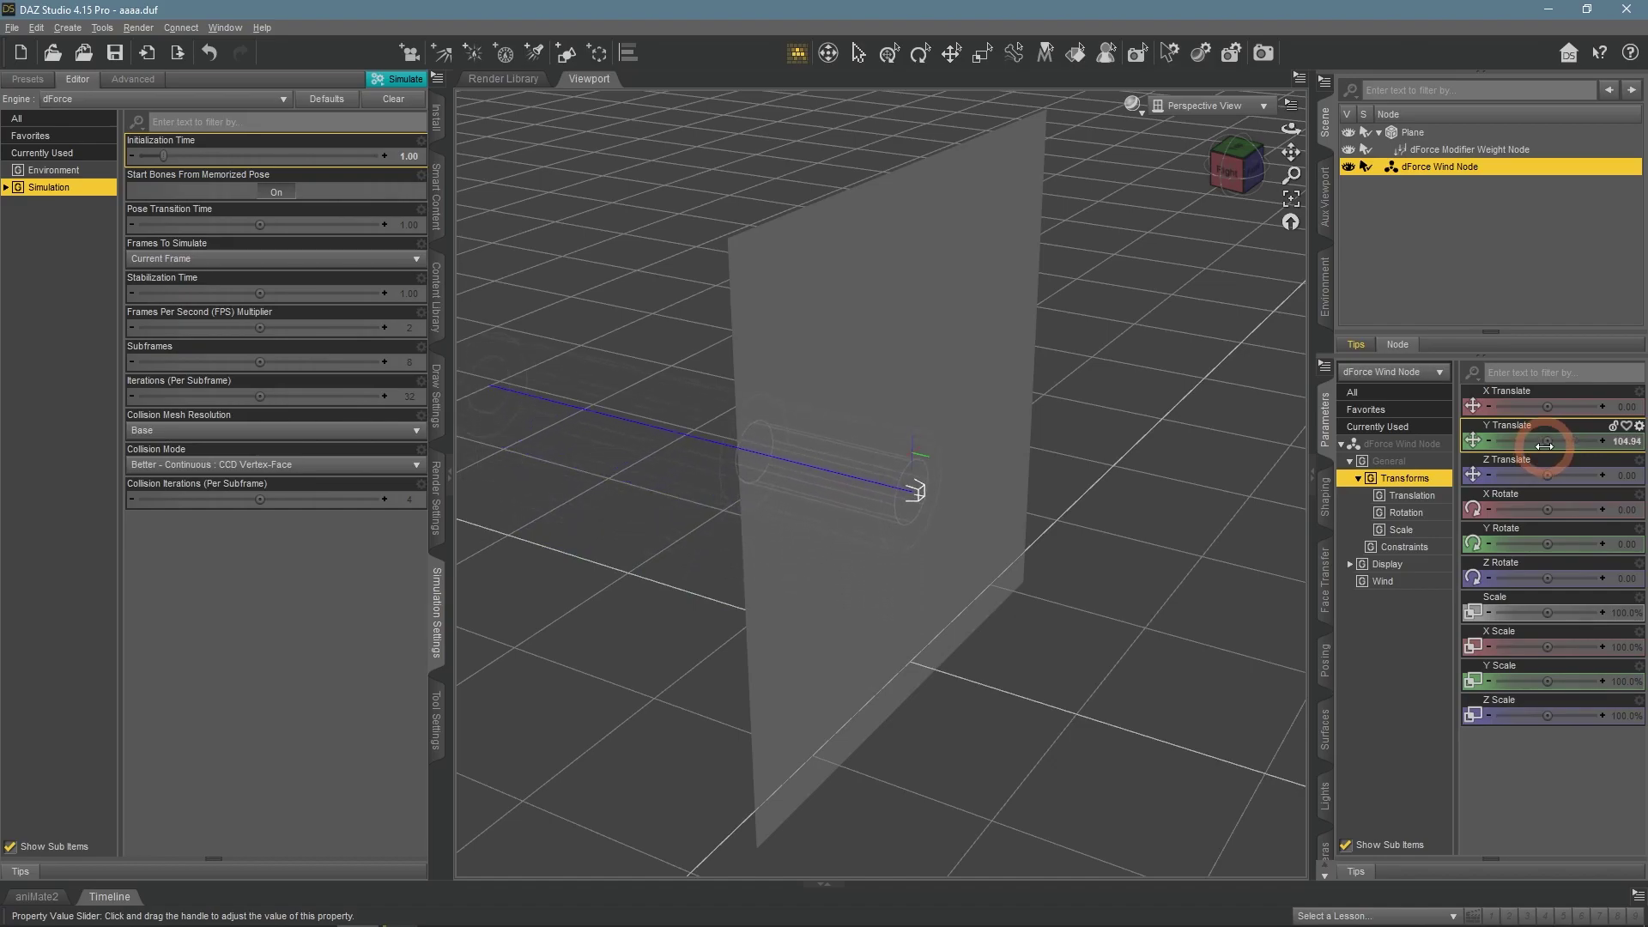
left_click_drag(1539, 474, 1571, 475)
left_click(1555, 405)
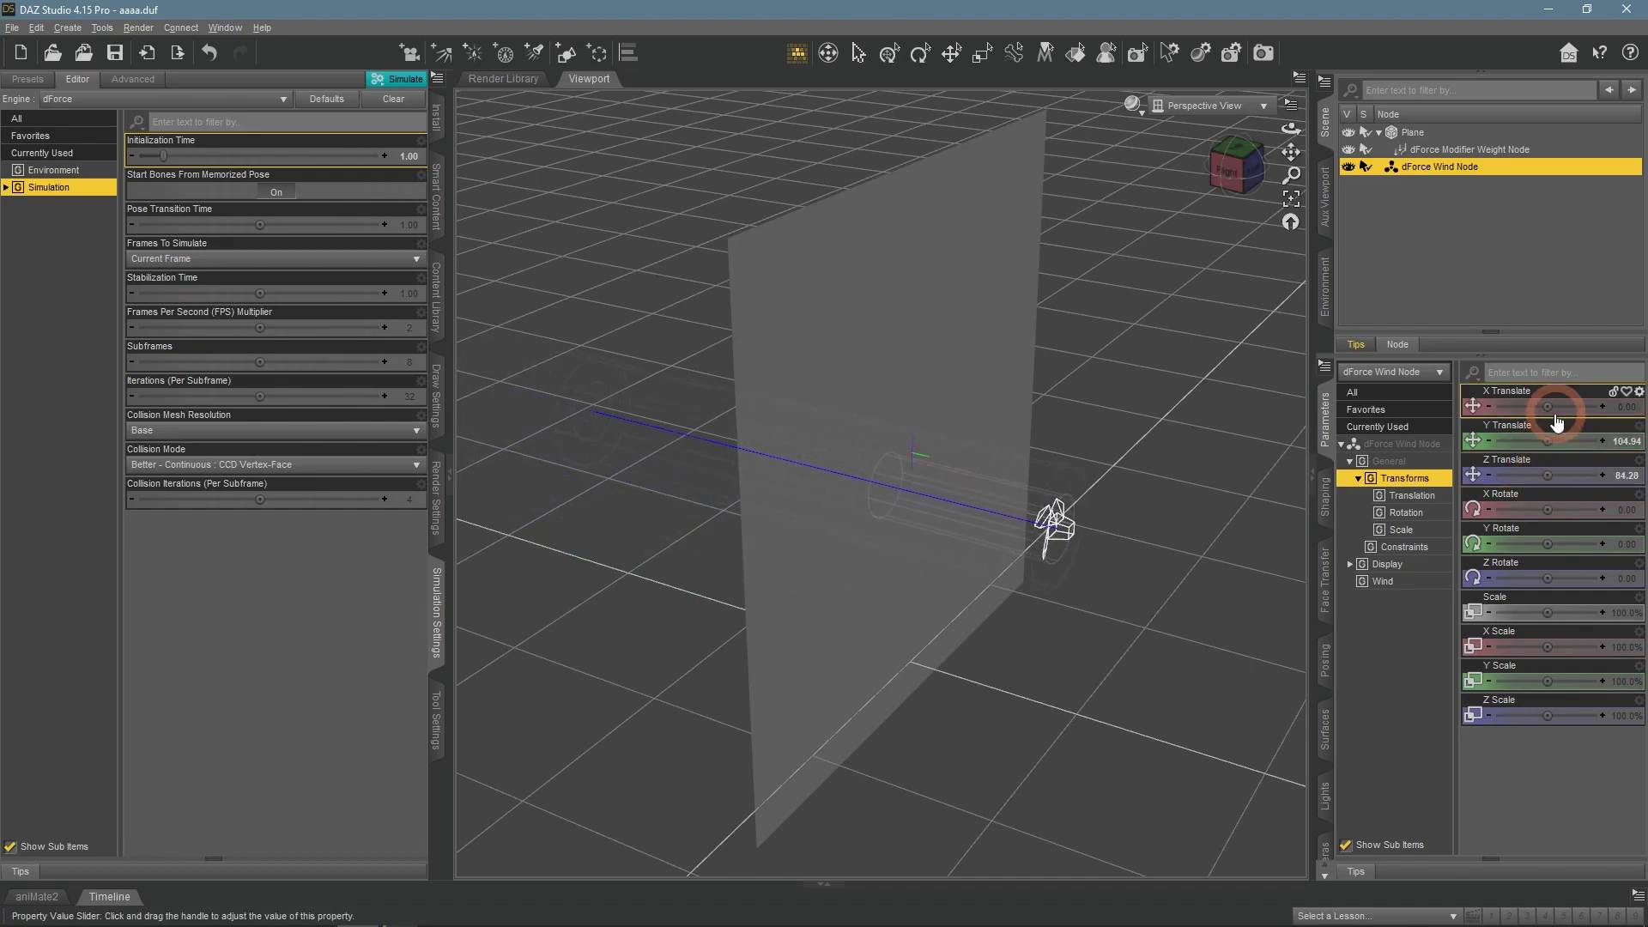
left_click_drag(1550, 407, 1535, 475)
left_click_drag(1290, 129, 1291, 129)
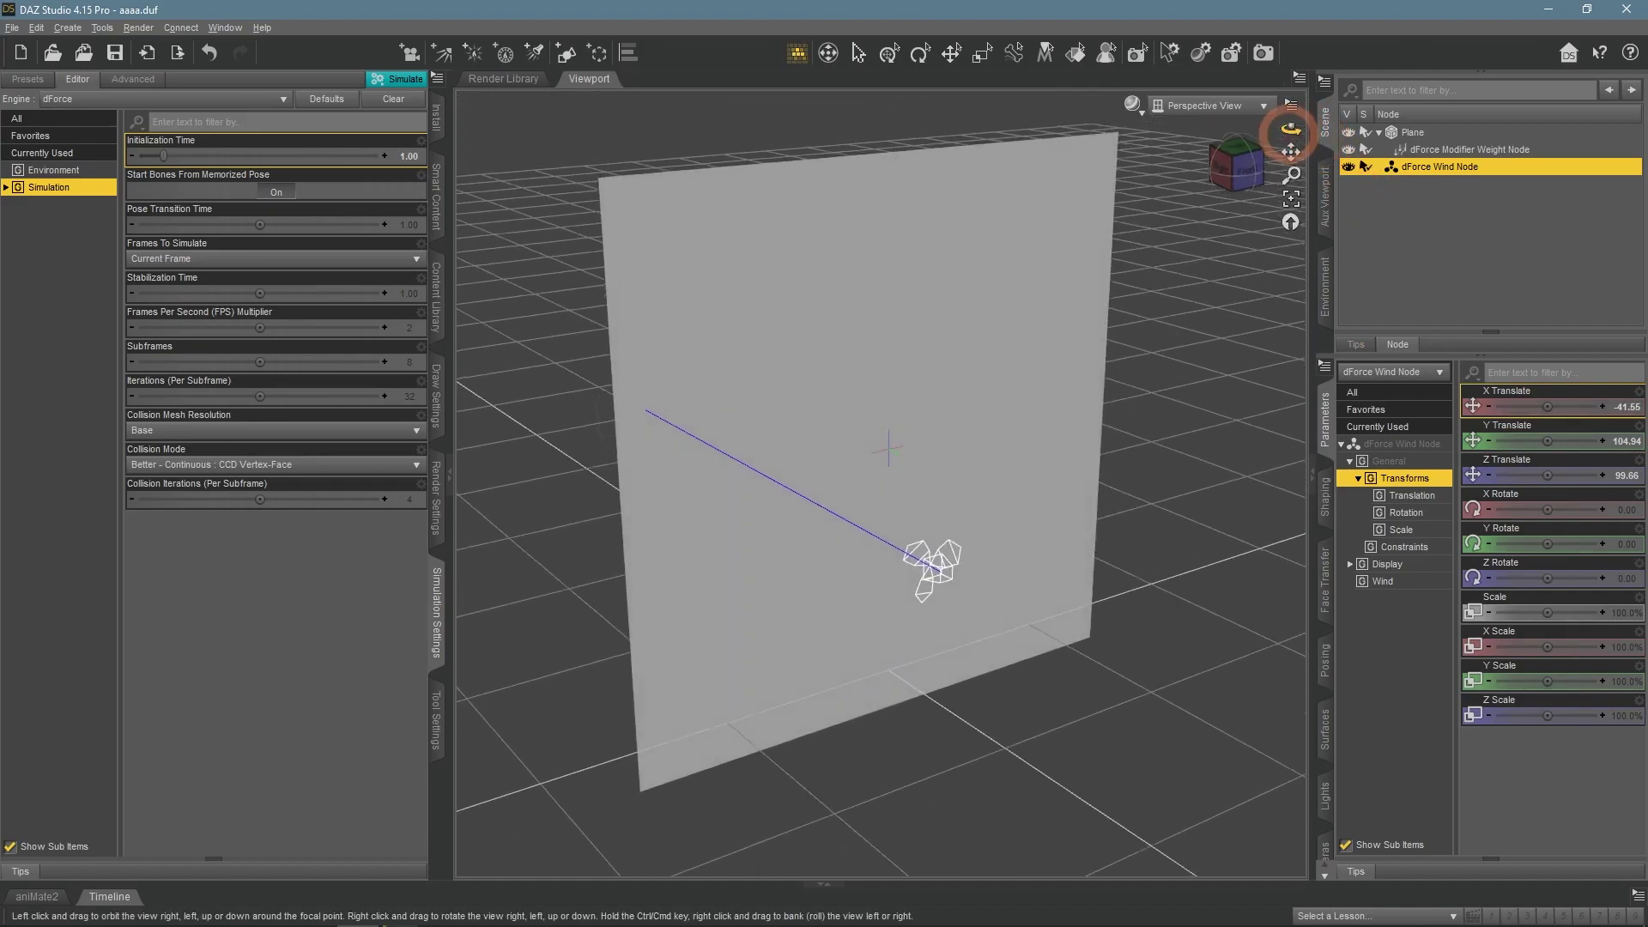
Set Initialization Time 0 and Frames To Simulate to Animated (Use Timeline Play Range), then simulate.
left_click(419, 80)
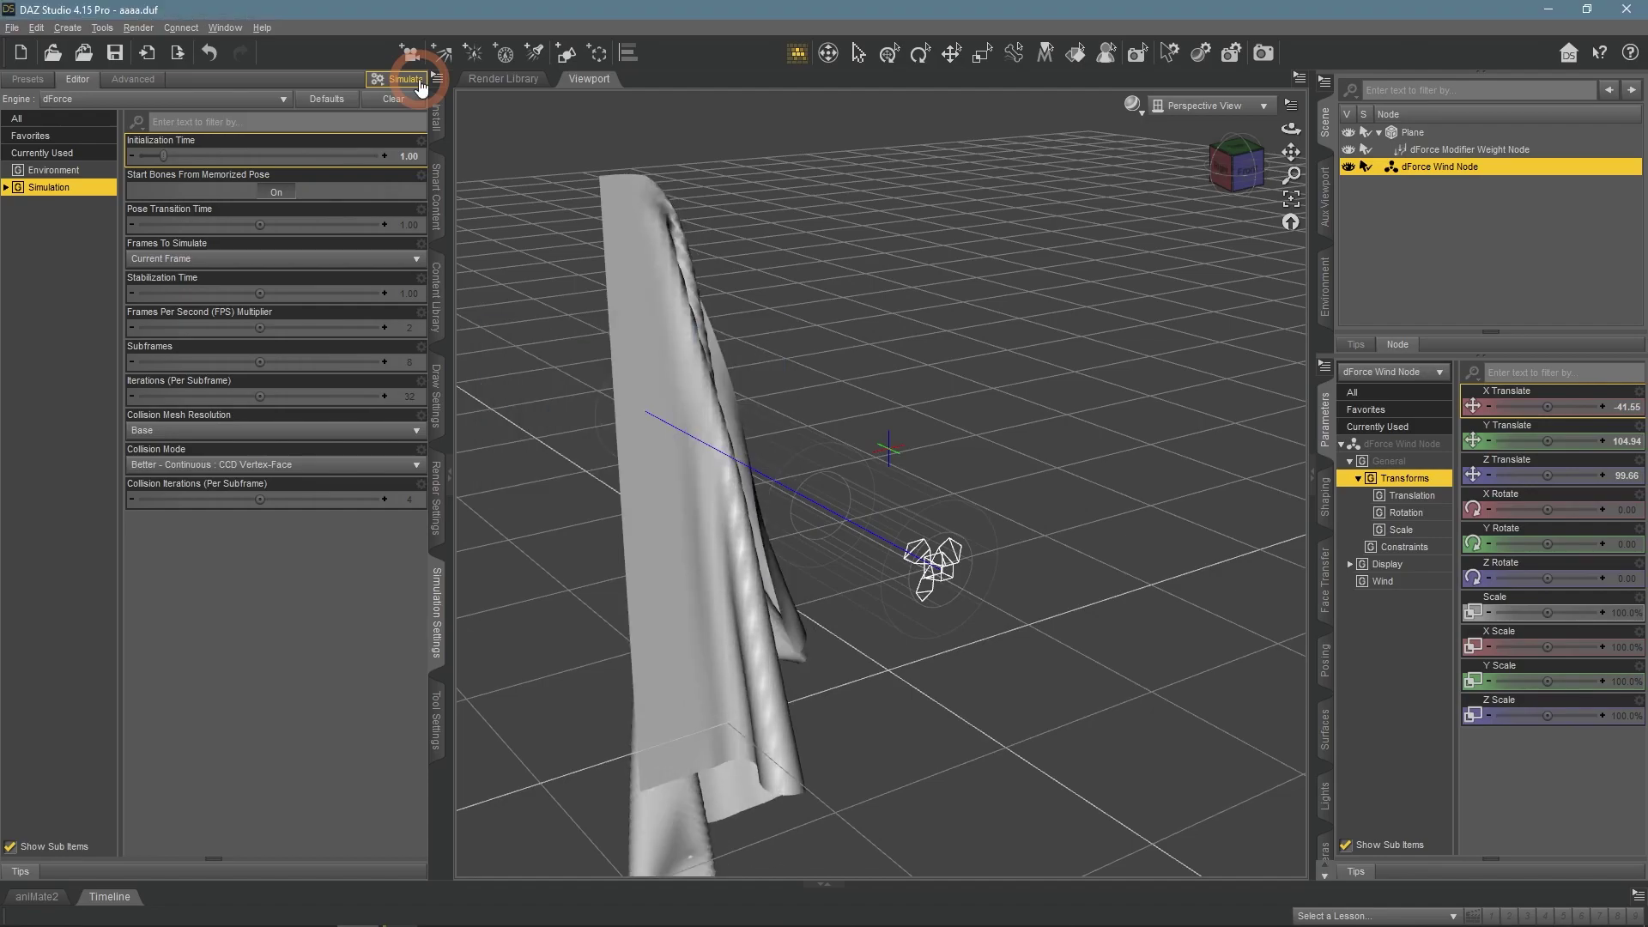
left_click(410, 157)
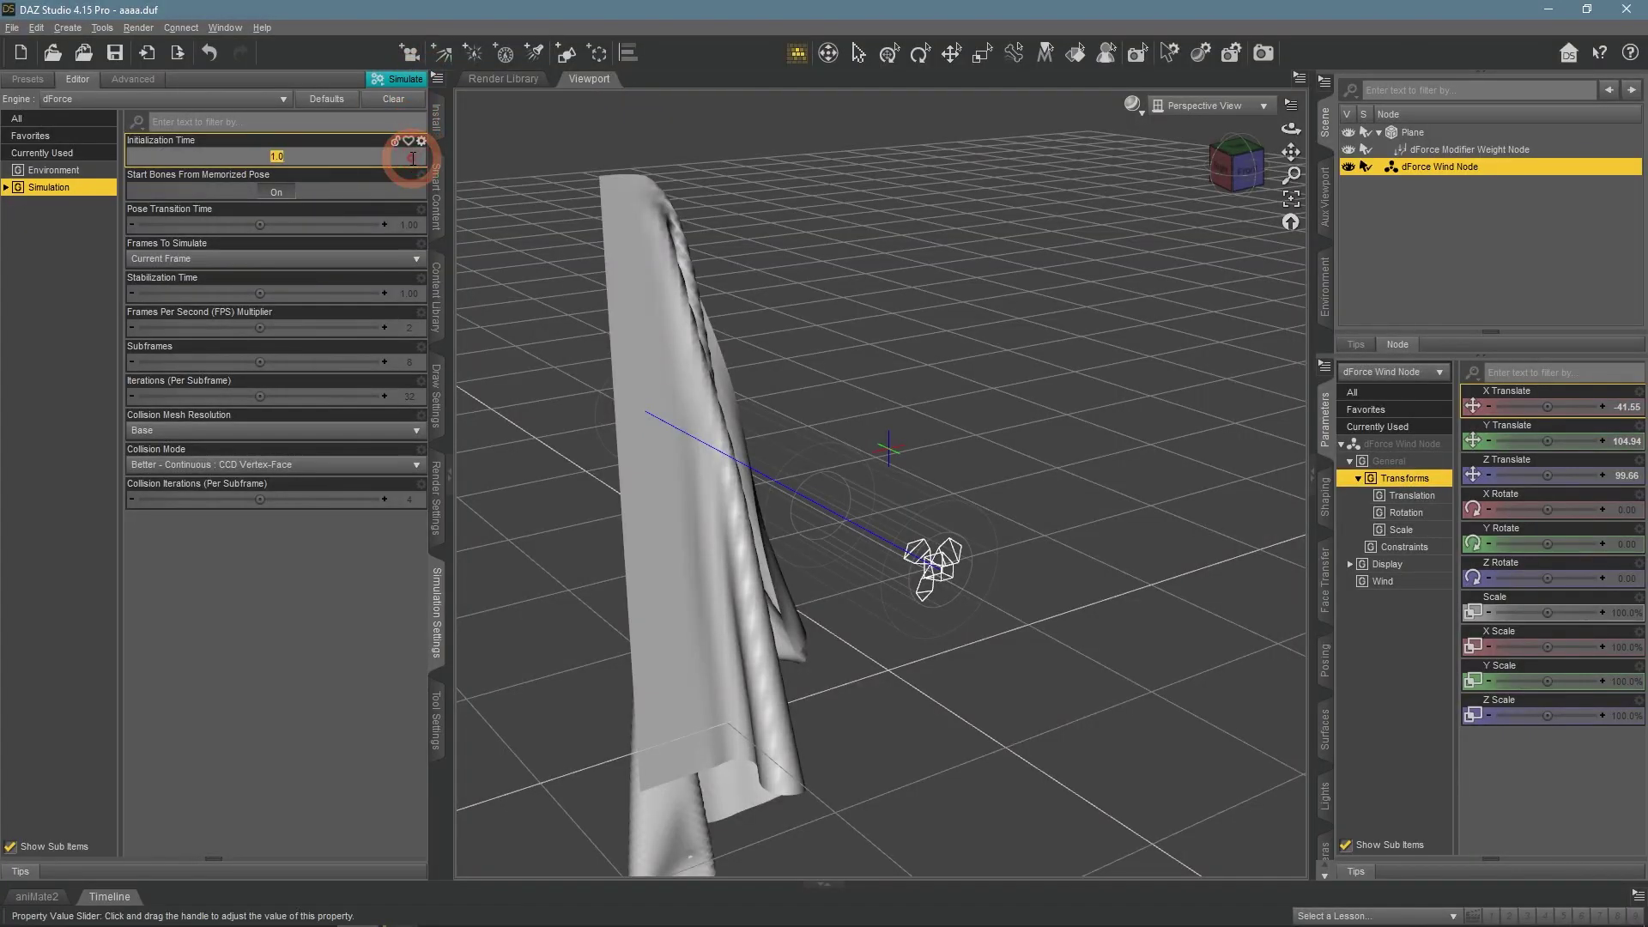
type("0")
left_click(356, 259)
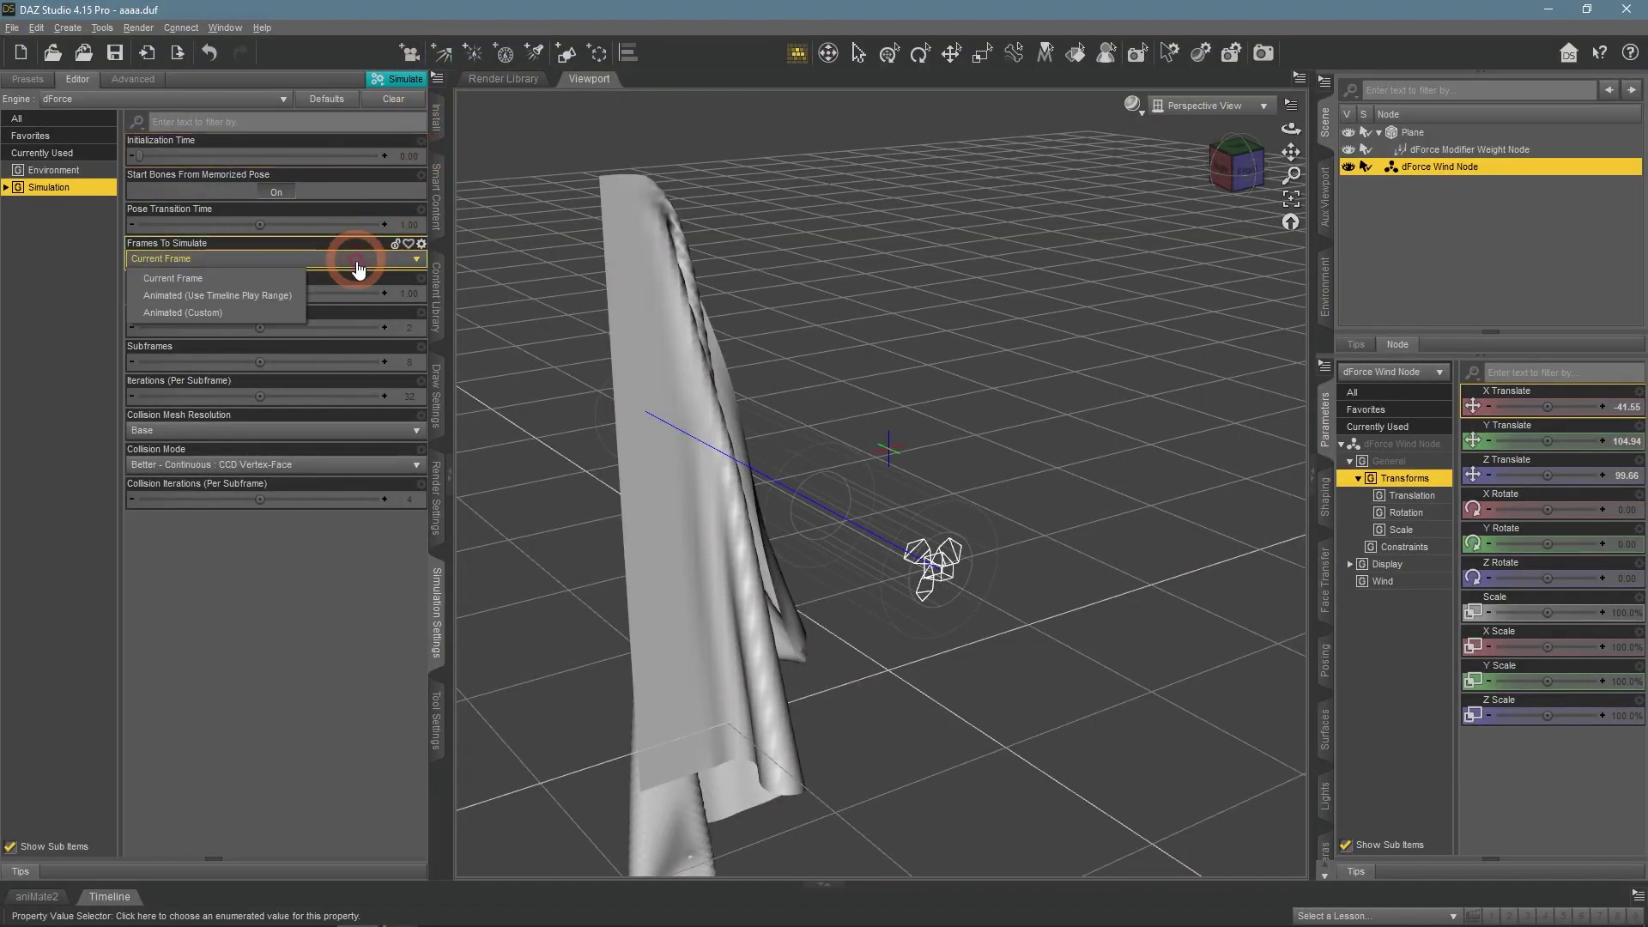
left_click(244, 293)
left_click(368, 81)
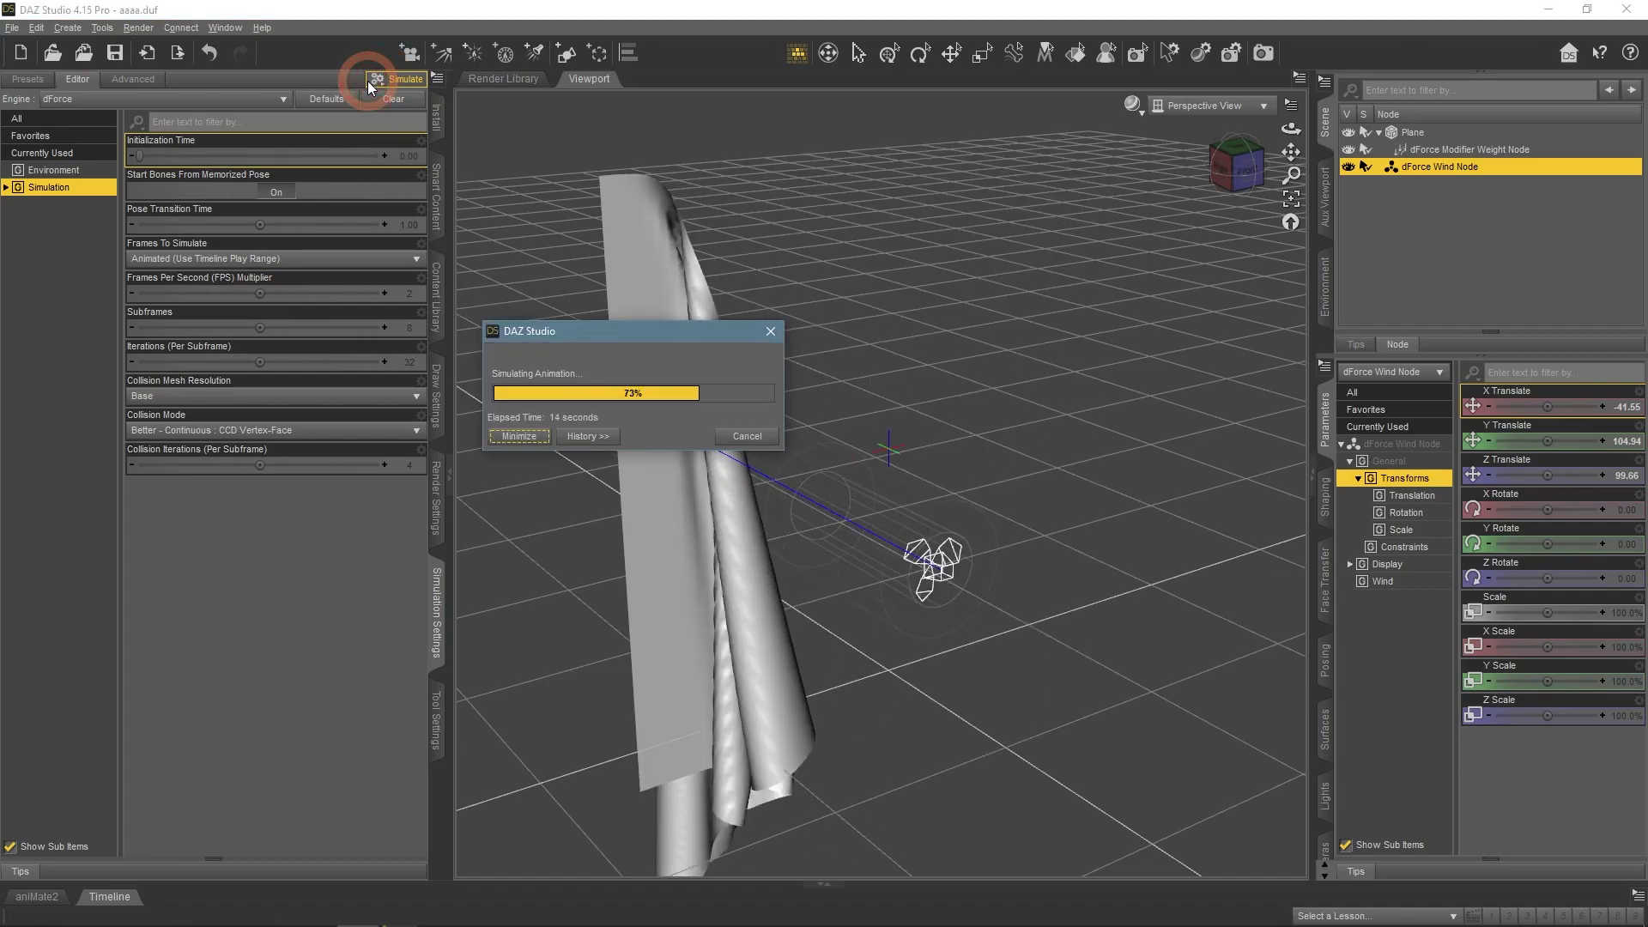
Rewind to an early frame and set wind Diameter Falloff 102.29, Falloff Start 3.64 m, Length 3.81 m.
left_click(116, 896)
left_click_drag(1623, 754, 303, 760)
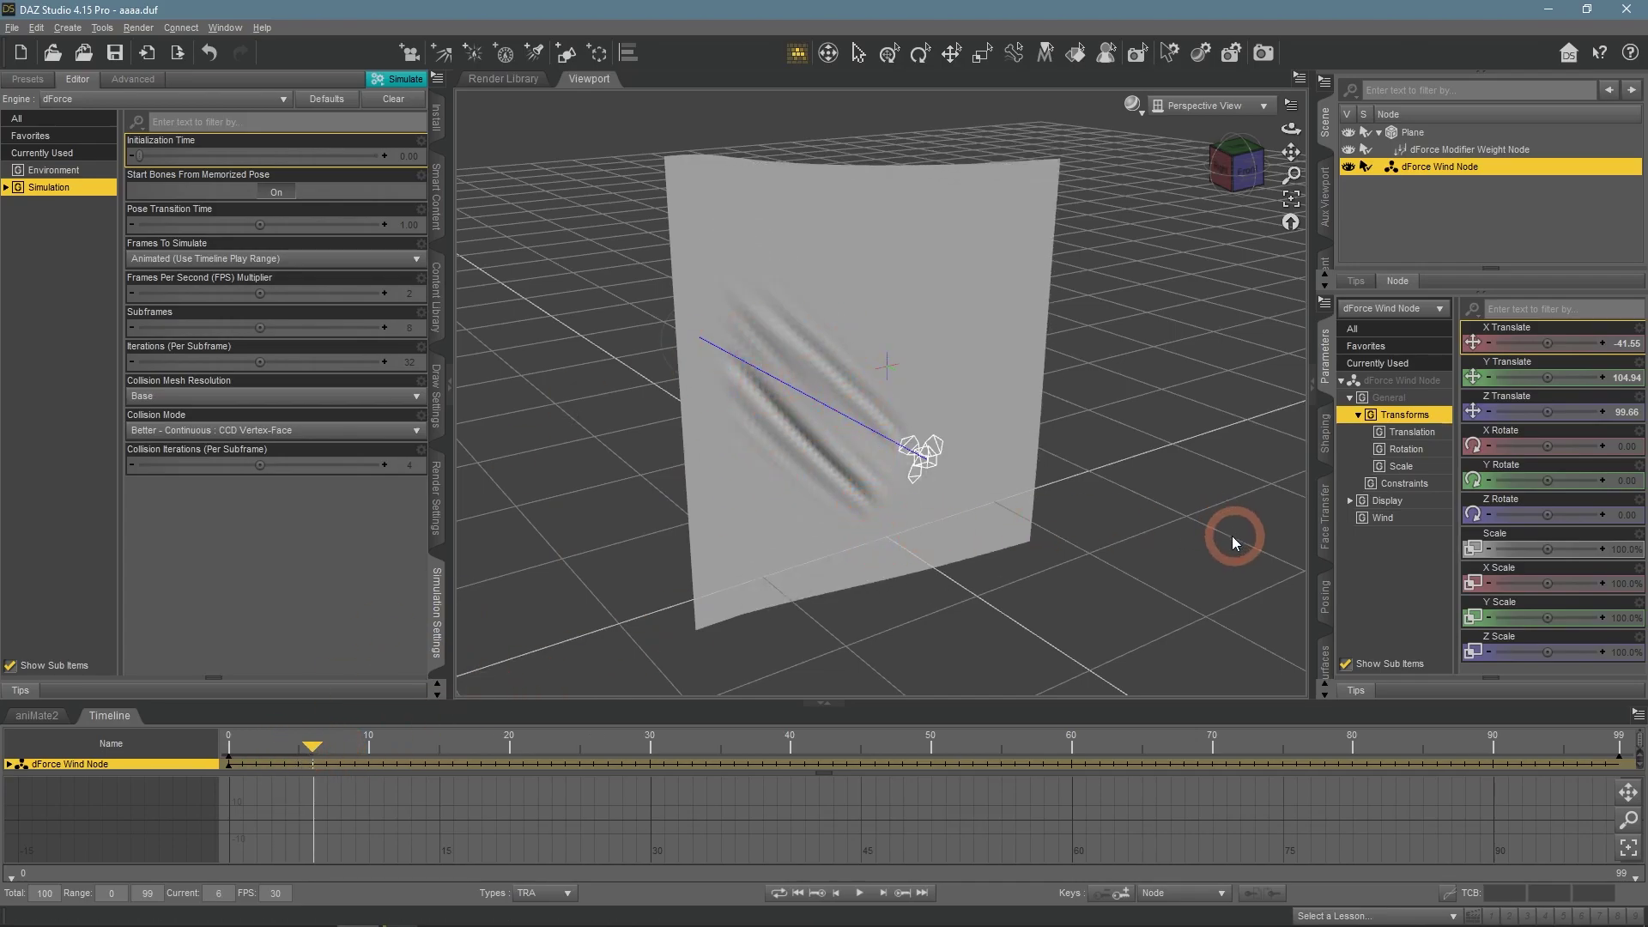
left_click(1383, 518)
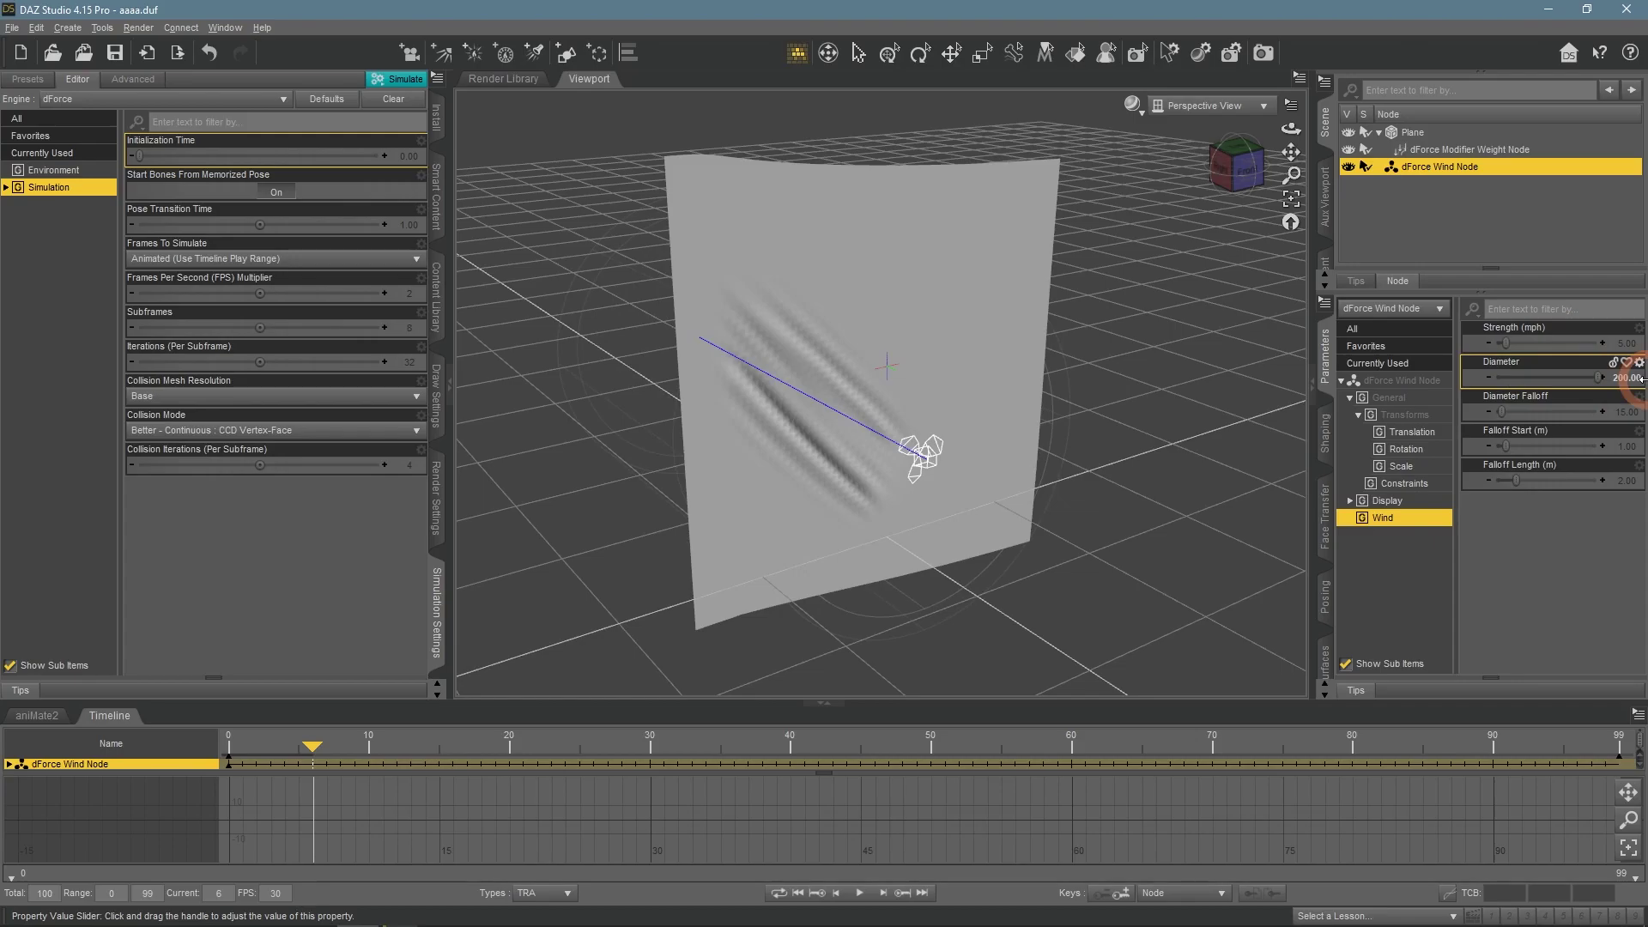
left_click_drag(1290, 128, 1293, 128)
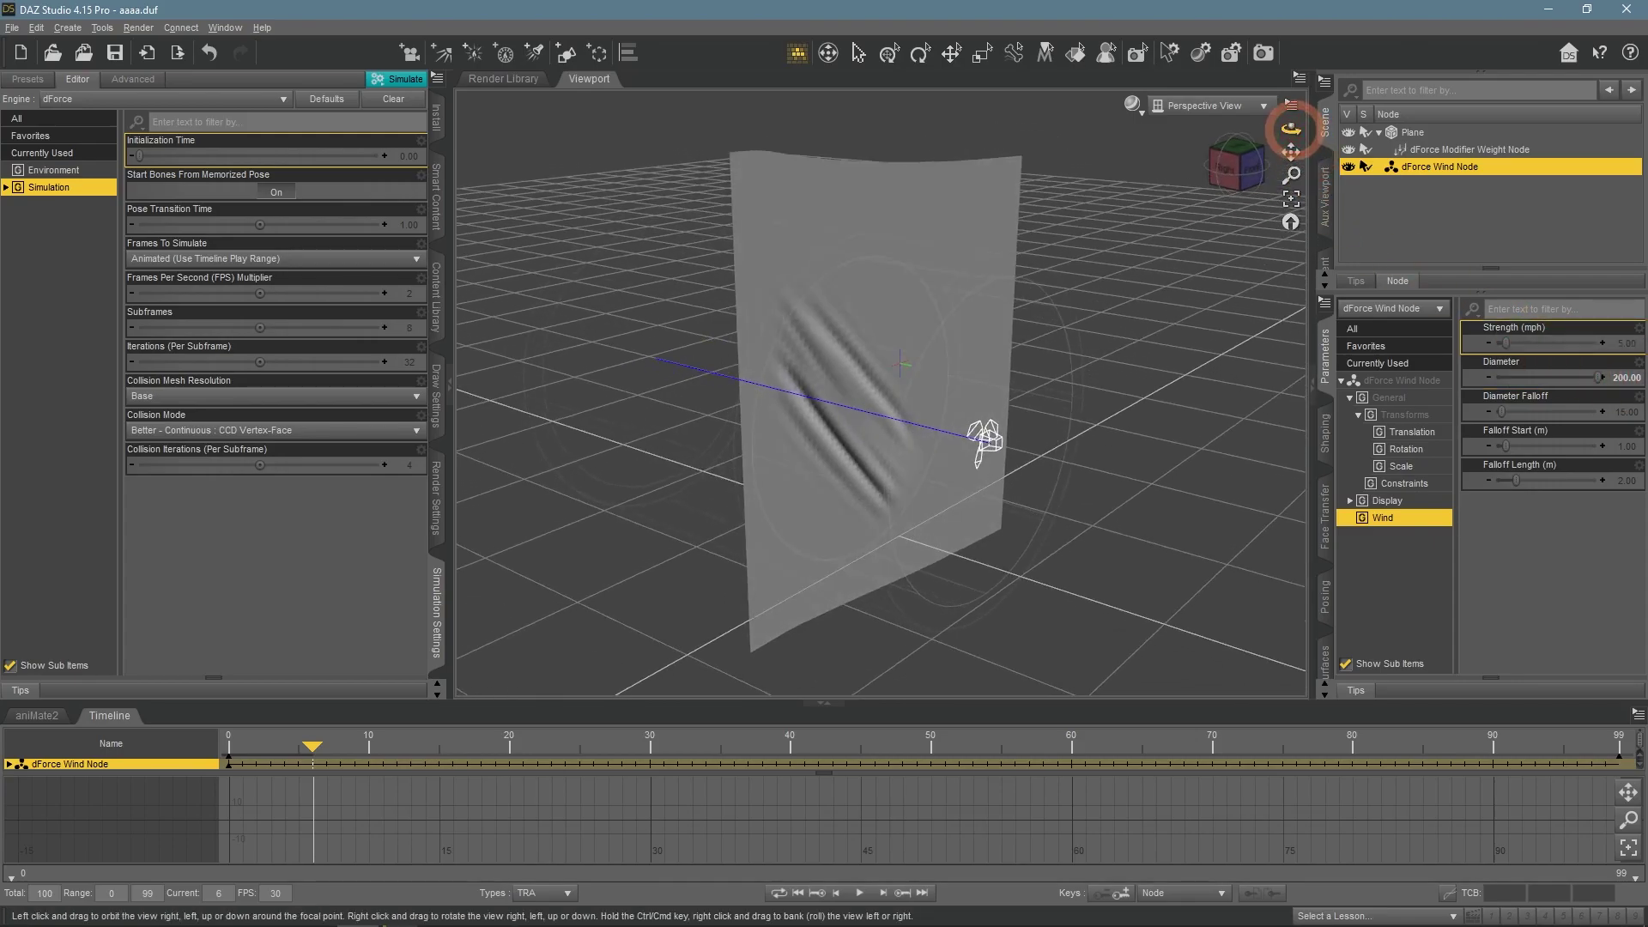
left_click_drag(1502, 412, 1611, 438)
left_click_drag(1516, 479, 1525, 447)
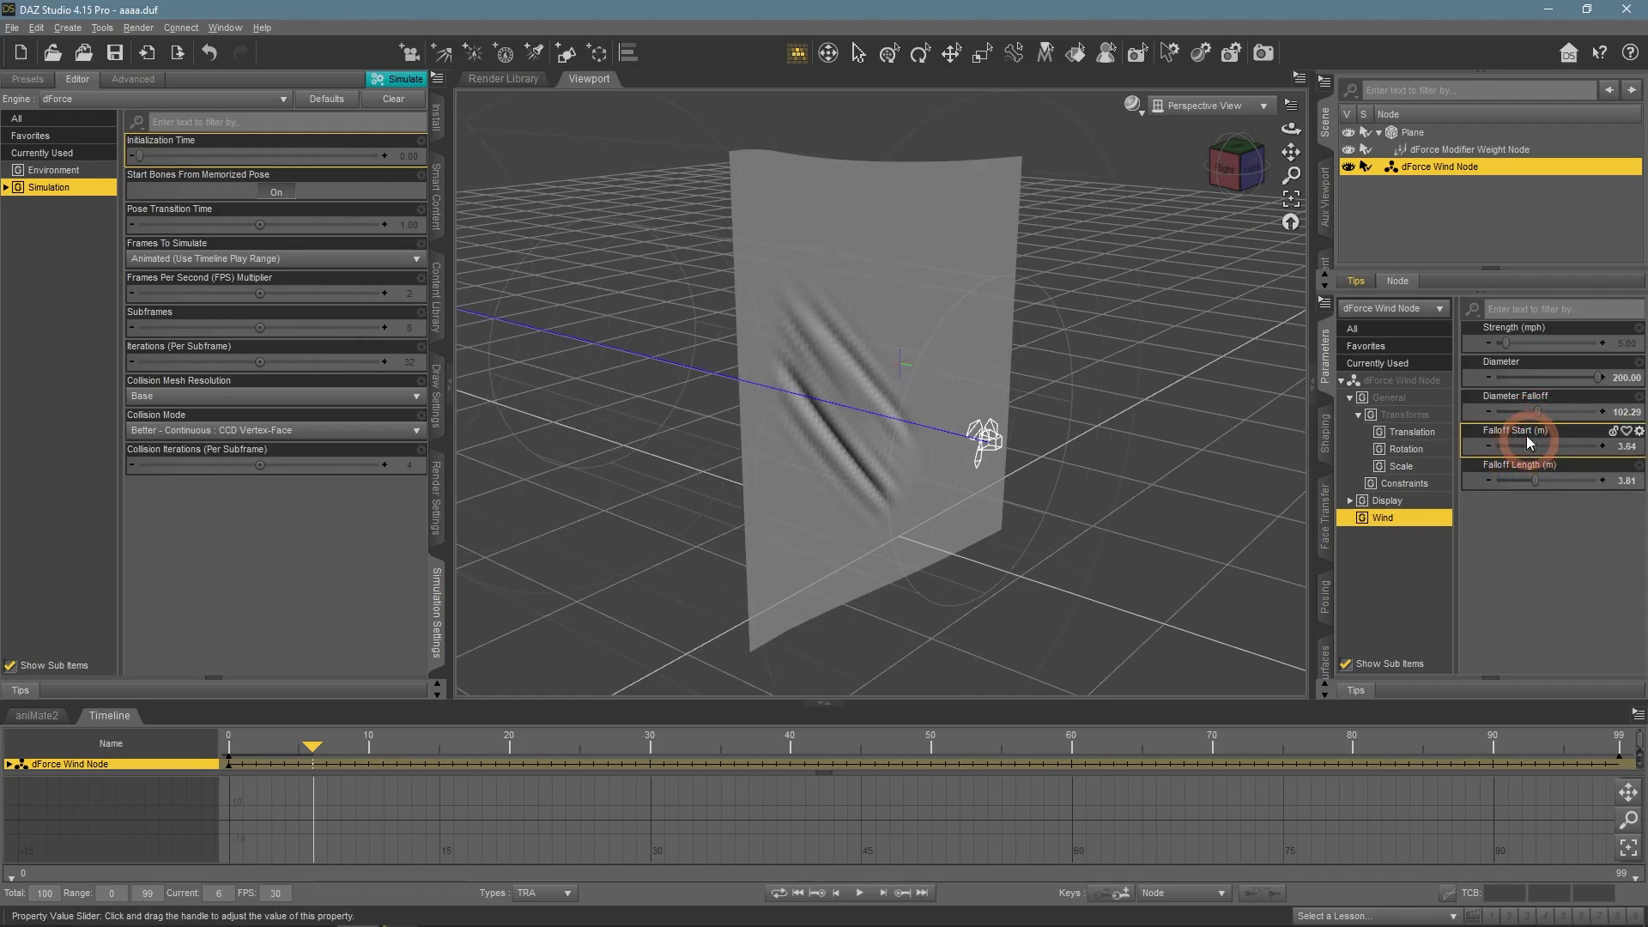
left_click(1504, 340)
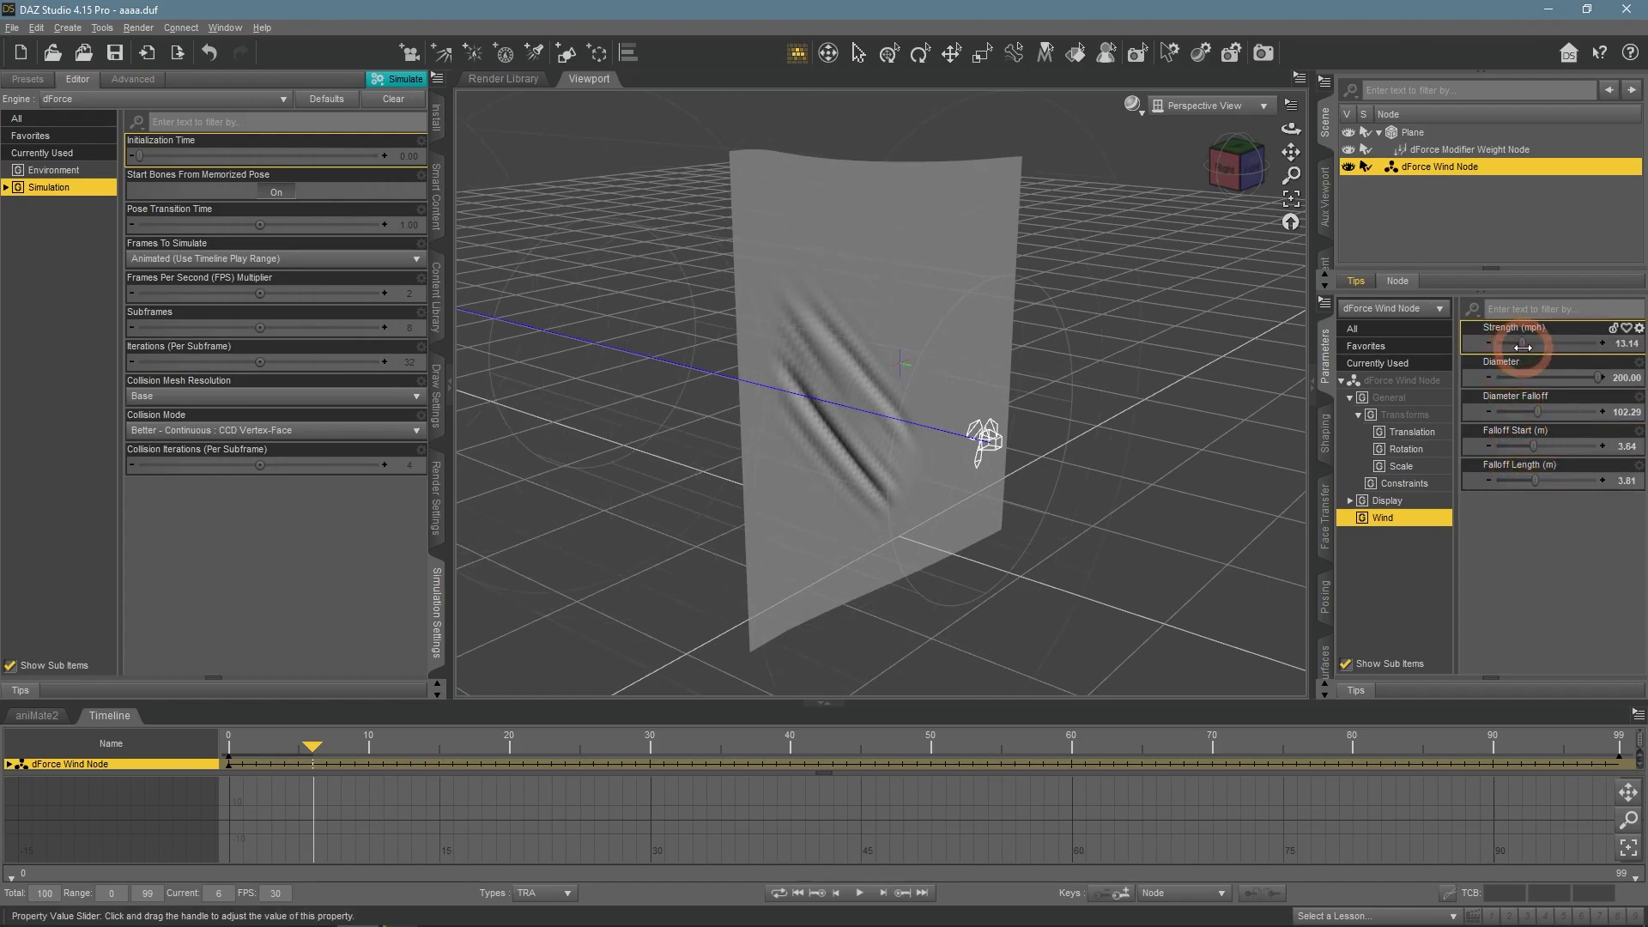
Move and turn the wind node beside the plane, then re-simulate the cloth.
left_click(1420, 382)
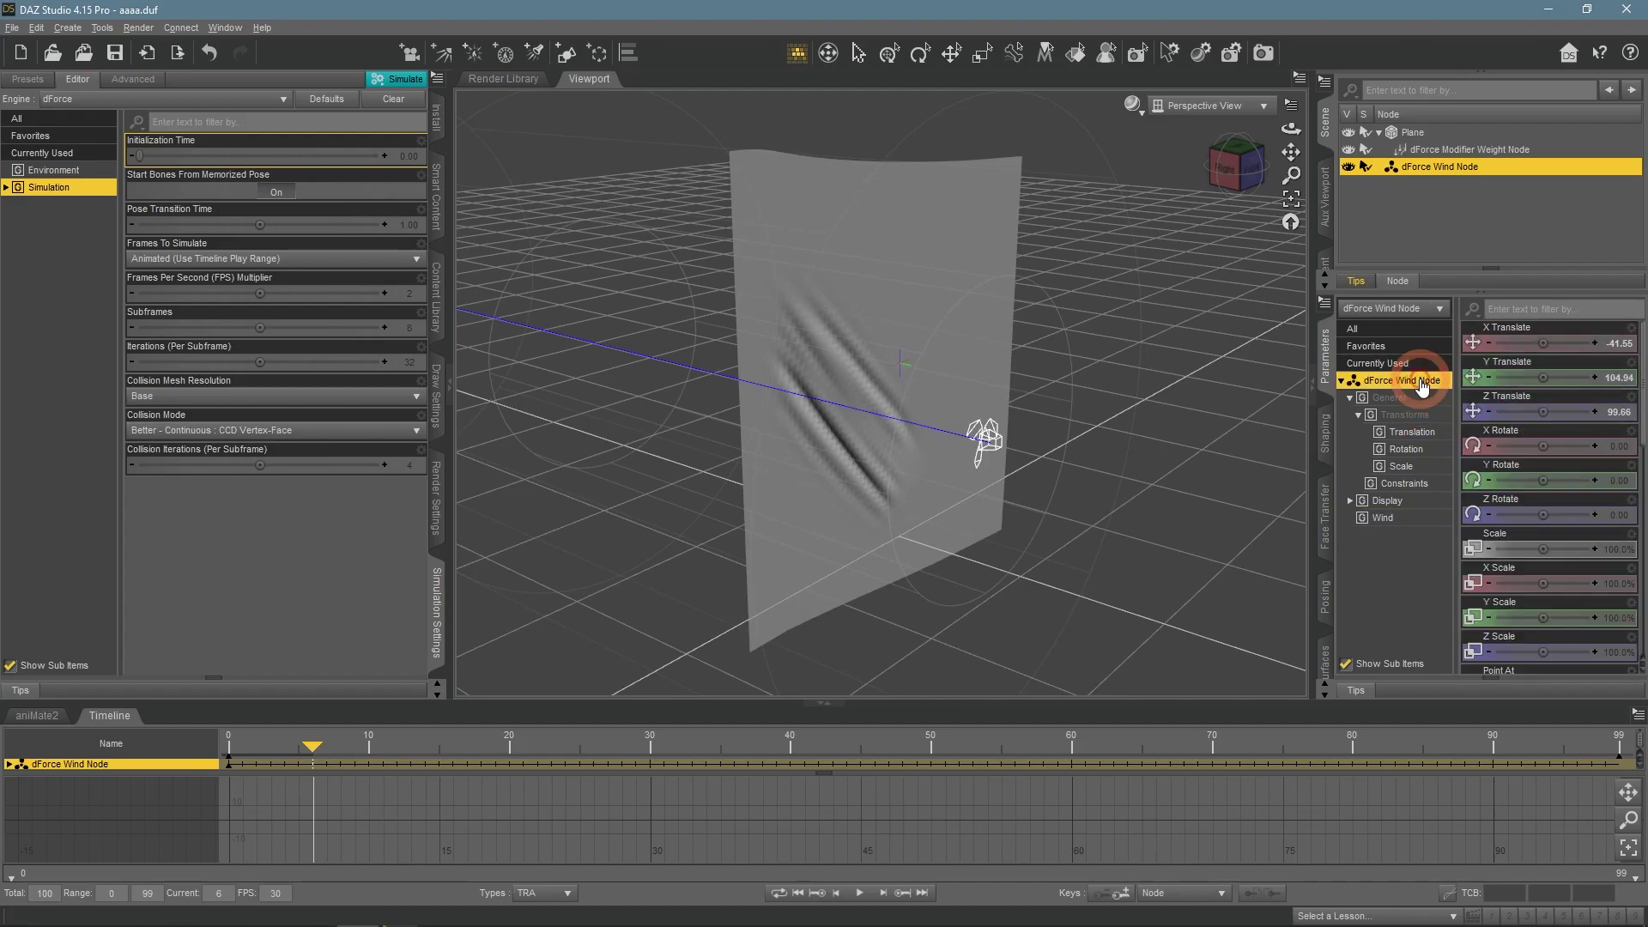
left_click(144, 712)
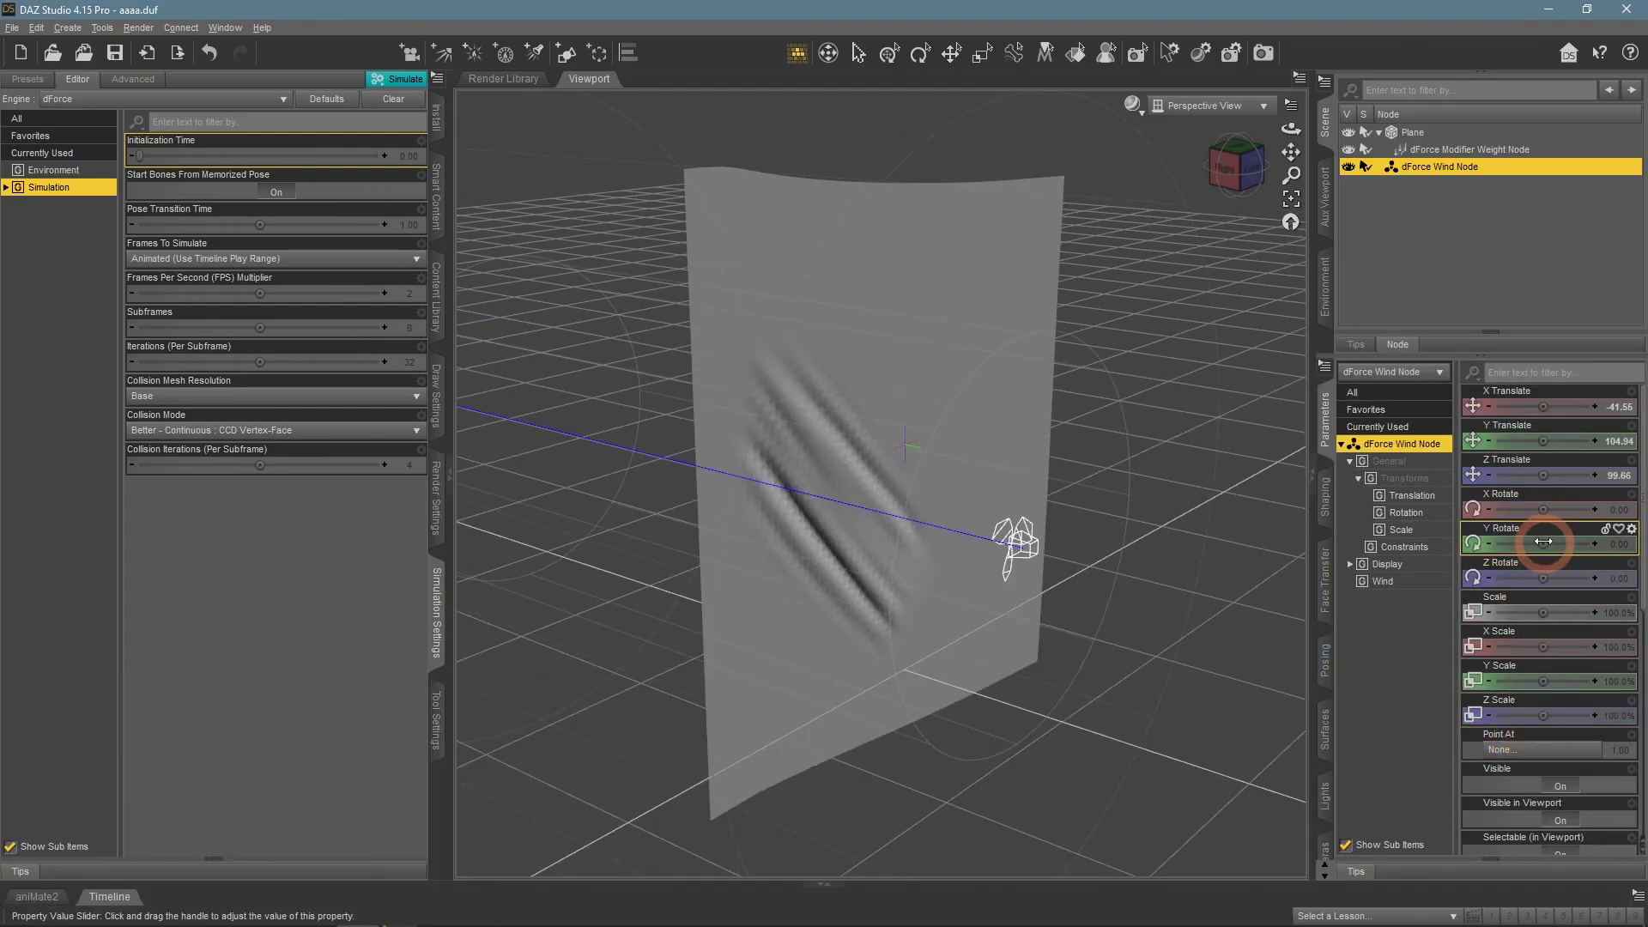
left_click_drag(1291, 129, 1284, 122)
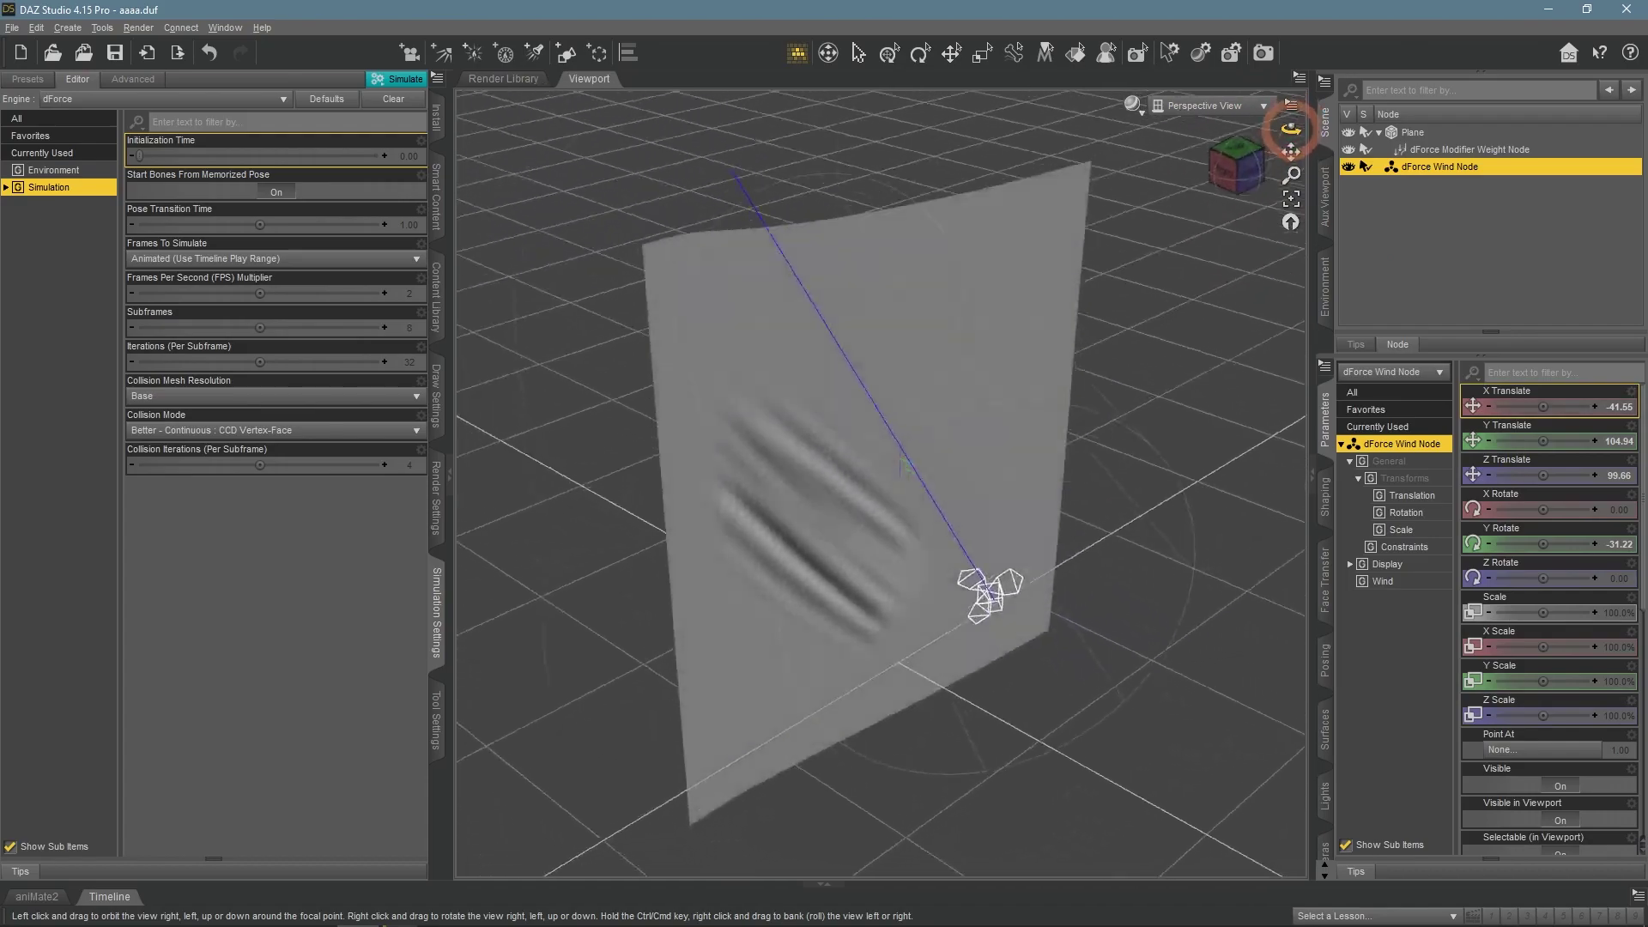
left_click_drag(1543, 543, 1544, 546)
left_click_drag(1540, 475, 1545, 472)
left_click_drag(1540, 407, 1545, 416)
left_click(412, 82)
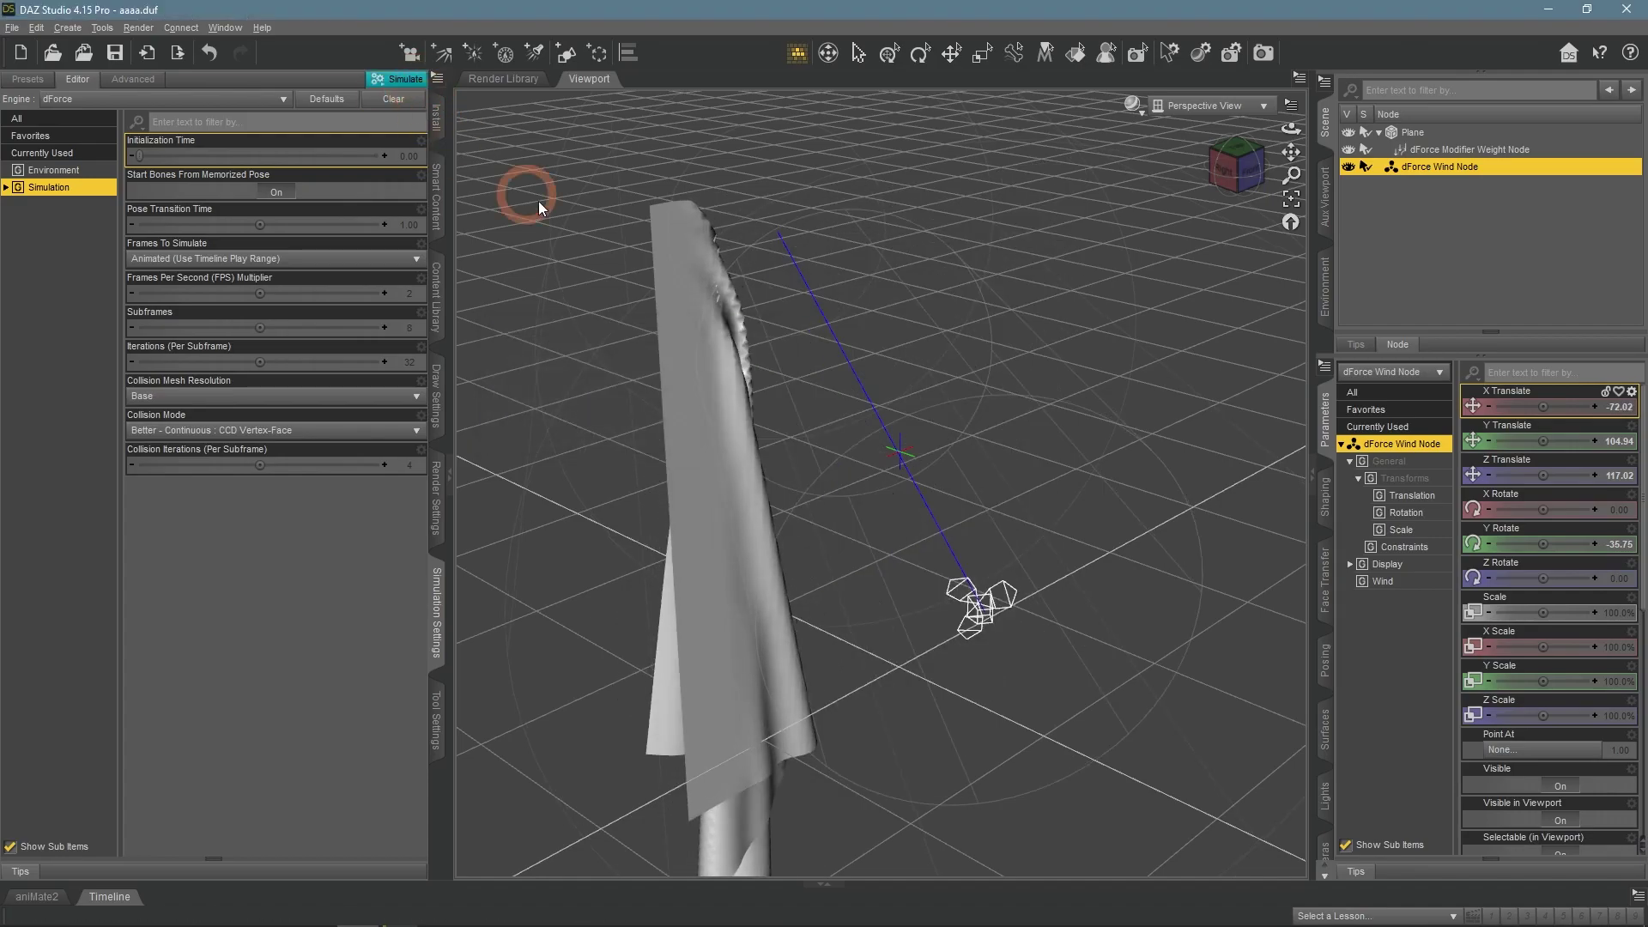
Place the wind at X −263.46, Y 108.20, Z 26.49, Y Rotate −73.16, Strength 50.
left_click_drag(1543, 474, 1545, 440)
left_click_drag(1542, 406, 1537, 405)
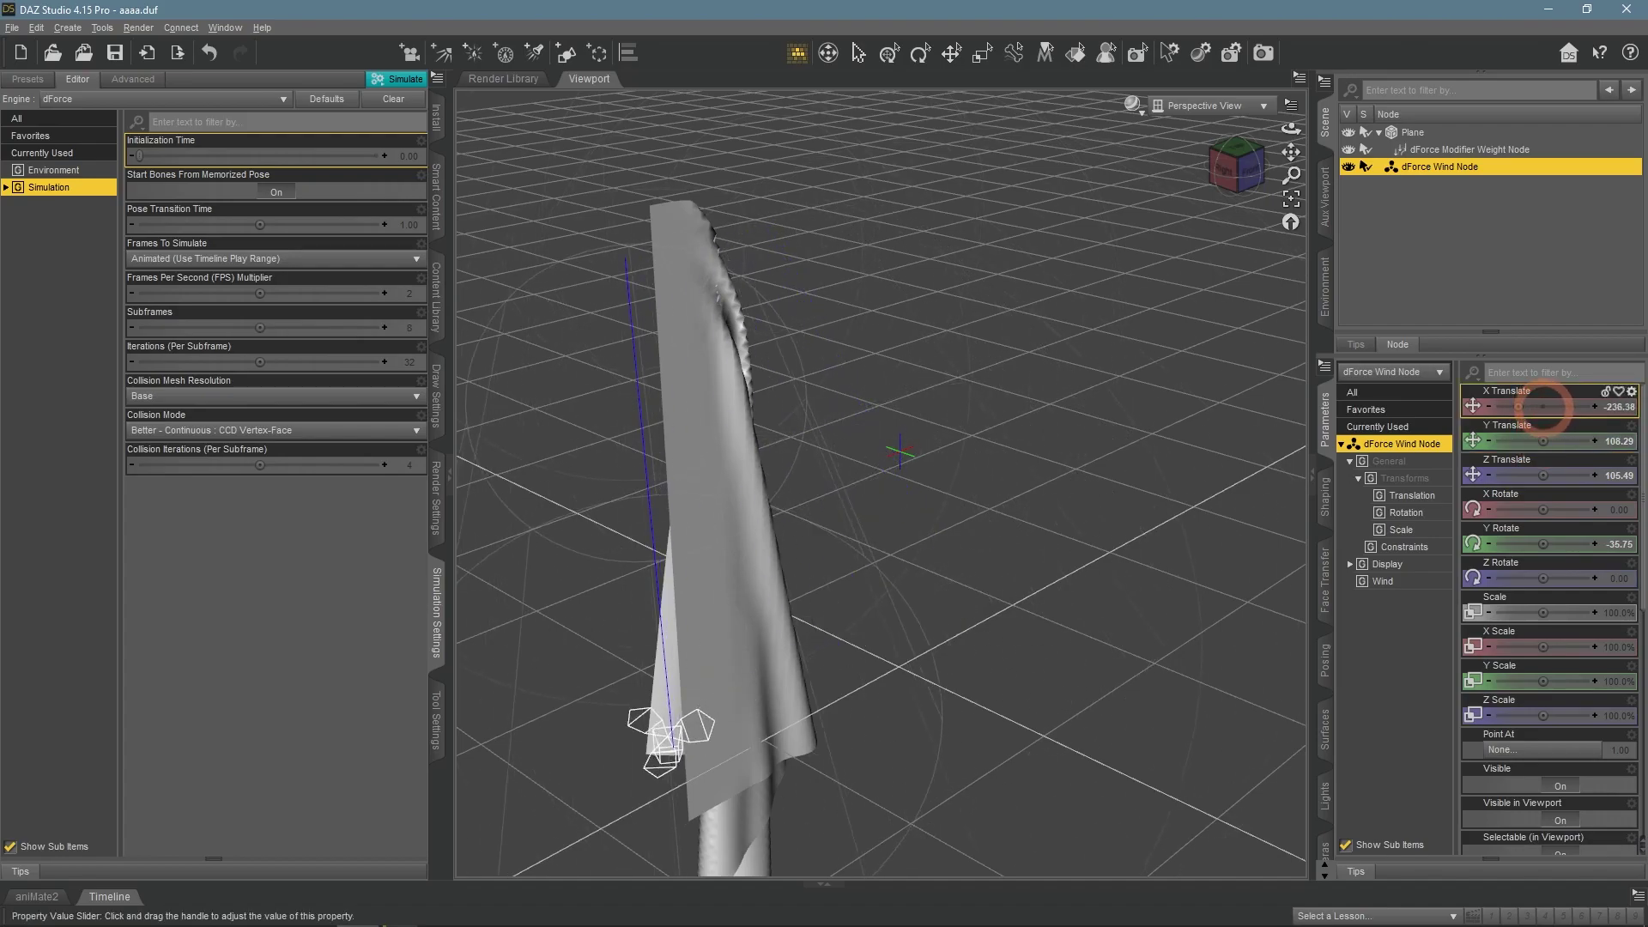
left_click_drag(1543, 543, 1537, 545)
left_click_drag(1290, 128, 1284, 154)
left_click_drag(1542, 406, 1560, 408)
left_click_drag(1543, 475, 1554, 475)
left_click_drag(1543, 543, 1528, 544)
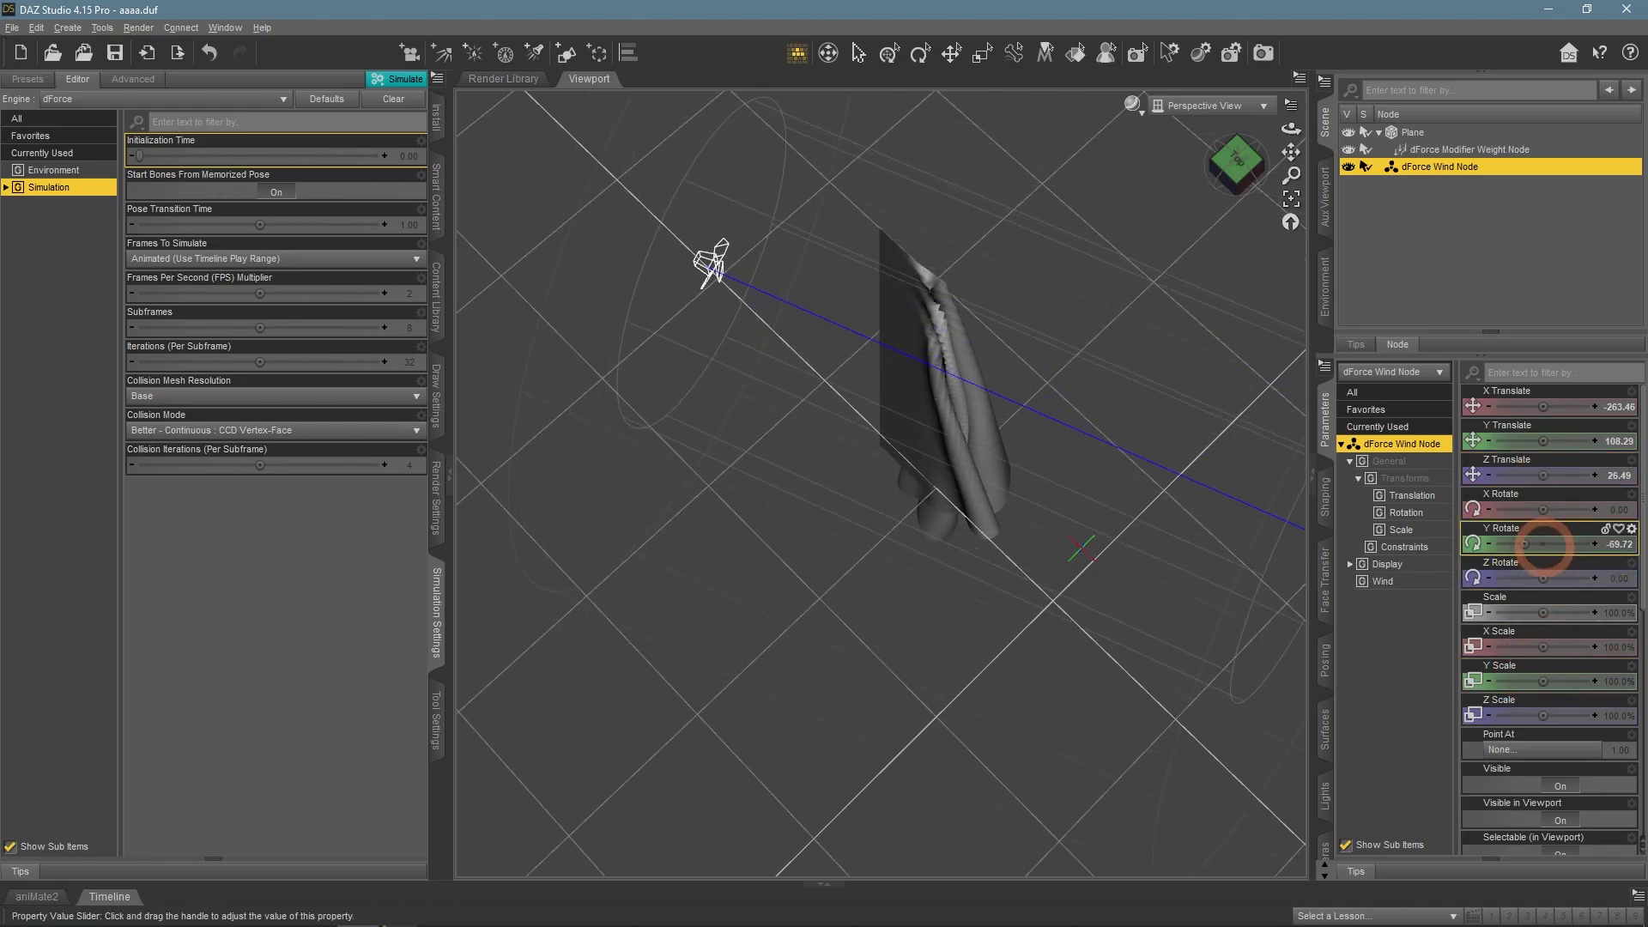
left_click_drag(1290, 129, 1291, 129)
left_click(1399, 592)
left_click(1627, 409)
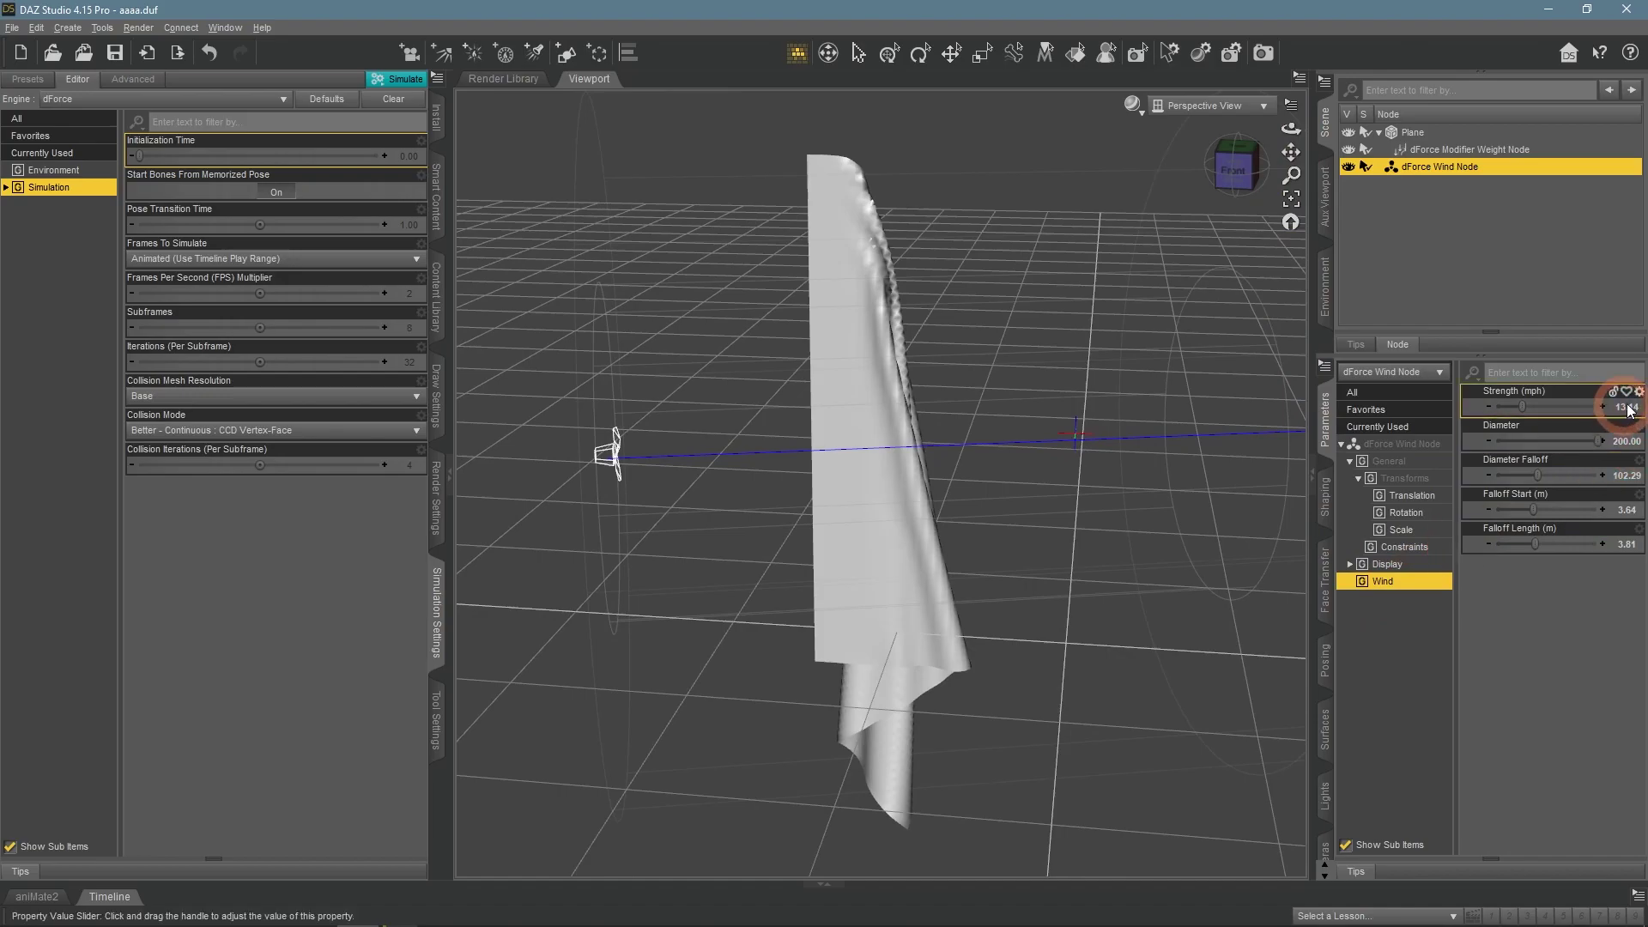
Simulate, then delete the wind strength keyframe near frame 6.
left_click(394, 78)
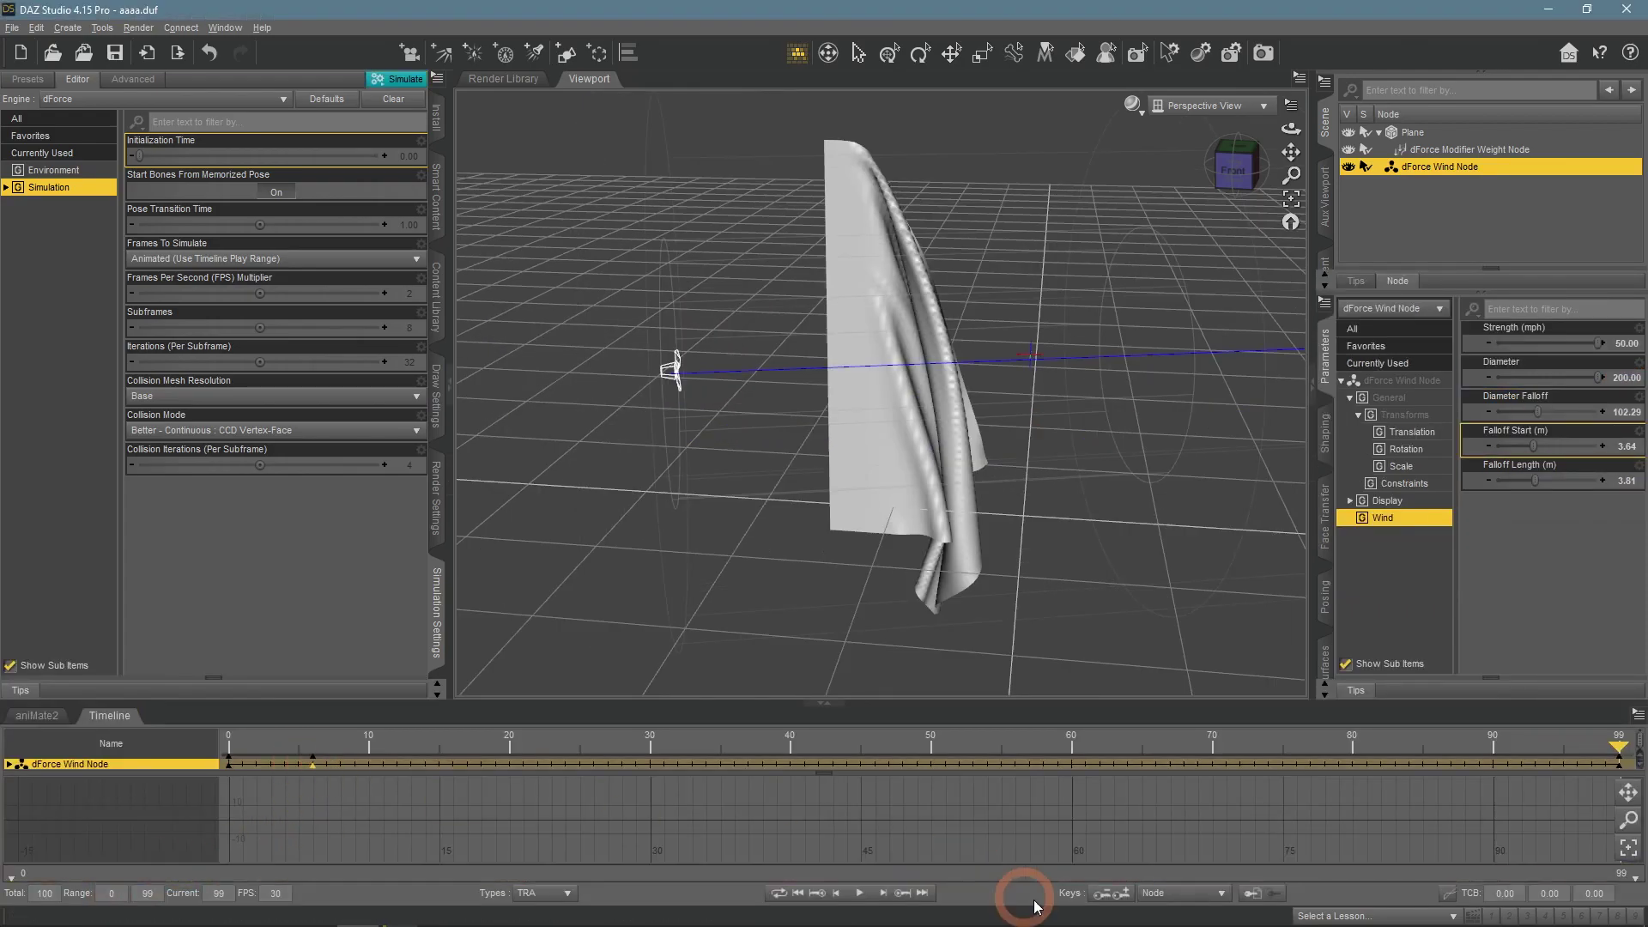
left_click(939, 866)
left_click_drag(1617, 745, 544, 773)
left_click(1108, 907)
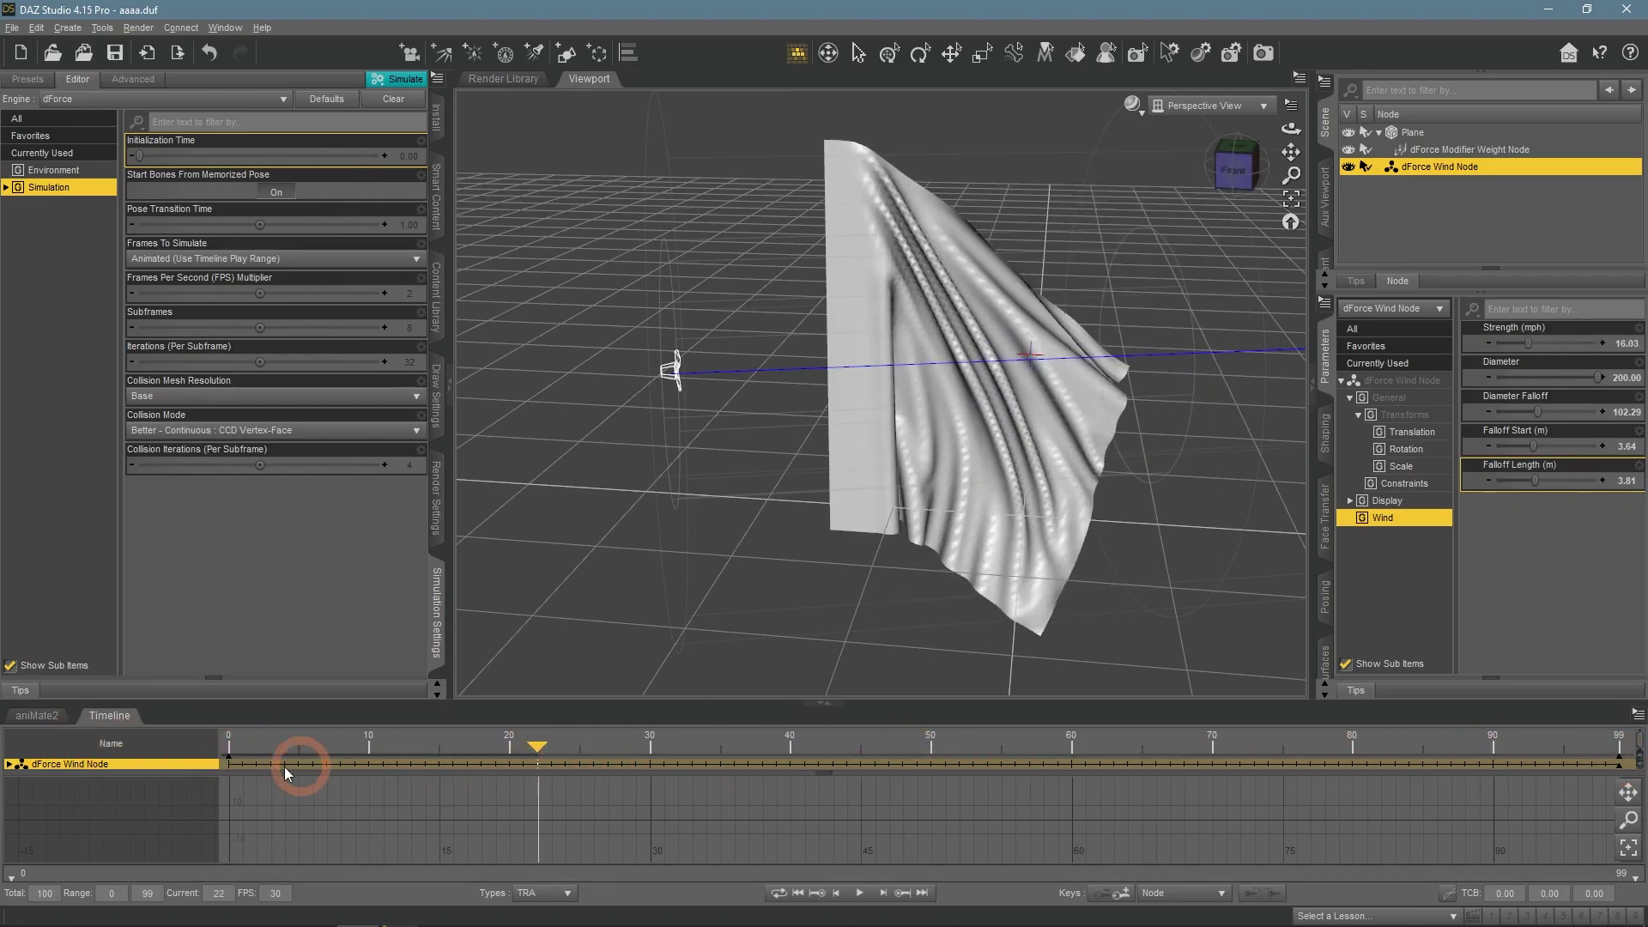
Scrub the timeline to confirm Strength holds at 50, then re-simulate the cloth.
left_click_drag(209, 700, 213, 645)
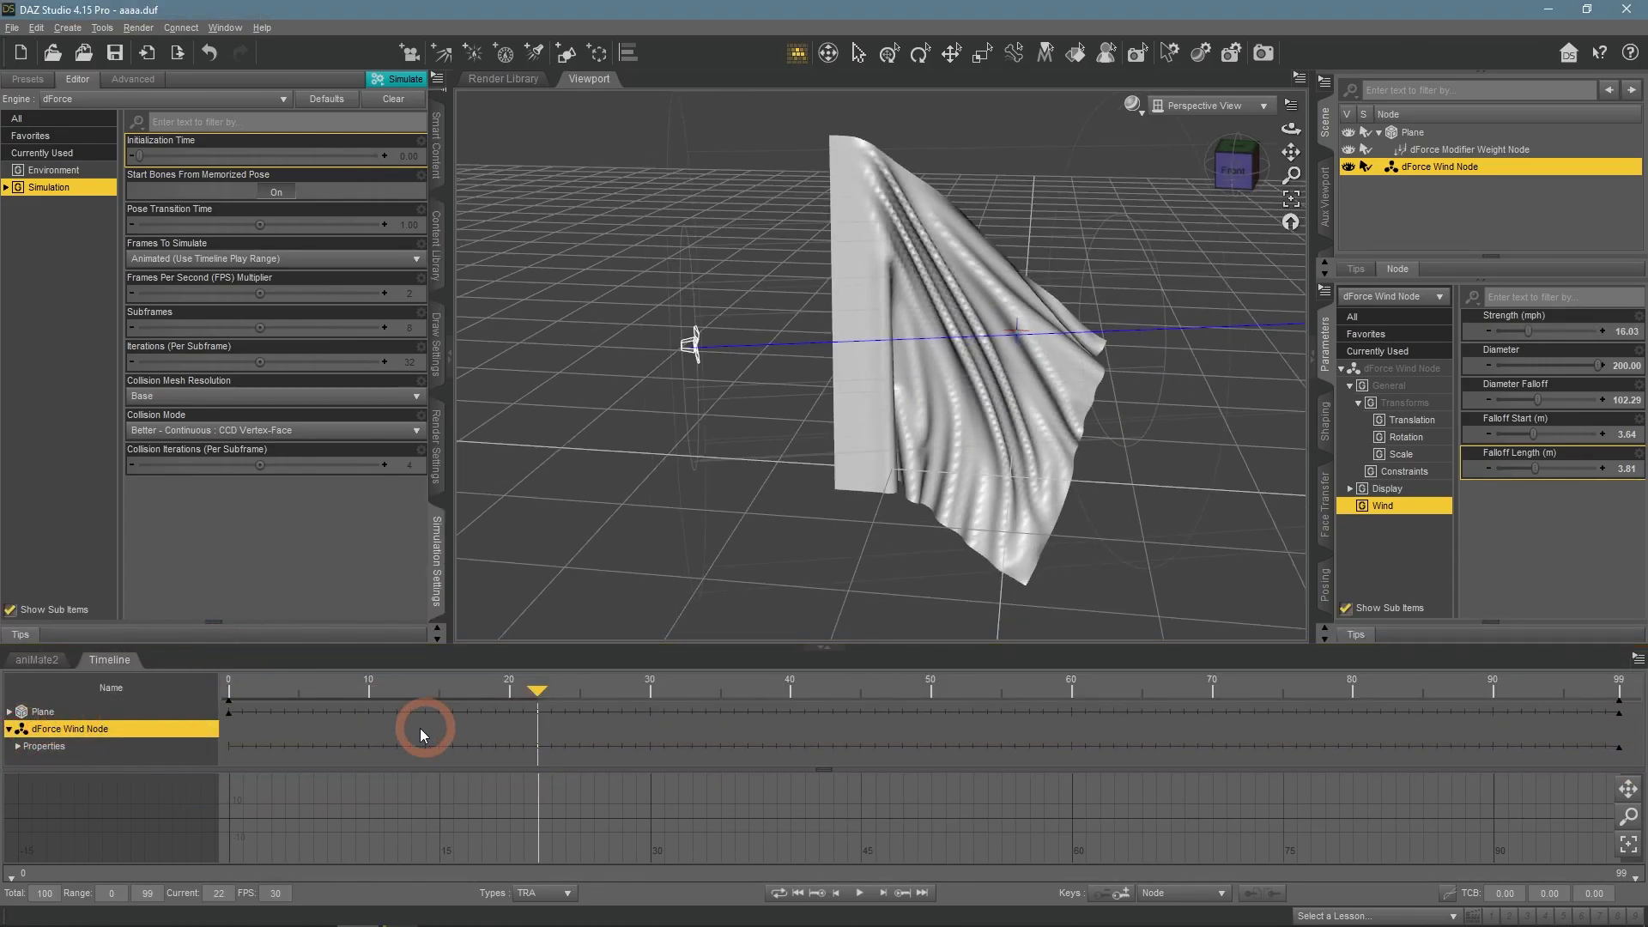
left_click(10, 729)
left_click(10, 729)
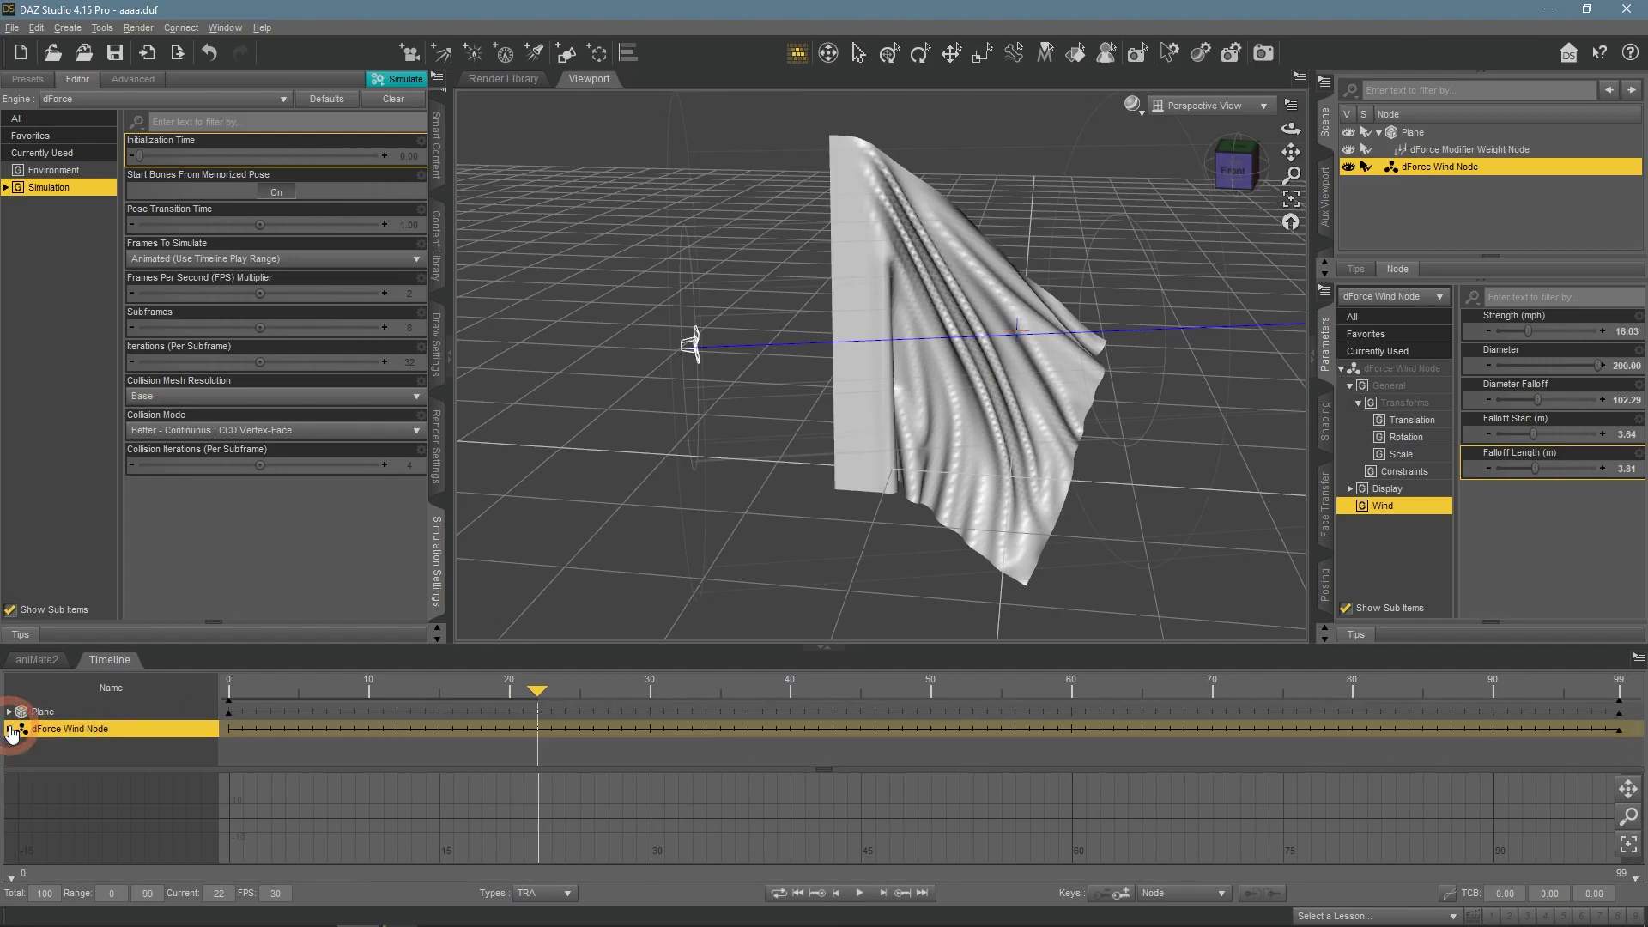
left_click_drag(1528, 331, 1602, 331)
left_click_drag(538, 691, 1605, 687)
left_click(109, 661)
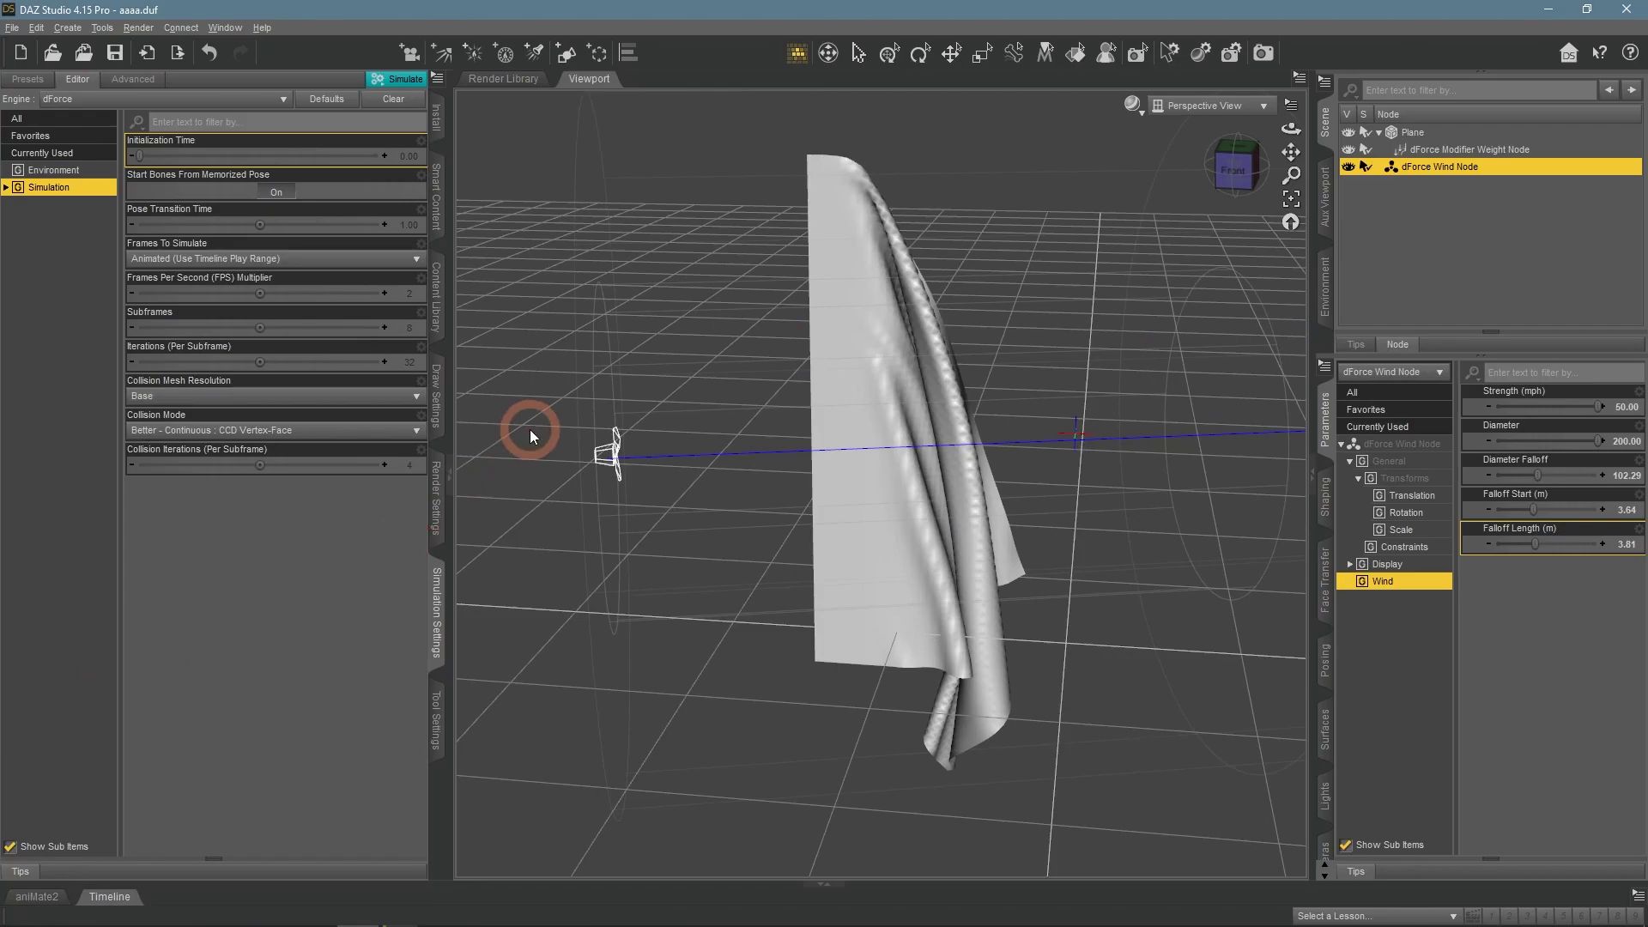
left_click(413, 83)
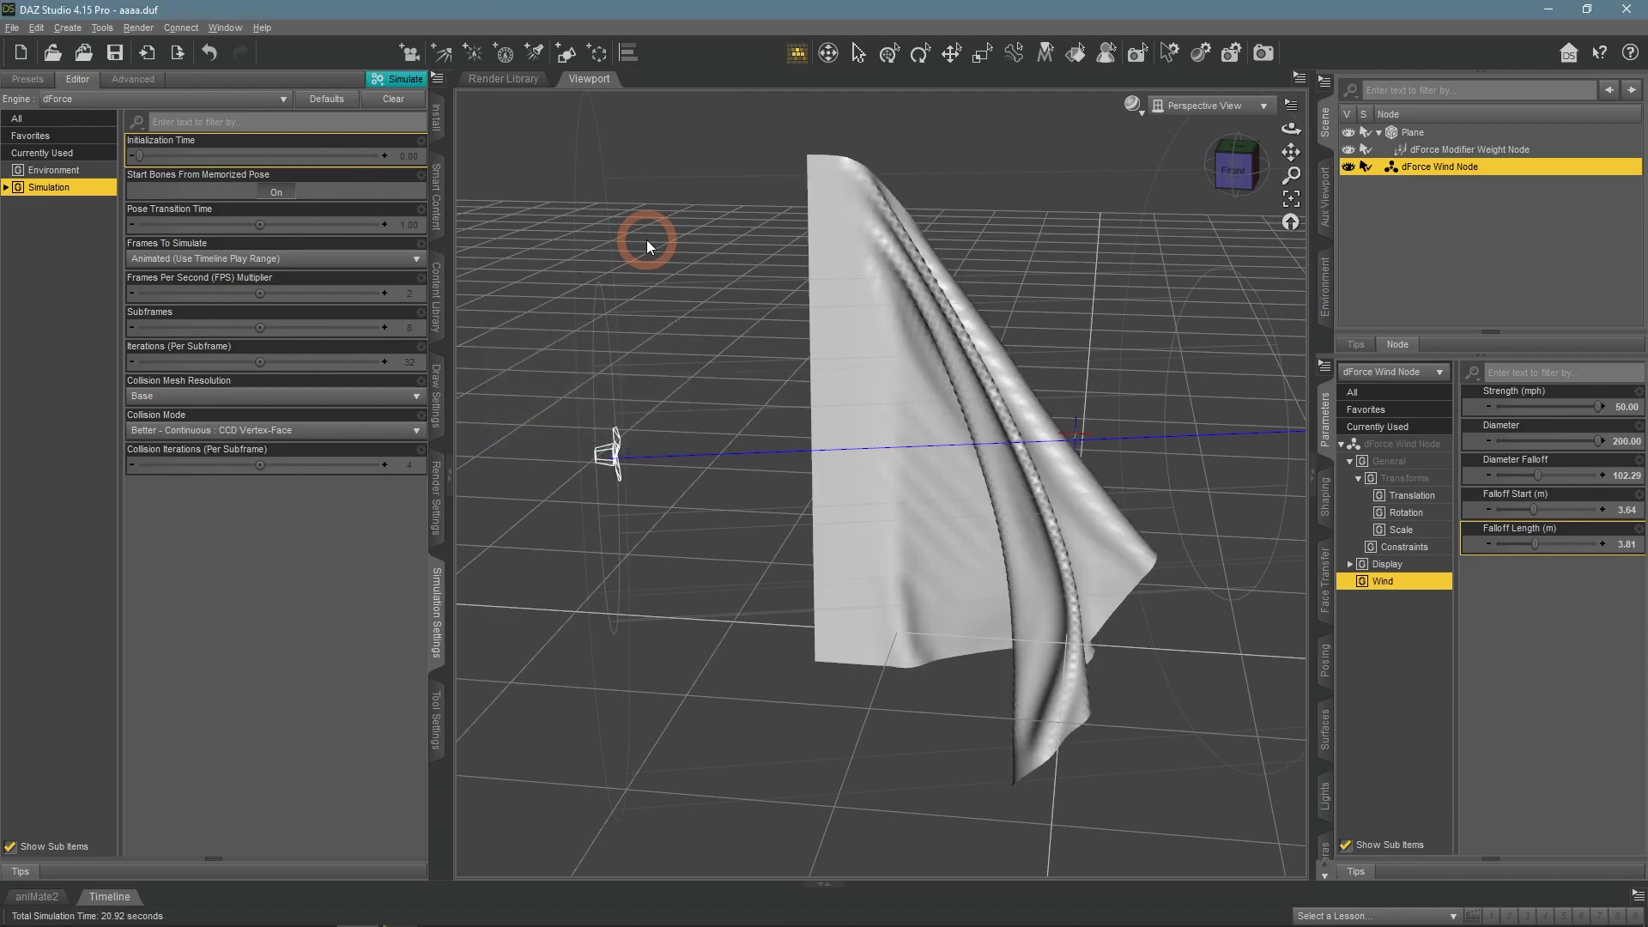
Scale the plane to 50% and slide it left to X −104.59.
left_click(1412, 132)
left_click(1404, 478)
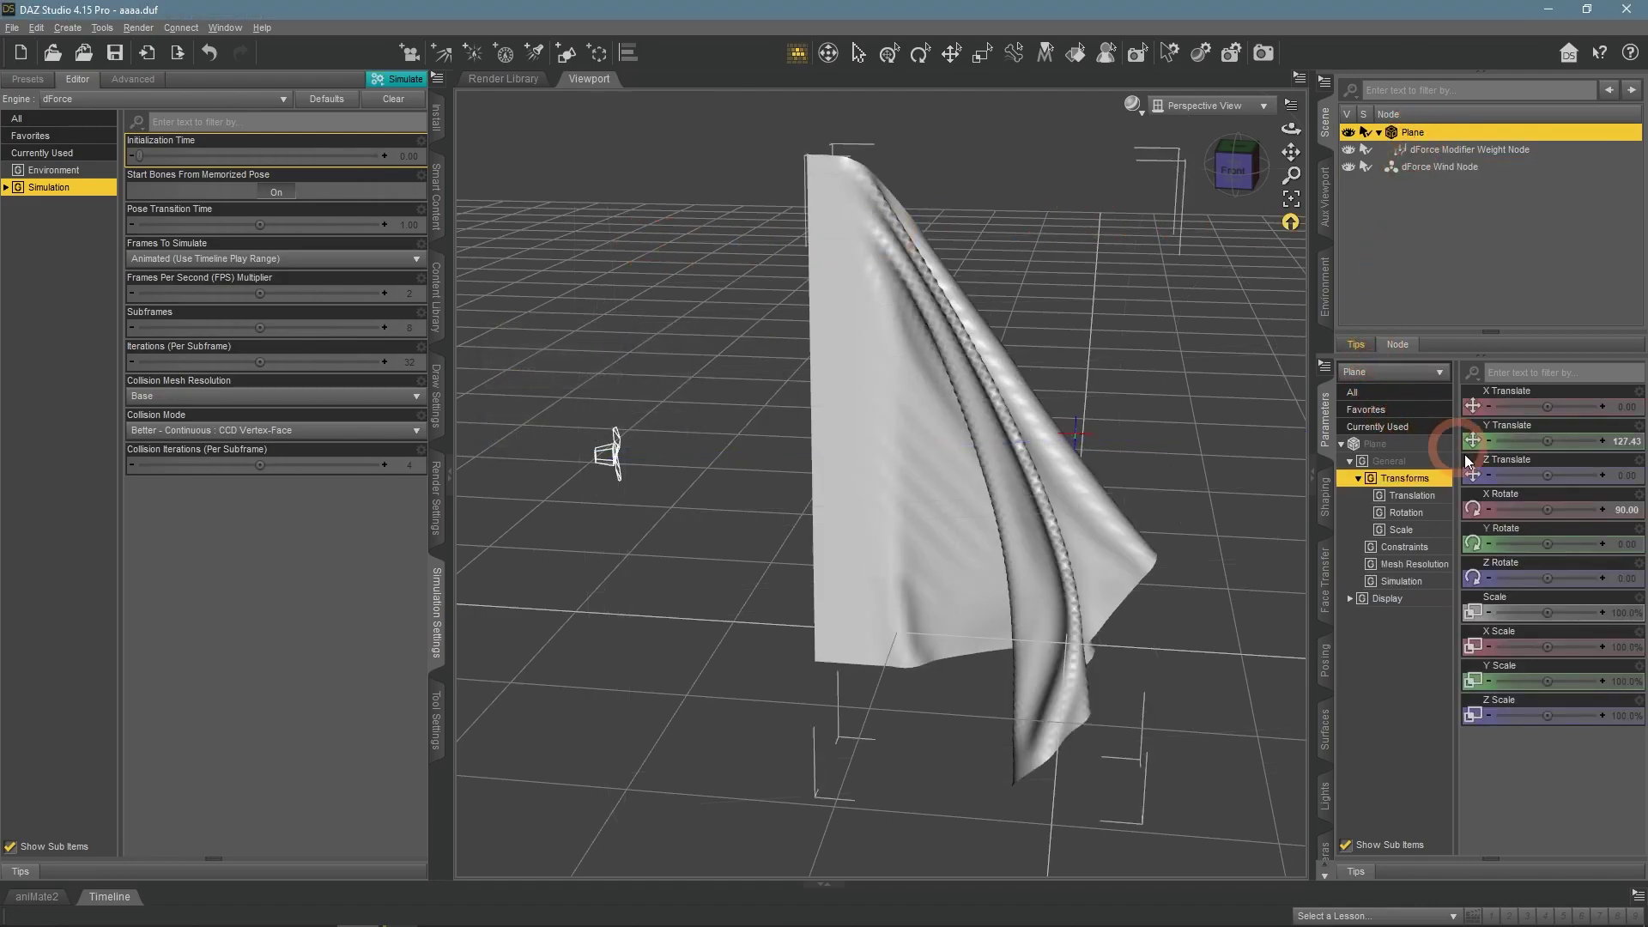
left_click(1615, 598)
type("50")
key("Return")
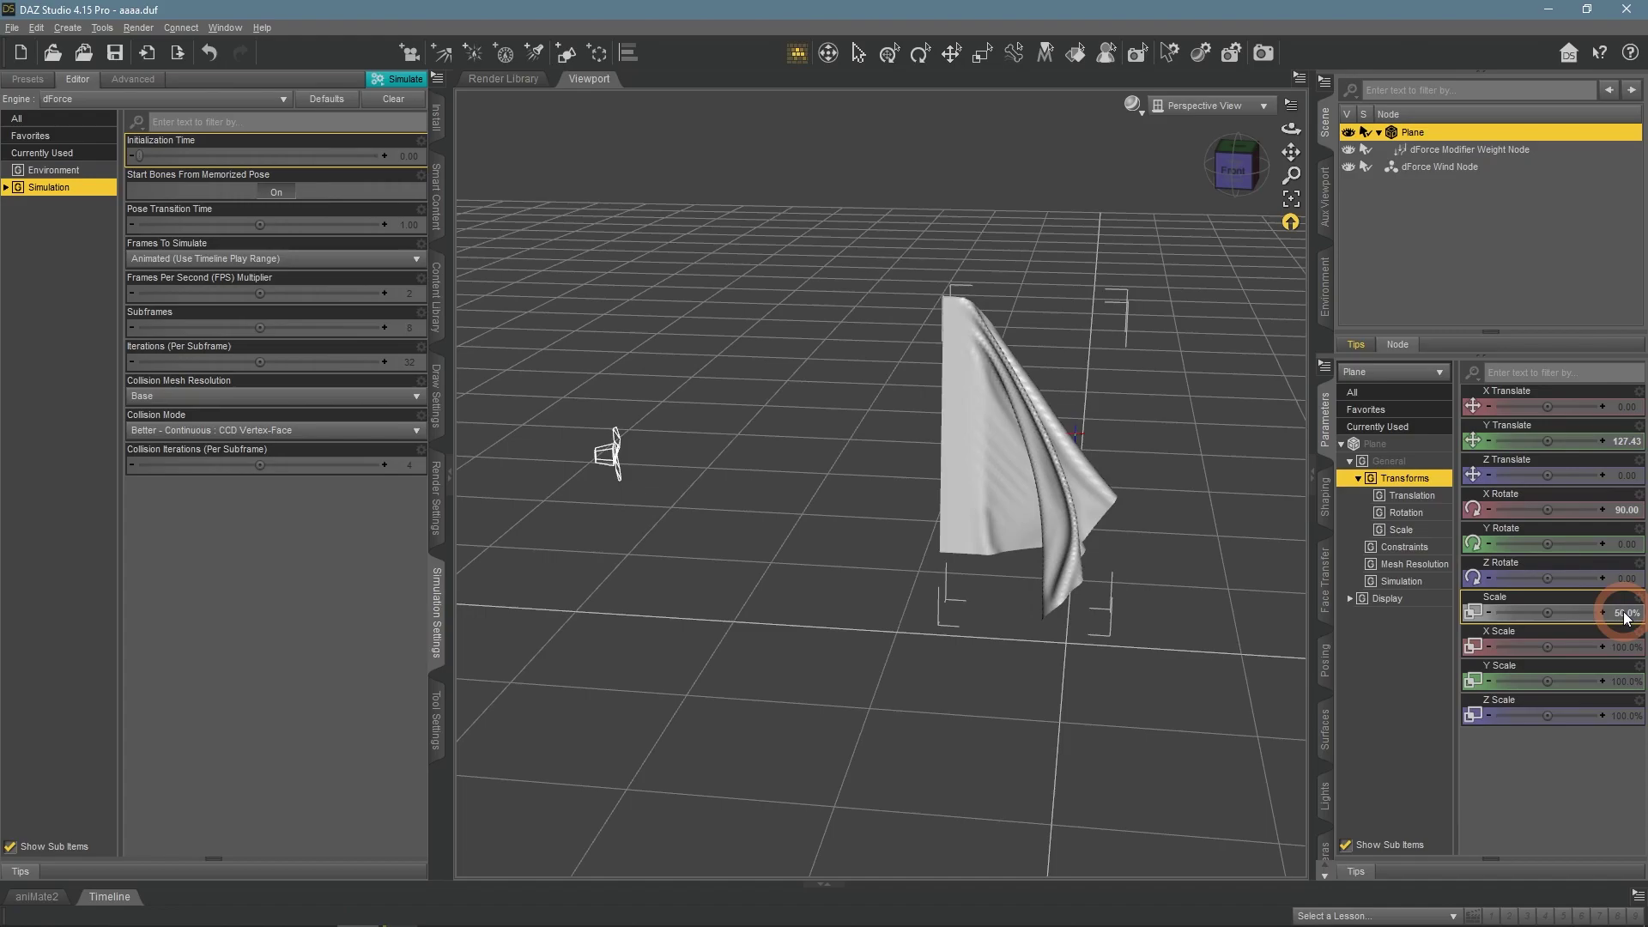
left_click_drag(1547, 406, 1511, 407)
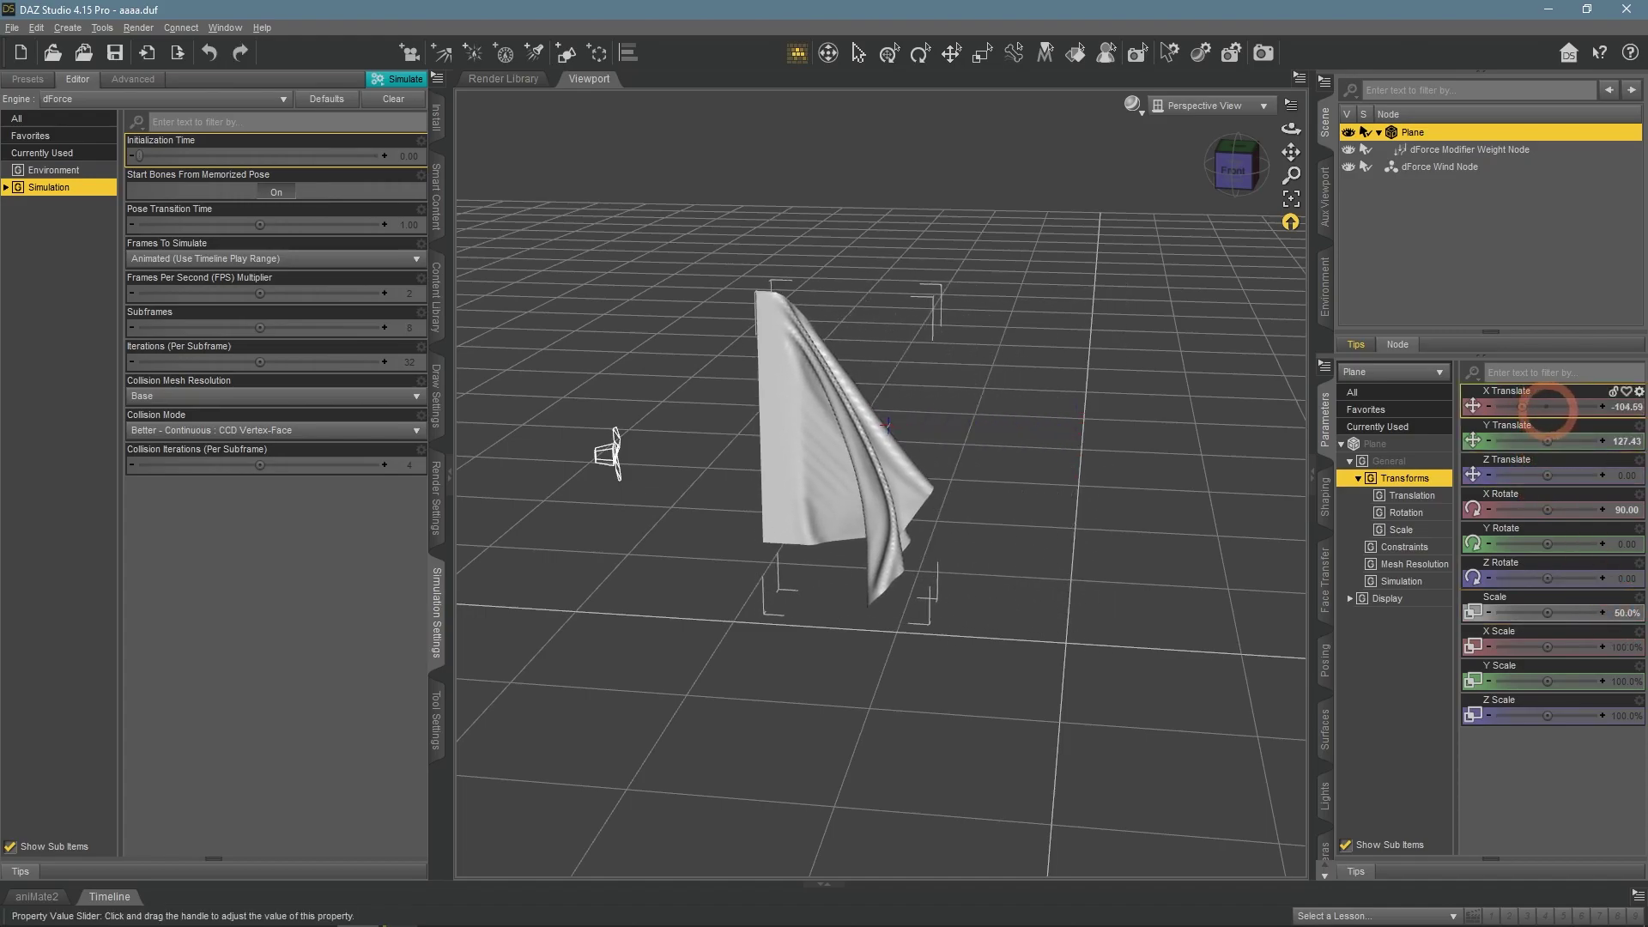
Narrow the wind node's diameter falloff and rerun the cloth simulation.
left_click(1440, 167)
left_click(1606, 438)
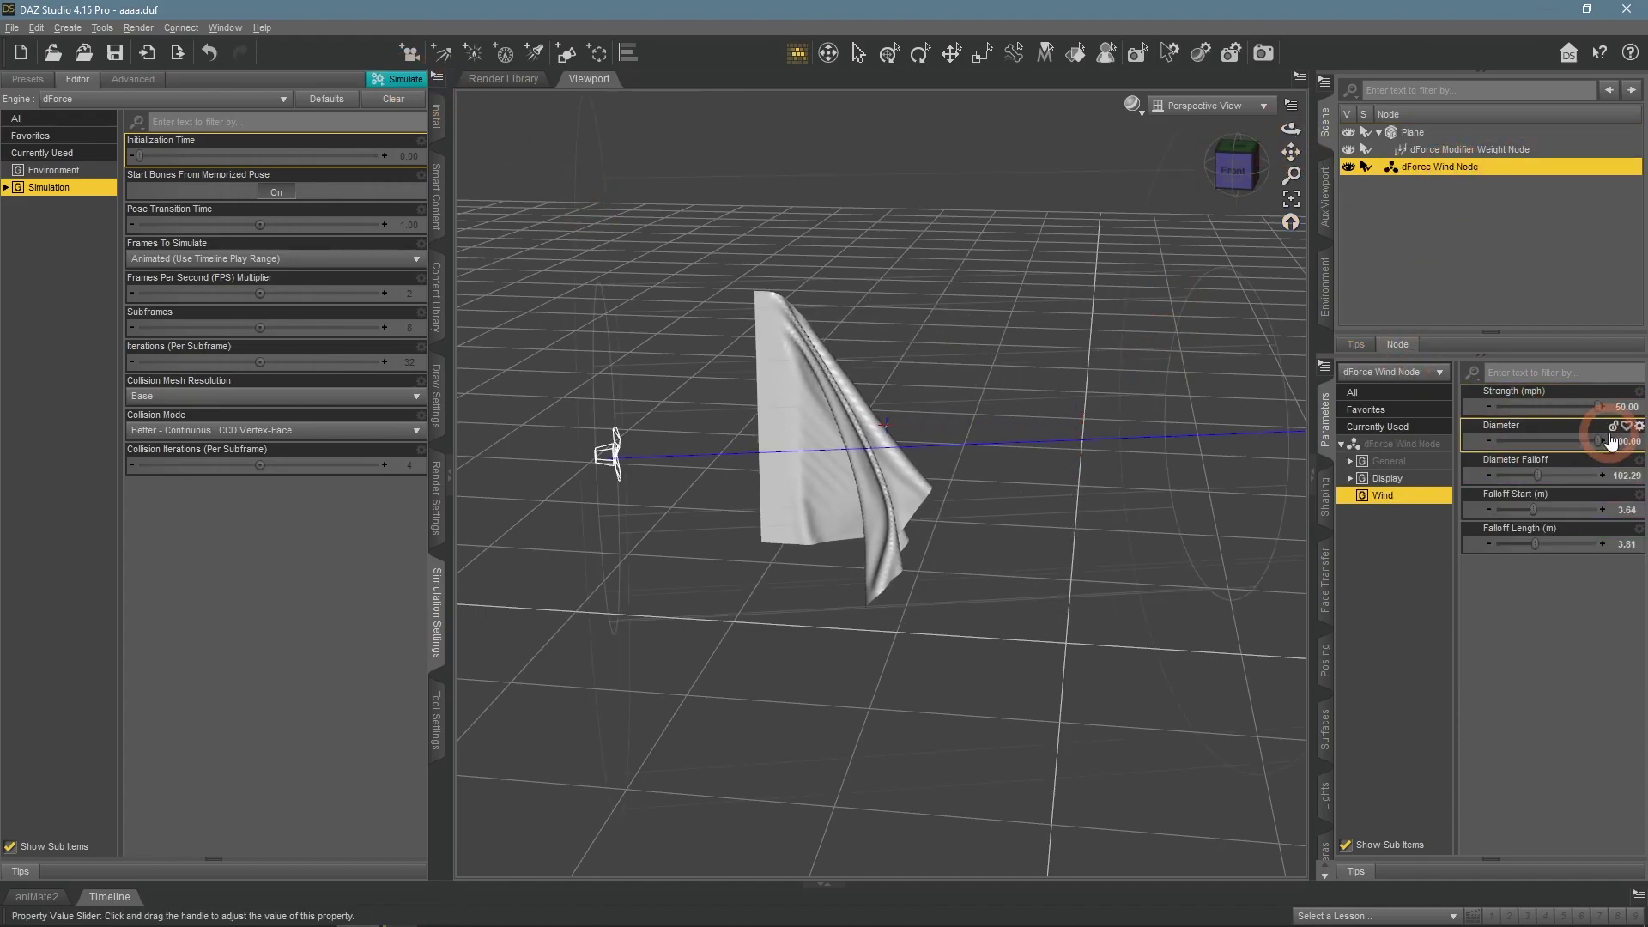
left_click_drag(1536, 476, 1501, 478)
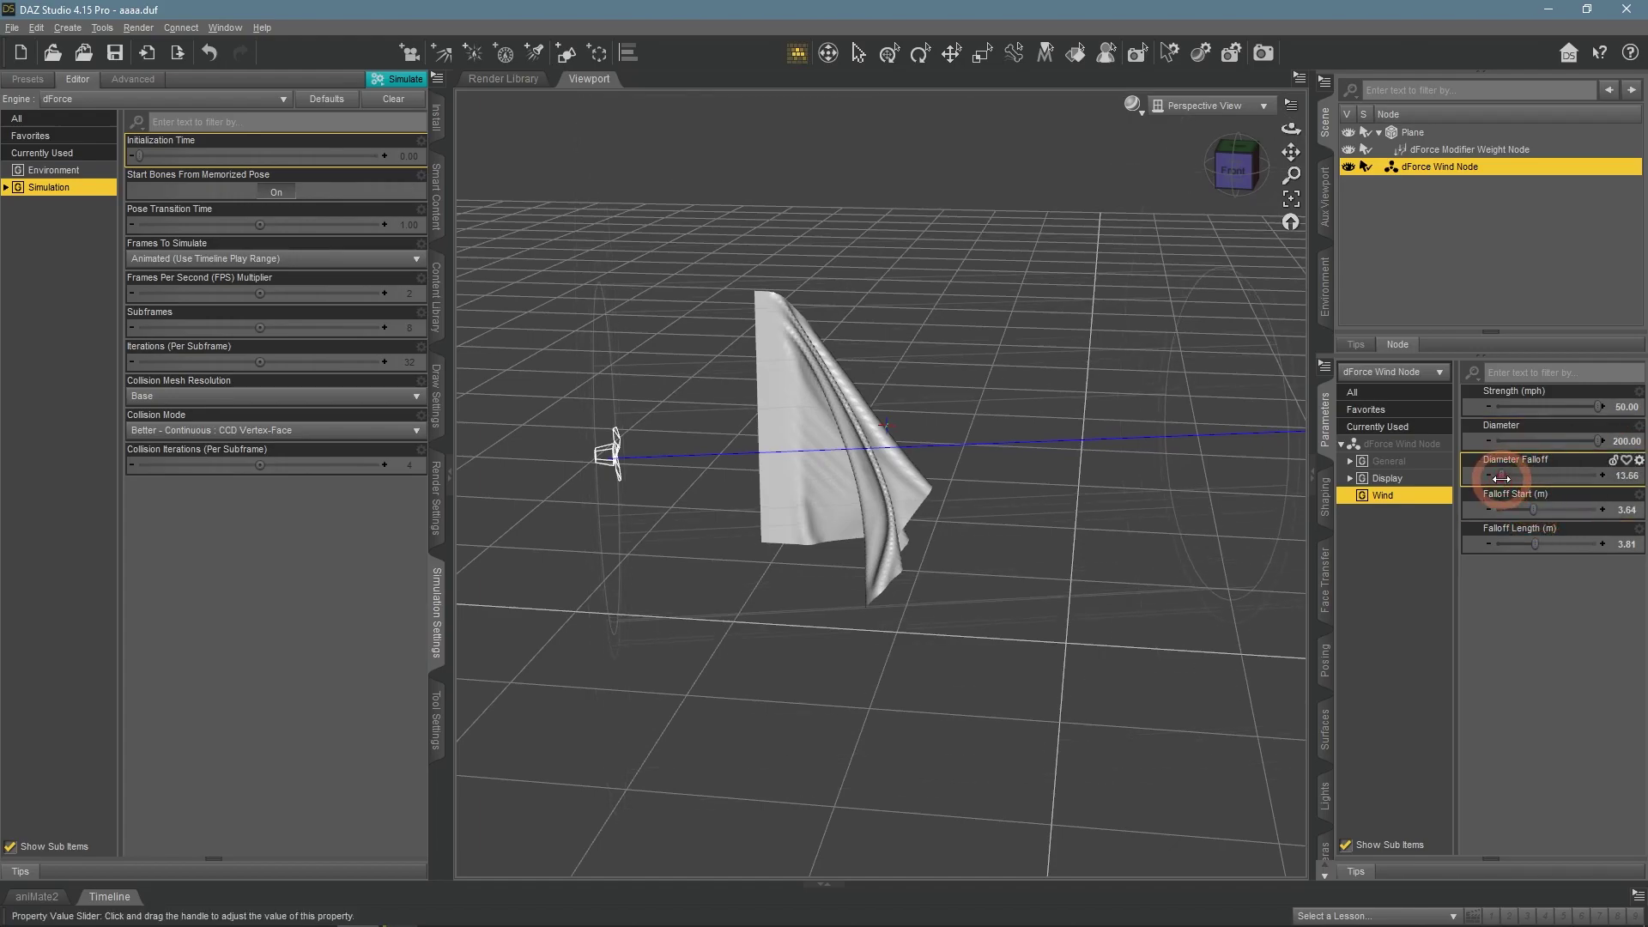
left_click(393, 79)
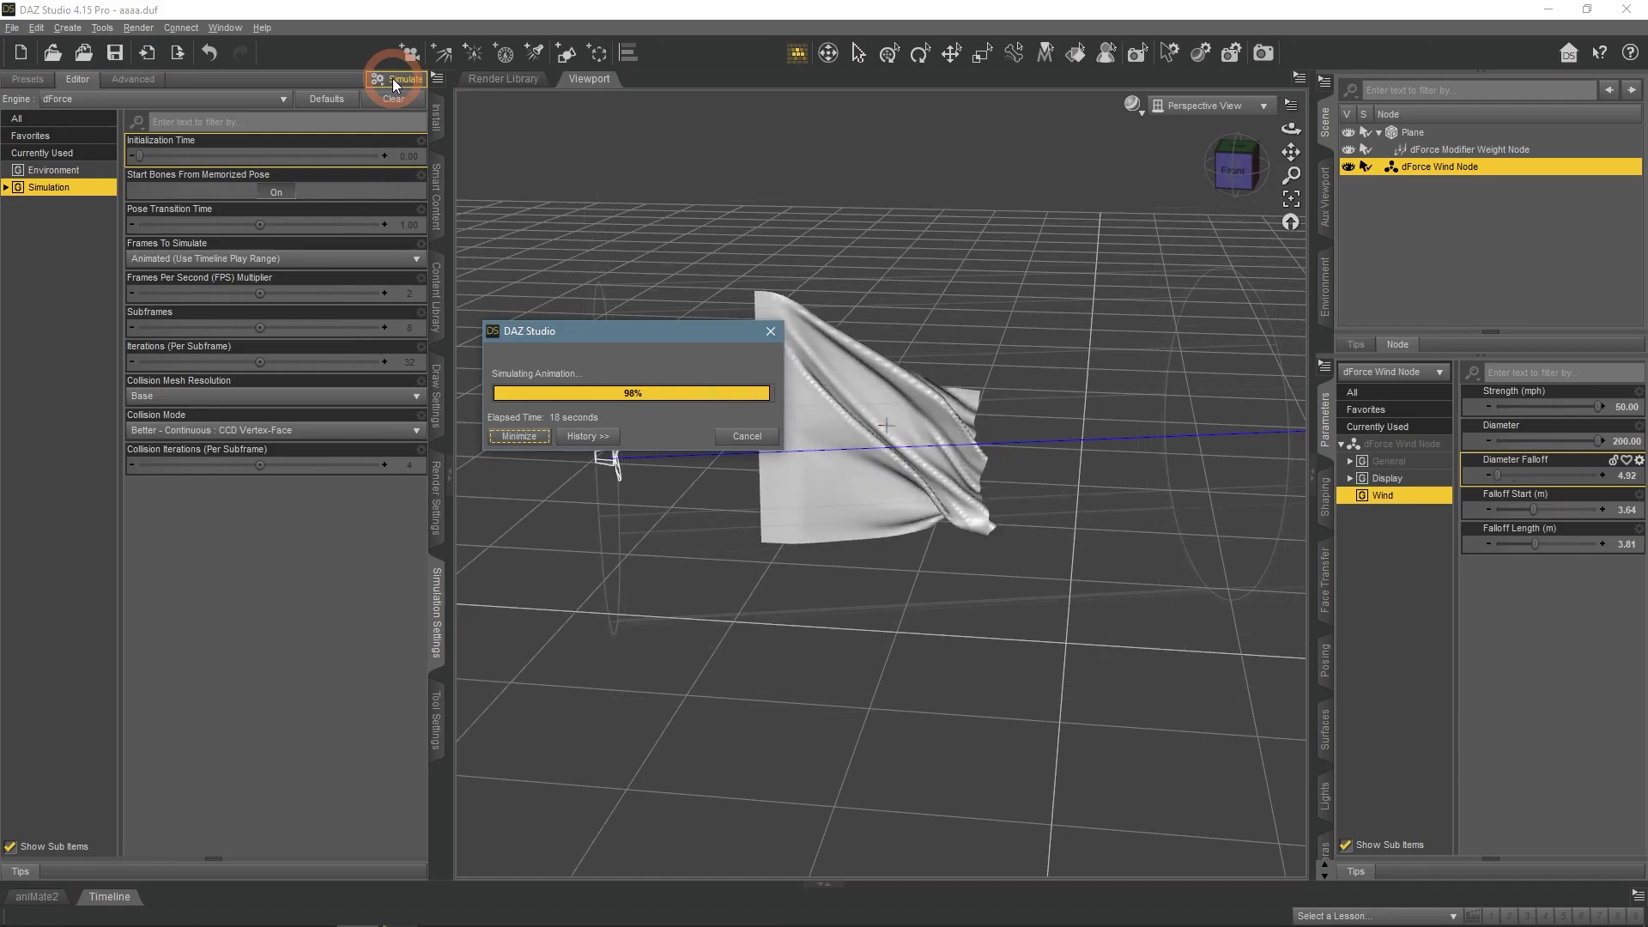
Rewind the simulated animation to frame 19, pull the camera back, and play it.
left_click(110, 896)
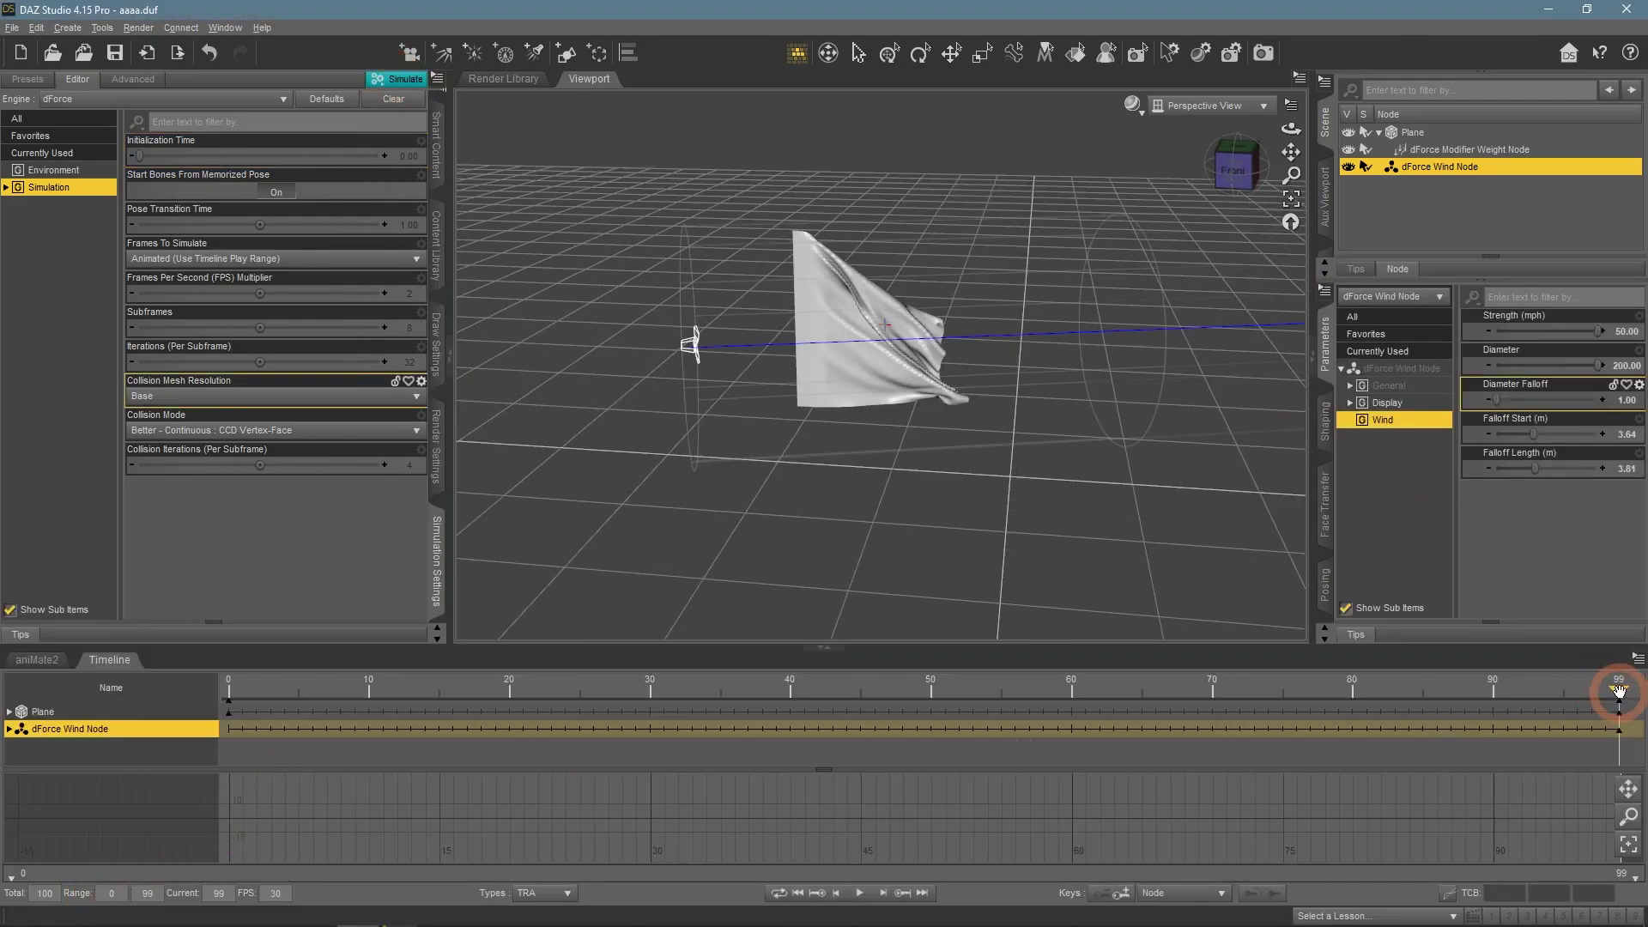
left_click_drag(1618, 691, 1352, 712)
scroll(1015, 424, "up", 8)
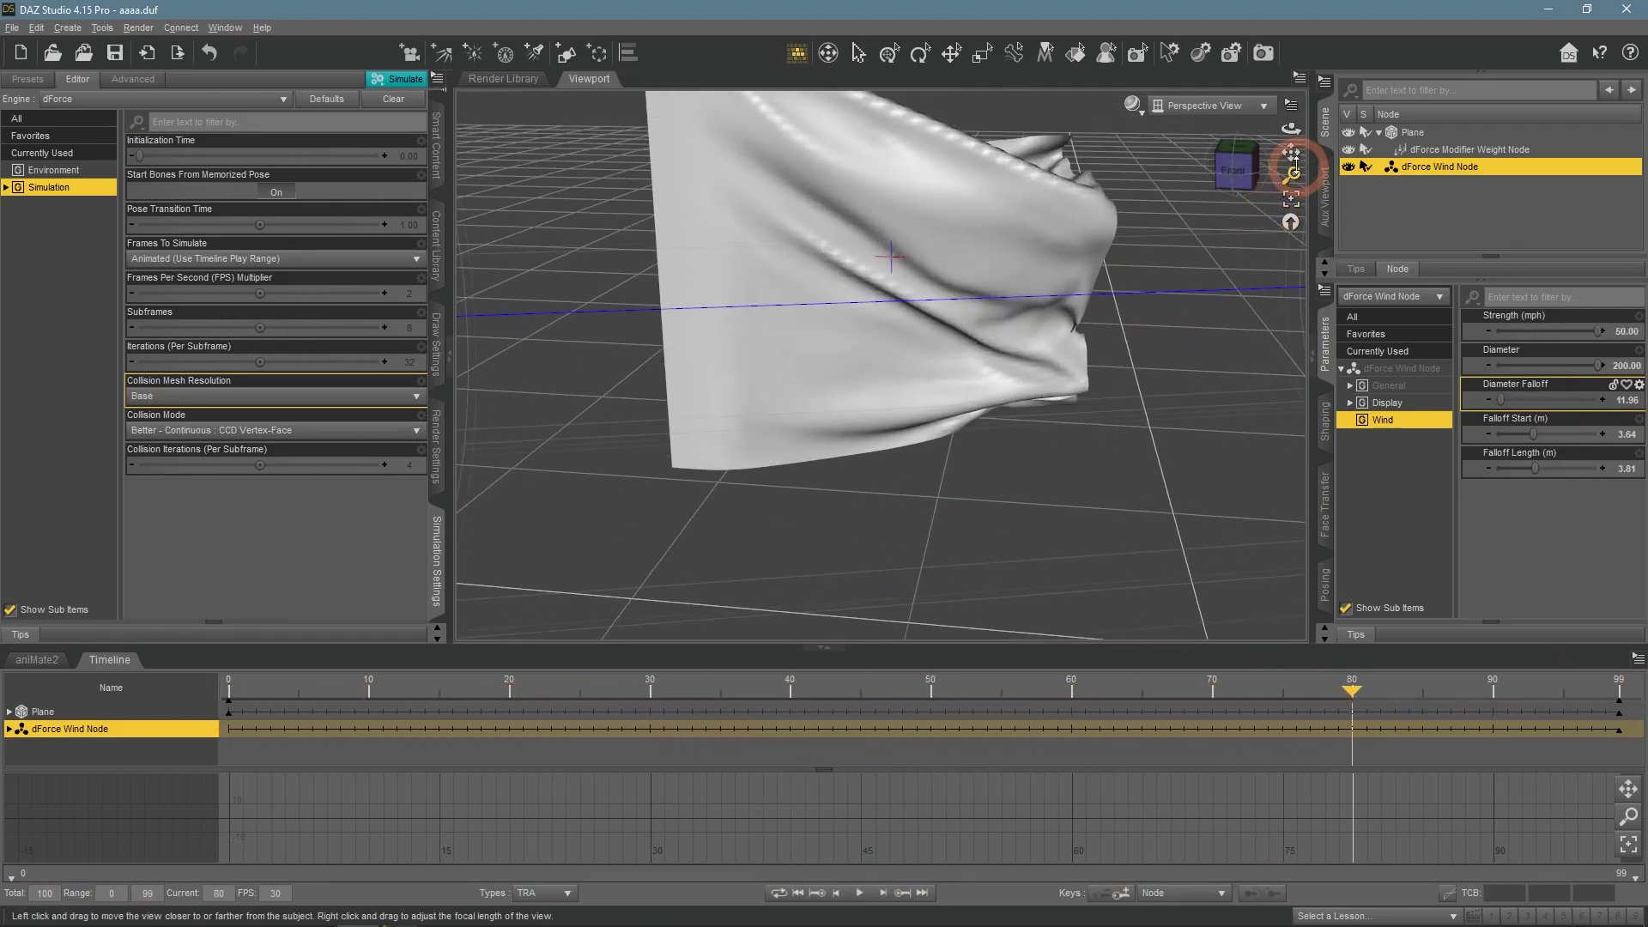
left_click_drag(1291, 172, 979, 841)
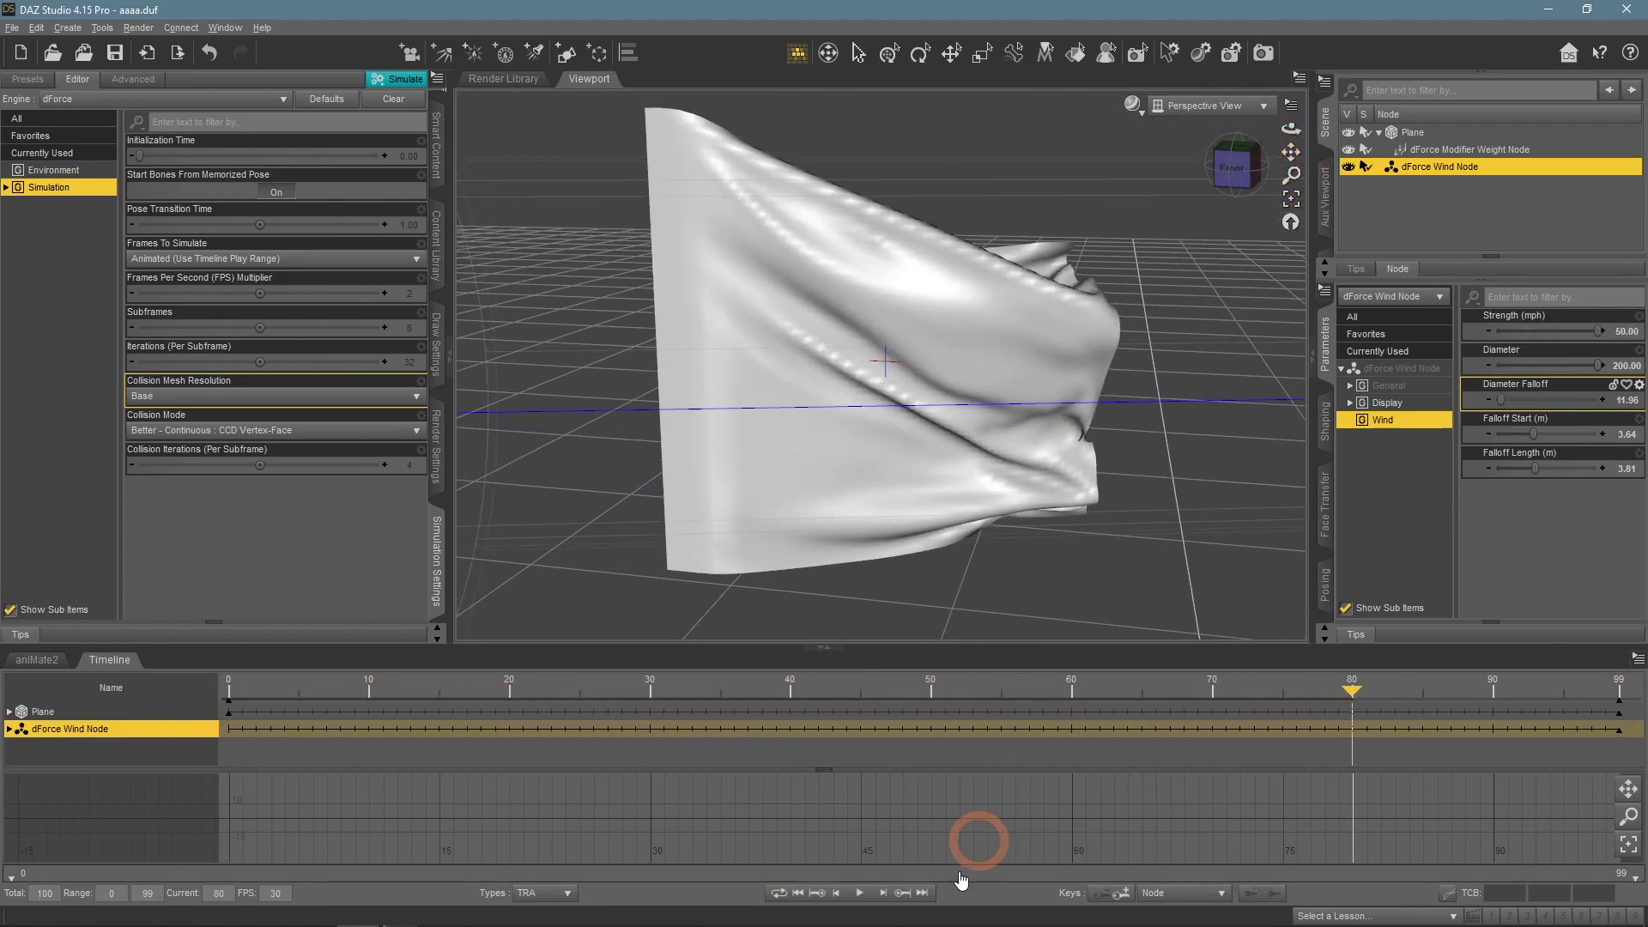
left_click(859, 892)
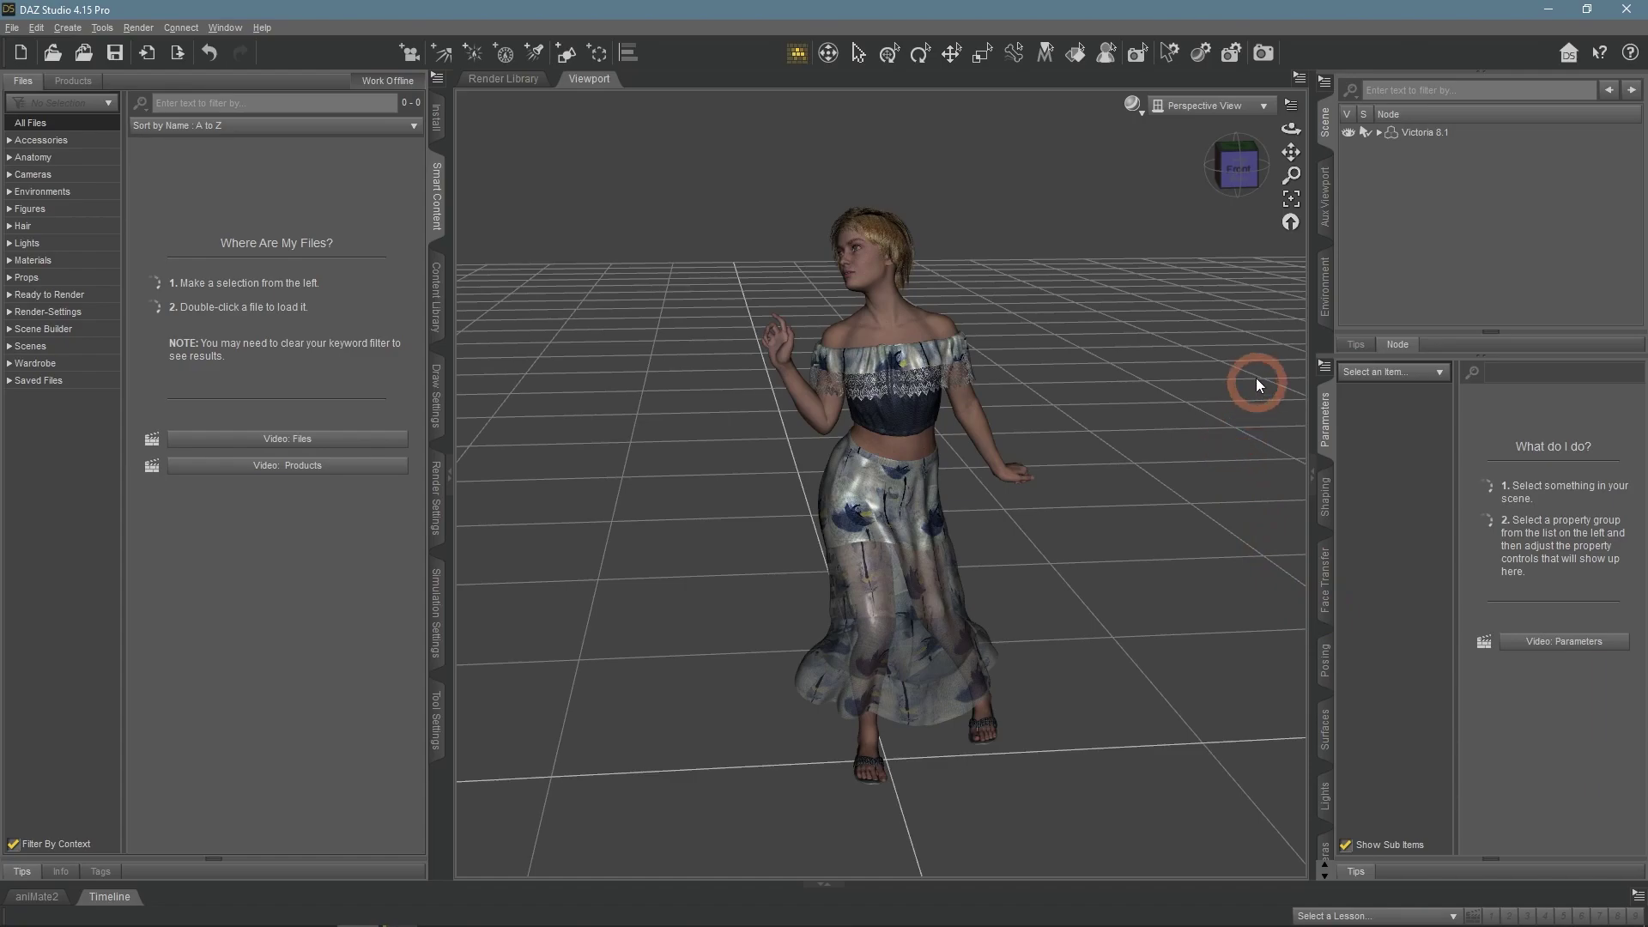
Select Victoria 8.1 and look through the Edit > Object > Geometry commands without choosing one.
left_click(1408, 134)
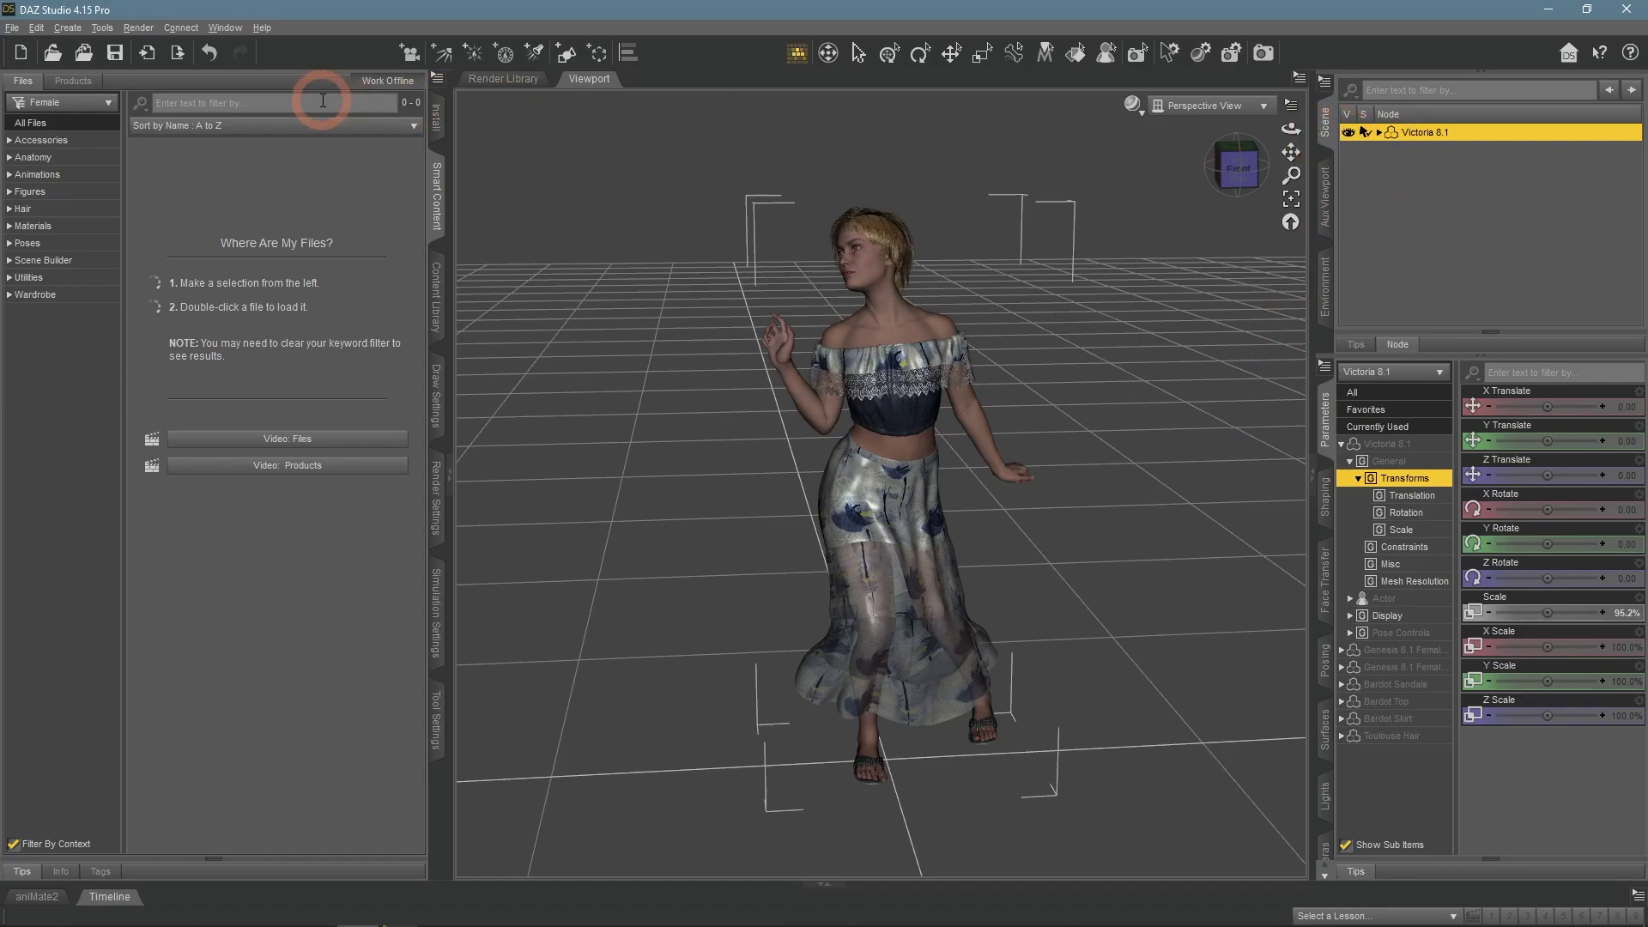
left_click(36, 28)
left_click(86, 160)
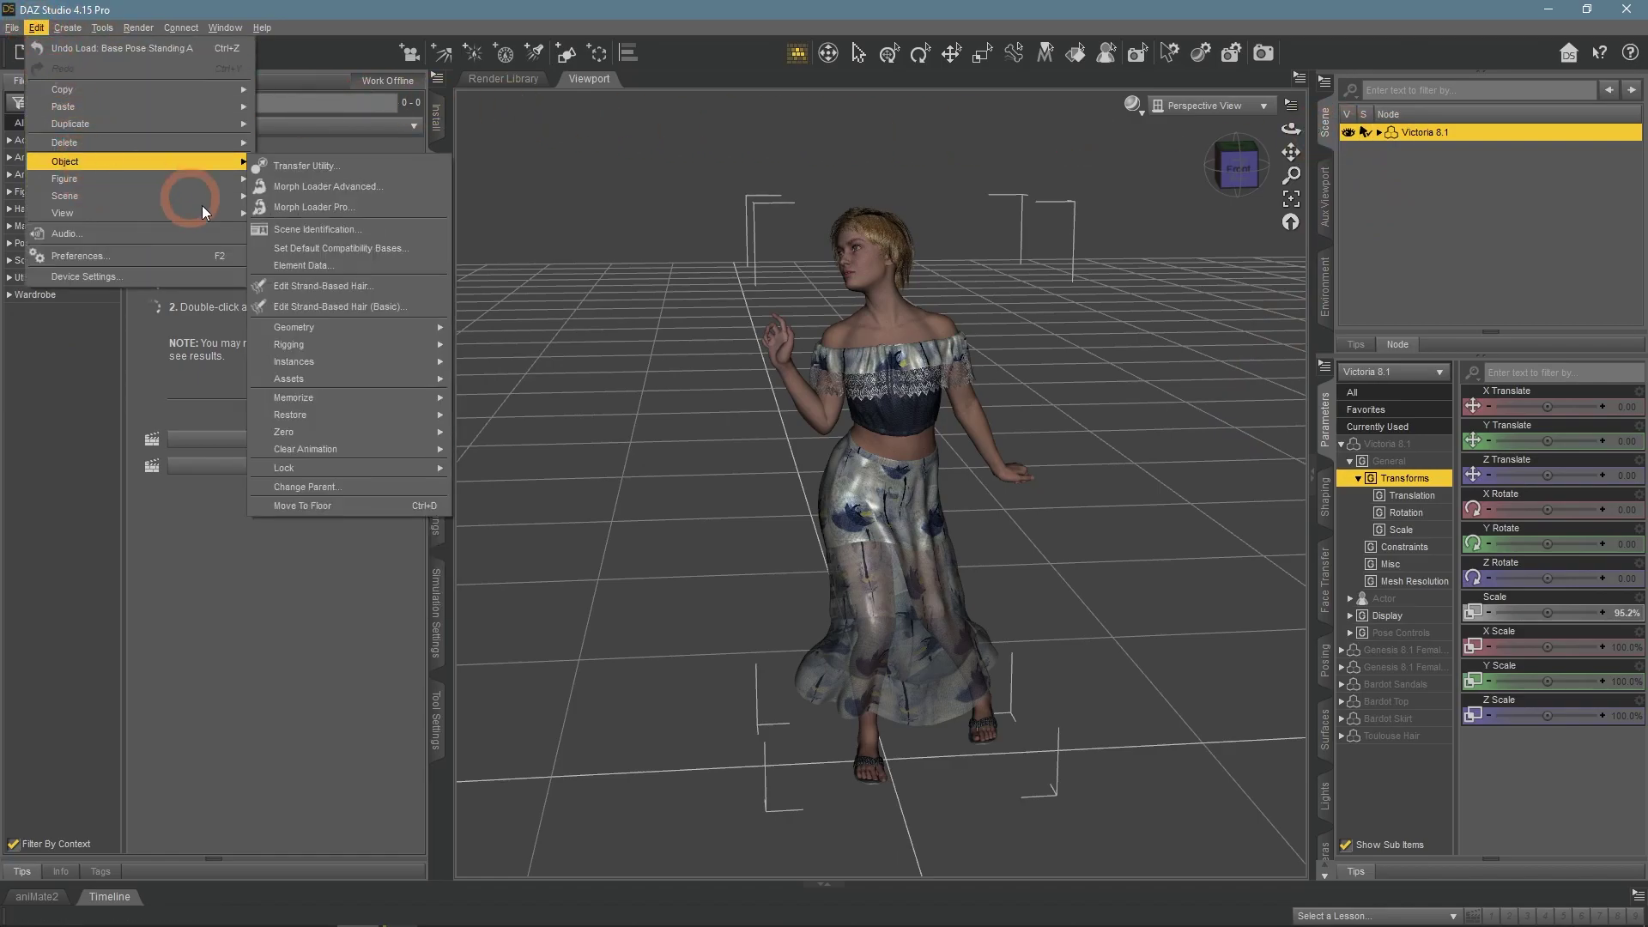
left_click(331, 363)
left_click(342, 325)
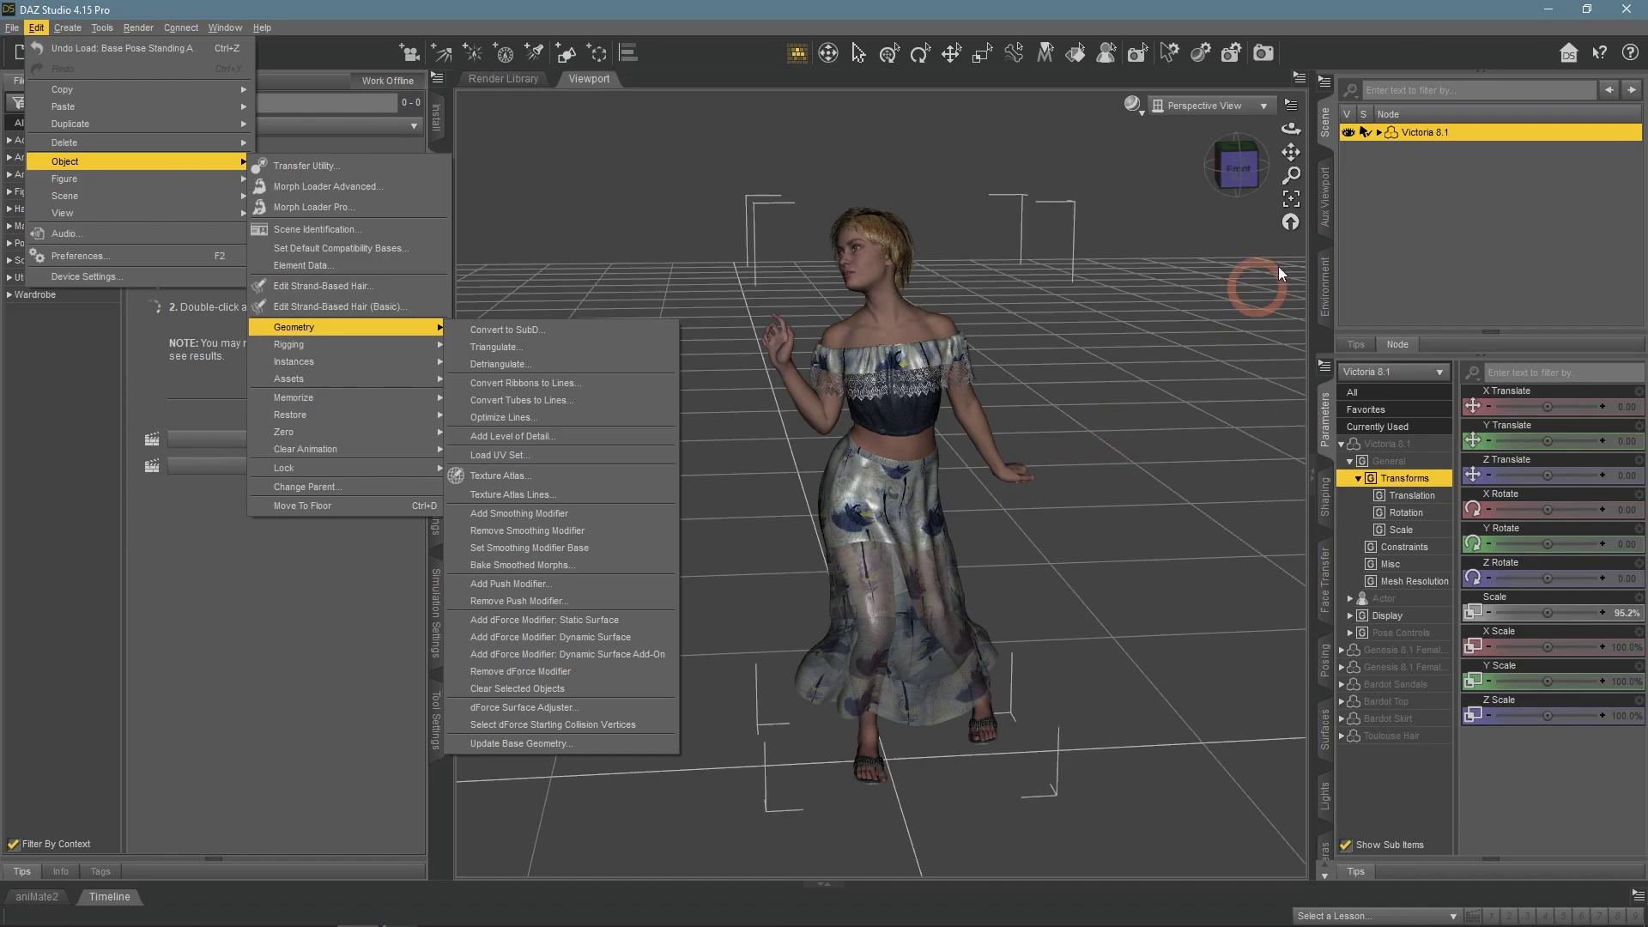
left_click(1414, 132)
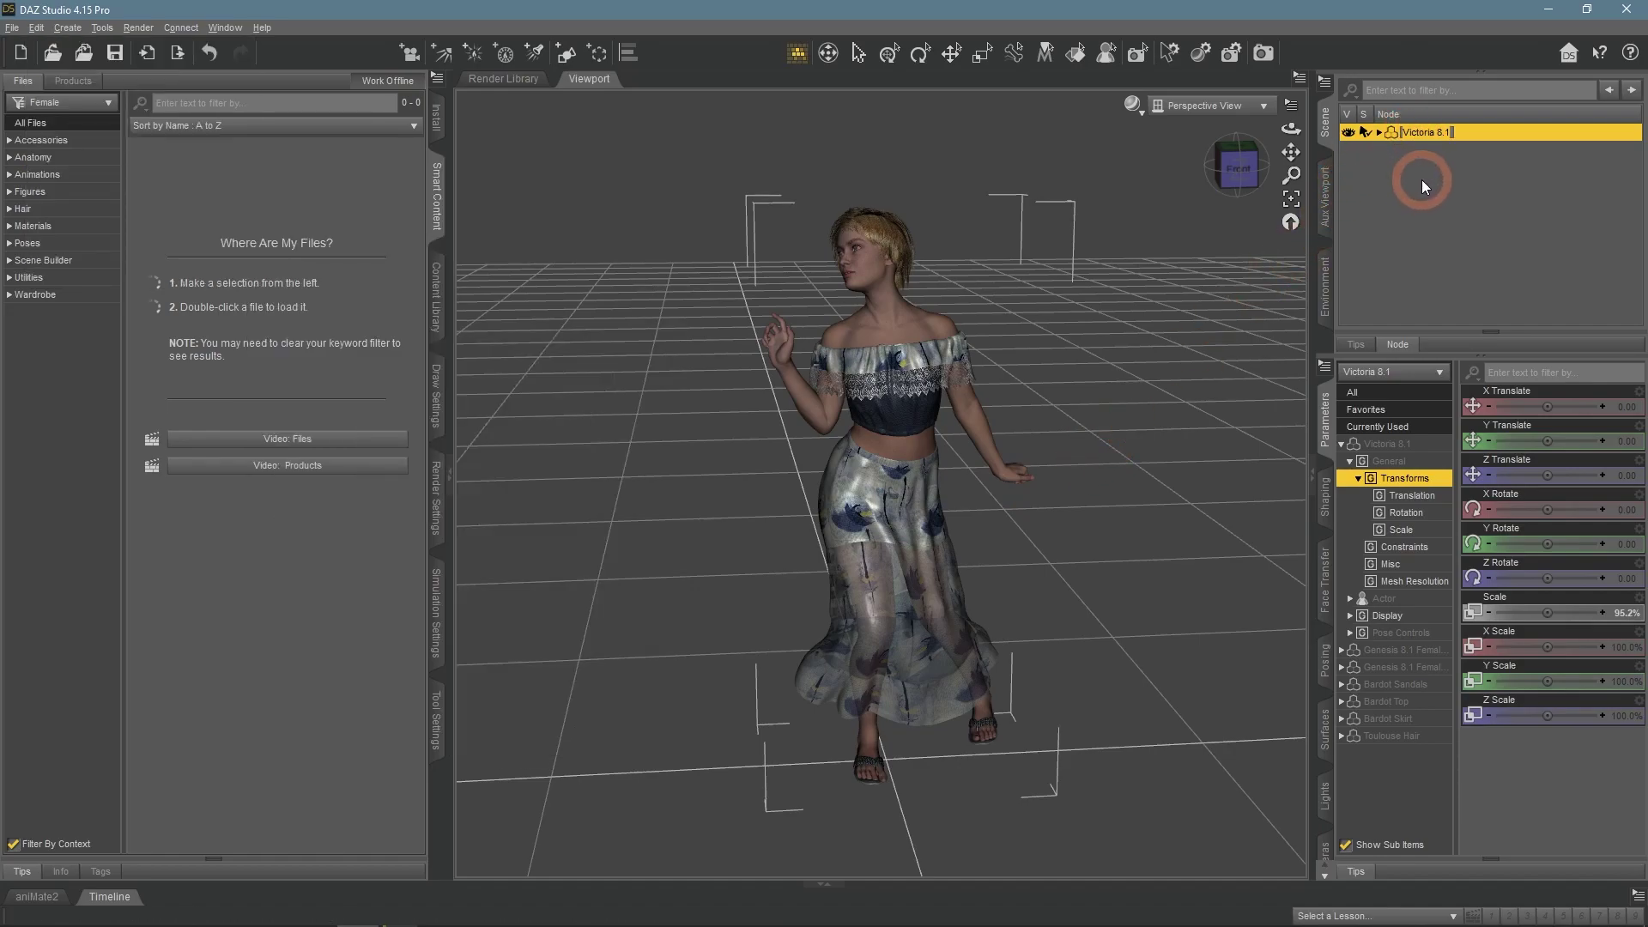
Expand Victoria 8.1 and add a dForce Dynamic Surface modifier to the Bardot Top, then select the Bardot Skirt.
left_click(1377, 133)
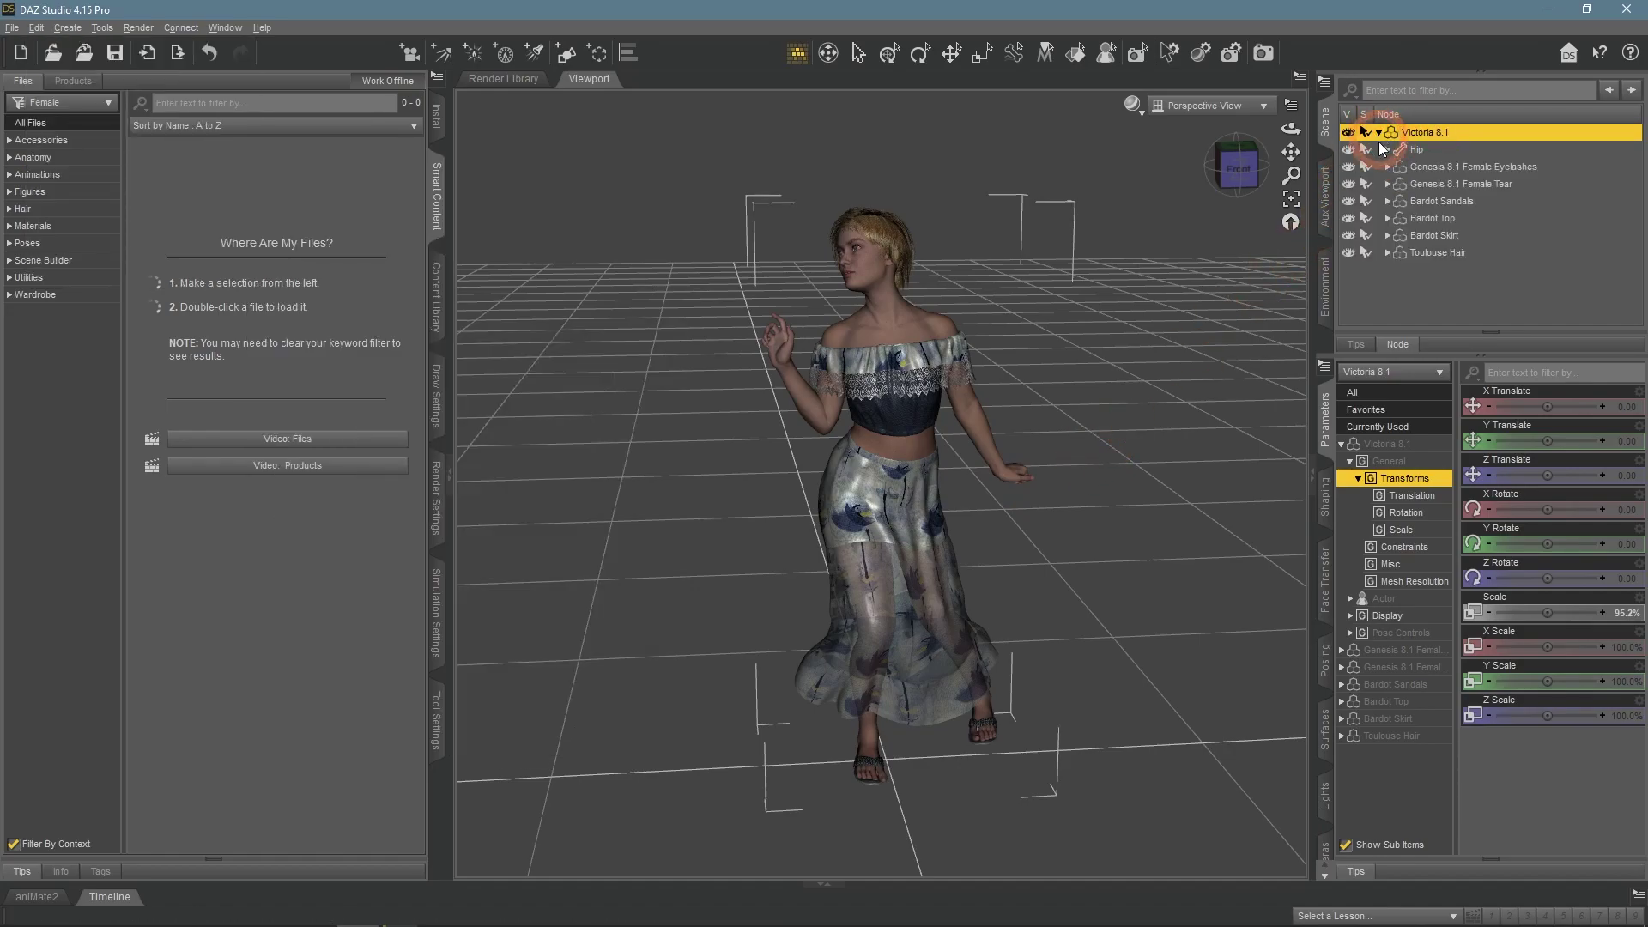
left_click(1463, 203)
left_click(1435, 221)
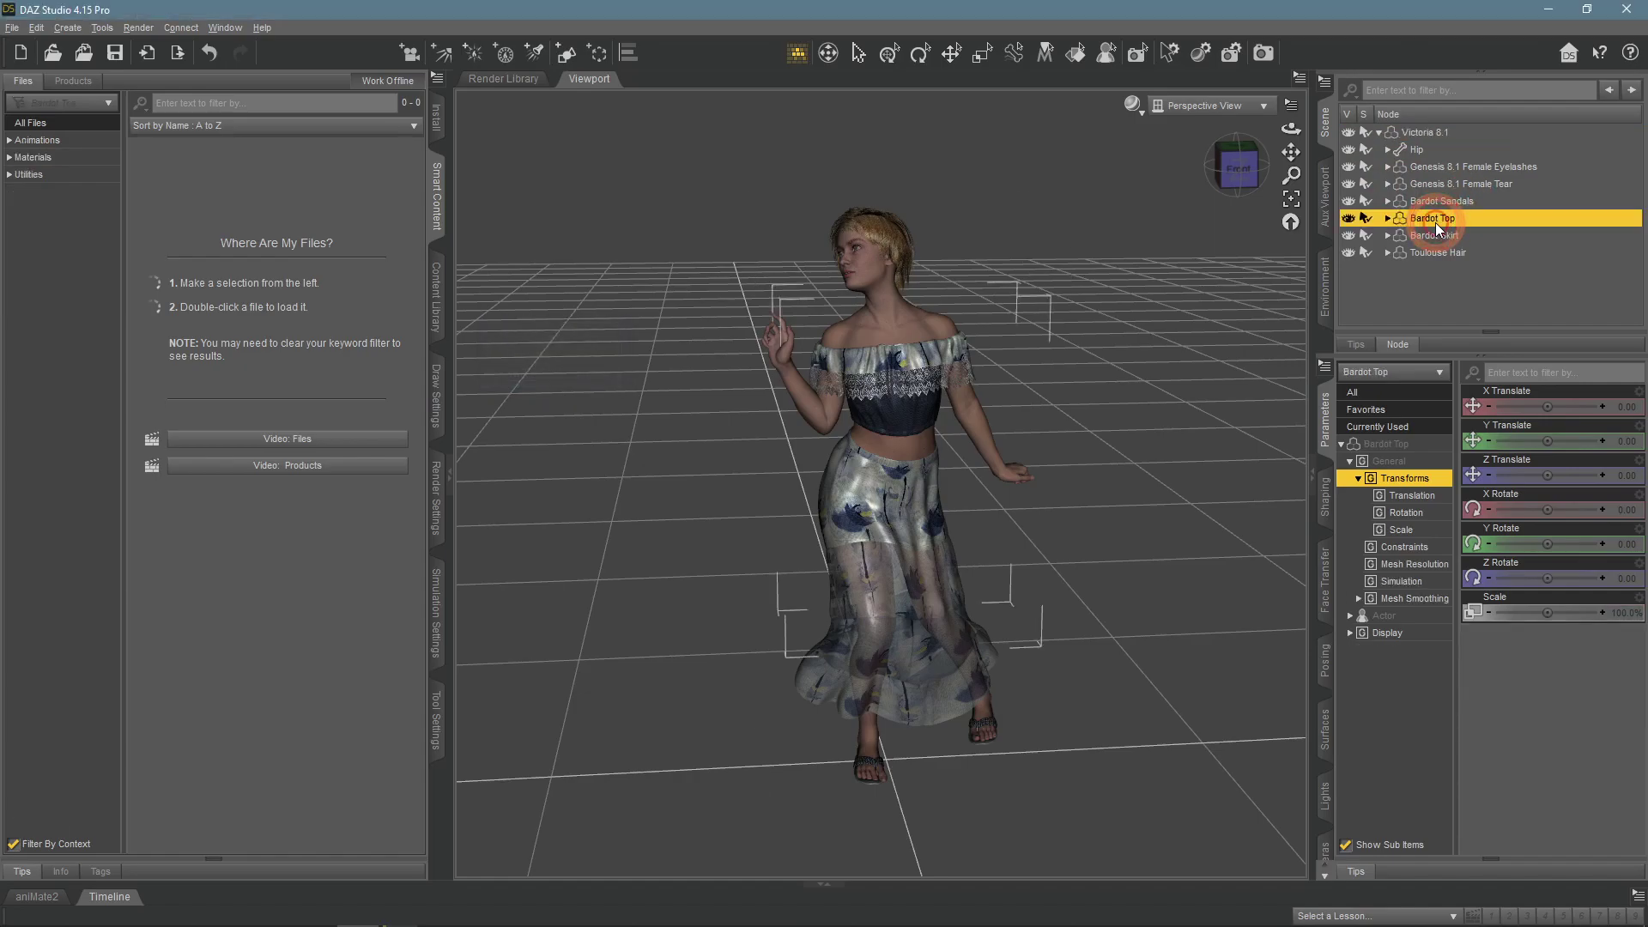
left_click(36, 27)
mouse_move(110, 154)
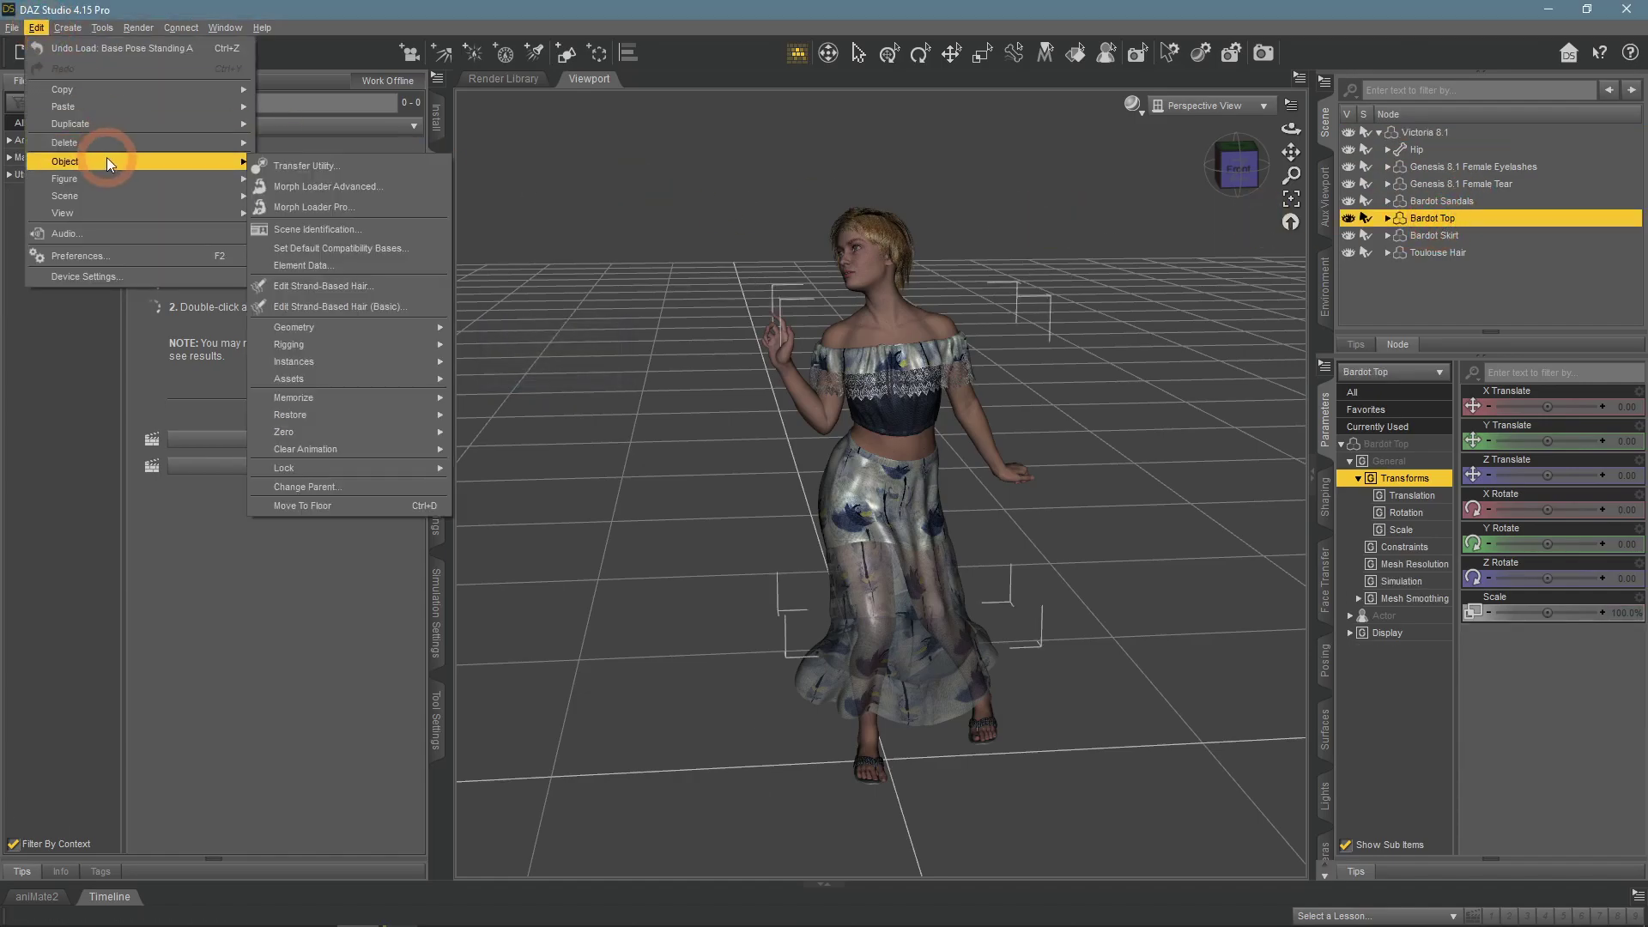
mouse_move(343, 323)
left_click(625, 467)
left_click(1381, 239)
left_click(36, 28)
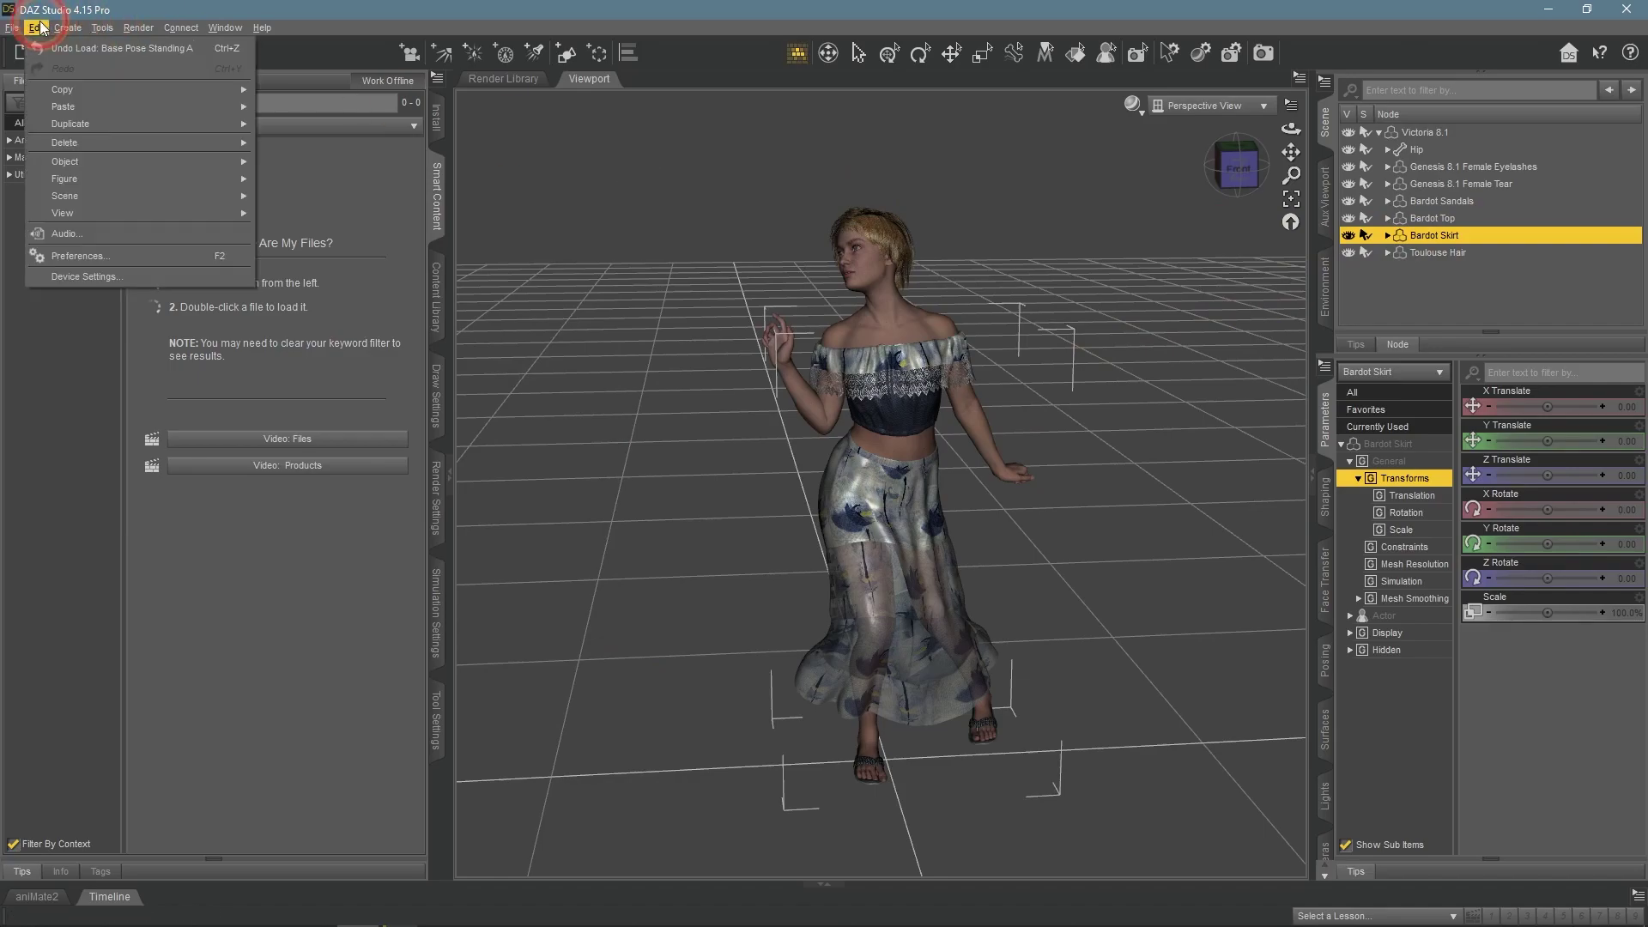
Add a dForce Dynamic Surface modifier to the Bardot Skirt.
mouse_move(120, 163)
mouse_move(374, 432)
mouse_move(378, 327)
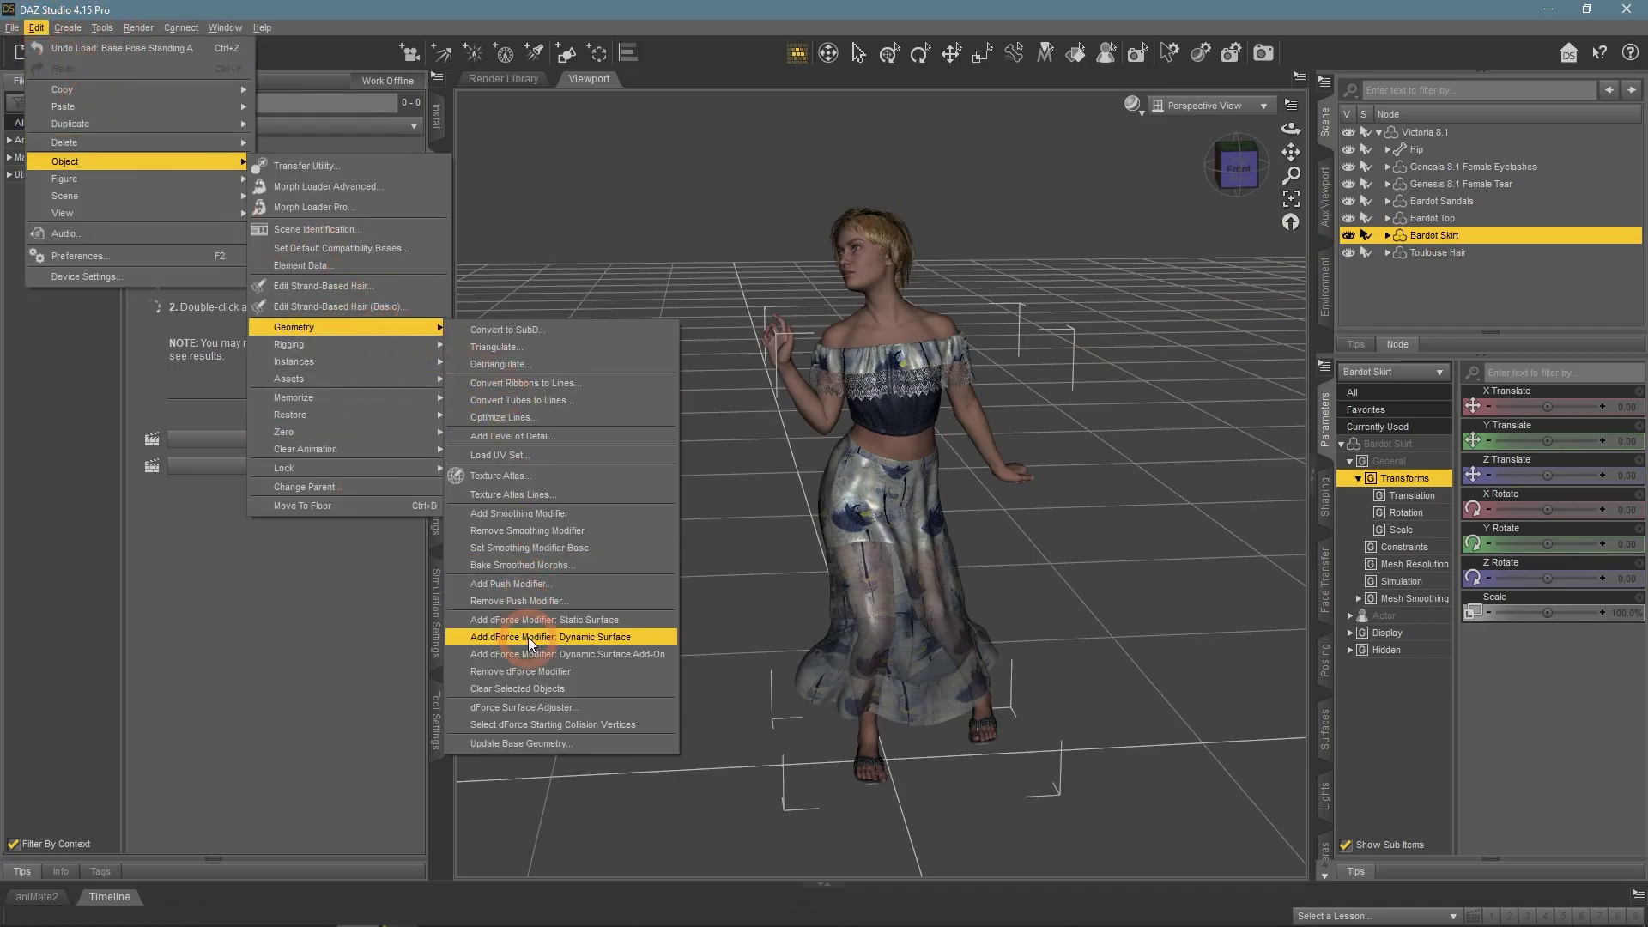
left_click(562, 640)
Run the dForce simulation from Simulation Settings and orbit around the draped outfit.
left_click(440, 651)
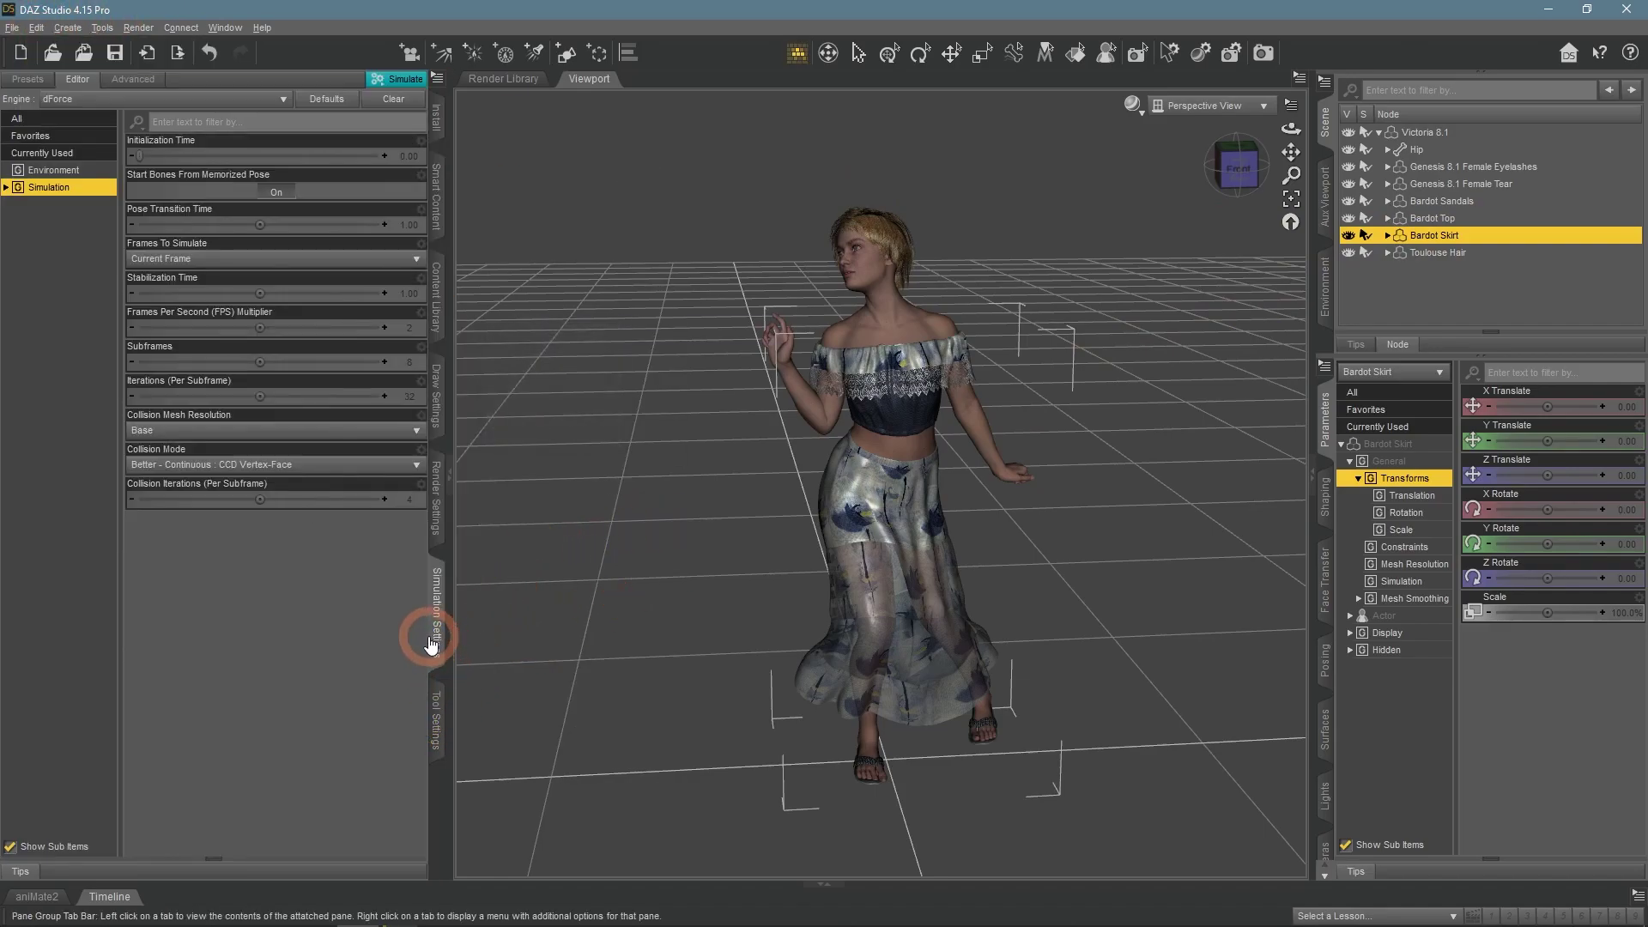
left_click(403, 79)
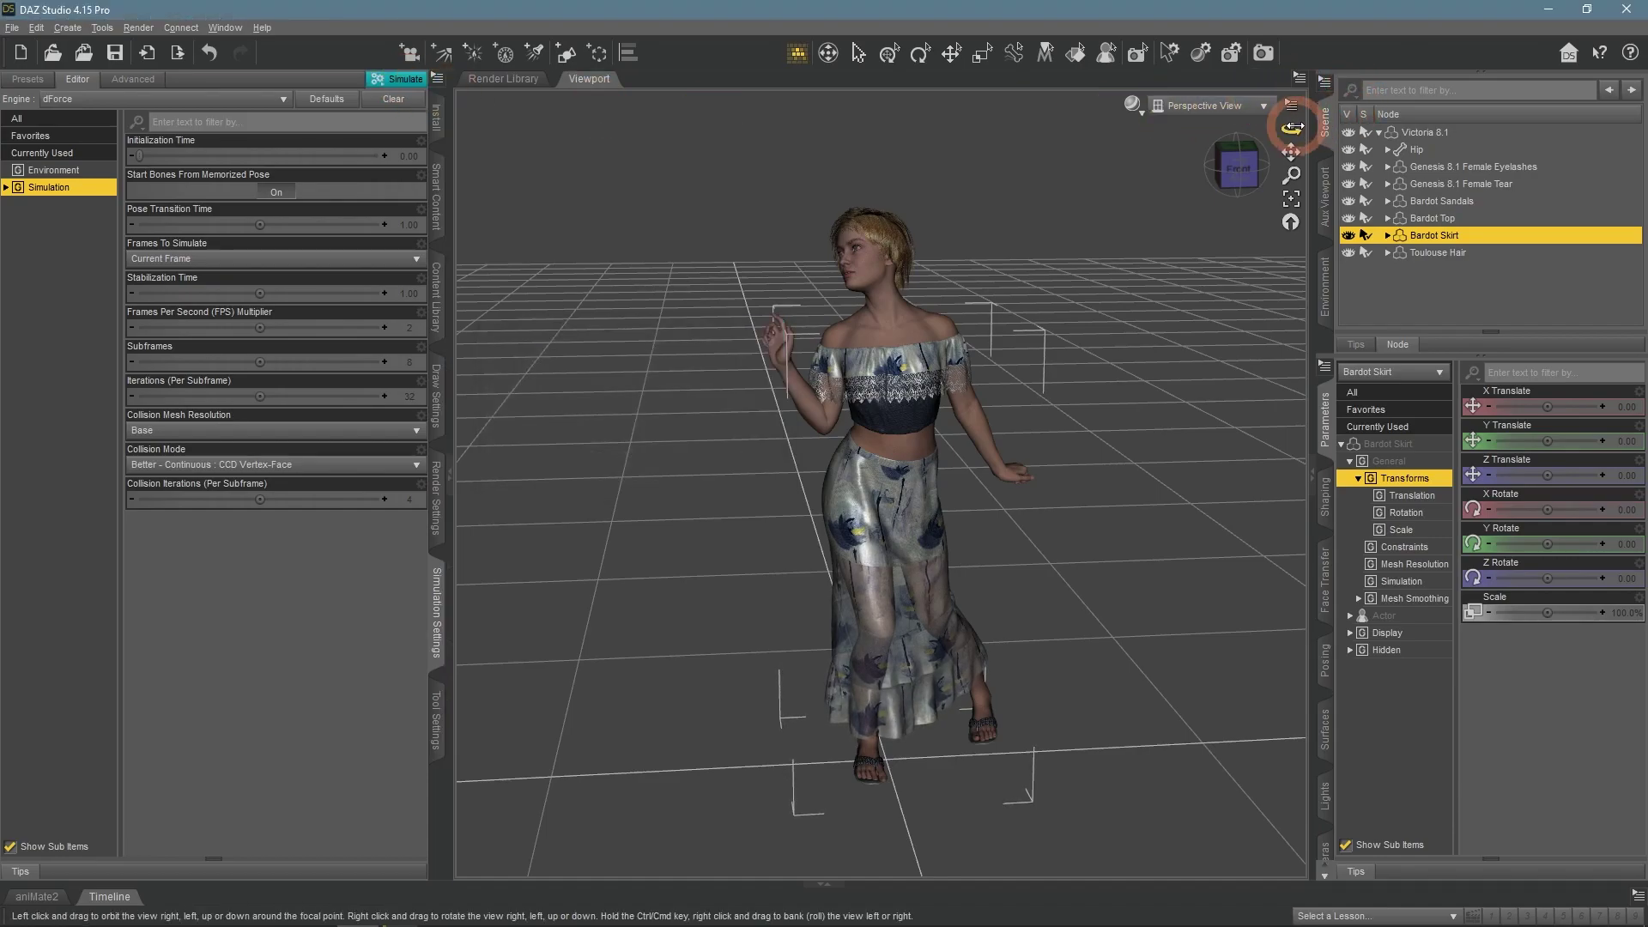
mouse_move(1291, 129)
left_mouse_down()
mouse_move(1288, 143)
mouse_move(1290, 128)
left_mouse_up()
left_click(957, 619)
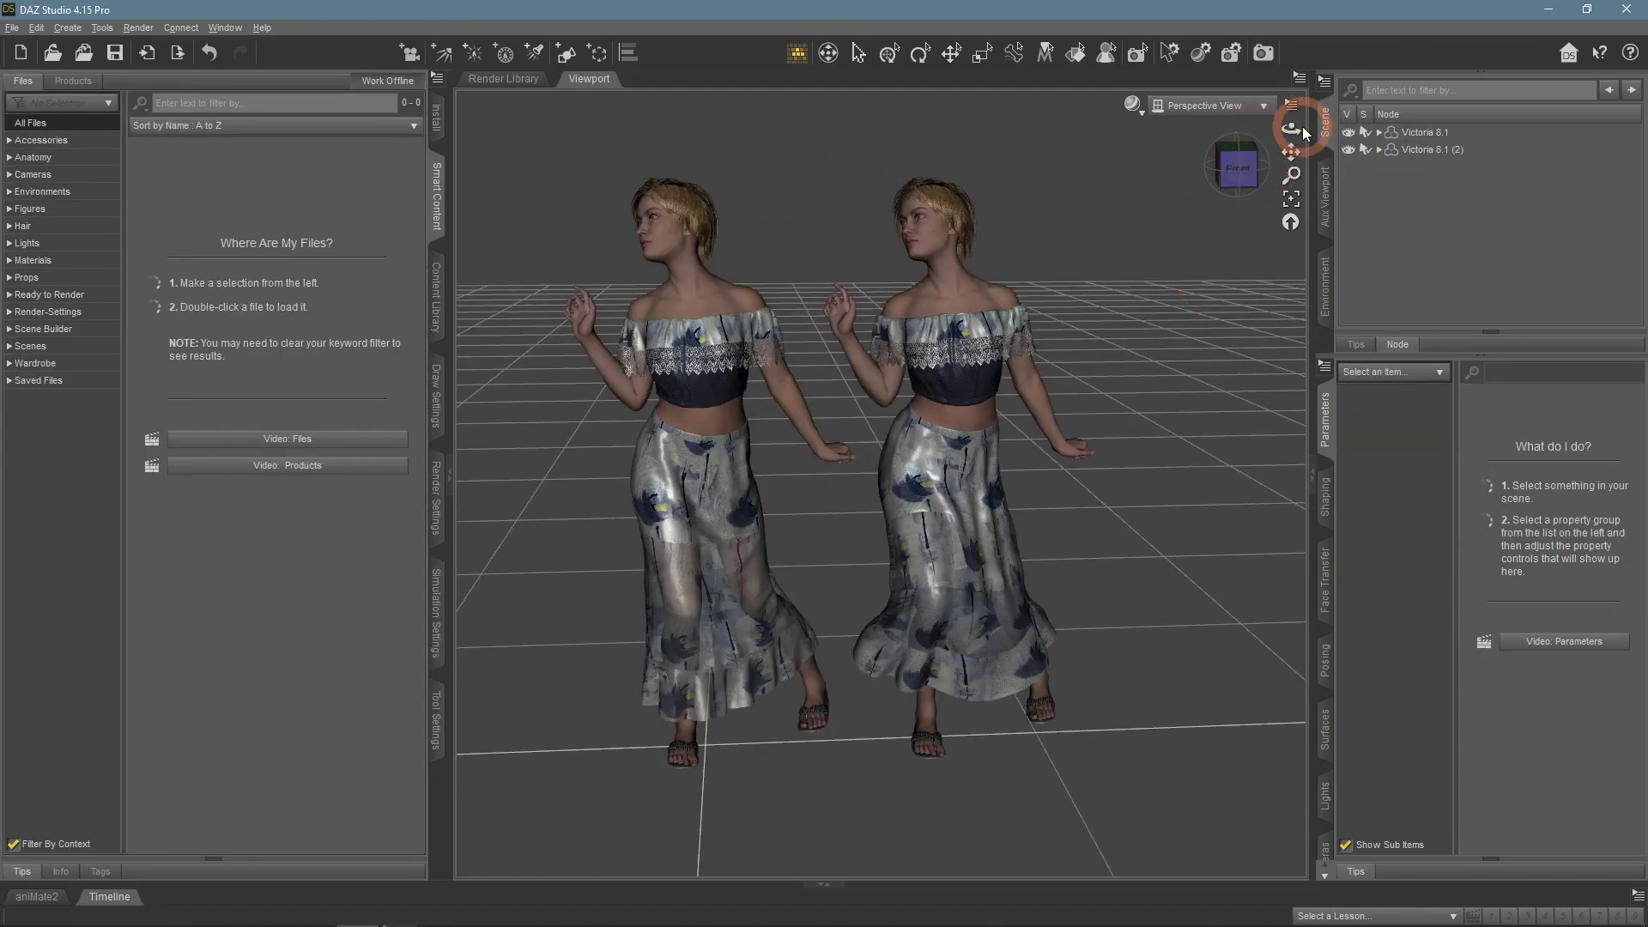
Orbit around both clothed Victoria 8.1 figures from front and rear angles, then reframe them.
left_click_drag(1290, 127, 1290, 127)
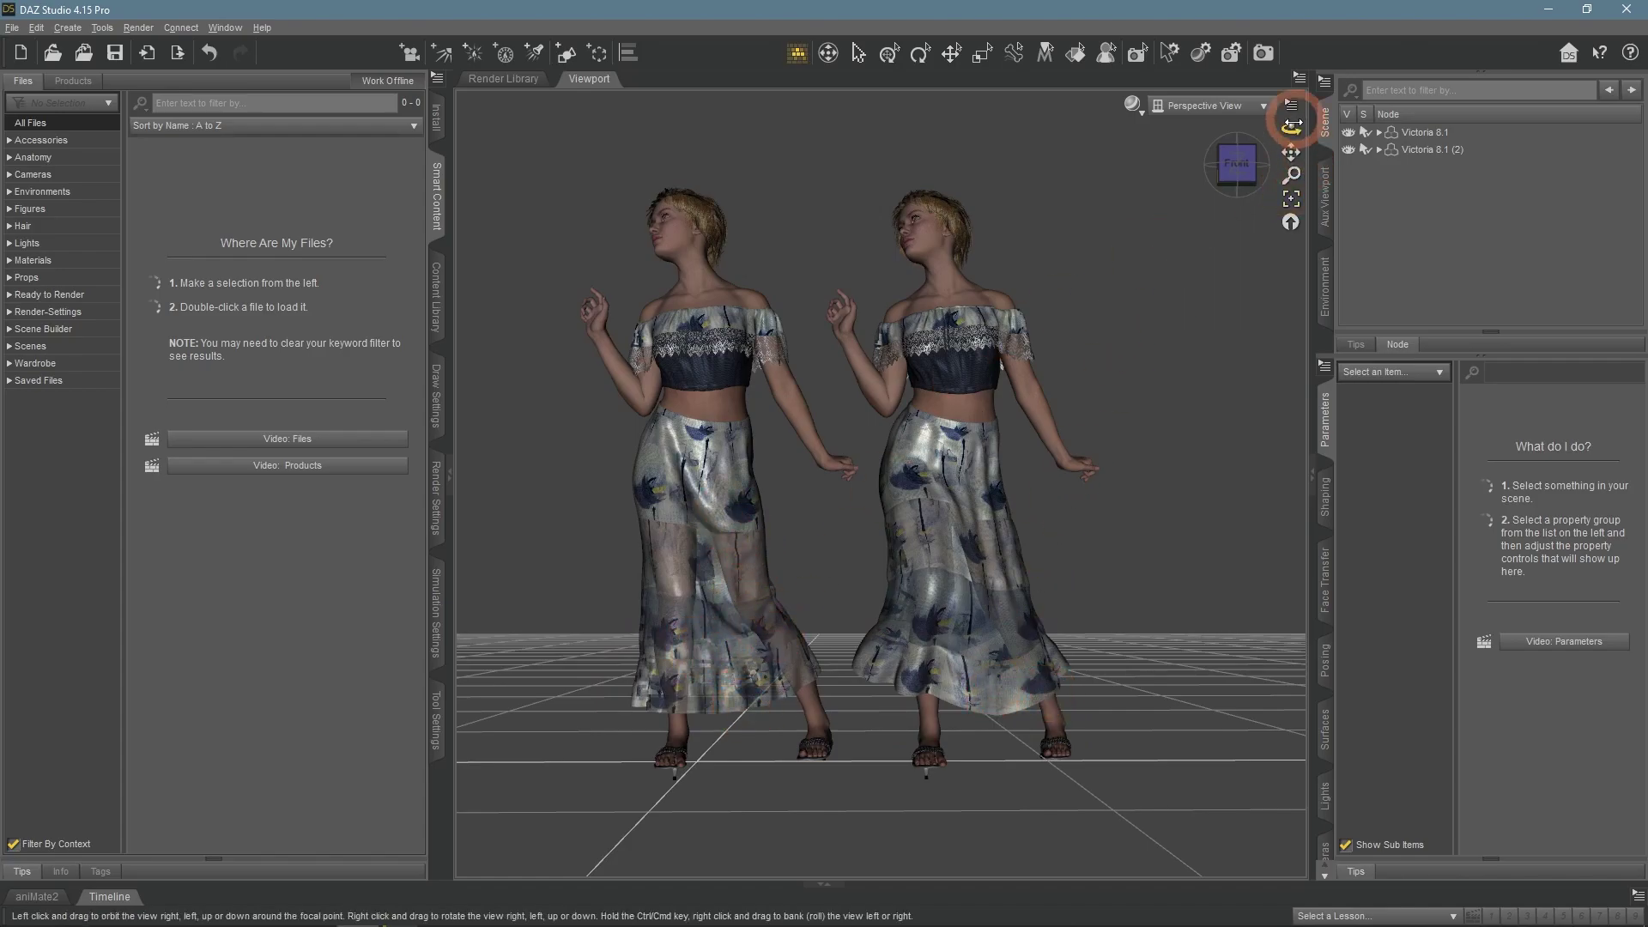
mouse_move(1290, 127)
left_mouse_down()
mouse_move(1322, 129)
mouse_move(1288, 121)
left_mouse_up()
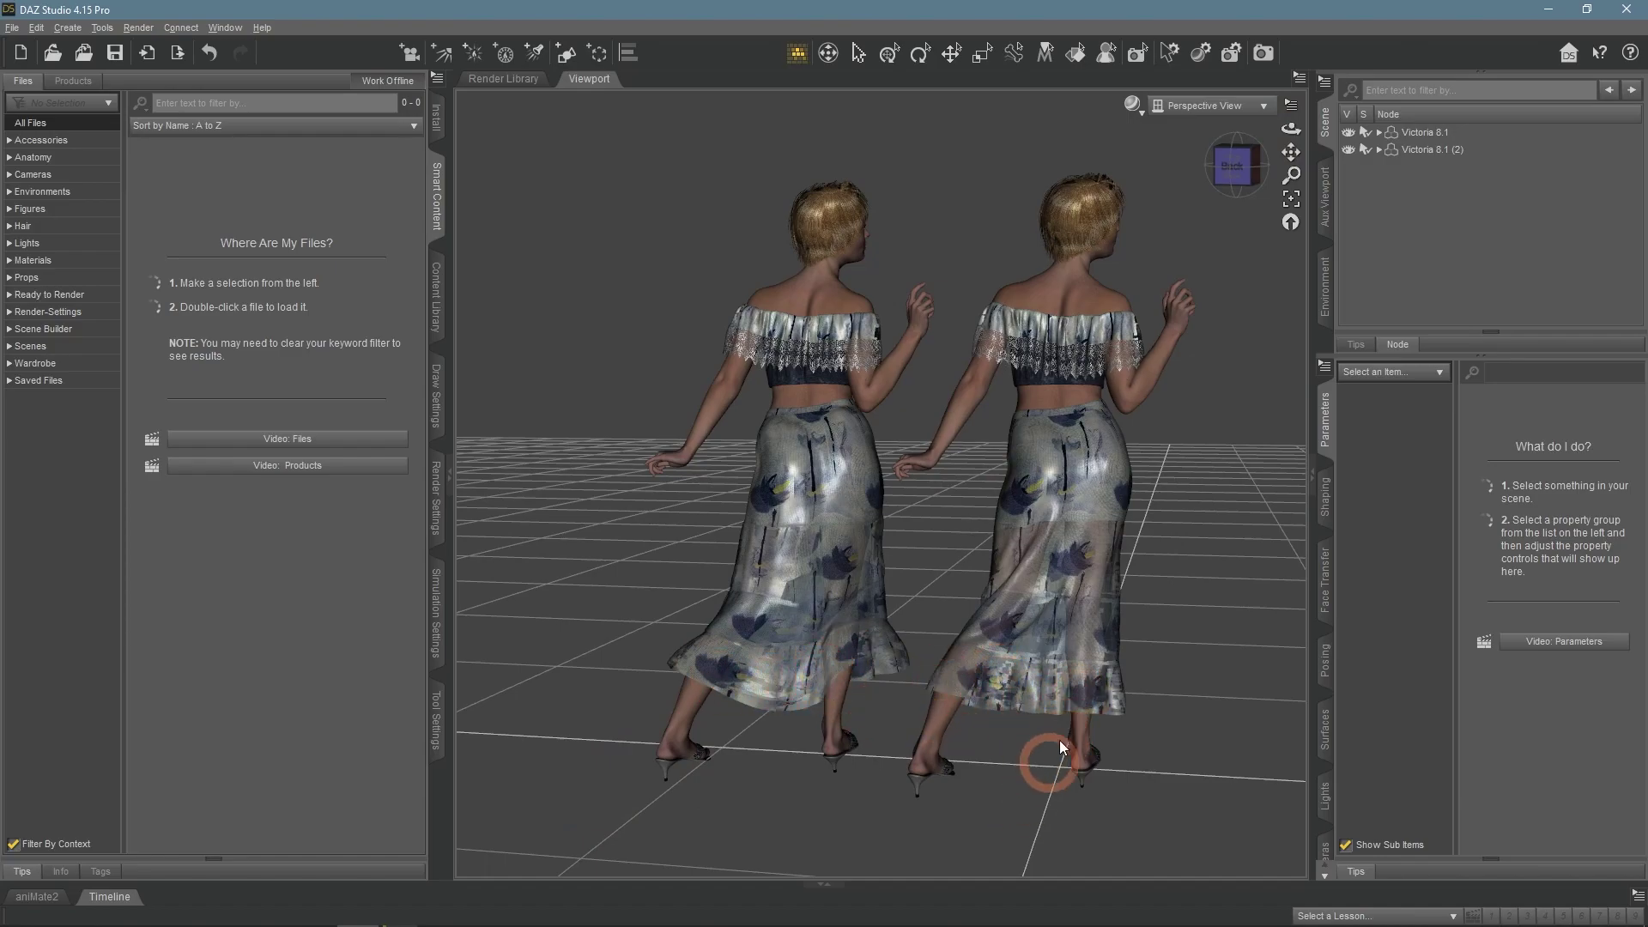
mouse_move(1290, 127)
left_mouse_down()
mouse_move(1316, 161)
mouse_move(1291, 129)
left_mouse_up()
left_click(1291, 198)
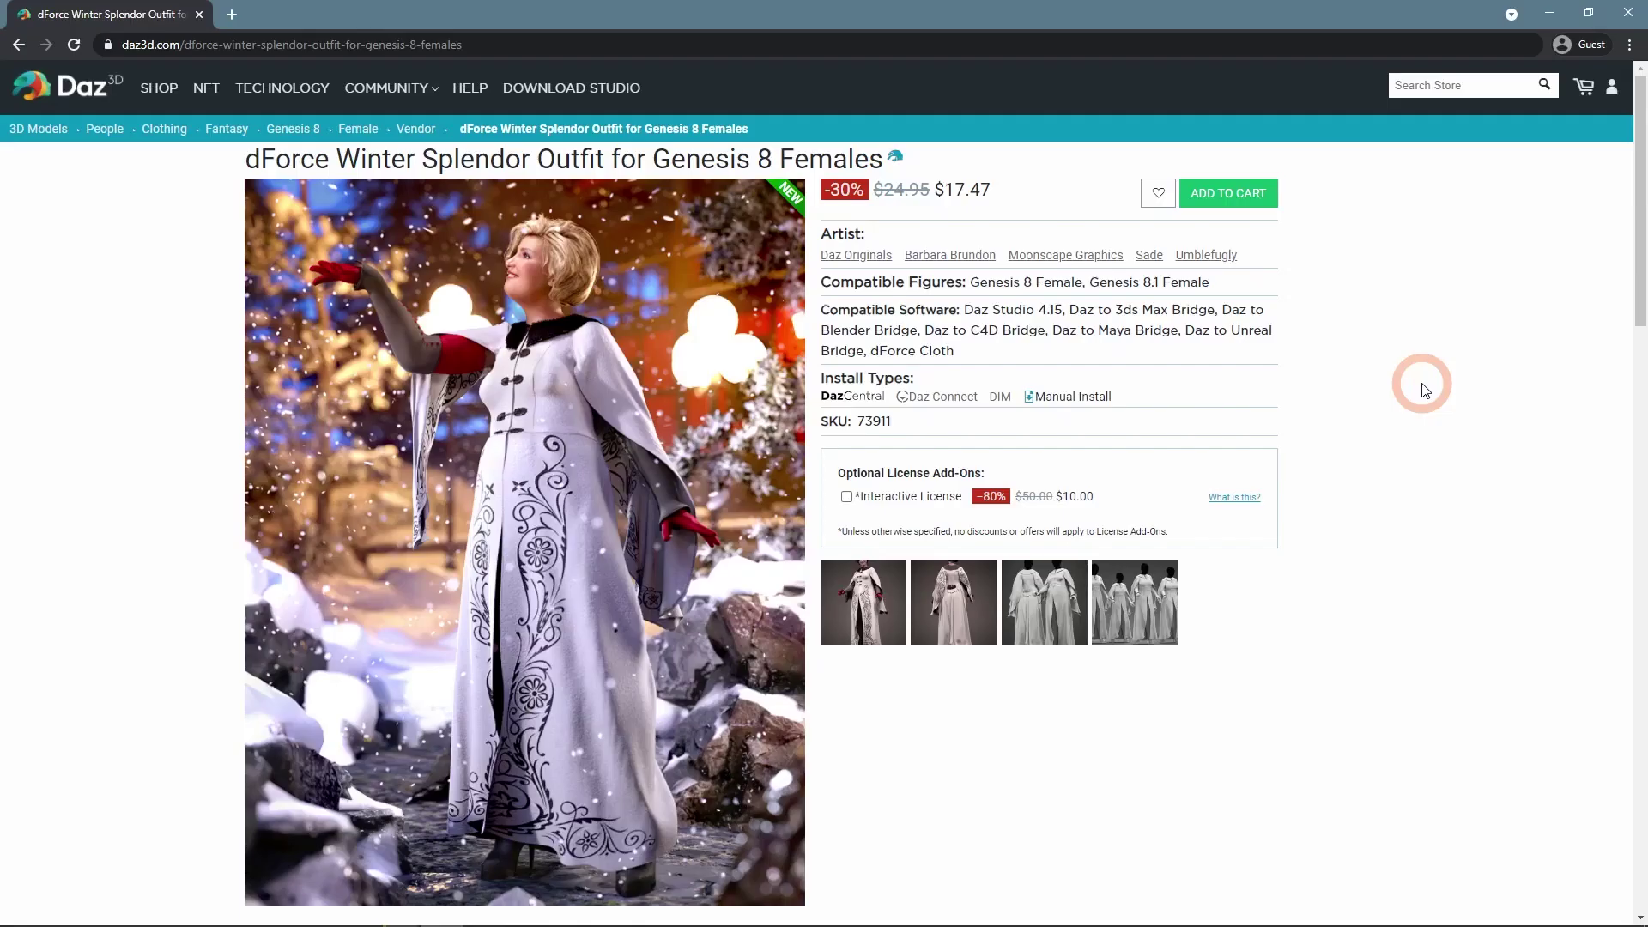
View the dForce Winter Splendor outfit's main image and the next one in the lightbox.
scroll(1420, 384, "down", 4)
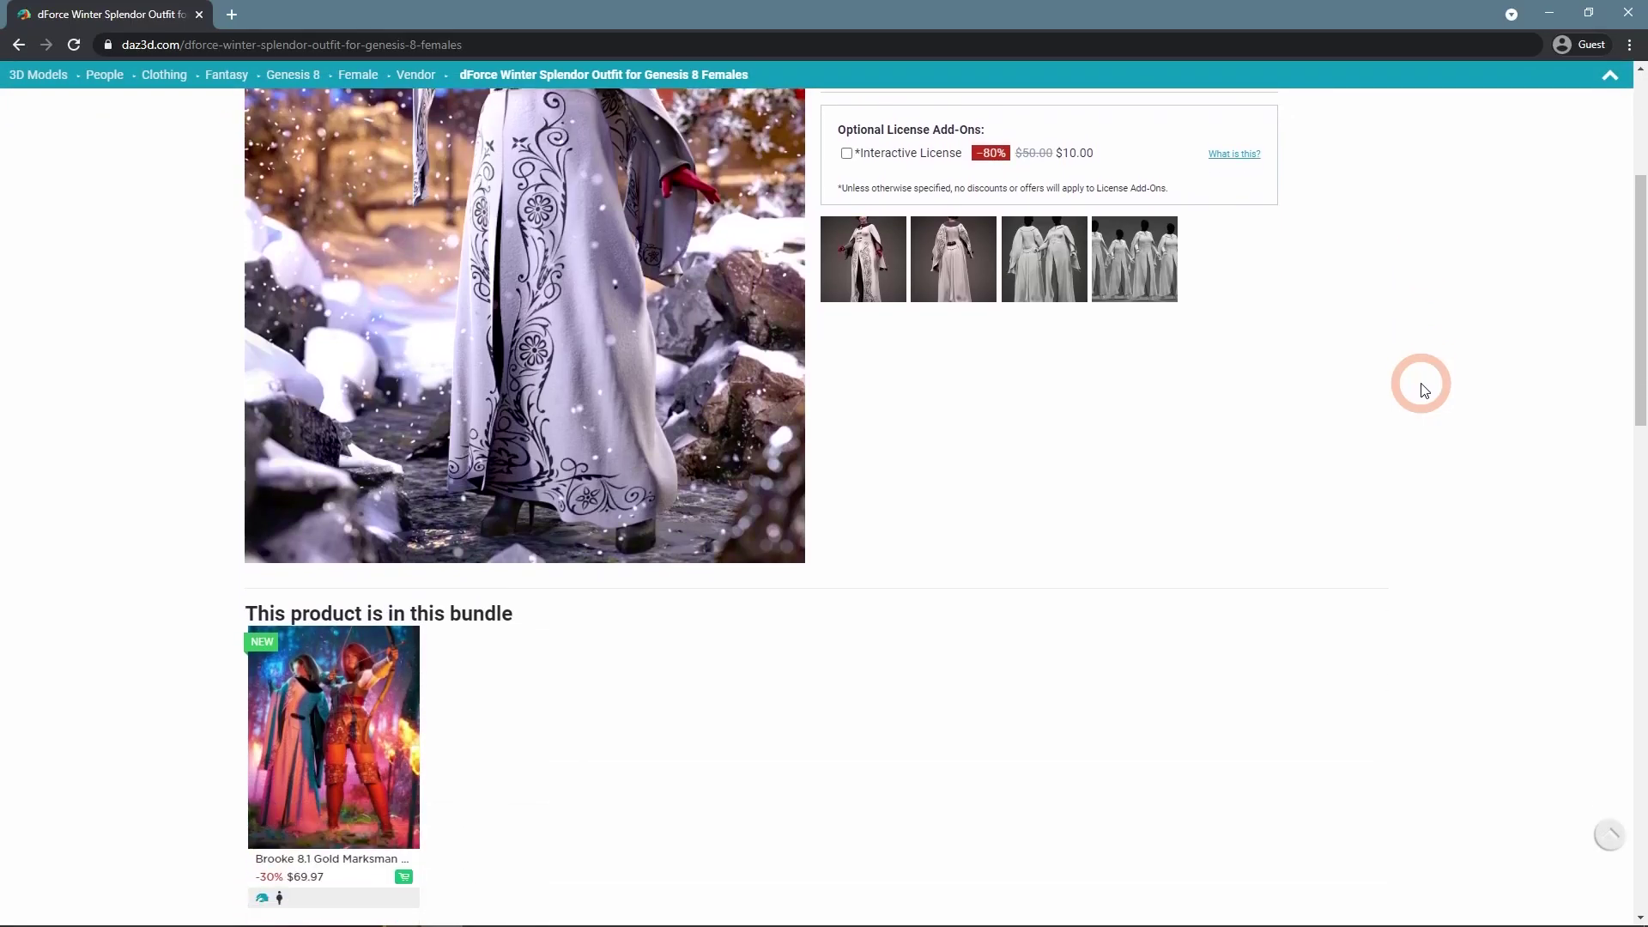
scroll(1420, 383, "up", 3)
left_click(608, 628)
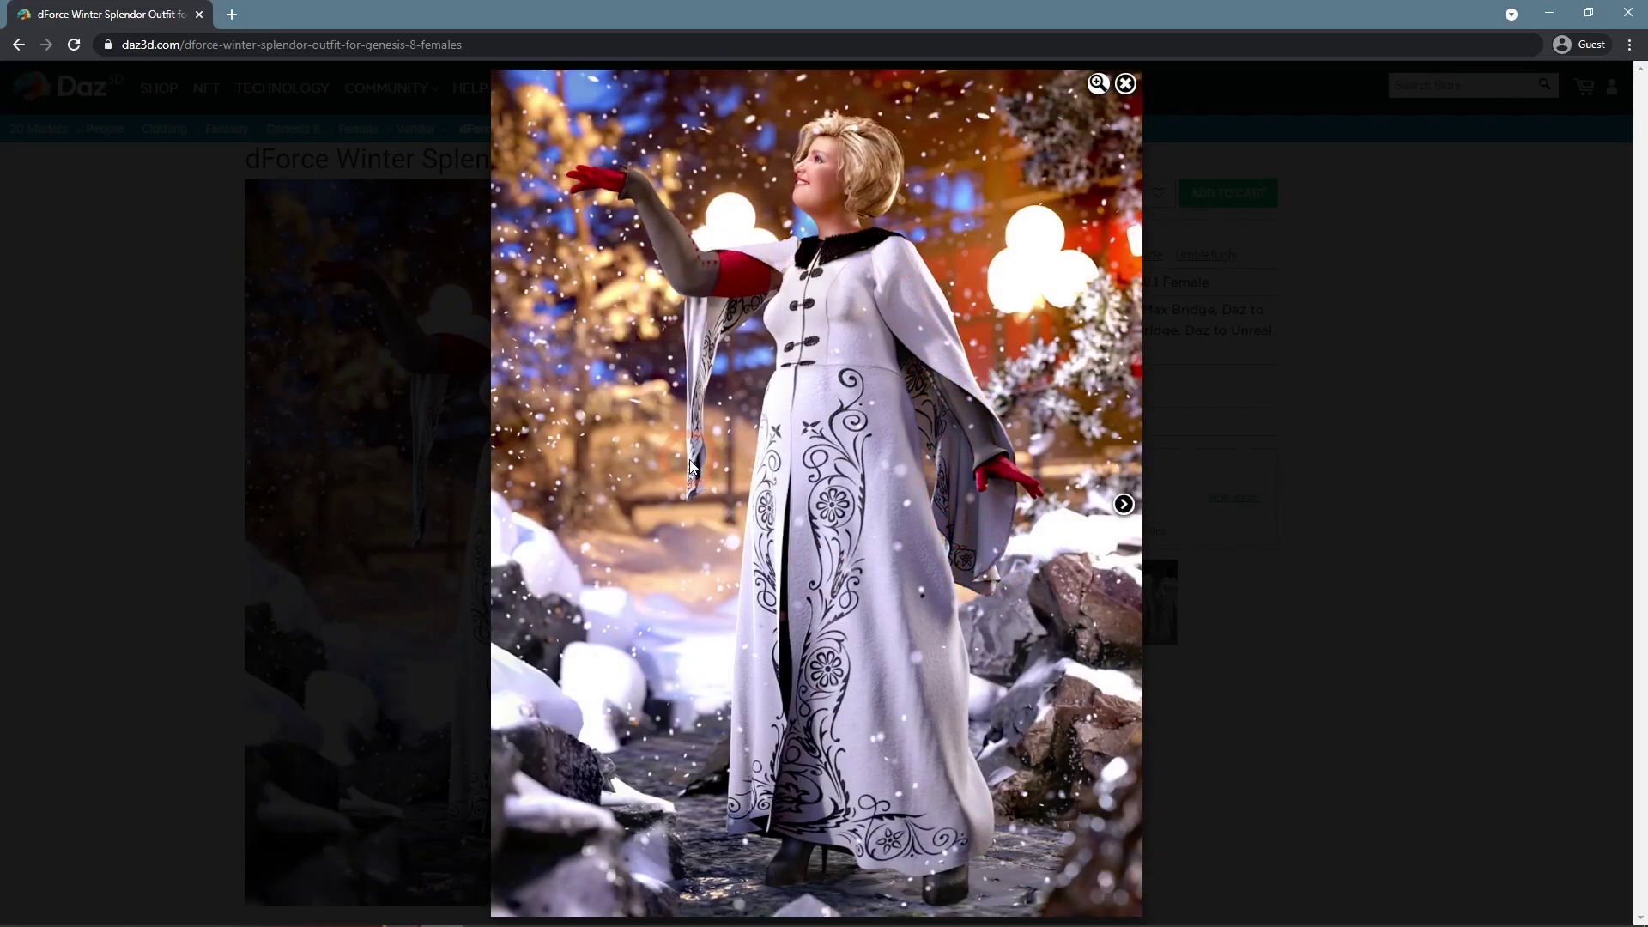
left_click(1123, 504)
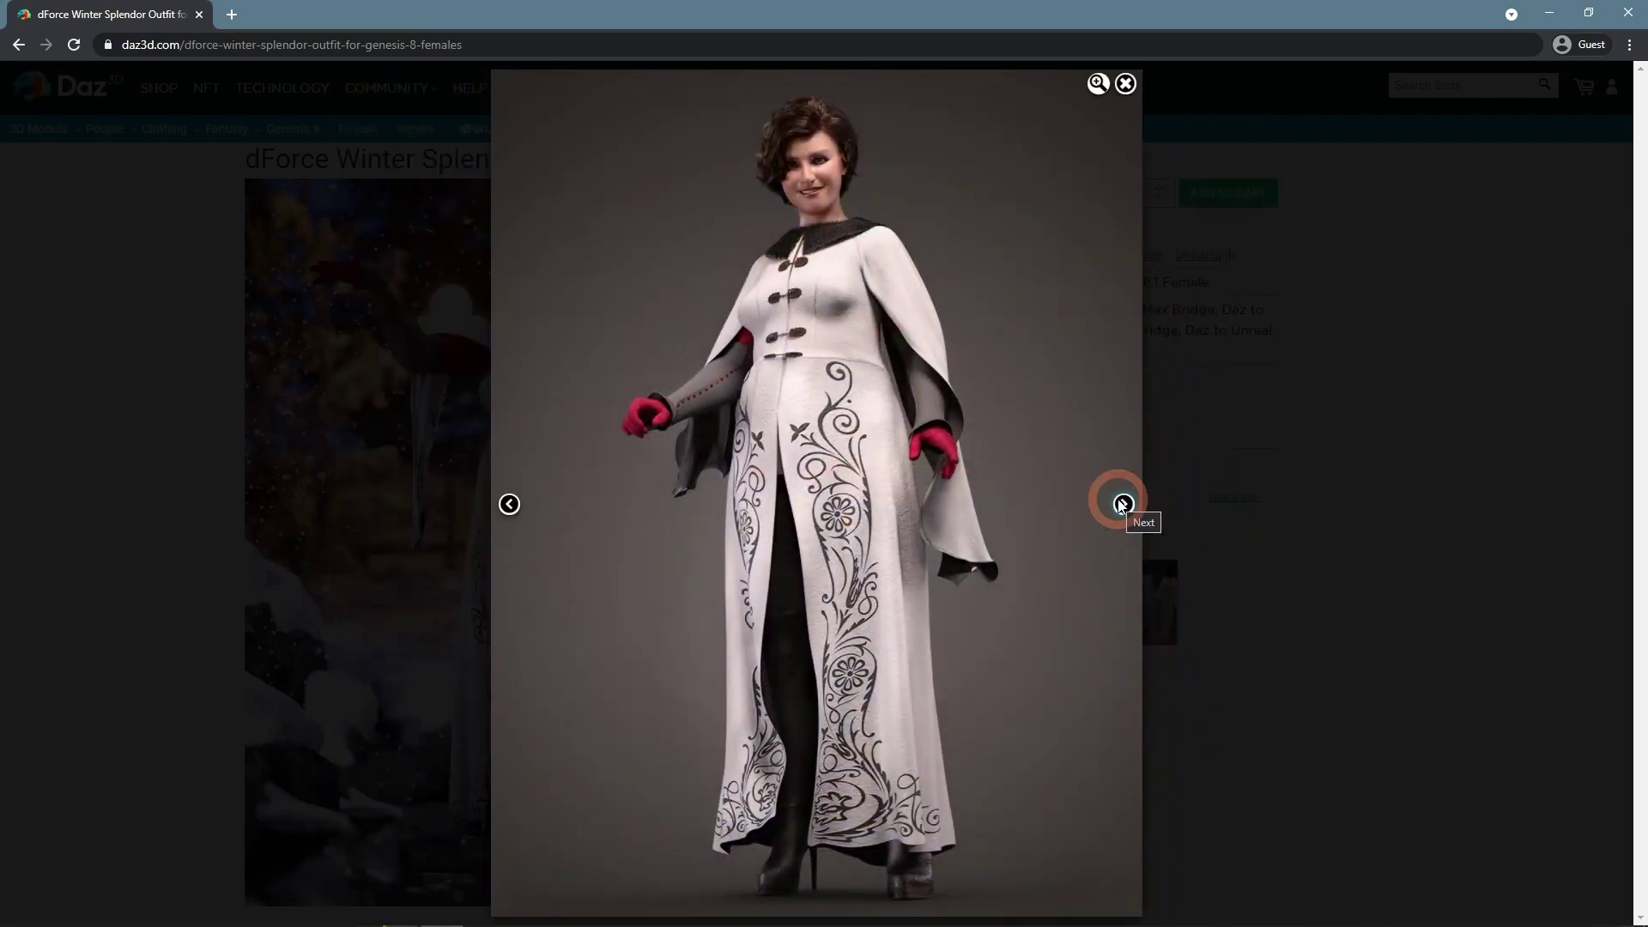
Page through the Tropical Breeze outfit's gallery images, then reach the dForce Master product page.
left_click(1345, 391)
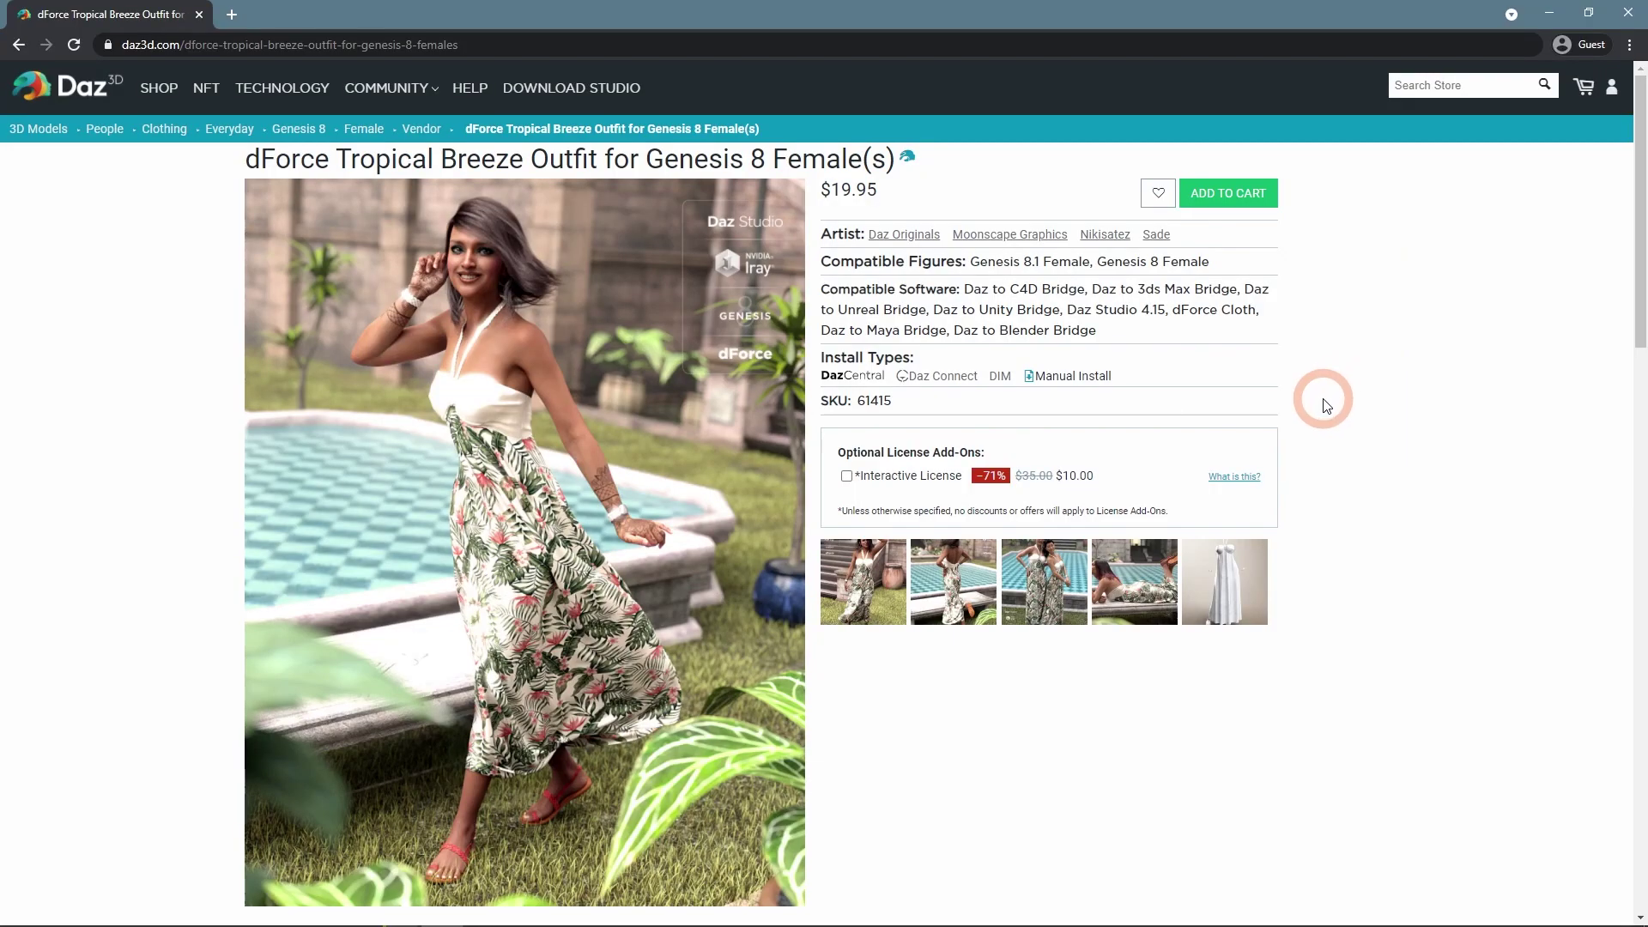
left_click(606, 623)
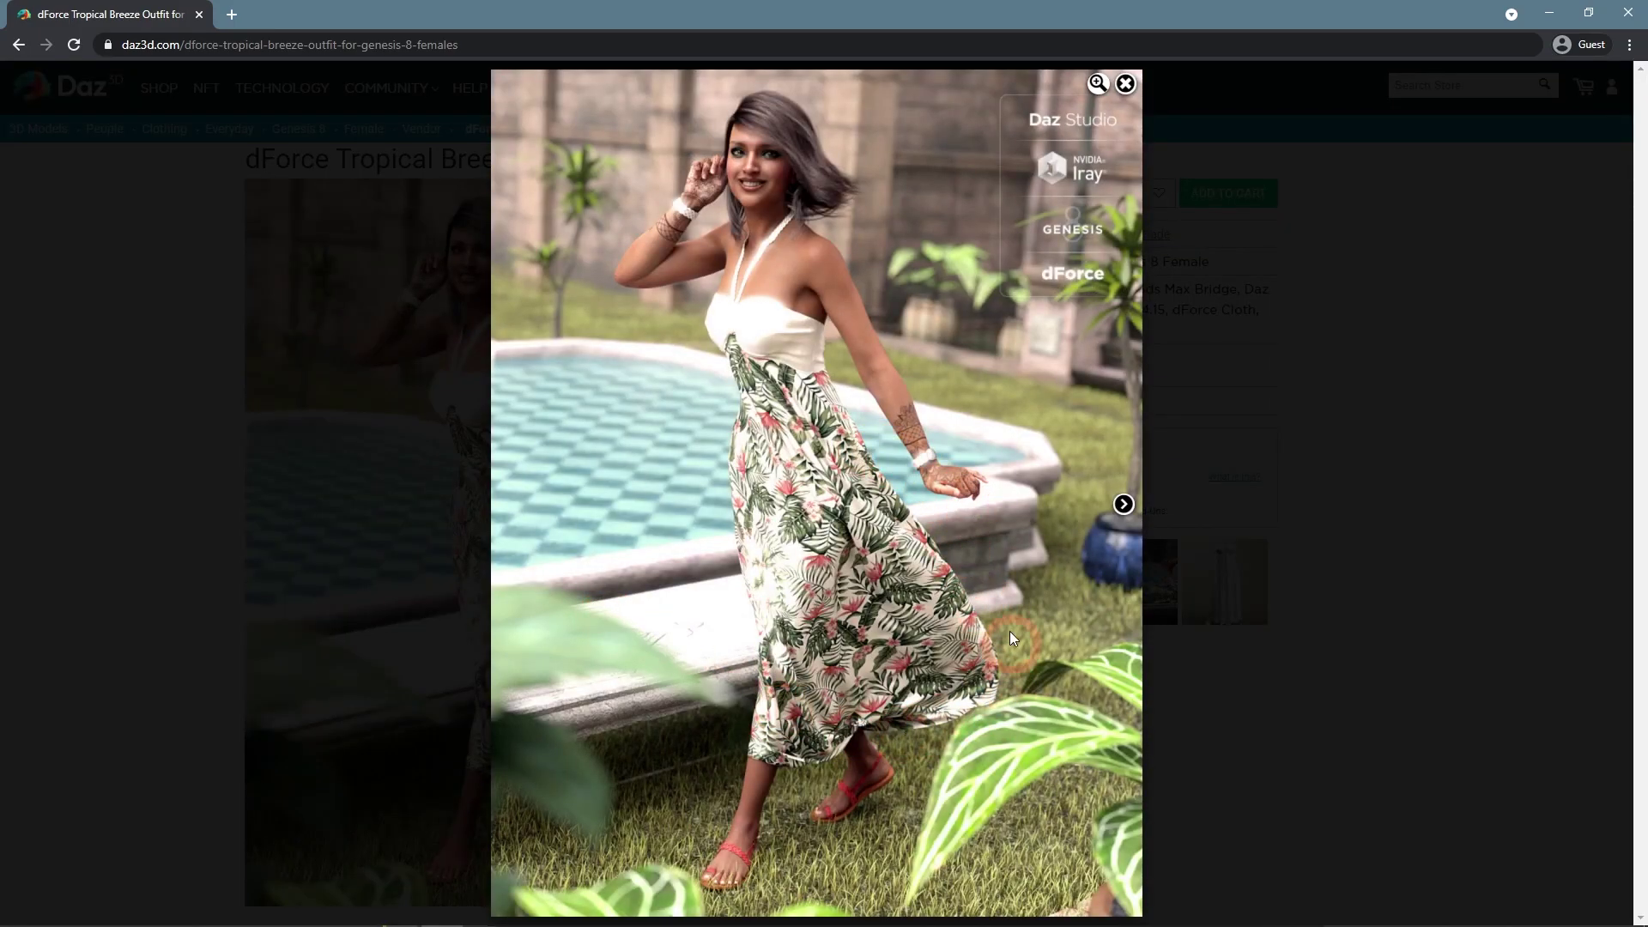
left_click(1124, 505)
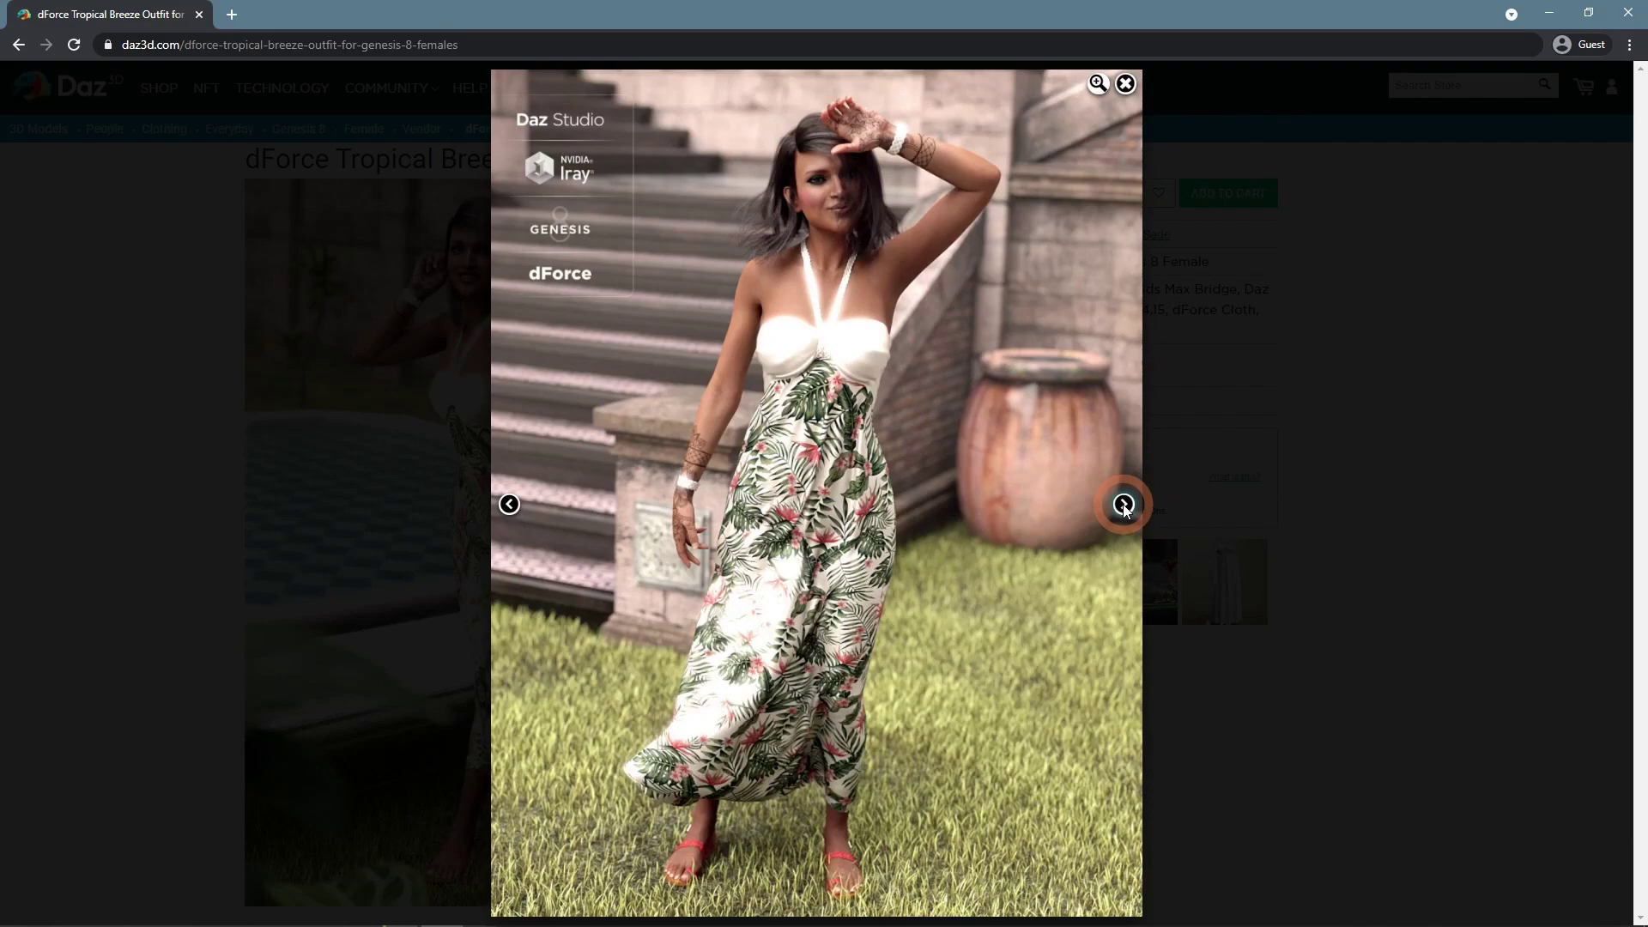
left_click(1124, 505)
left_click(1123, 505)
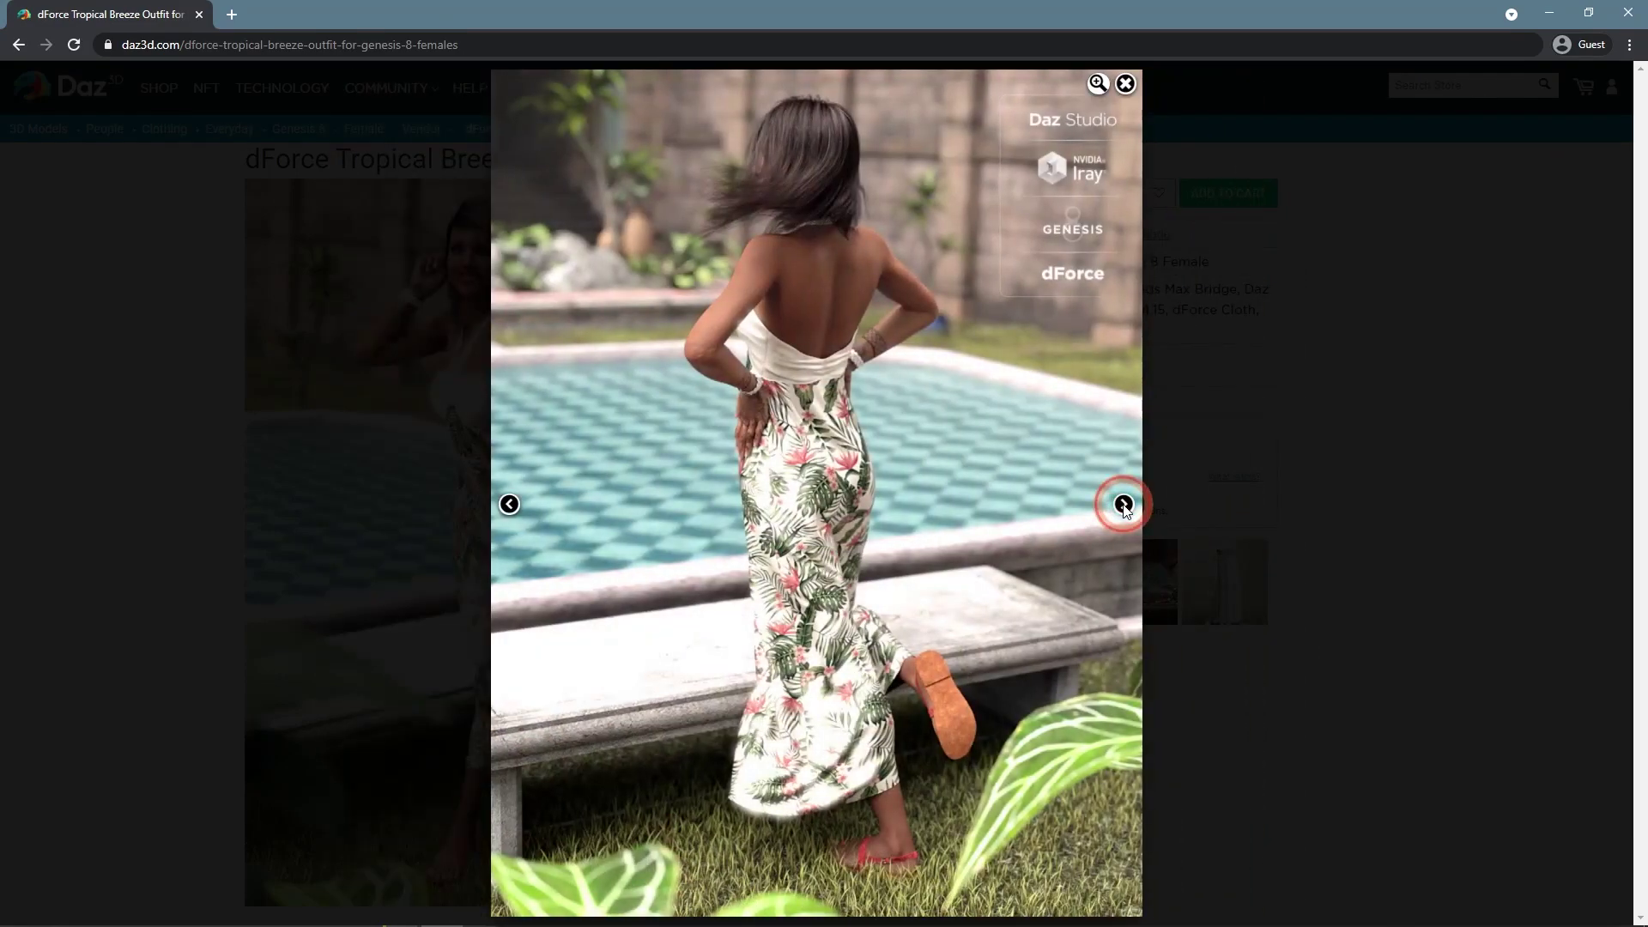
left_click(1123, 505)
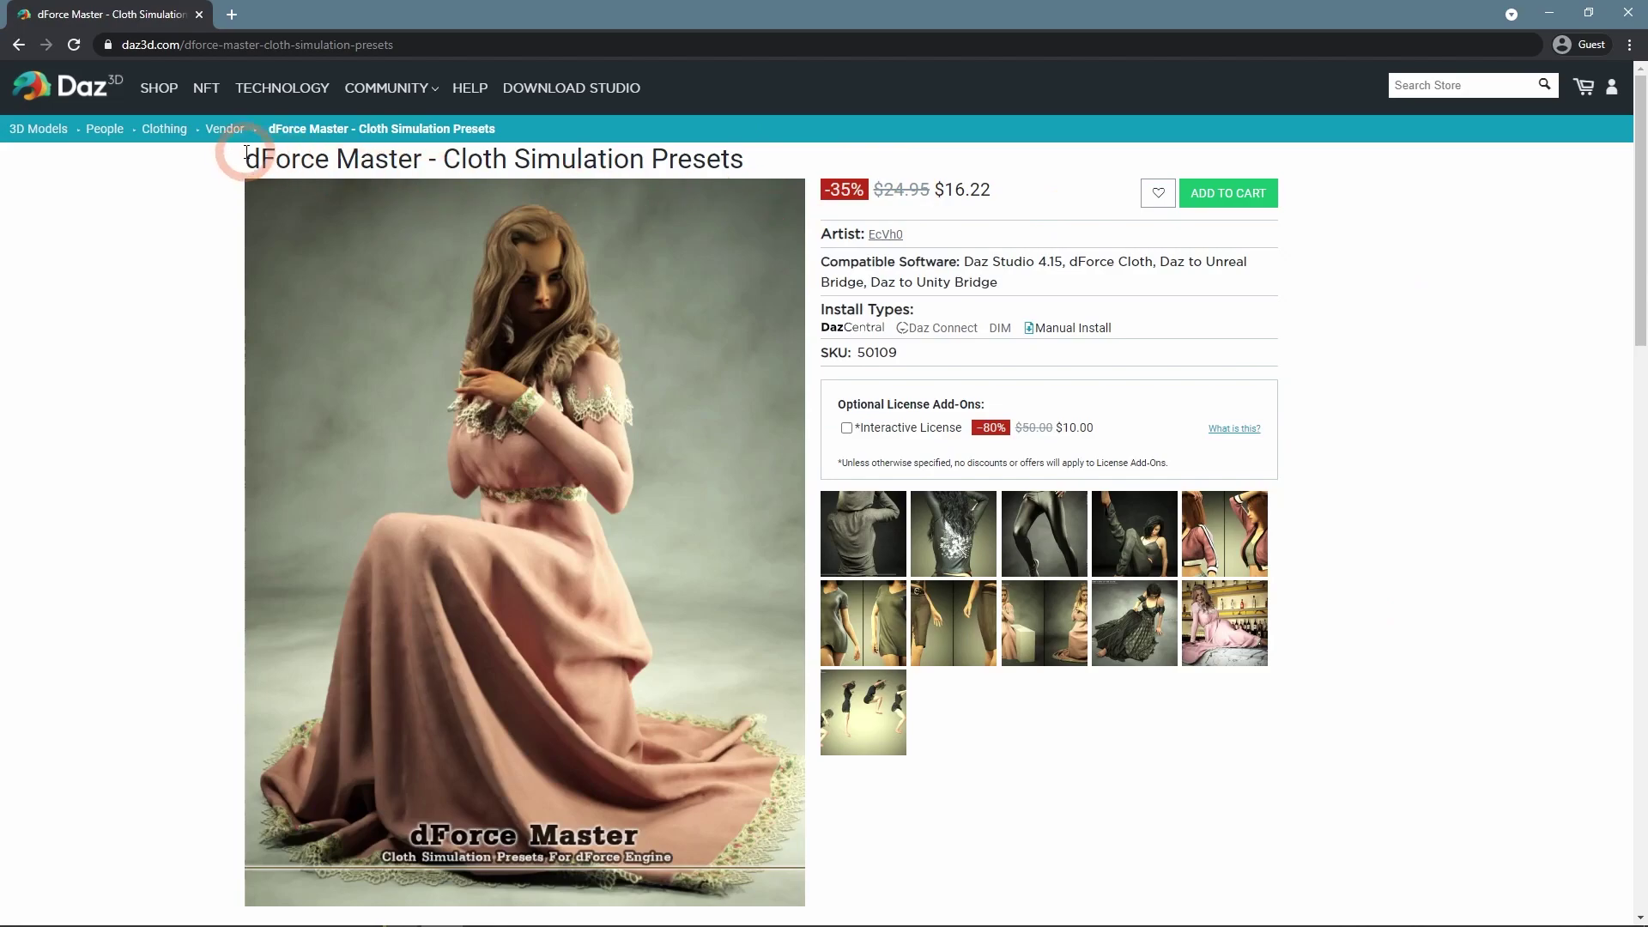
left_click_drag(247, 159, 442, 161)
left_click(457, 161)
Page through the dForce Master gallery to the No Simulation versus Jacket preset comparison.
scroll(736, 330, "down", 2)
left_click(657, 395)
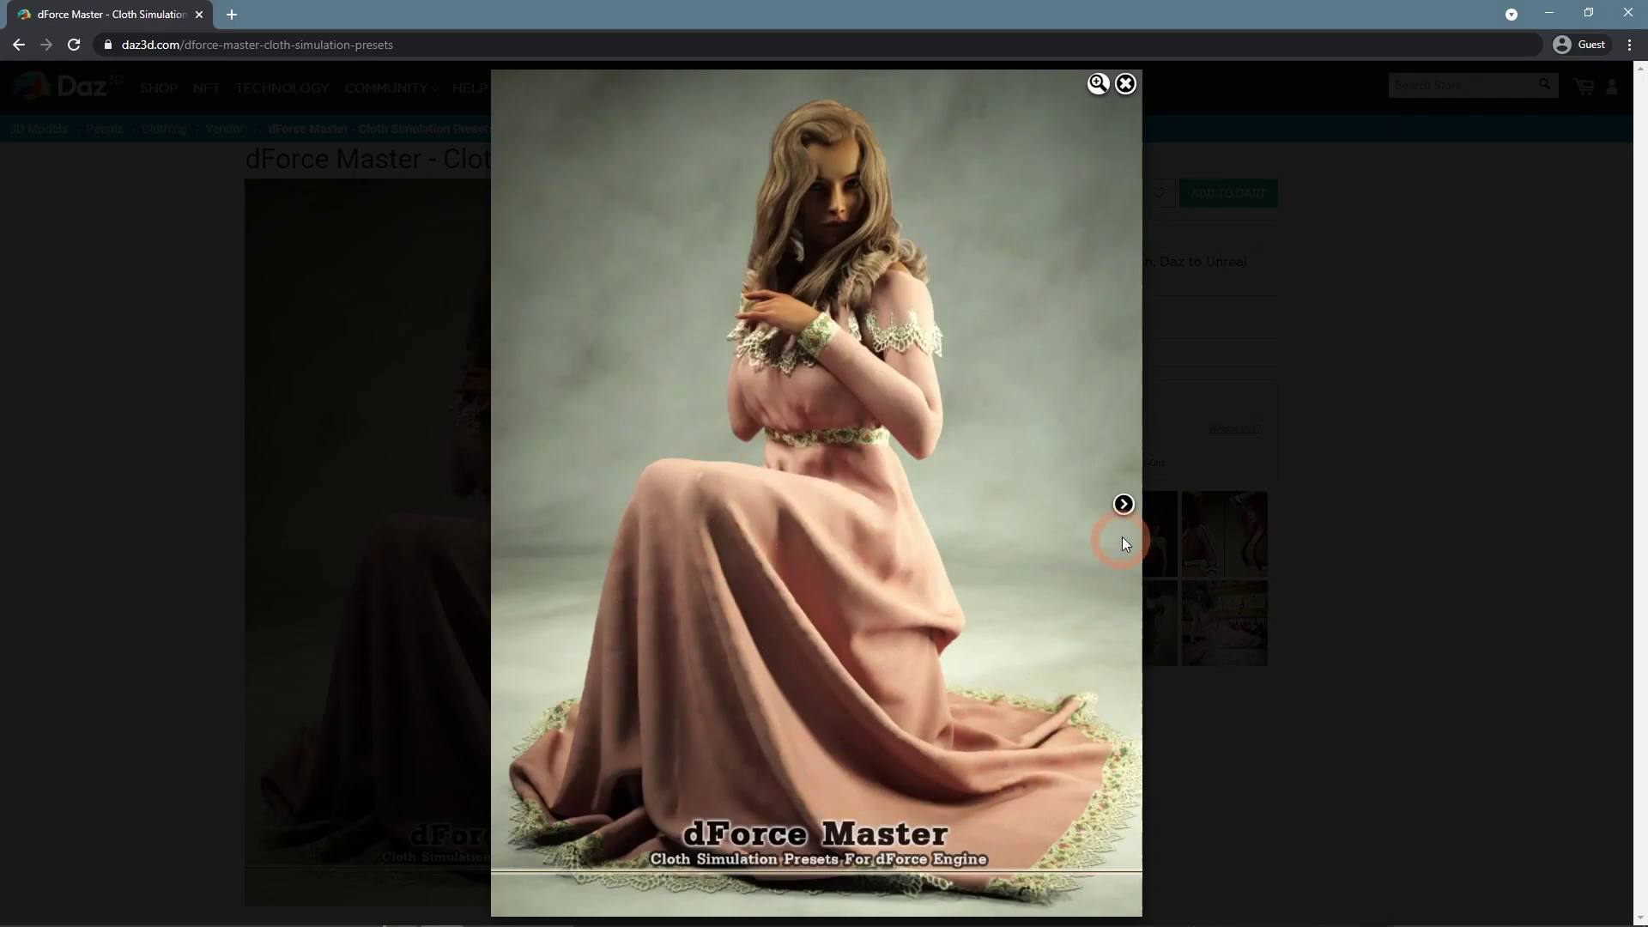
left_click(1124, 504)
left_click(1081, 510)
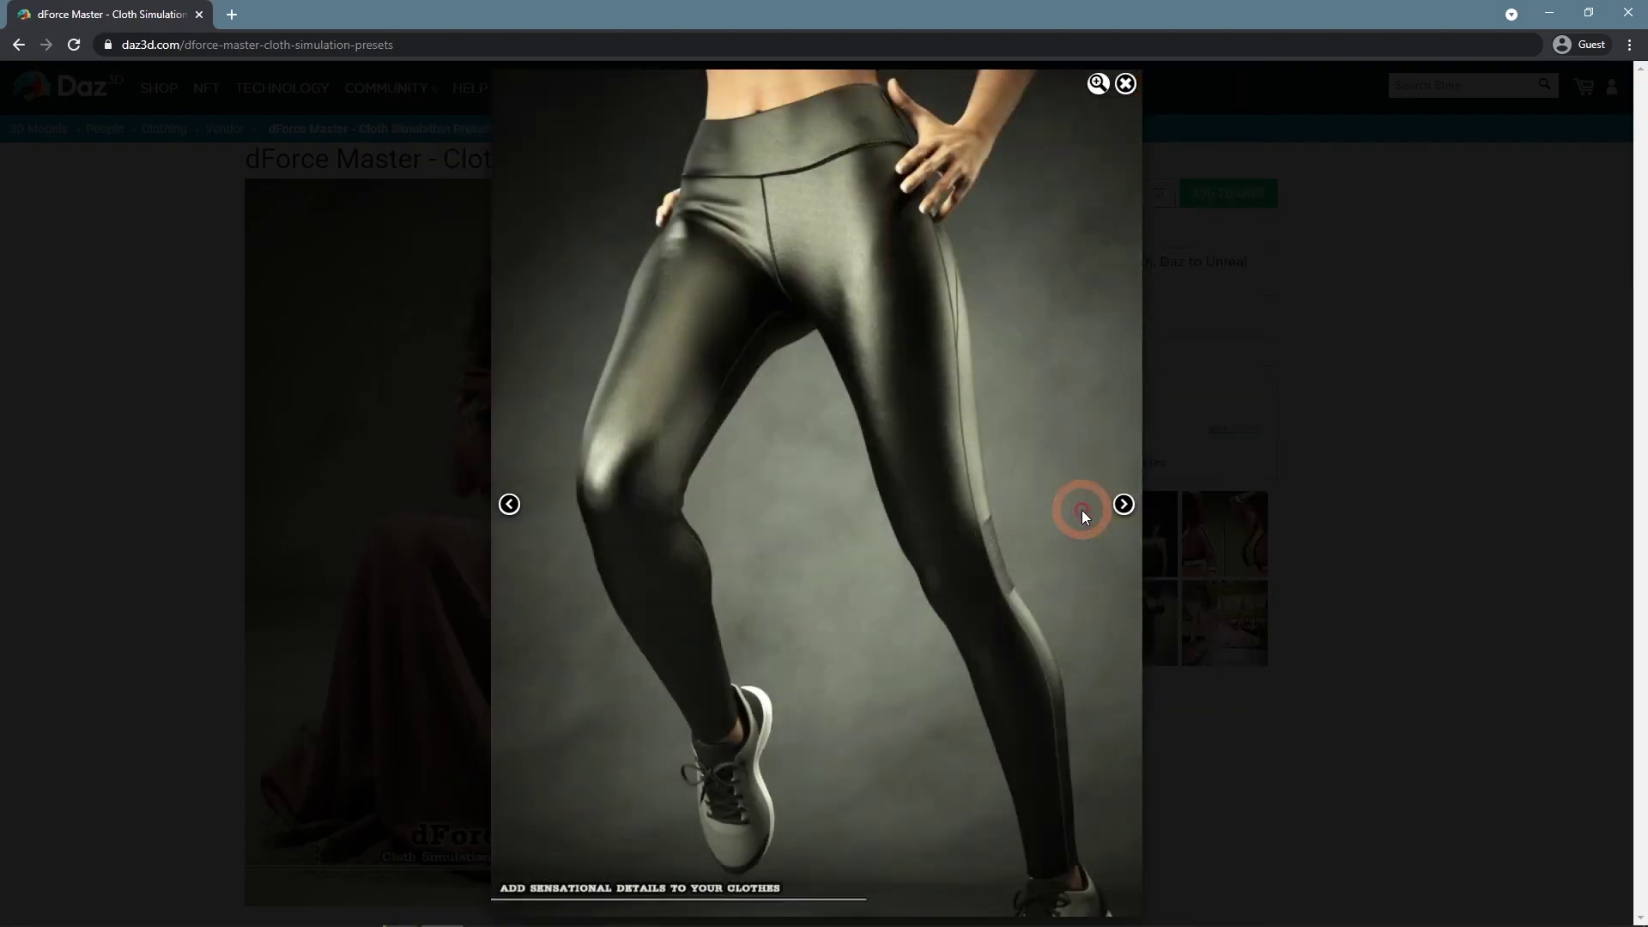
left_click(1115, 504)
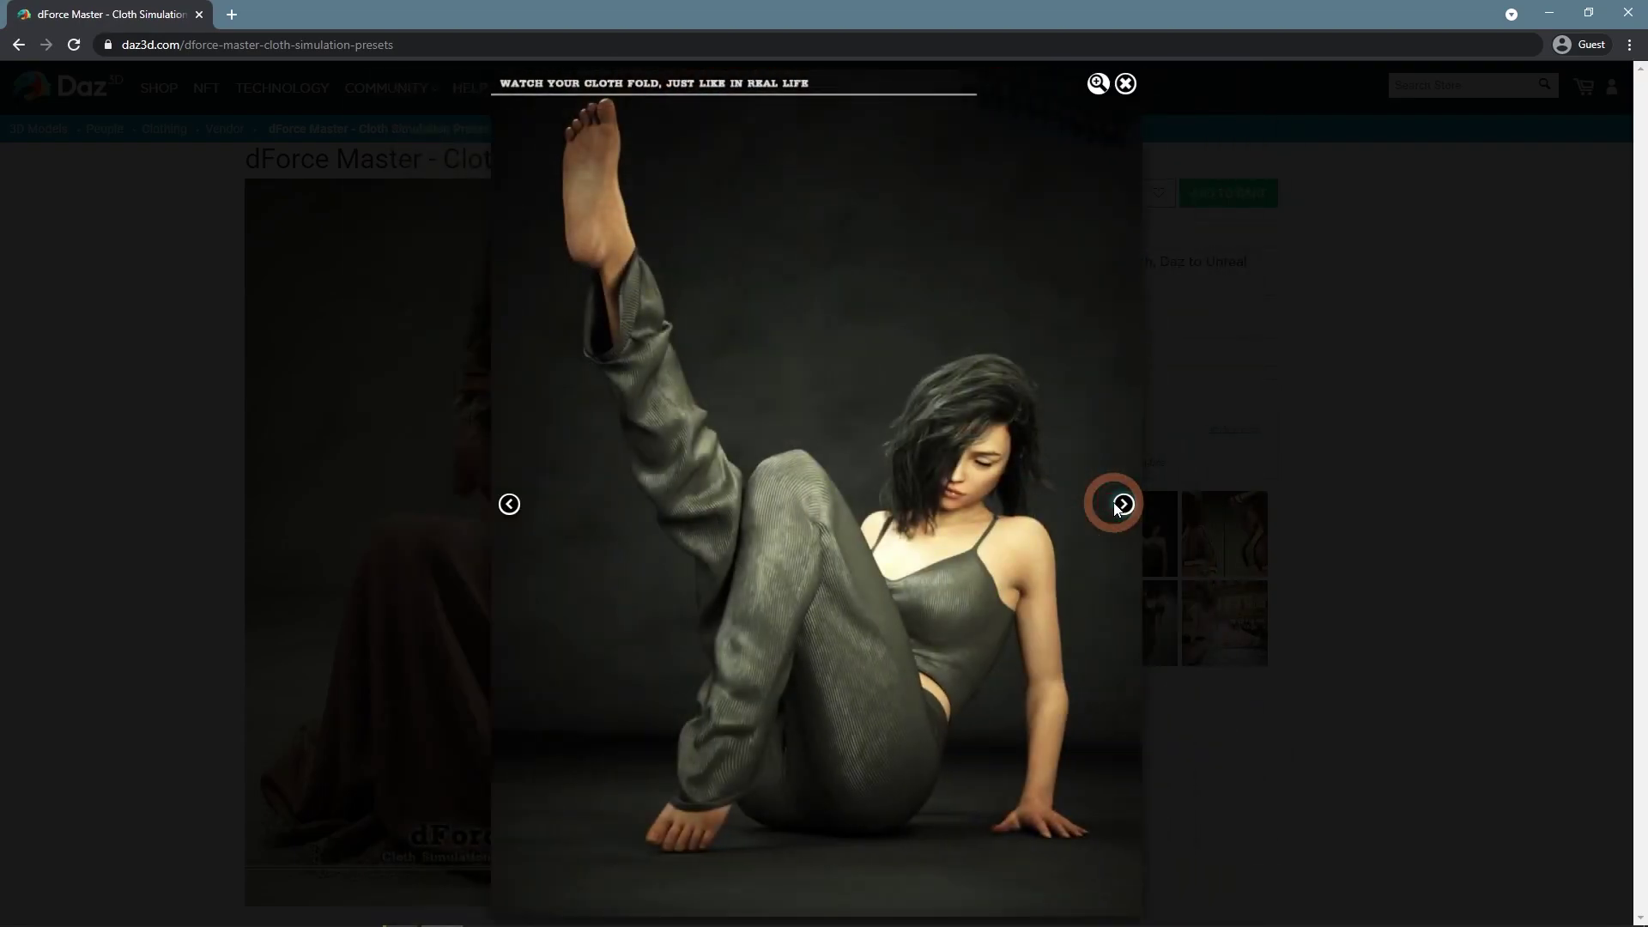
left_click(1138, 506)
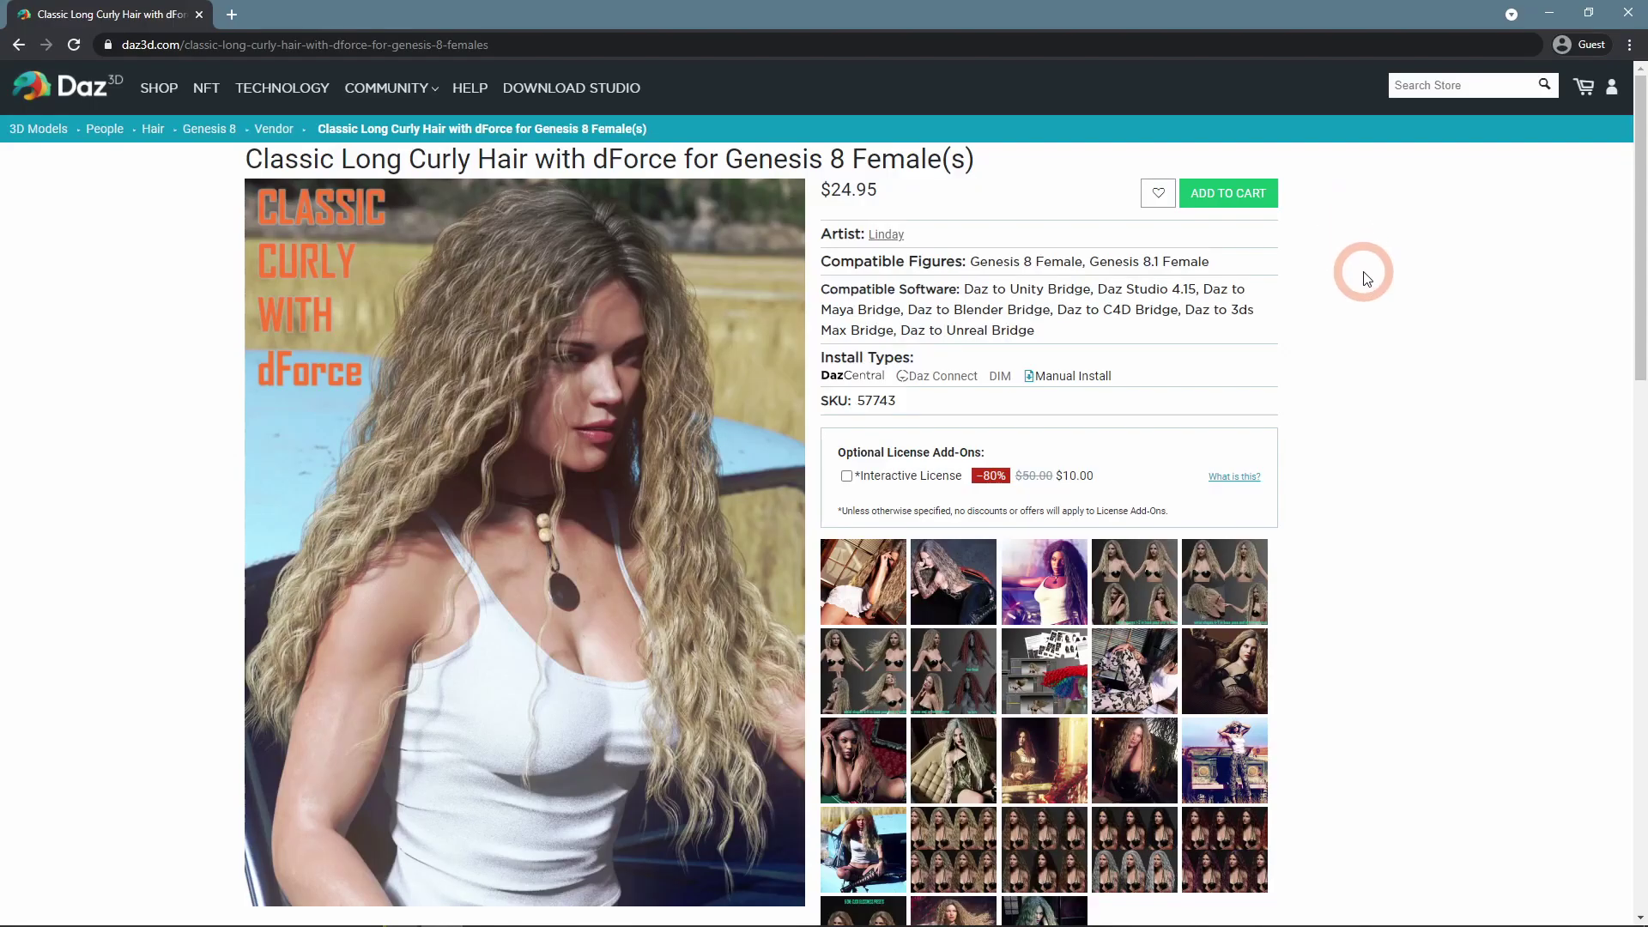
Page through the curly hair gallery up to the initial shapes 4-7 slide.
scroll(1366, 277, "down", 2)
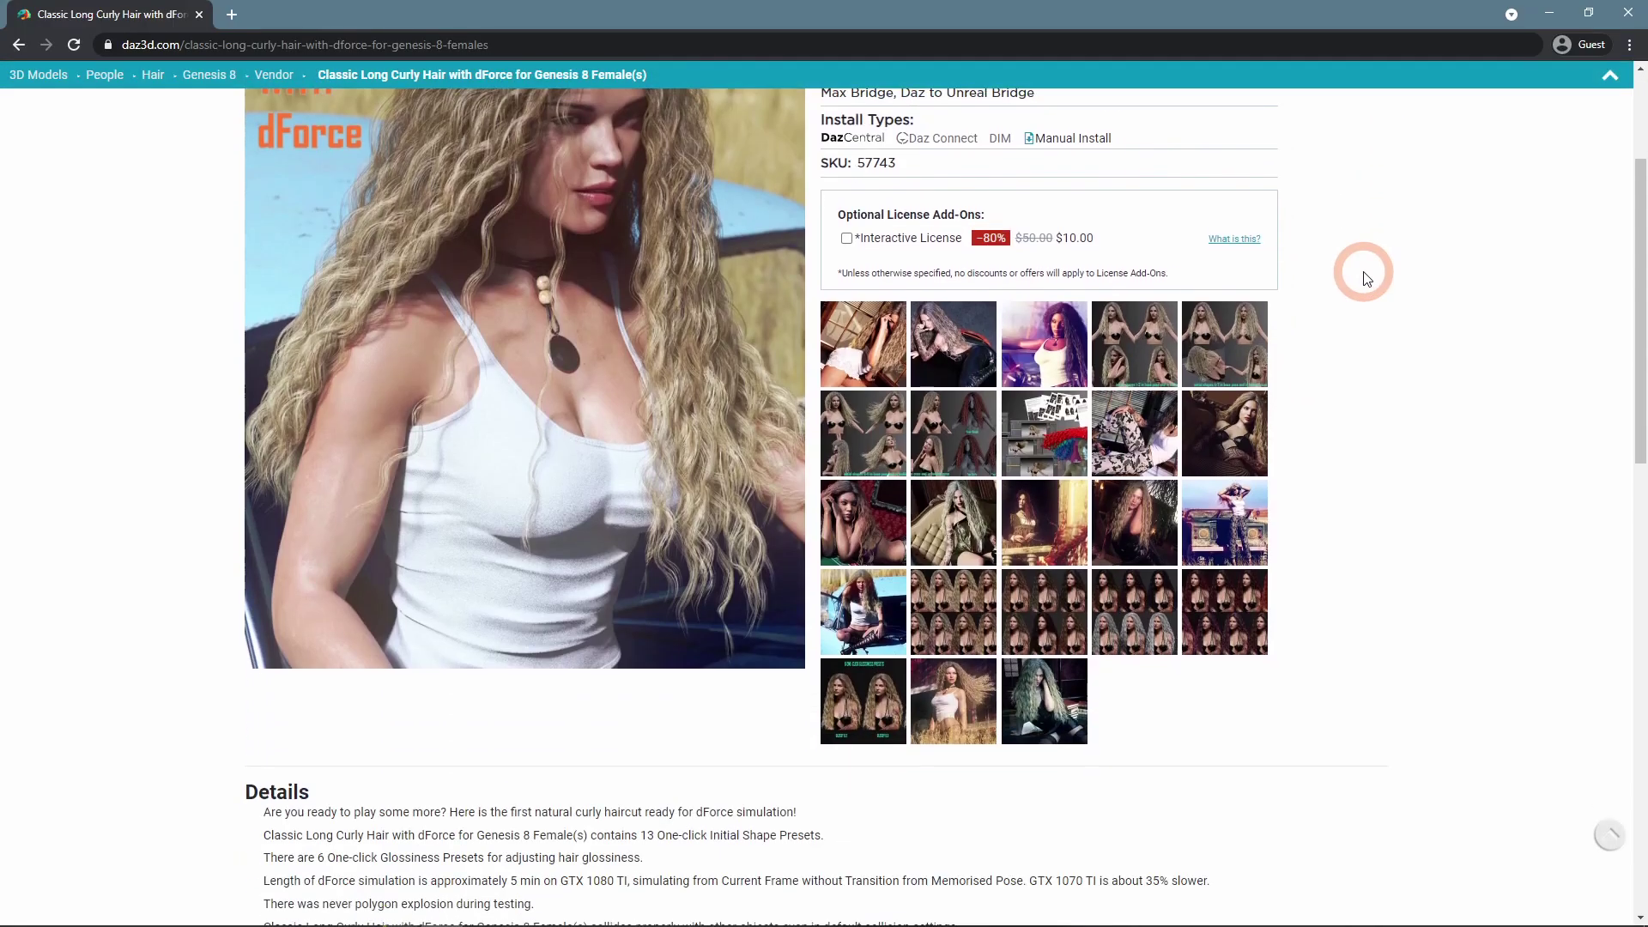
left_click(586, 486)
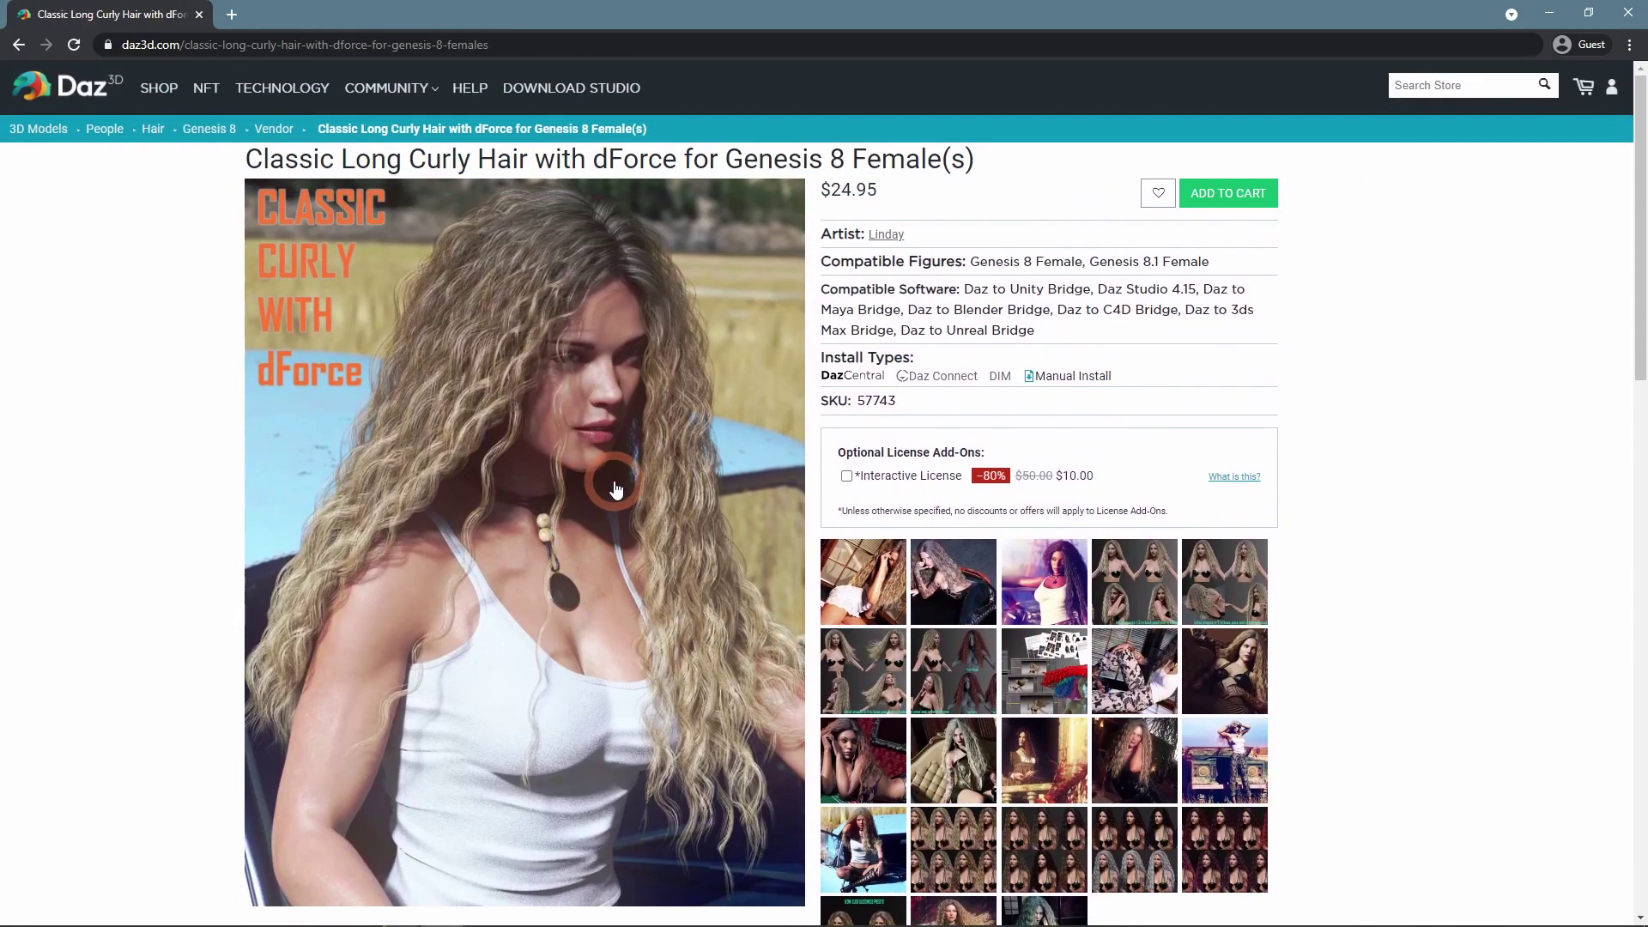
left_click(616, 482)
left_click(1123, 505)
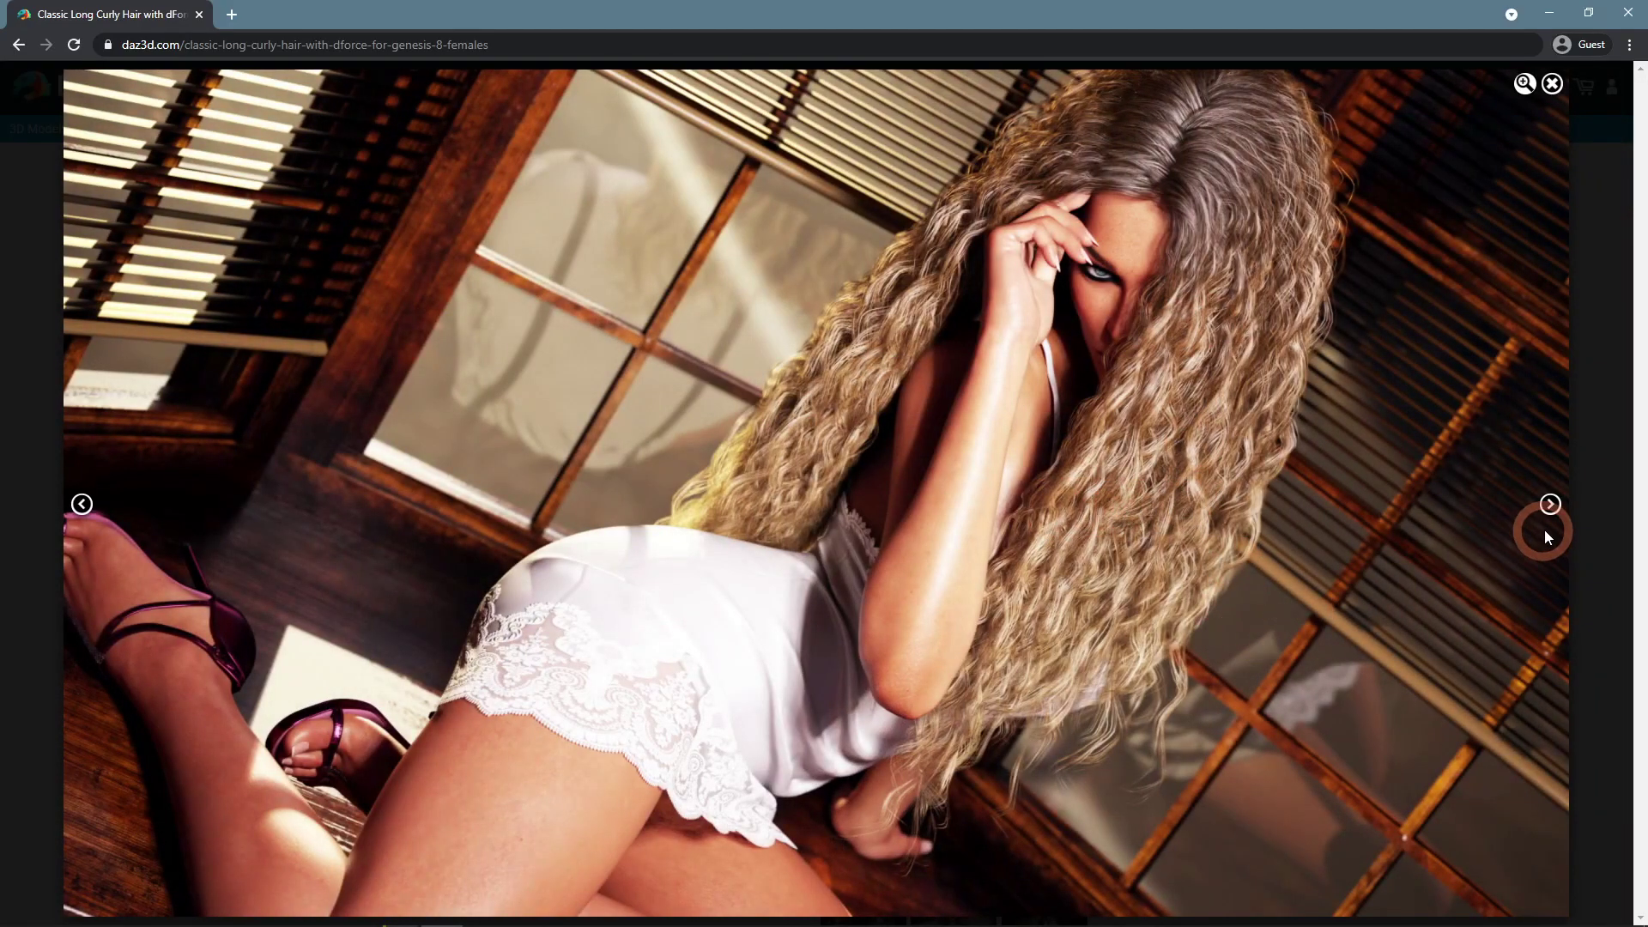
left_click(1549, 506)
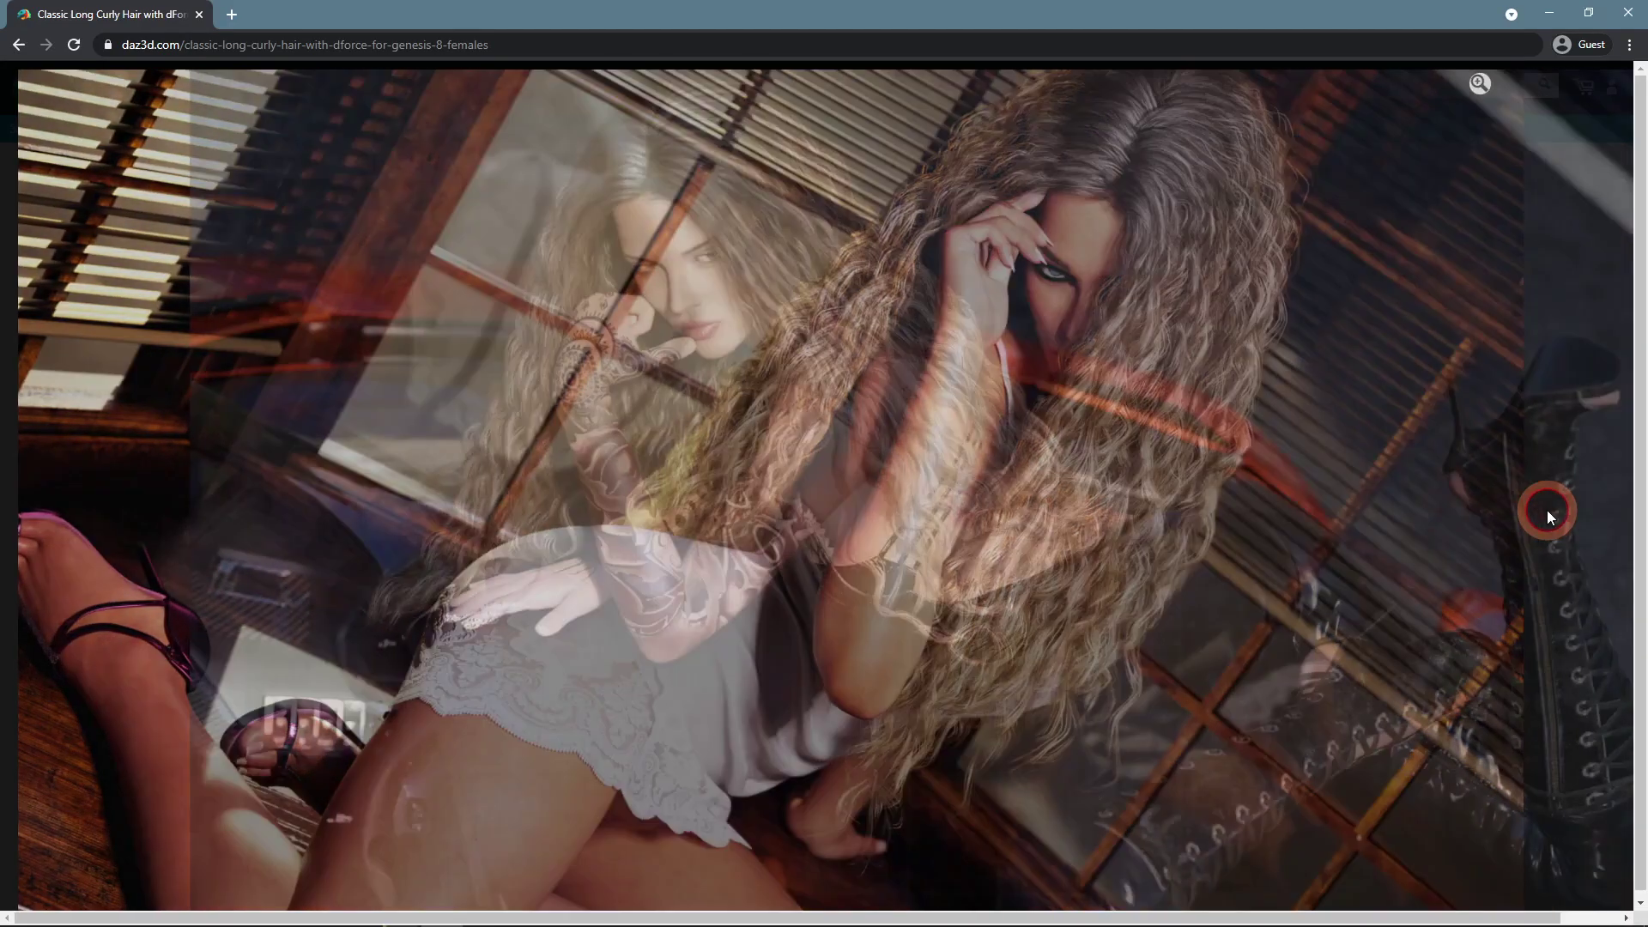
left_click(676, 294)
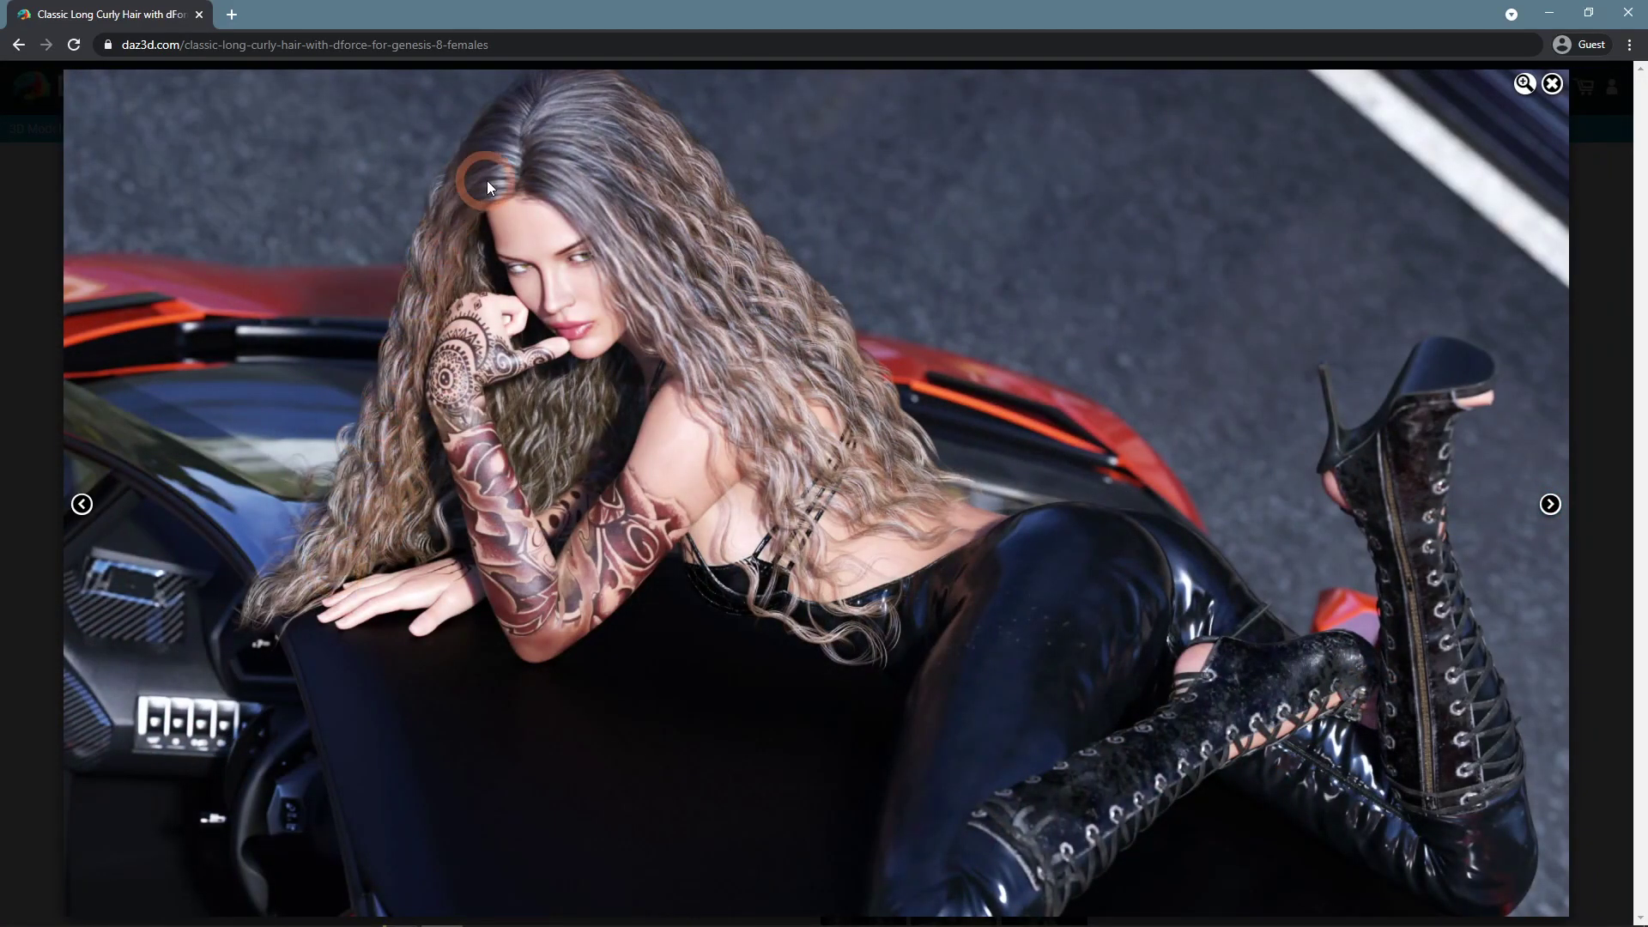
left_click(1549, 503)
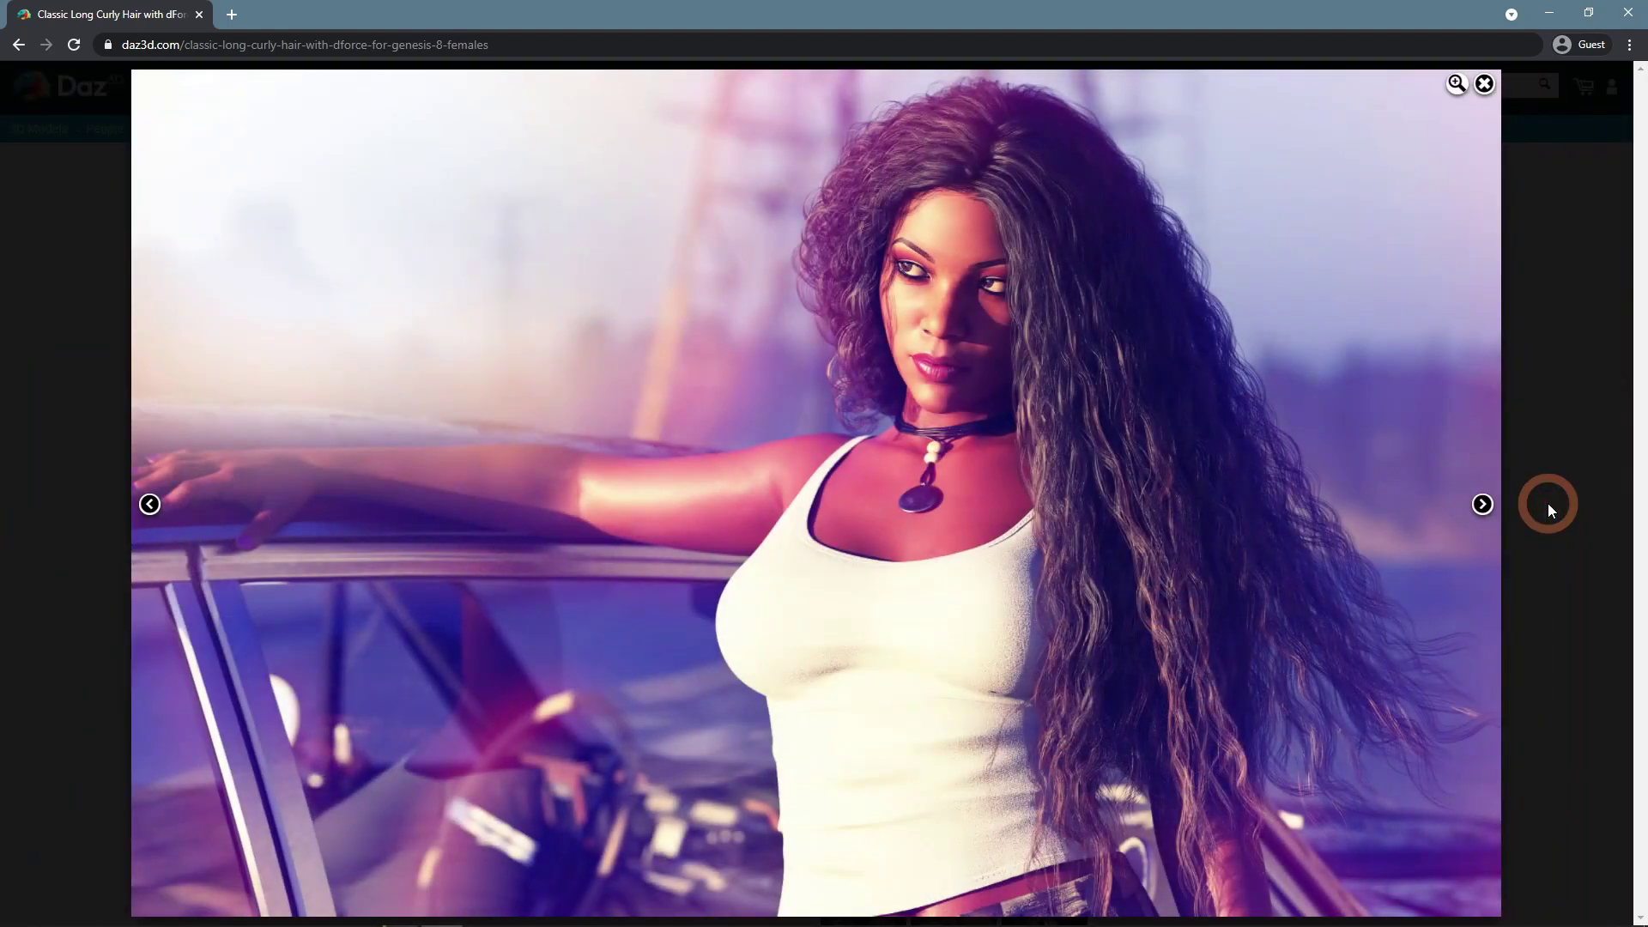
left_click(1476, 504)
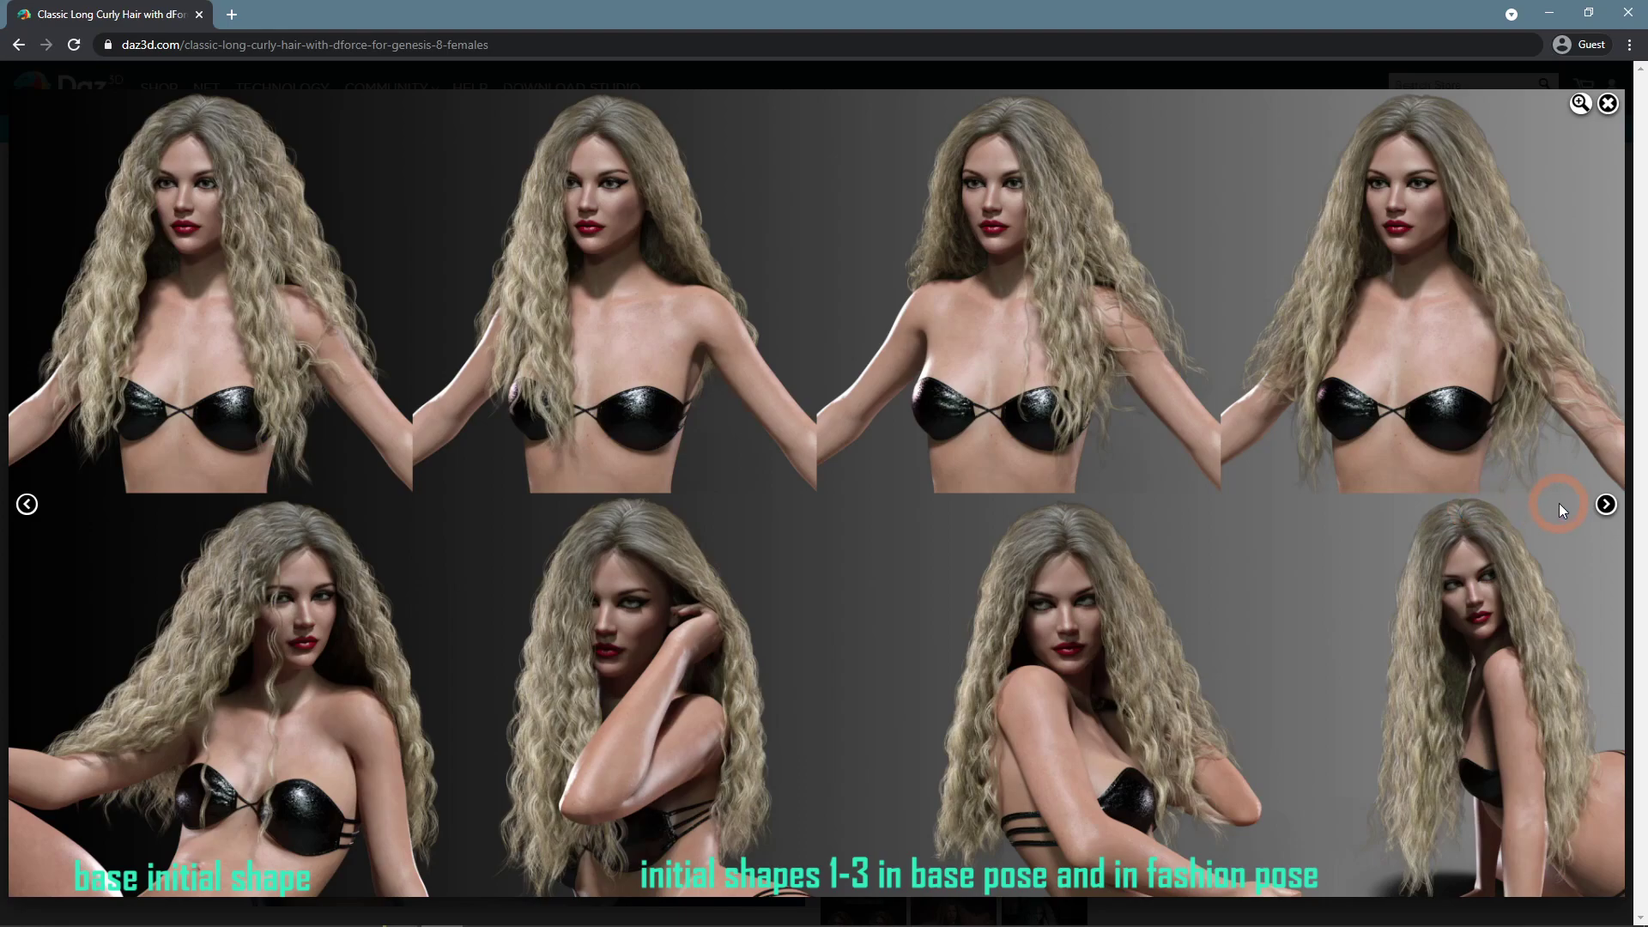
left_click(1595, 508)
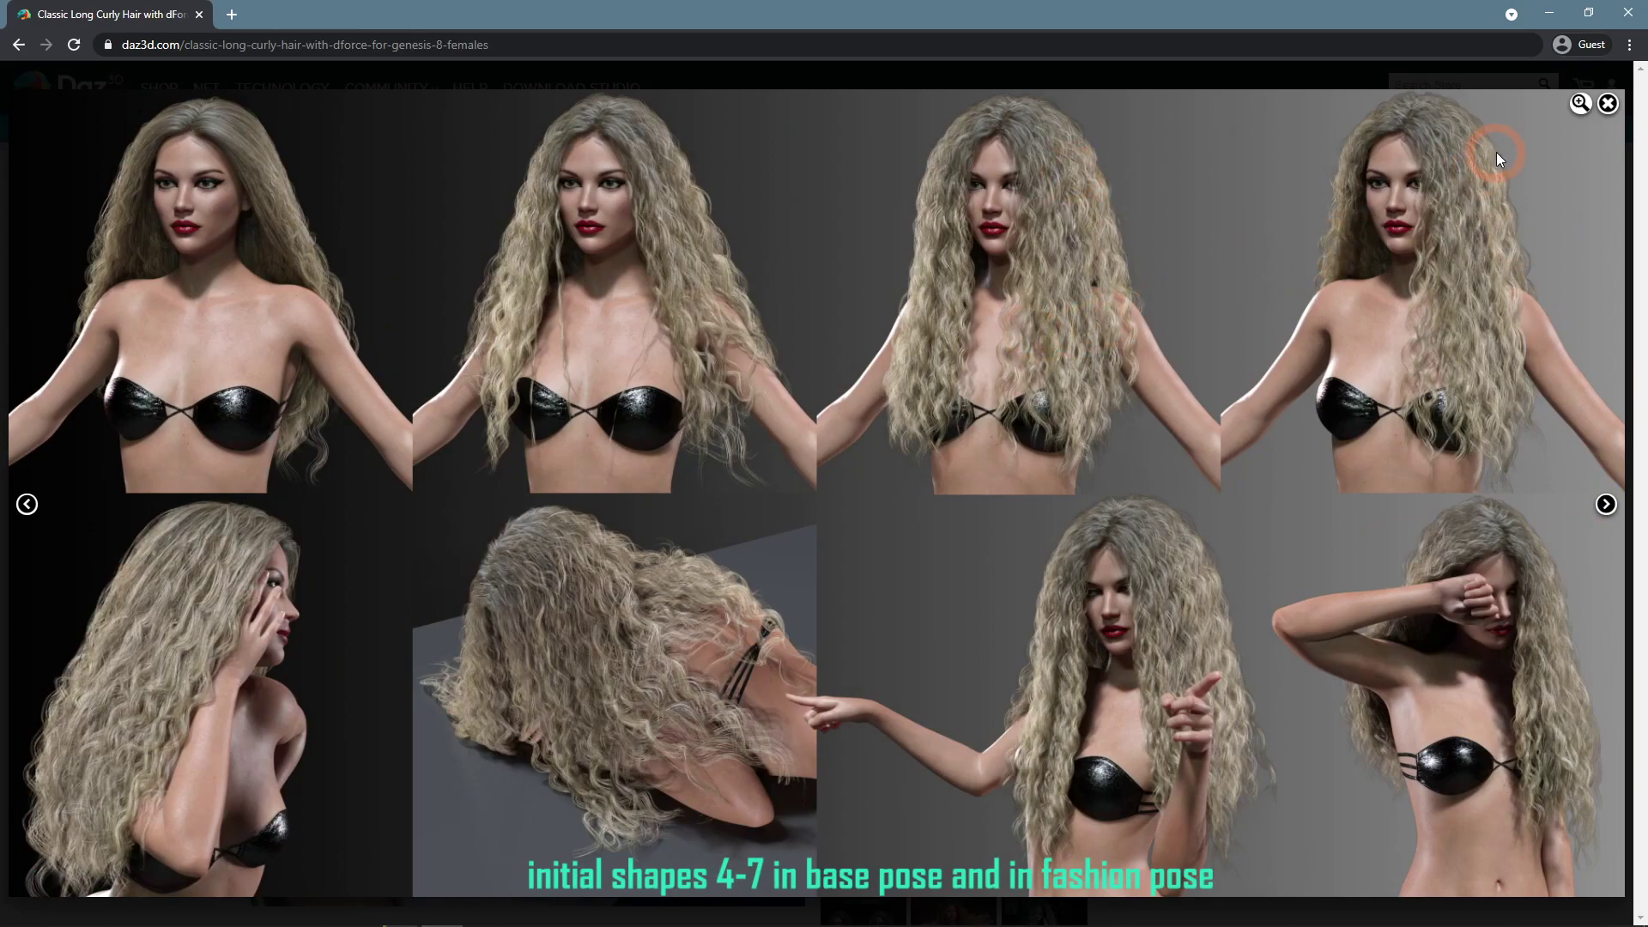
Open the dForce Maureen Hair page and page through its gallery to the black-haired image.
left_click(1392, 272)
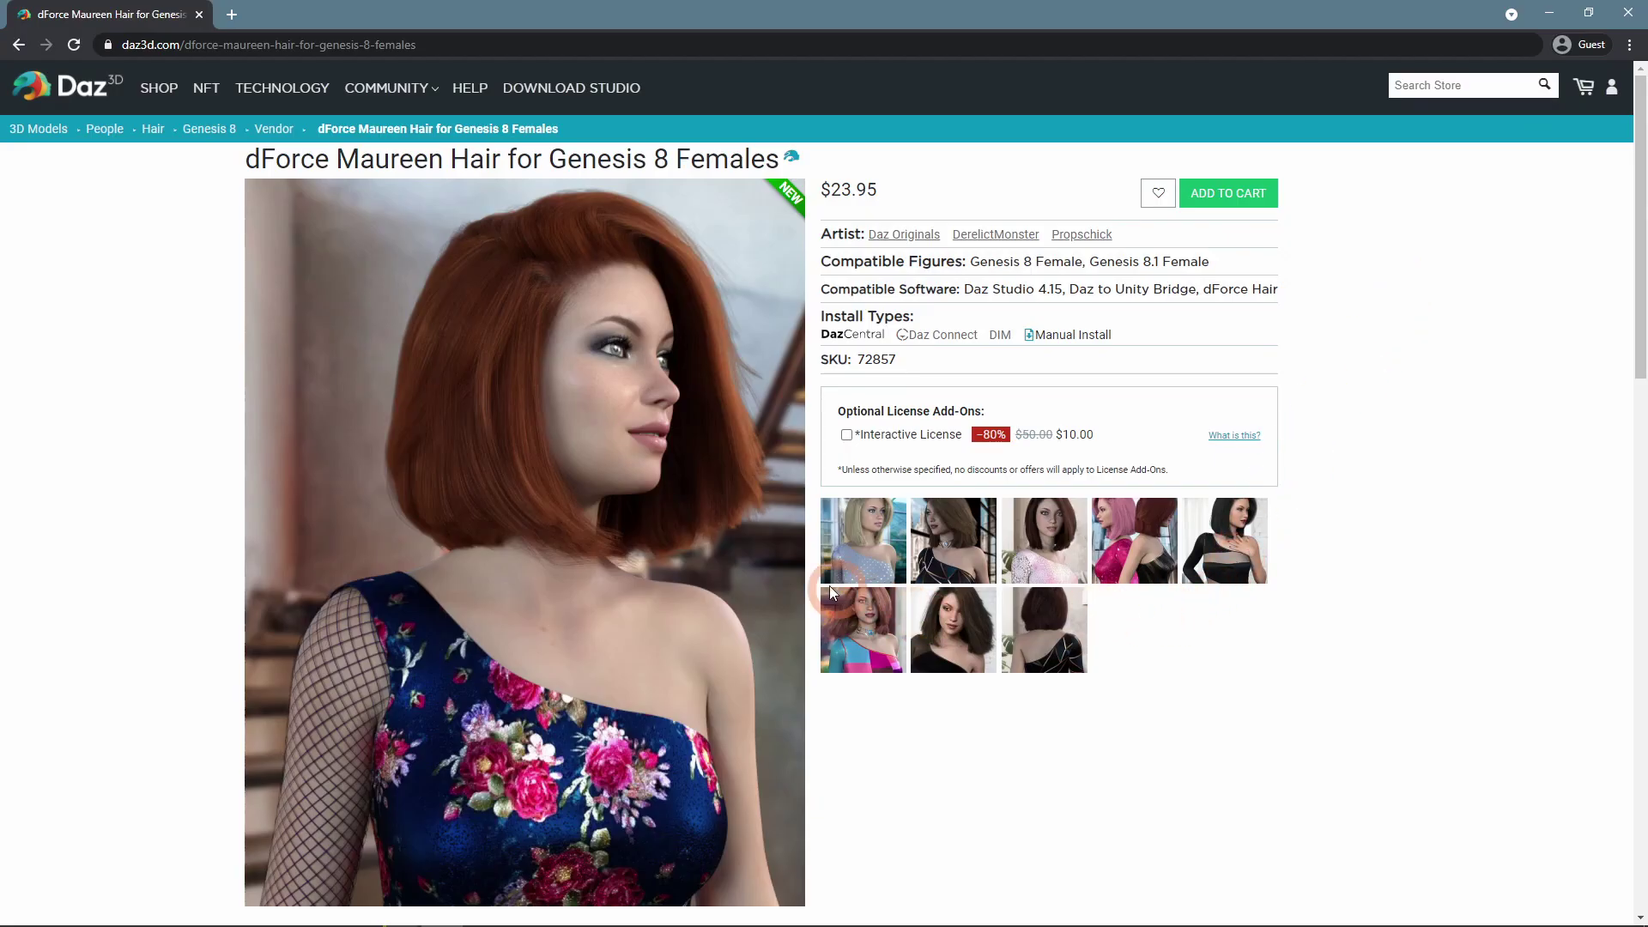
left_click(691, 556)
left_click(1120, 511)
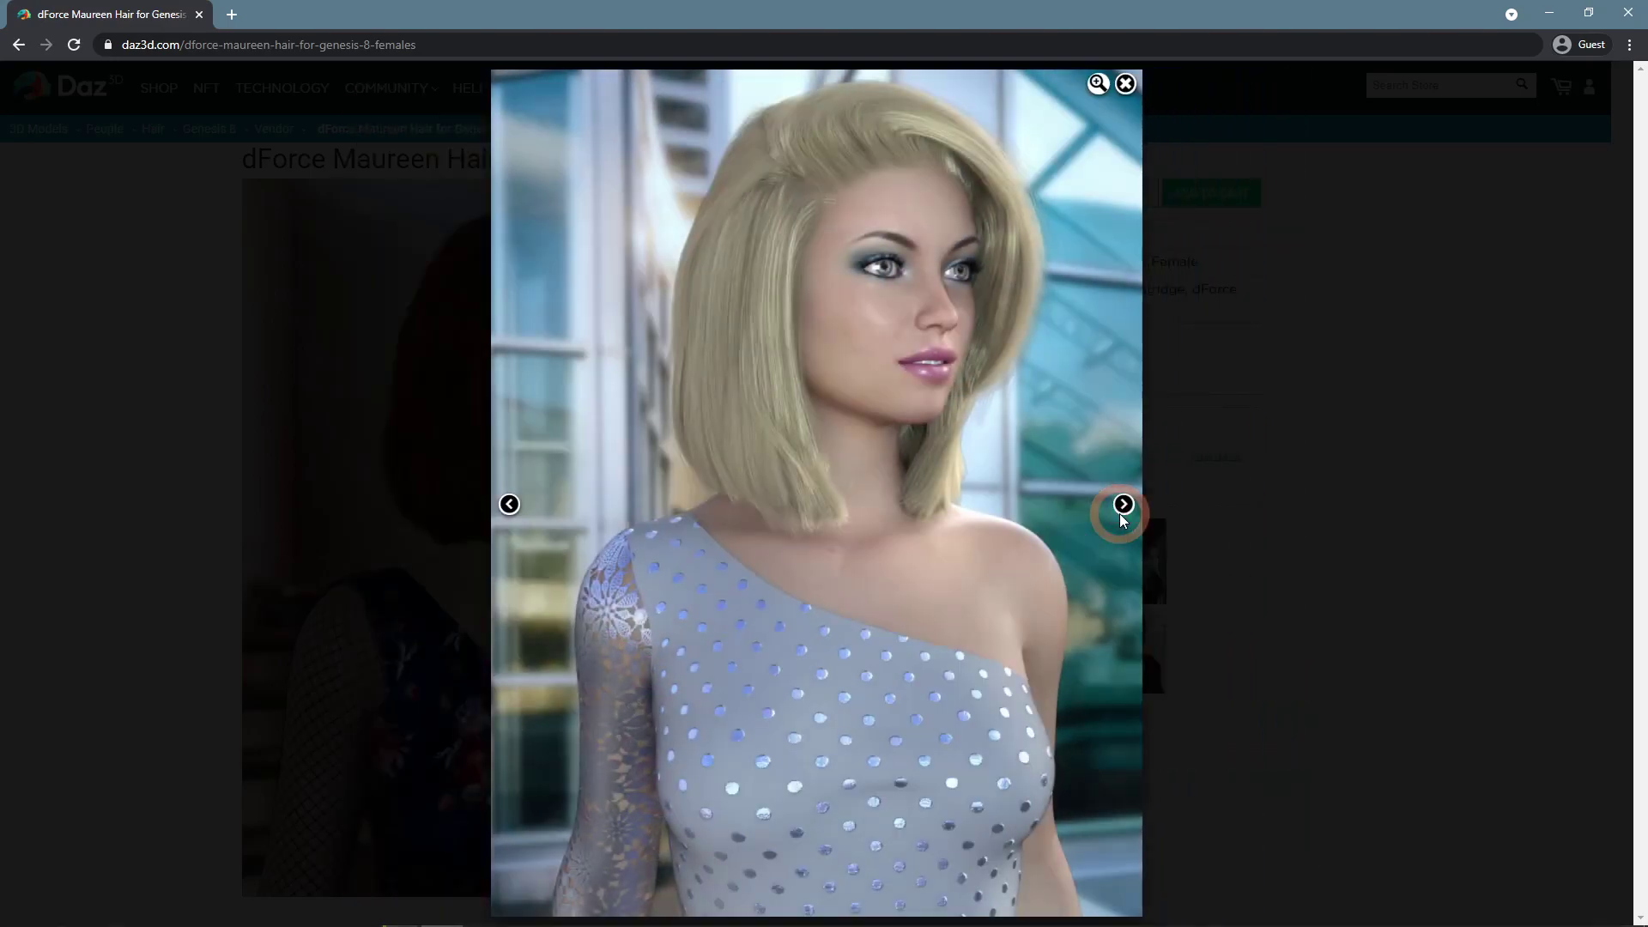
left_click(1119, 513)
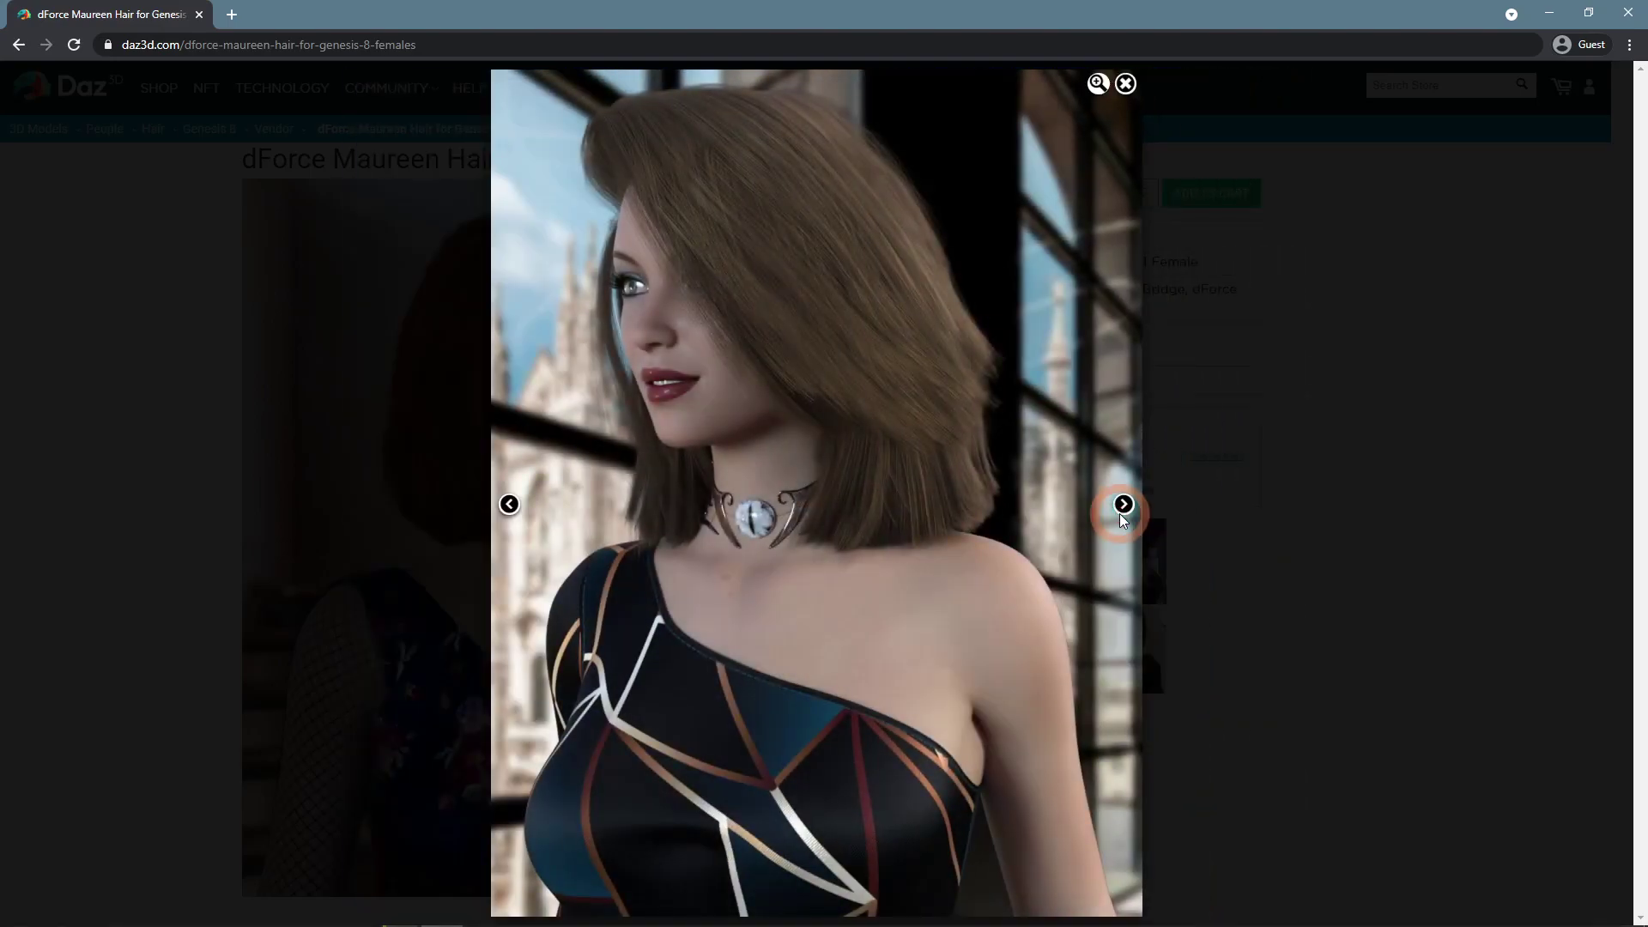
left_click(1123, 505)
left_click(1122, 505)
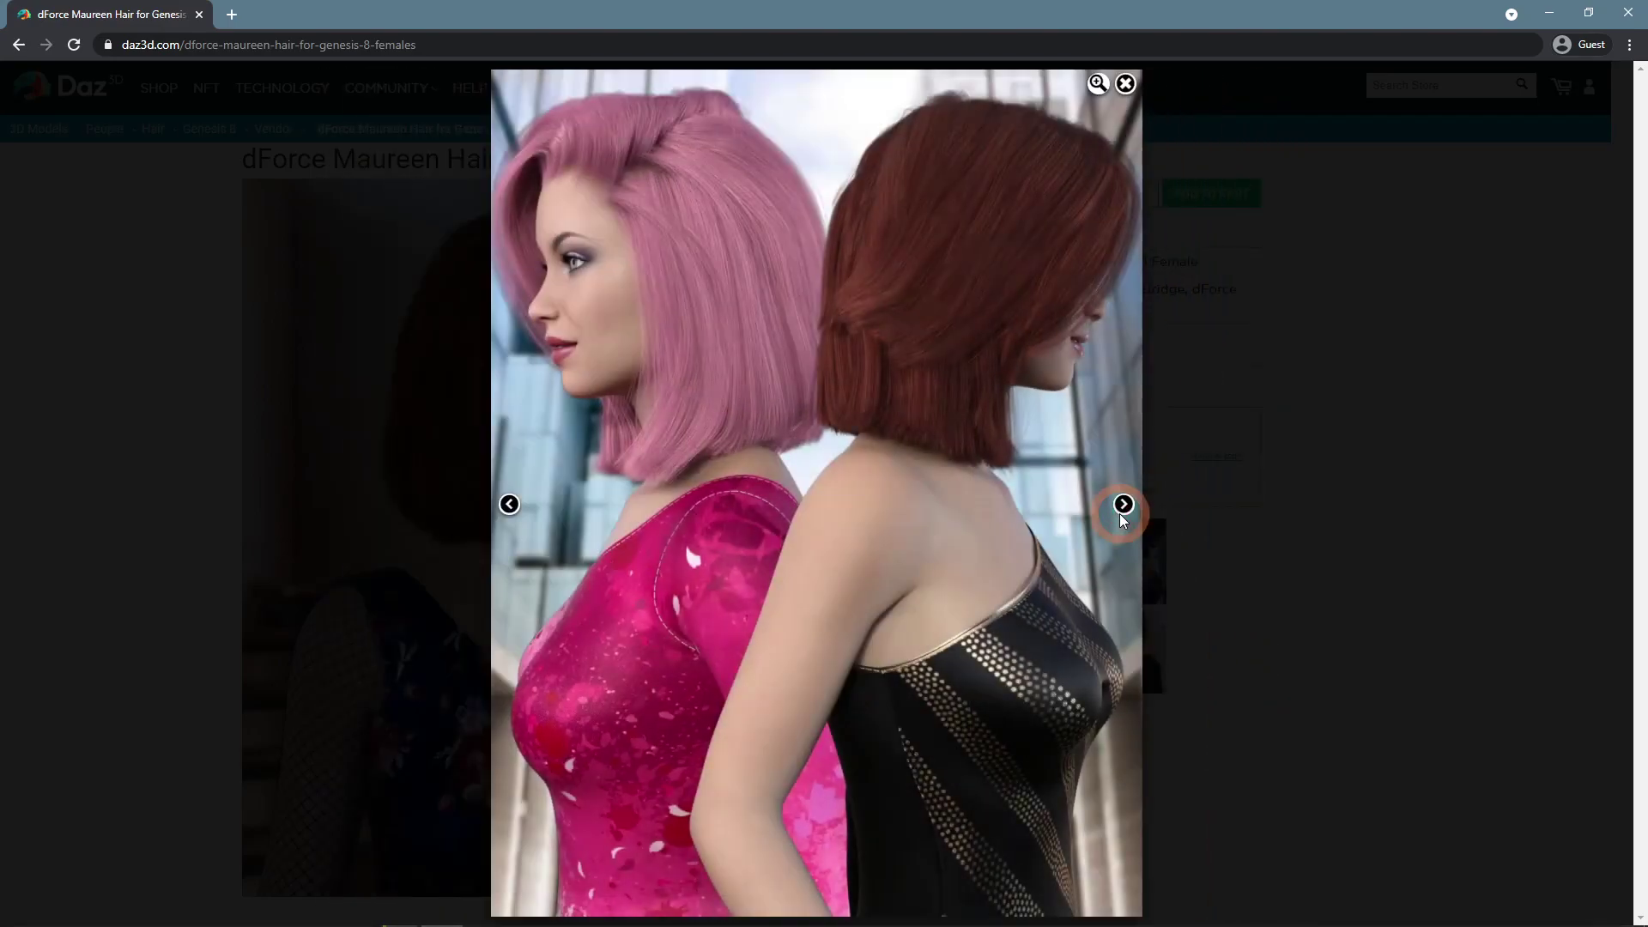
left_click(1123, 506)
left_click(1342, 512)
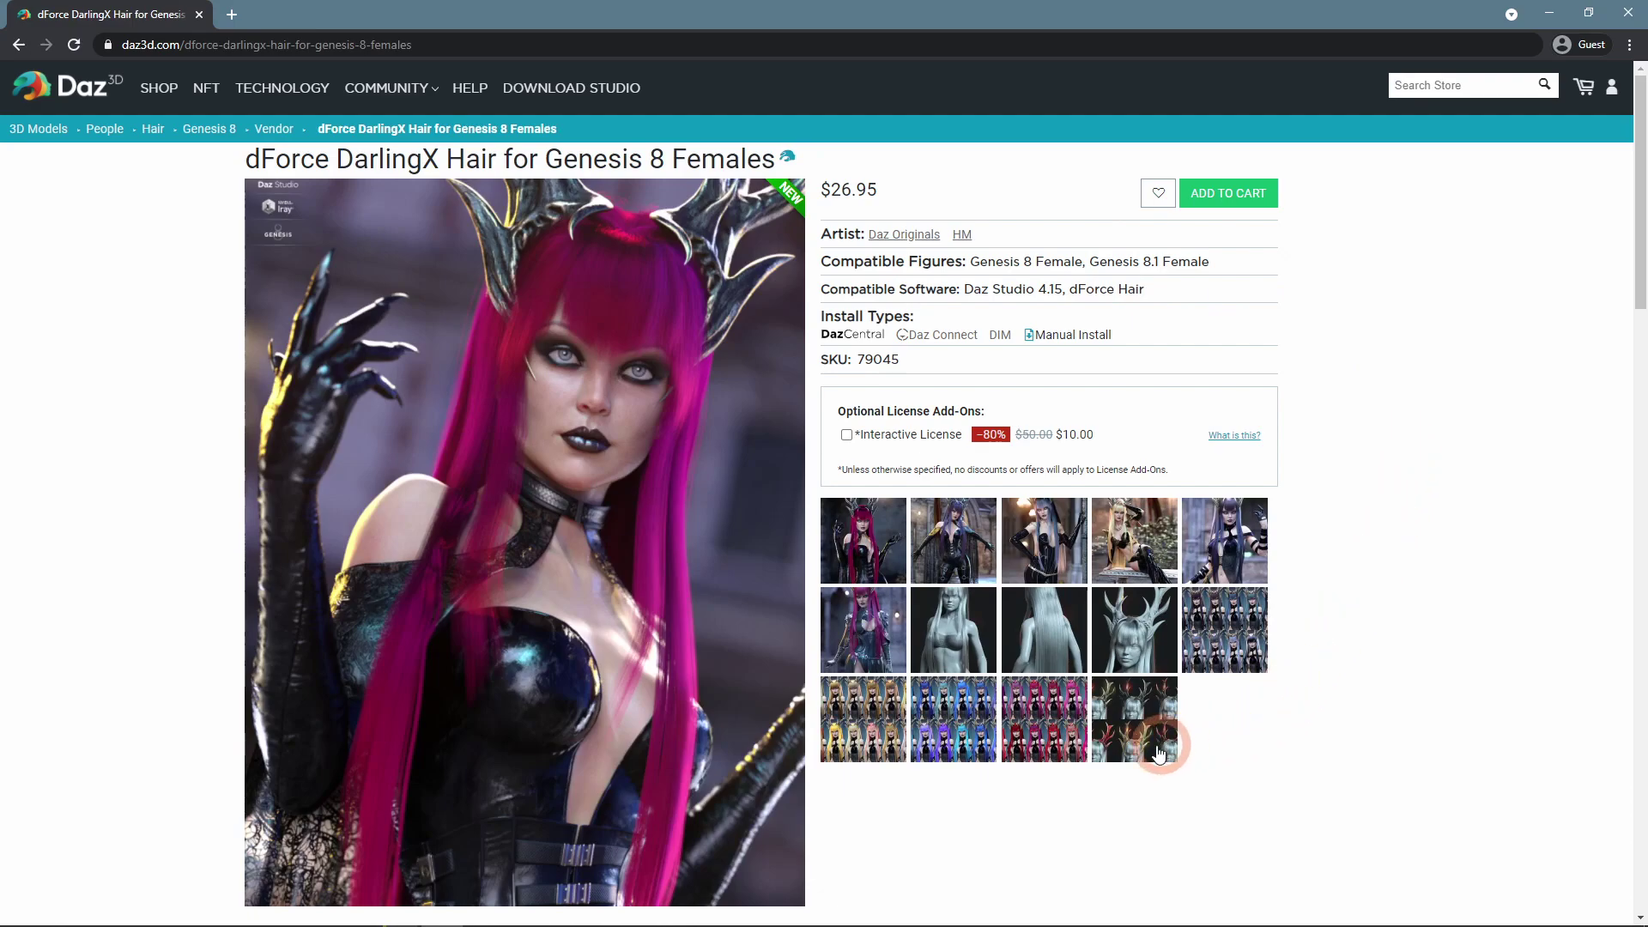
Page through the DarlingX Hair gallery to the blonde seated render.
left_click(861, 562)
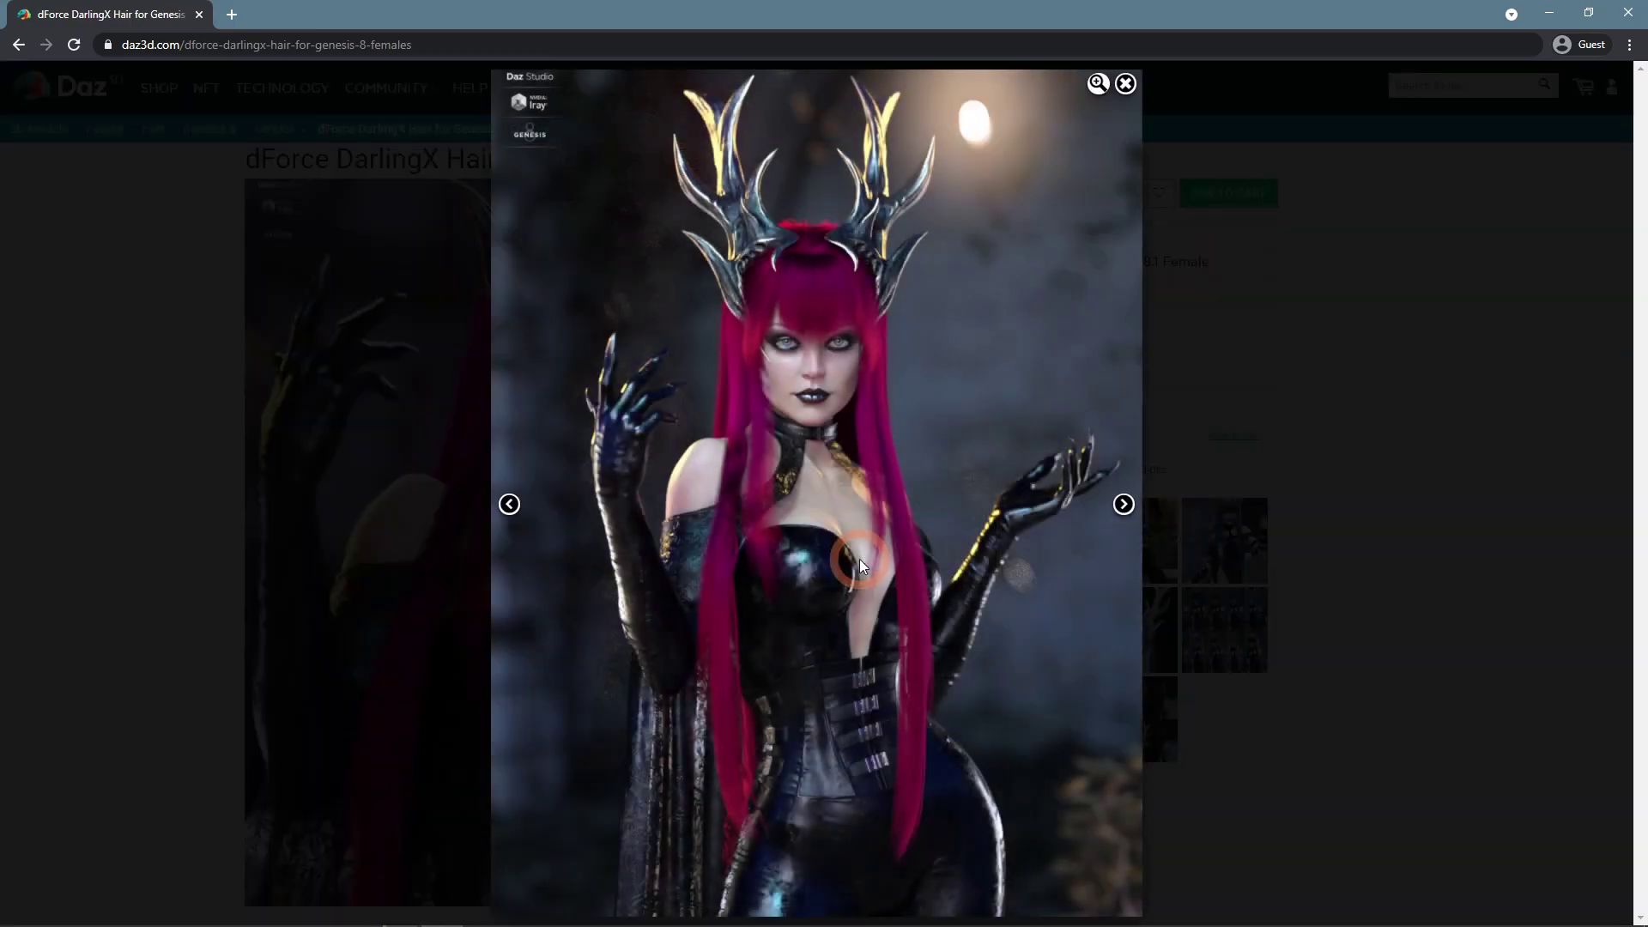
left_click(1124, 504)
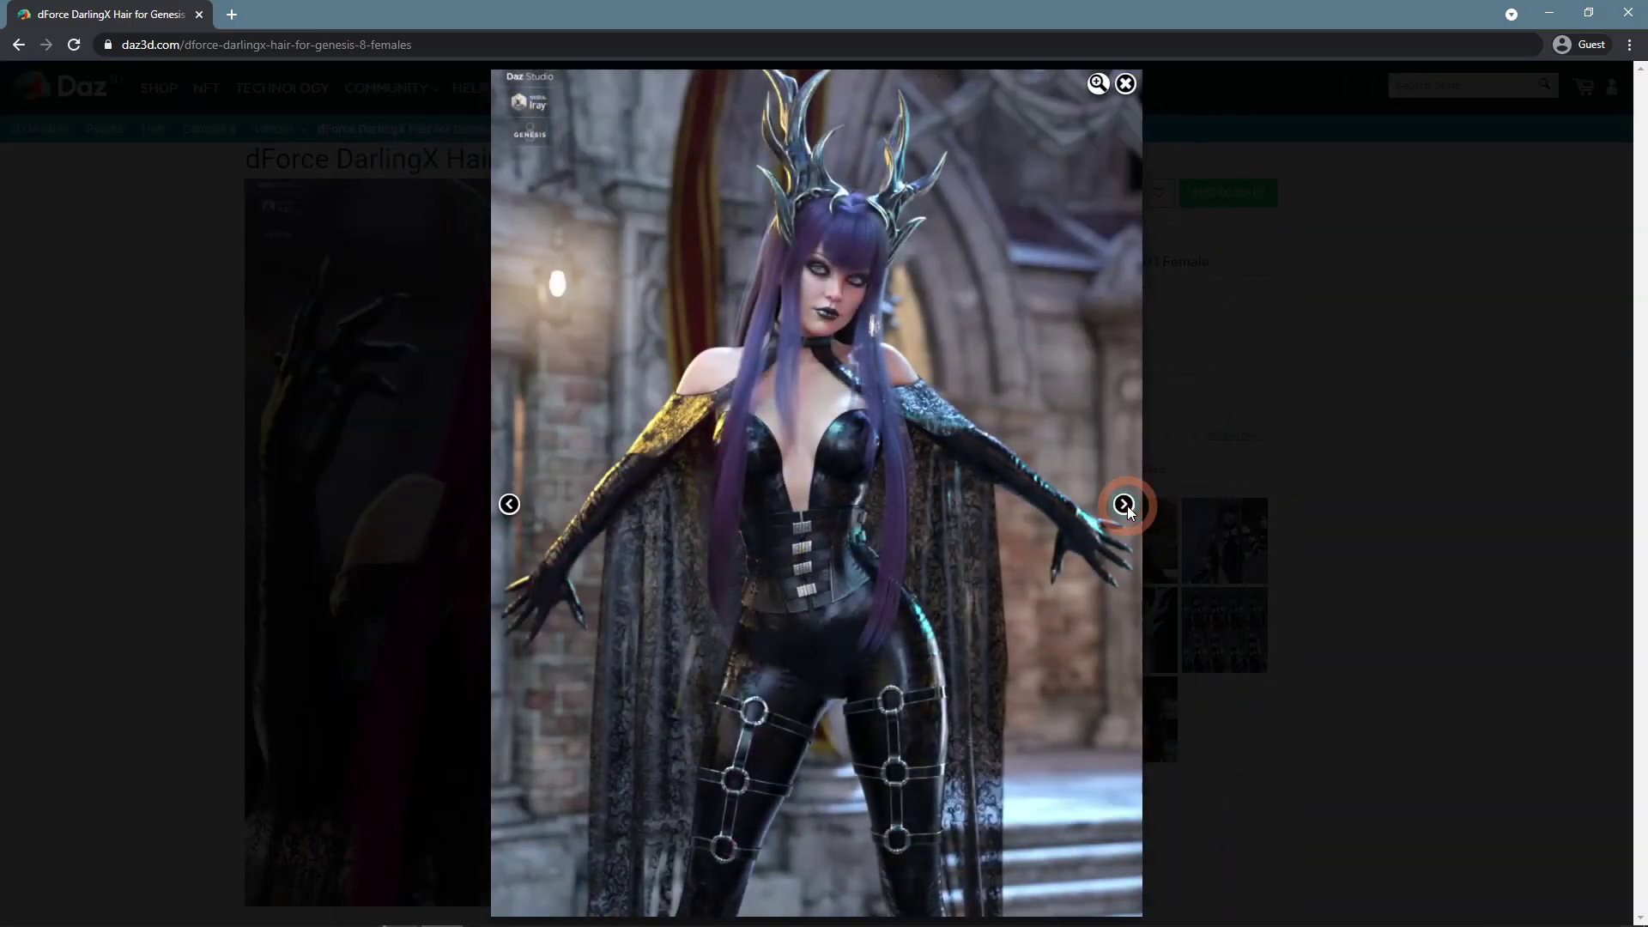
left_click(1126, 507)
left_click(1125, 505)
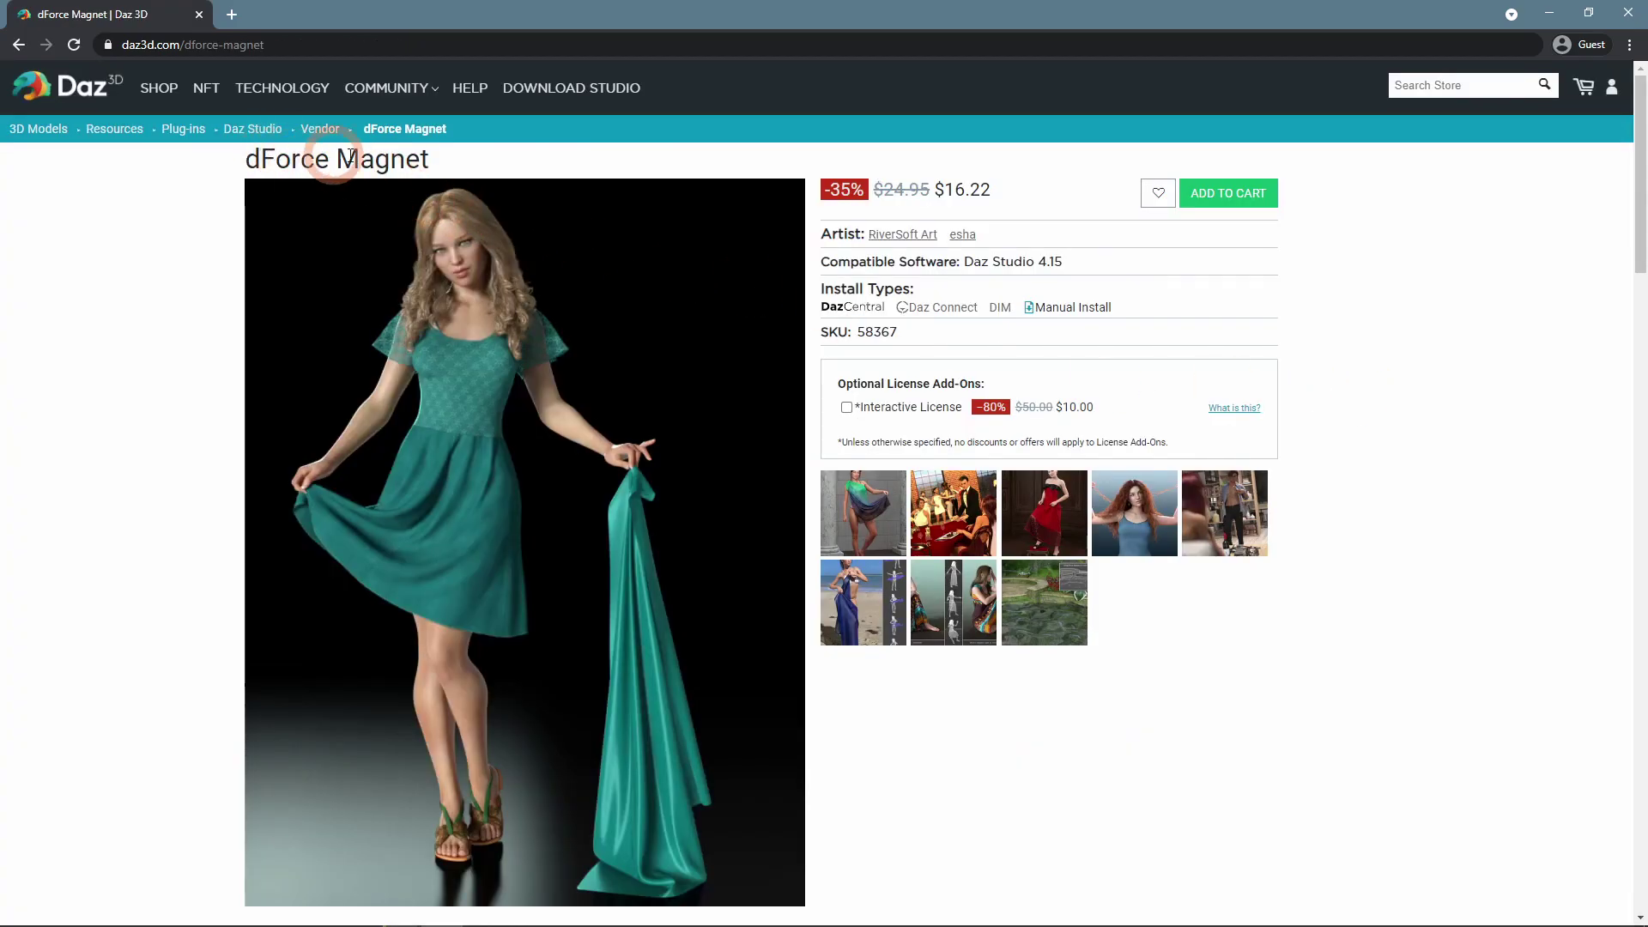
Open the dForce Magnet page and page its examples through the loft and beach sarong images.
left_click(629, 188)
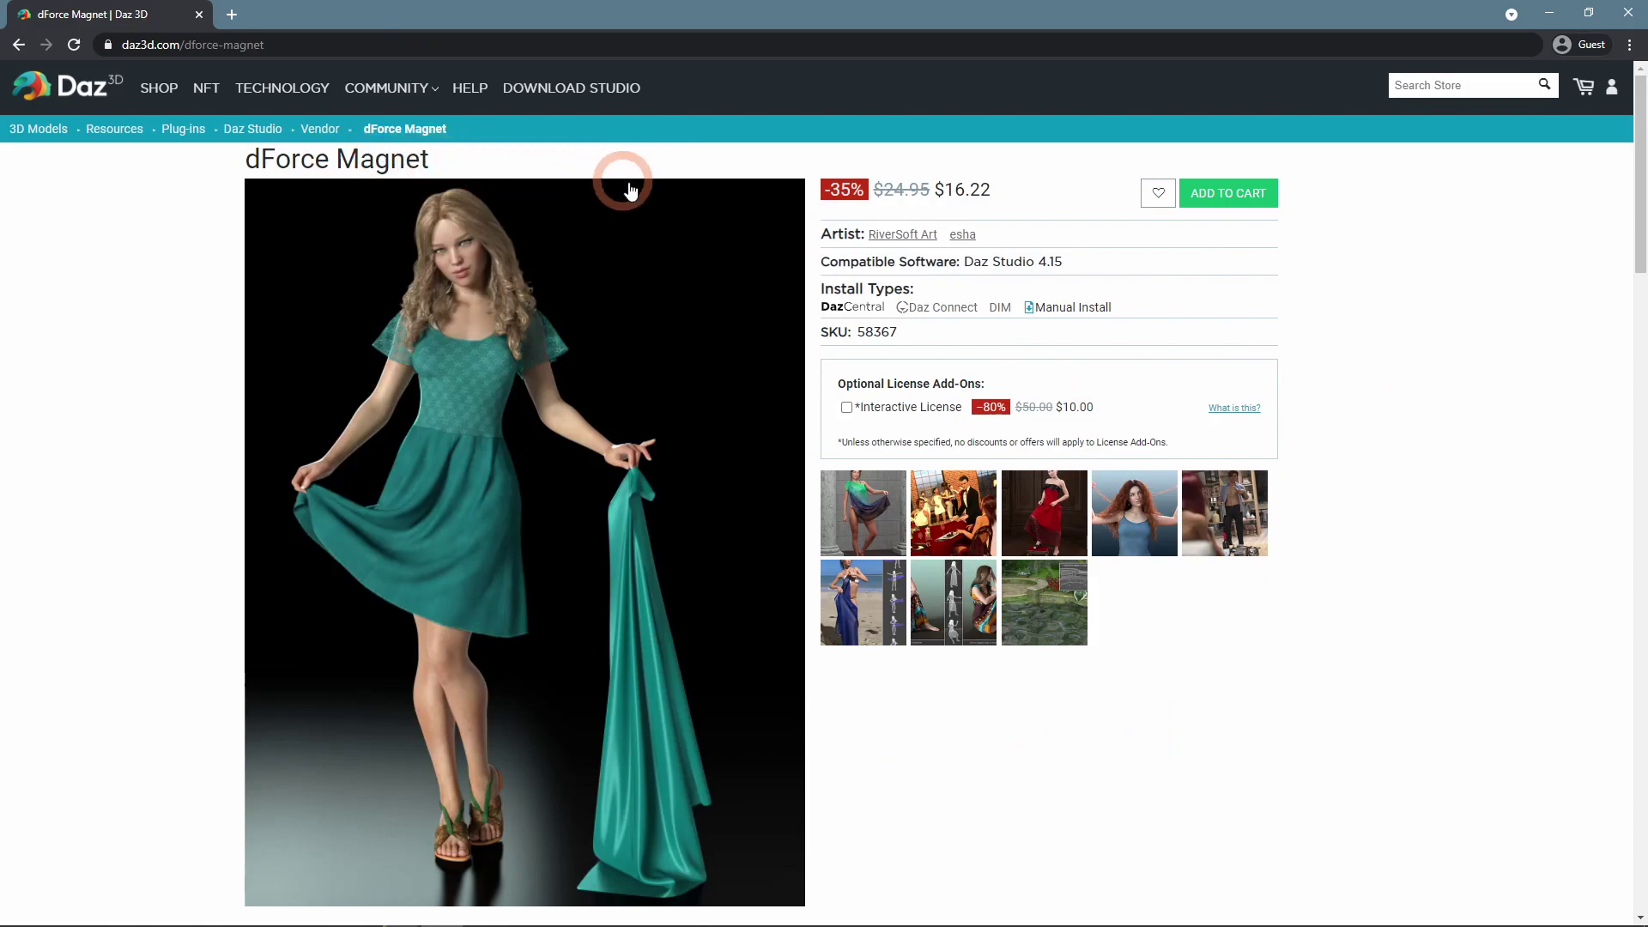
left_click(773, 537)
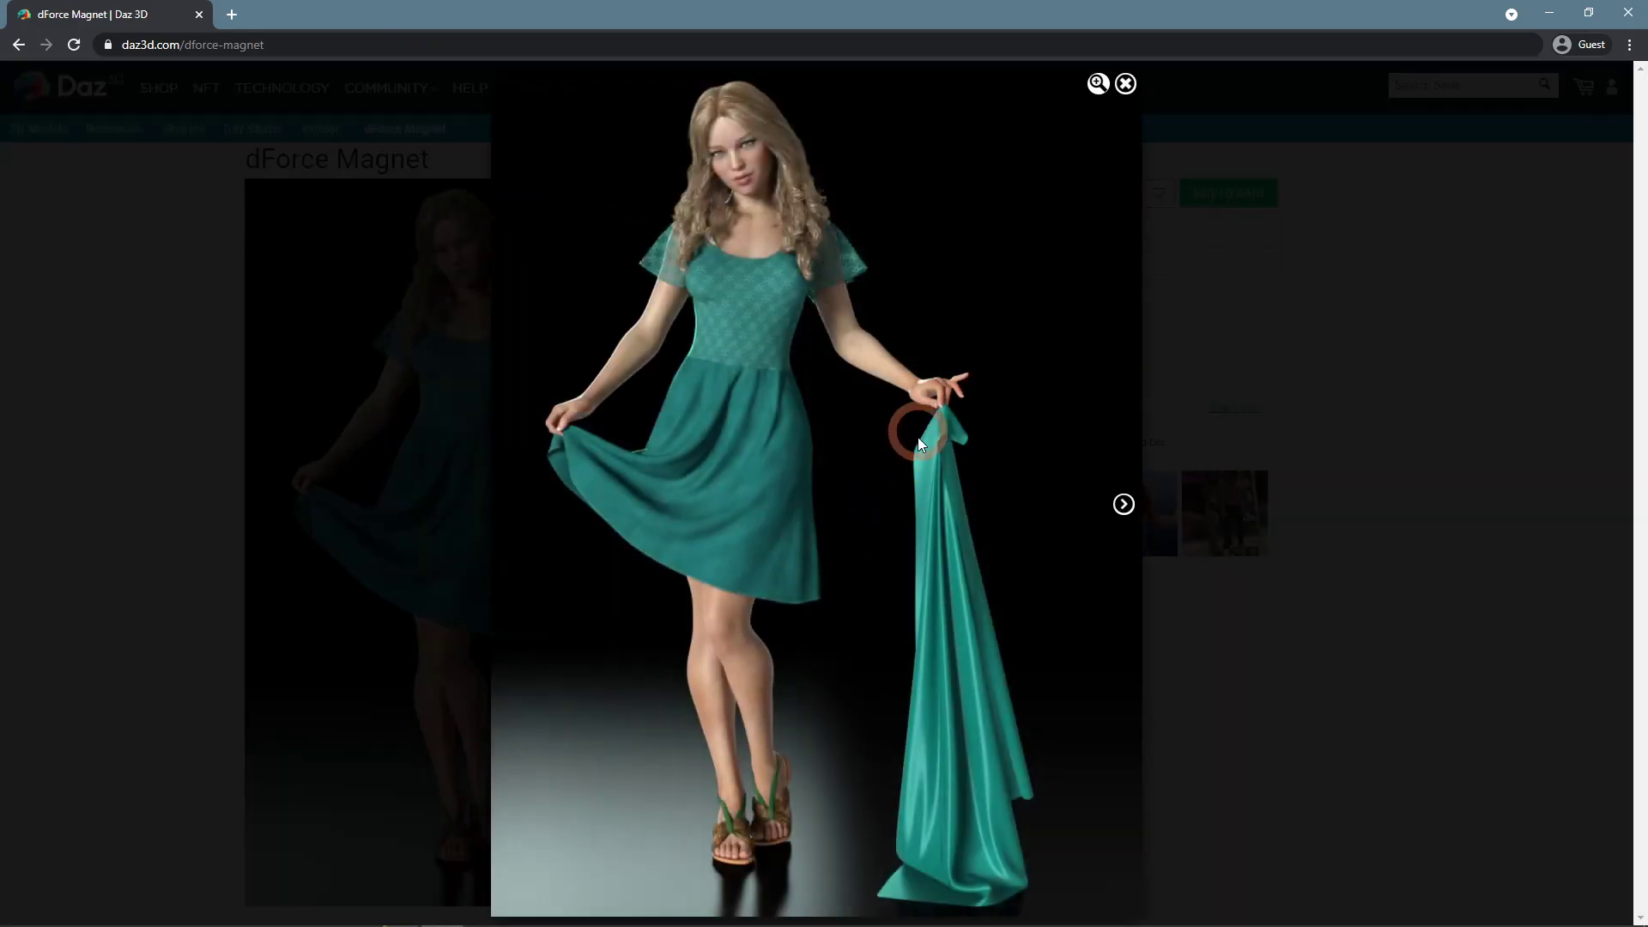
left_click(1123, 505)
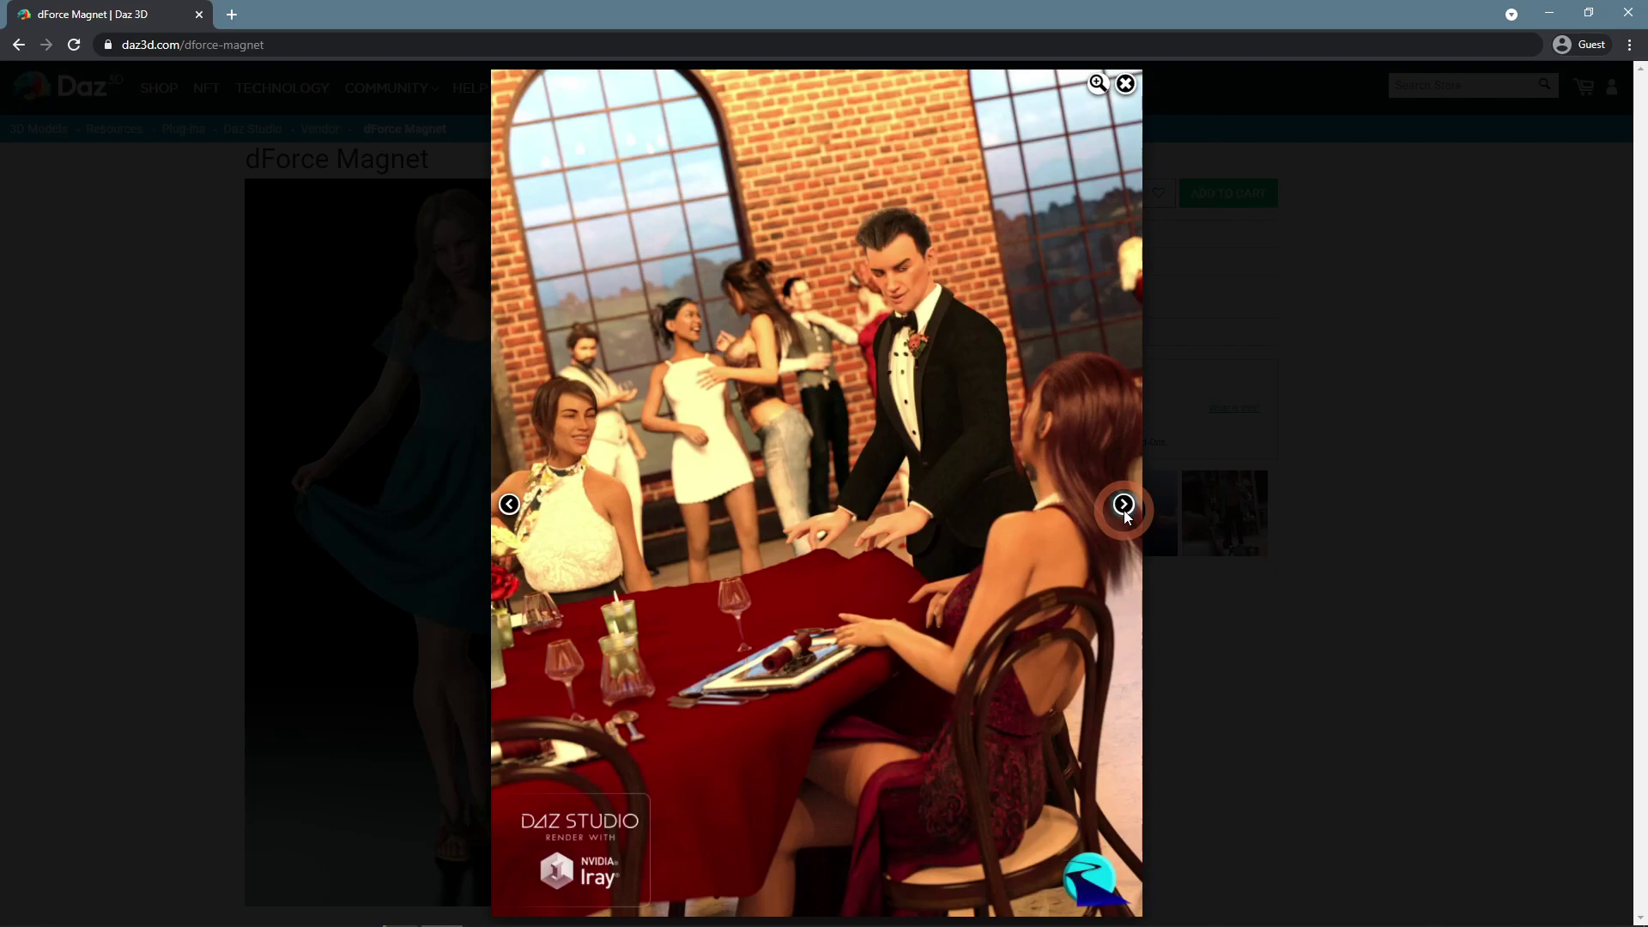
left_click(1126, 508)
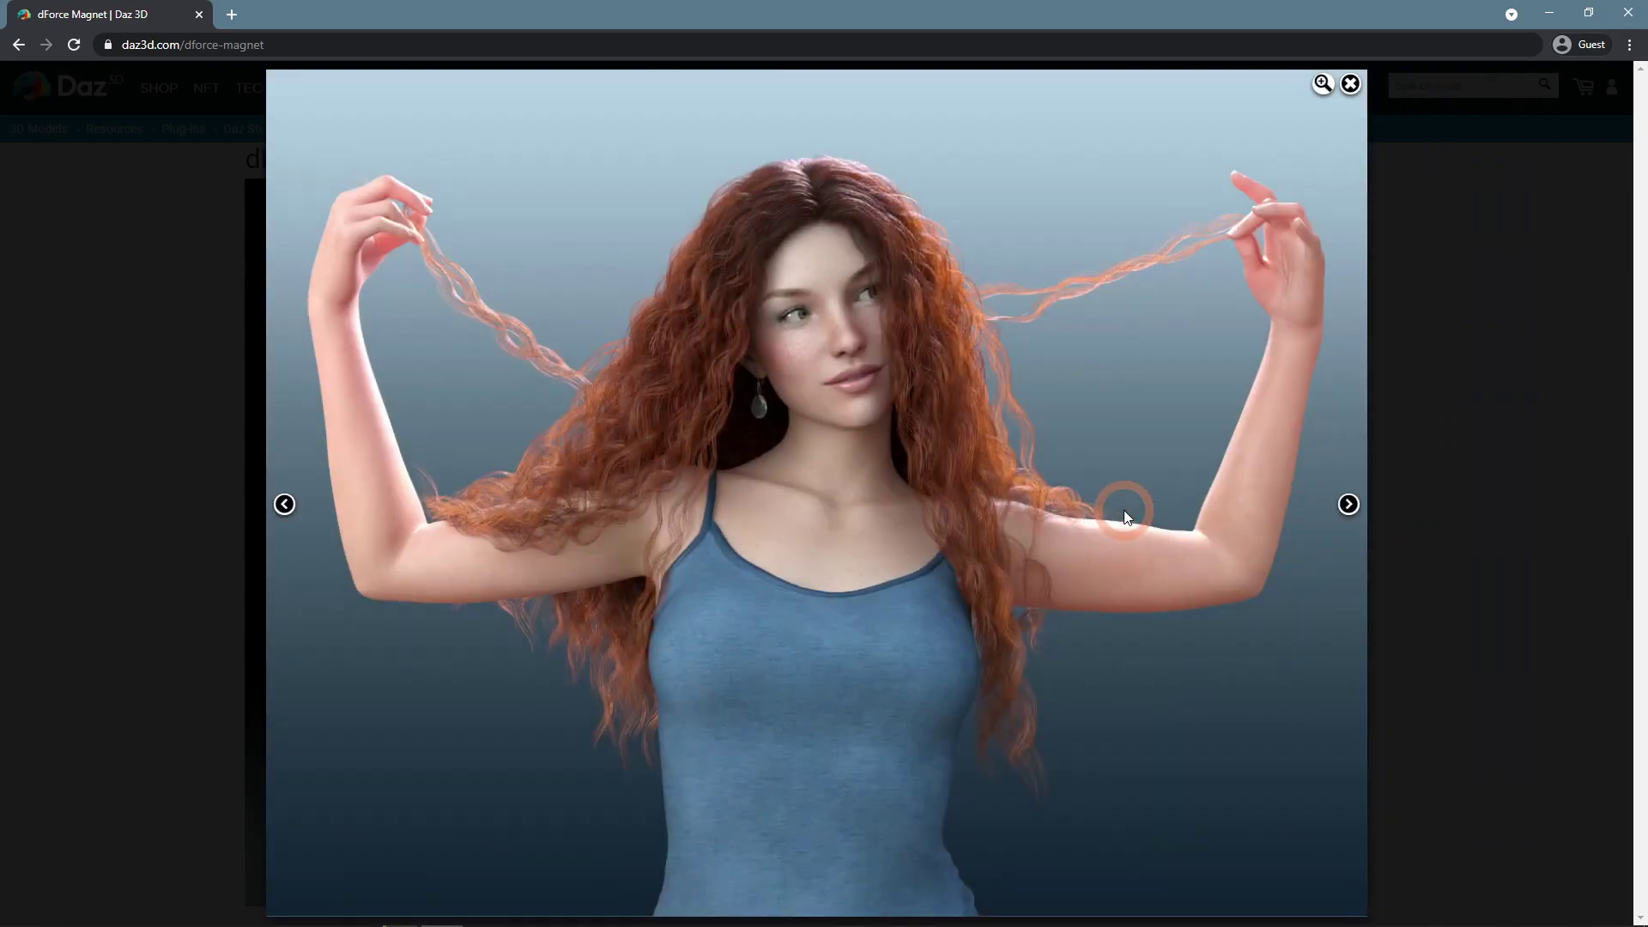
left_click(1347, 506)
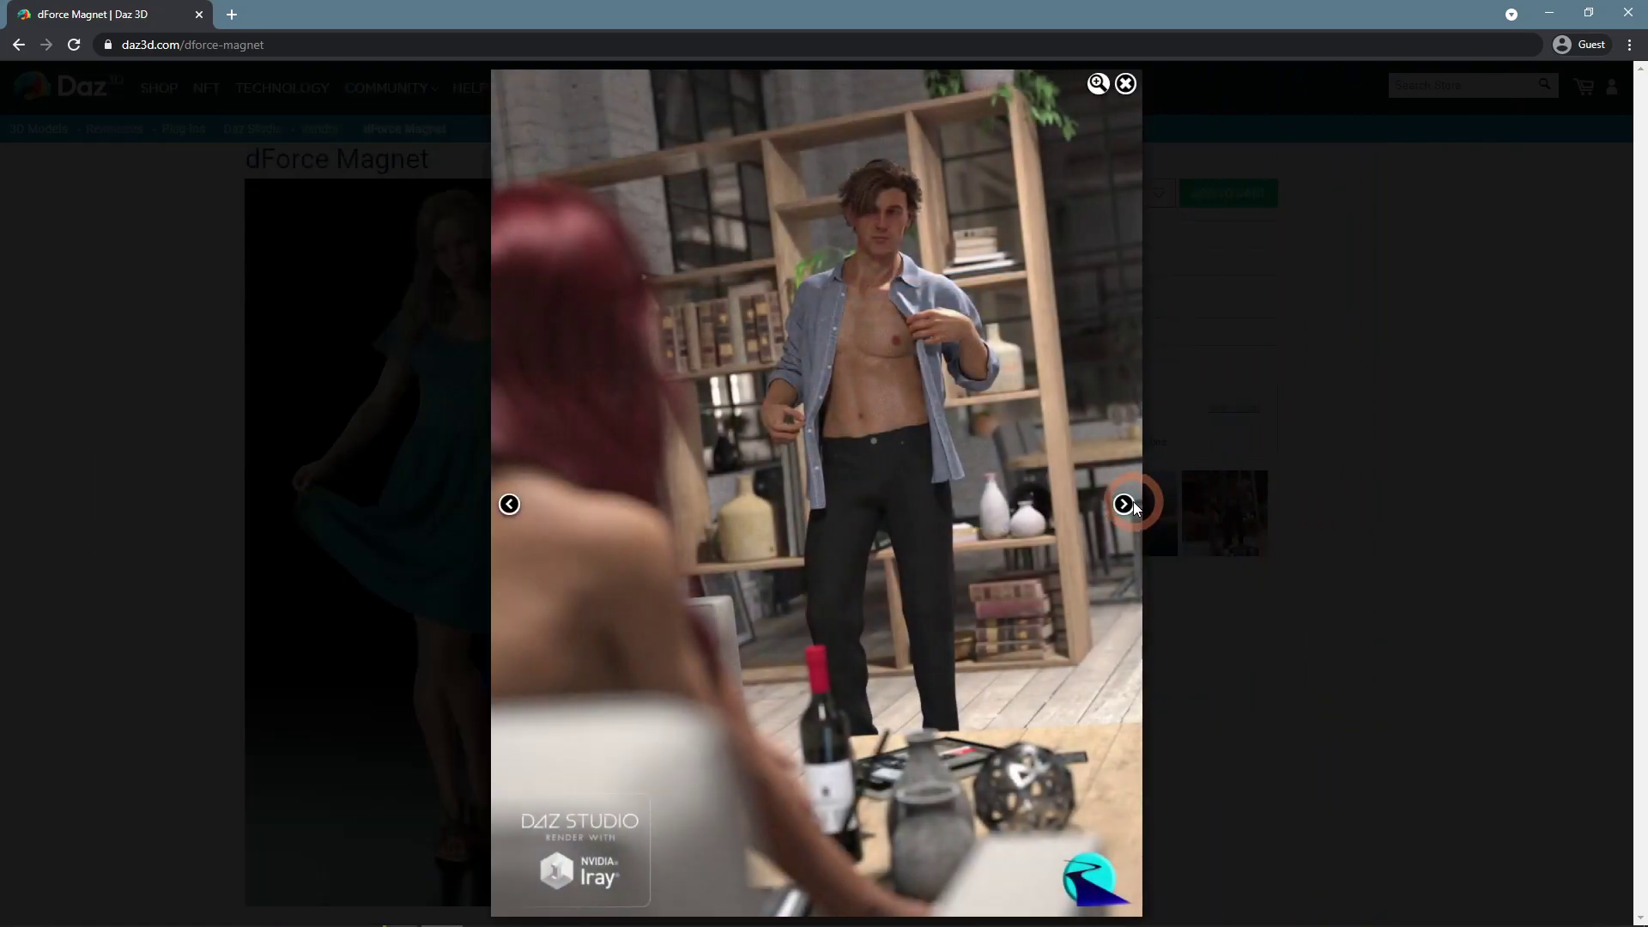
left_click(1132, 505)
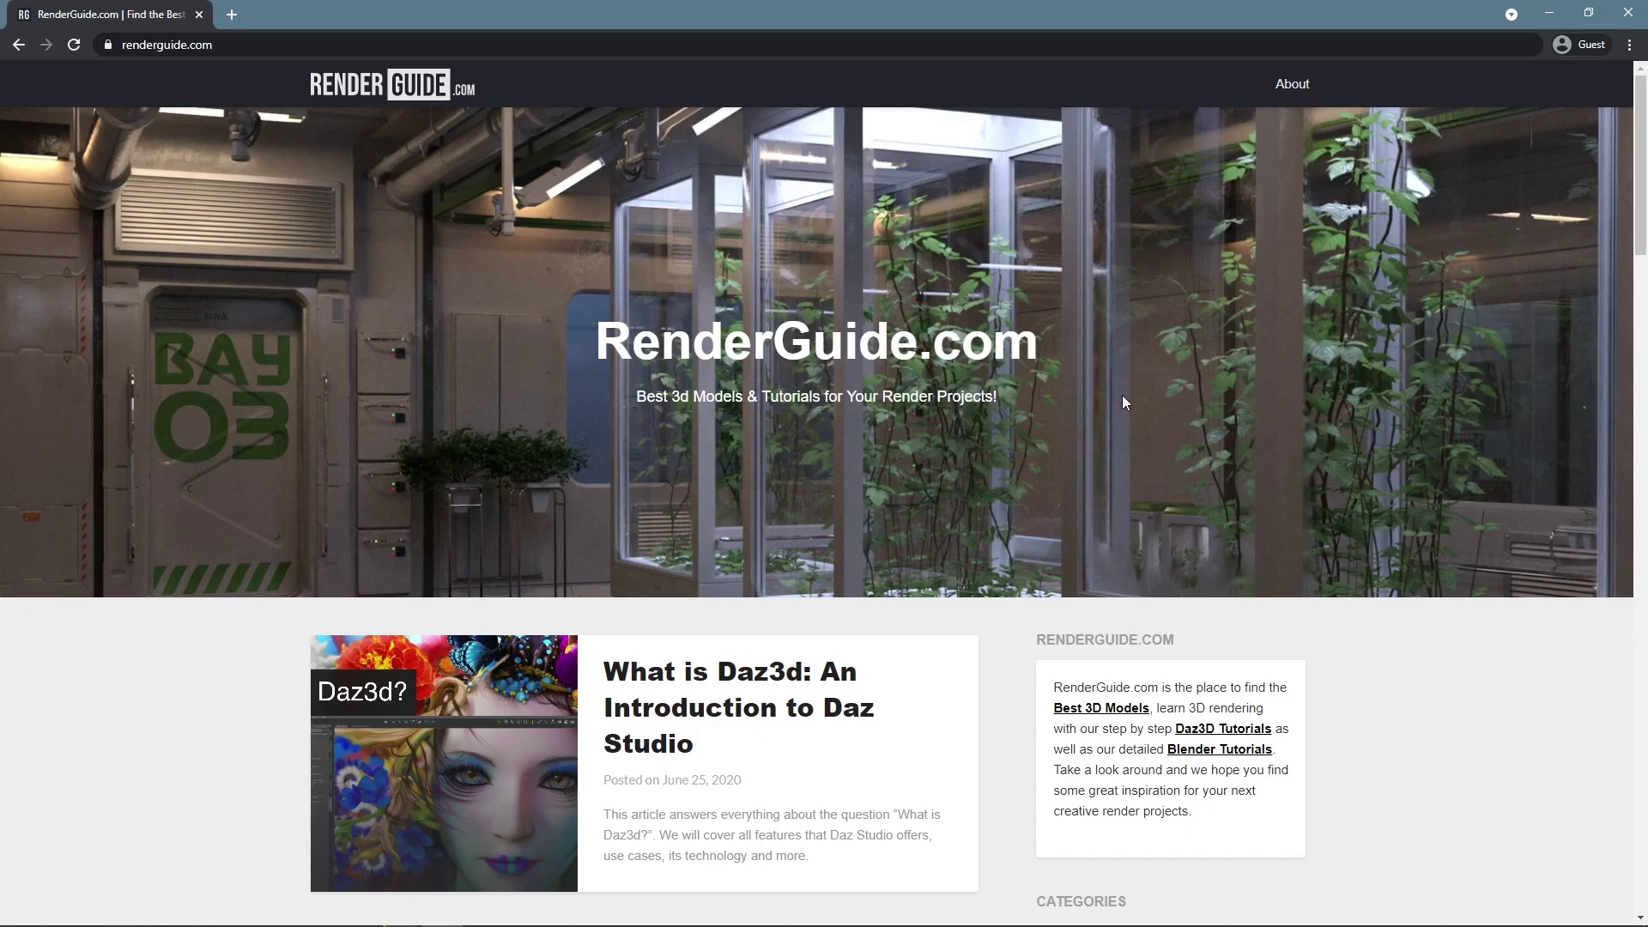
Open the Daz3d Tutorials category and scroll the Daz dForce article down to its conclusion.
scroll(1320, 558, "down", 6)
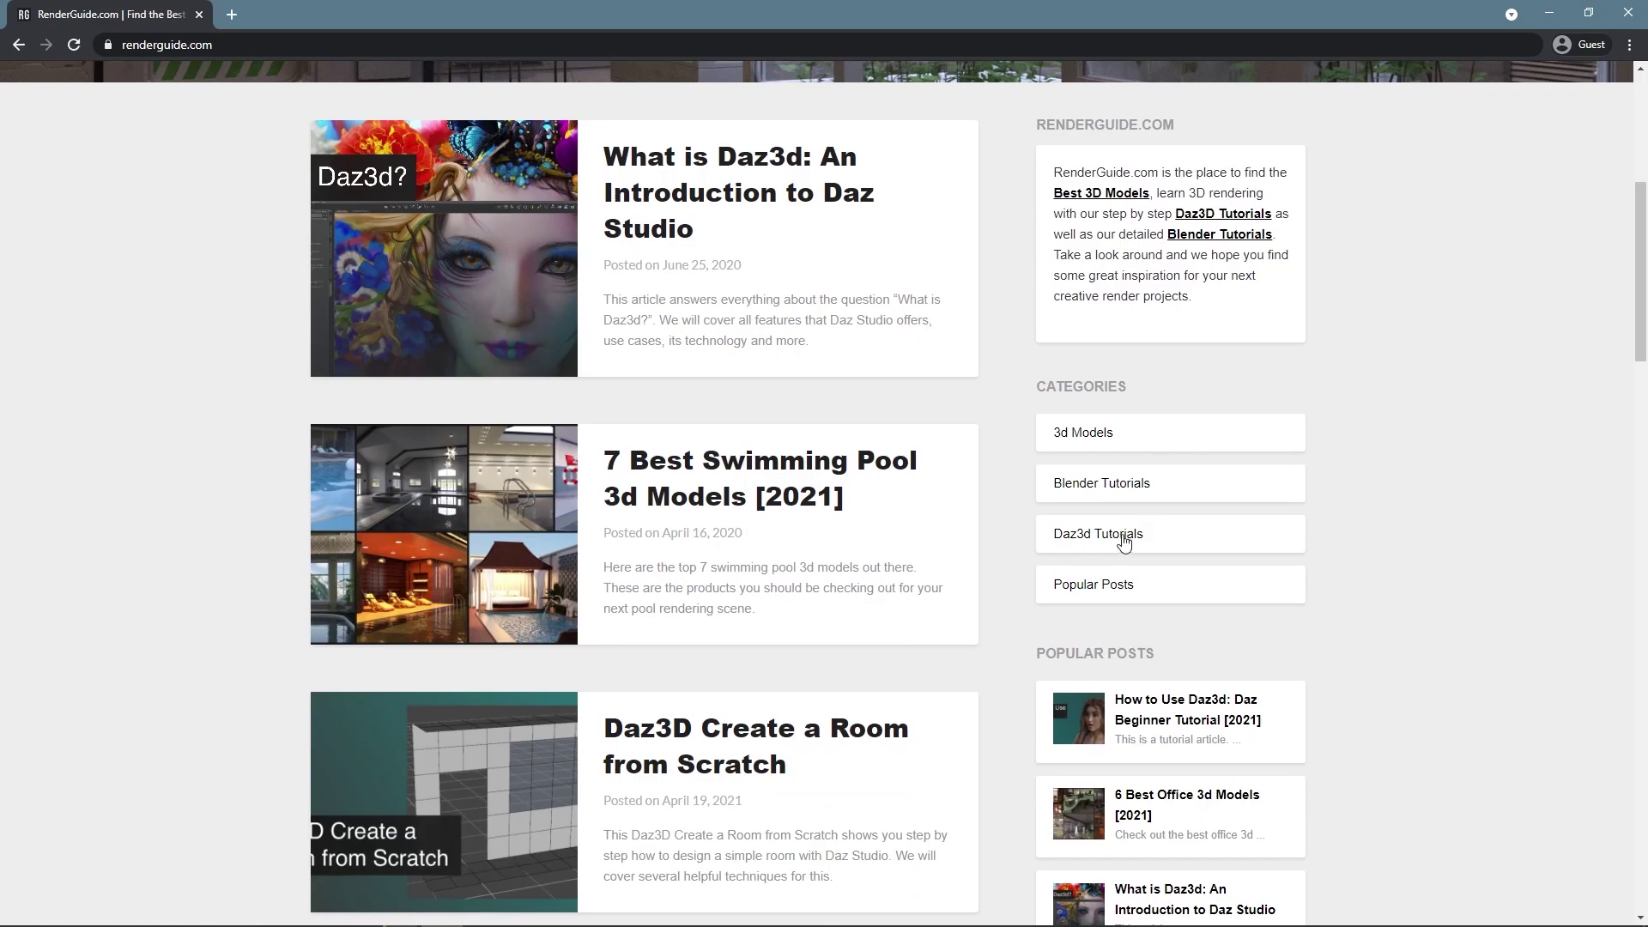
left_click(1181, 533)
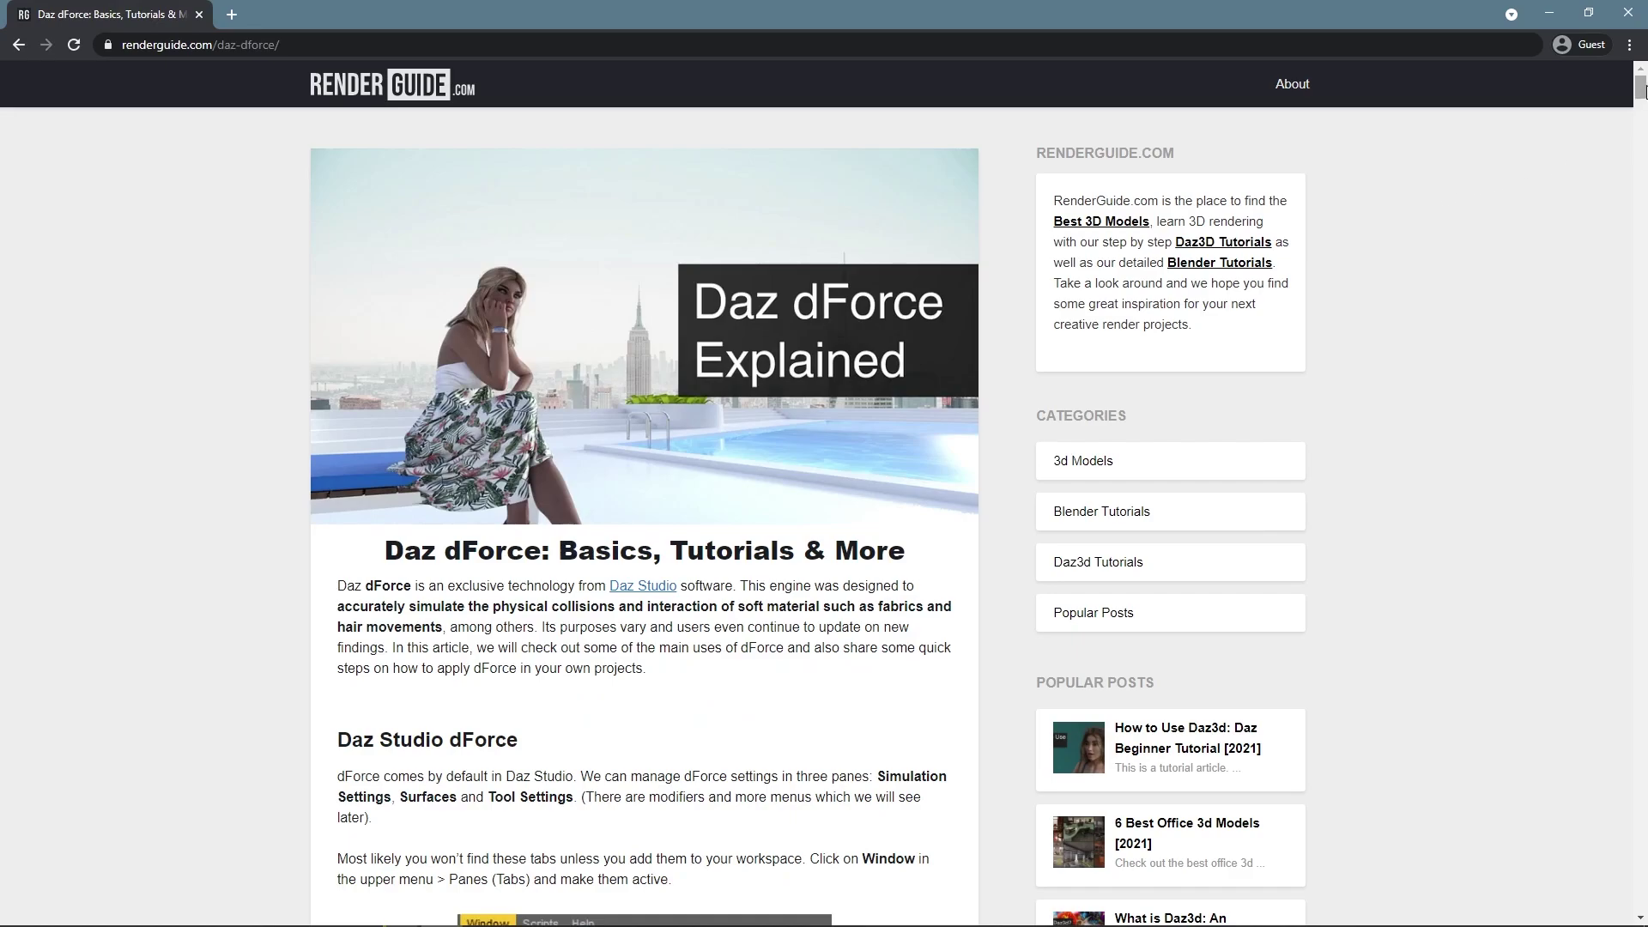
left_click_drag(1641, 89, 1608, 752)
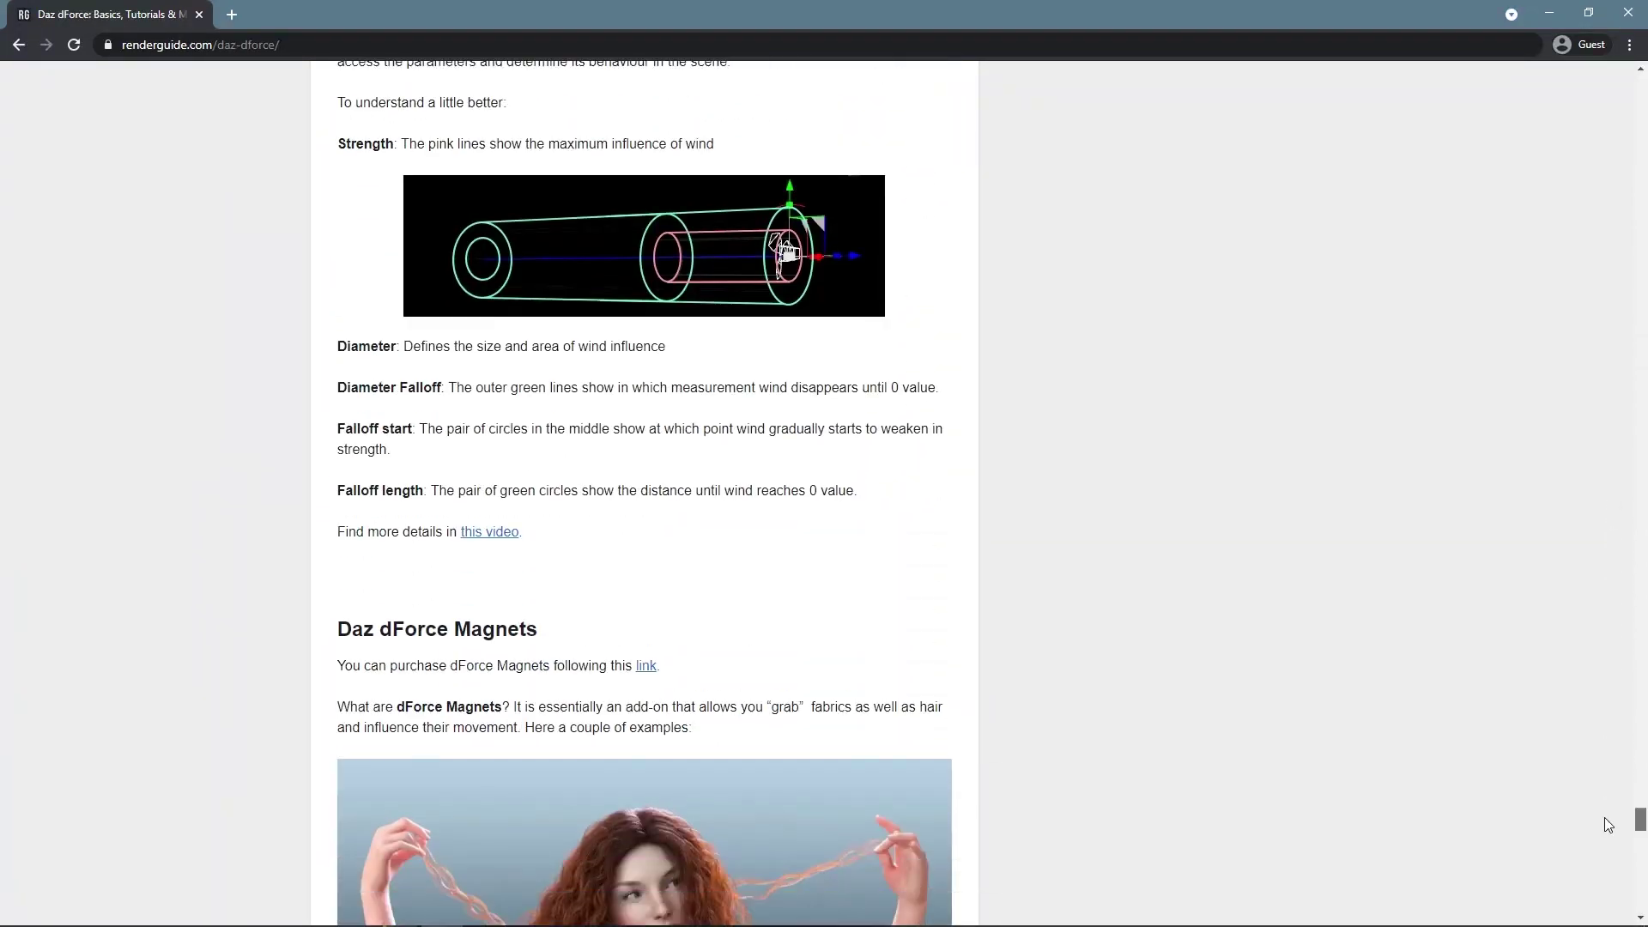